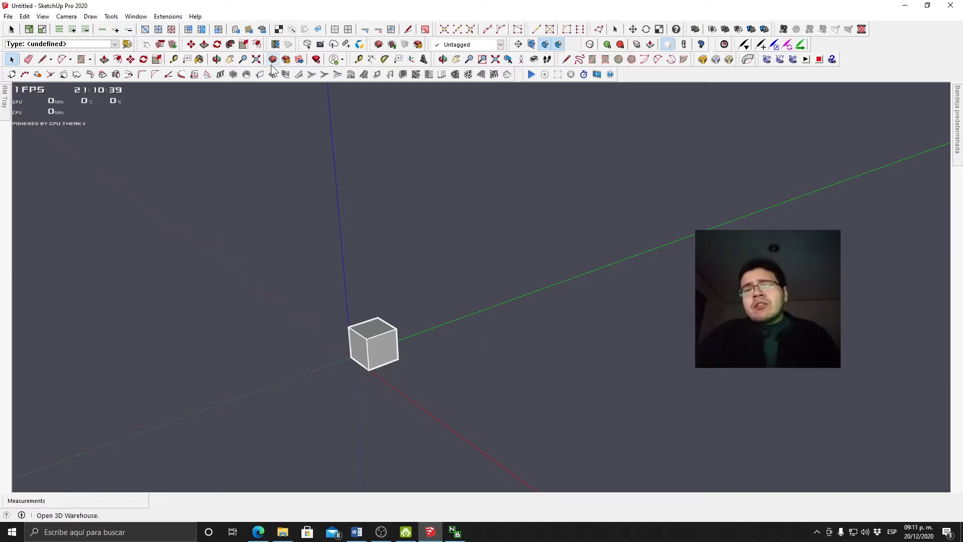
- Open the keyboard shortcut preferences and look through the camera and drawing functions in the list
{"action": "left_click", "coordinate": [134, 16]}
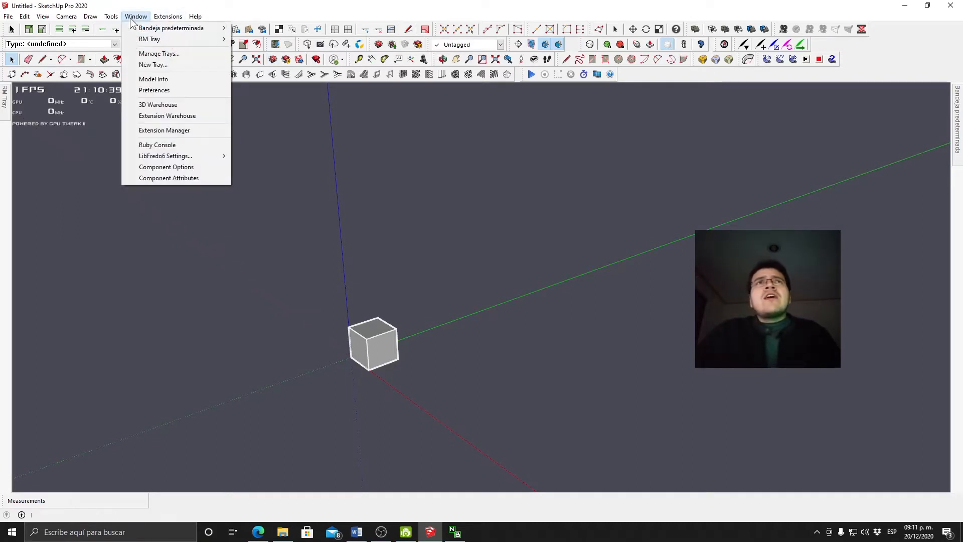
{"action": "left_click", "coordinate": [163, 89]}
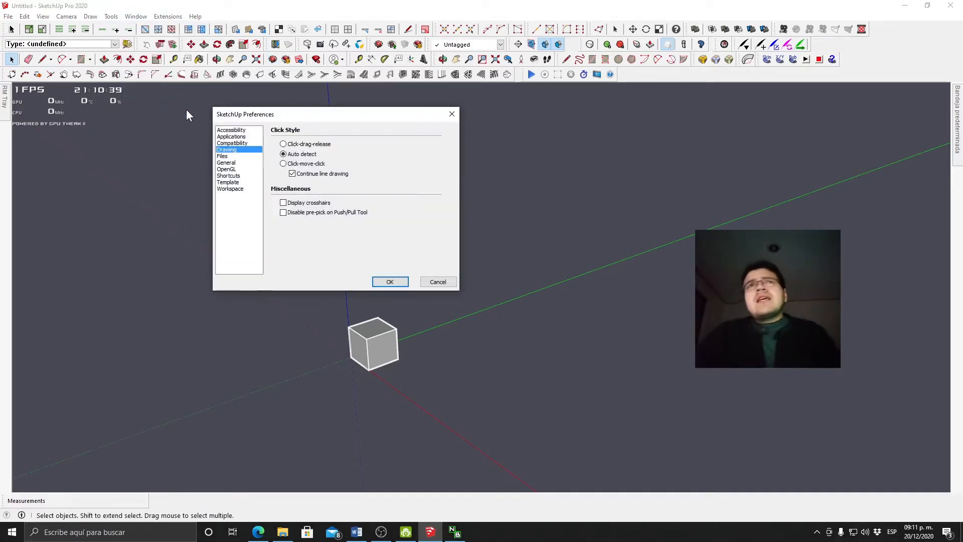
{"action": "left_click", "coordinate": [245, 176]}
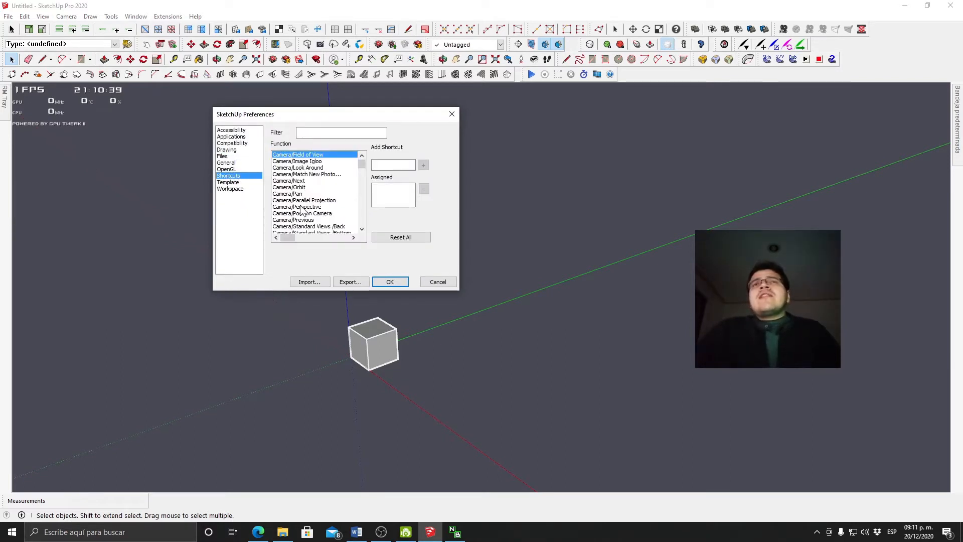
{"action": "scroll", "coordinate": [305, 198], "scroll_direction": "down", "scroll_amount": 3}
{"action": "scroll", "coordinate": [305, 197], "scroll_direction": "down", "scroll_amount": 2}
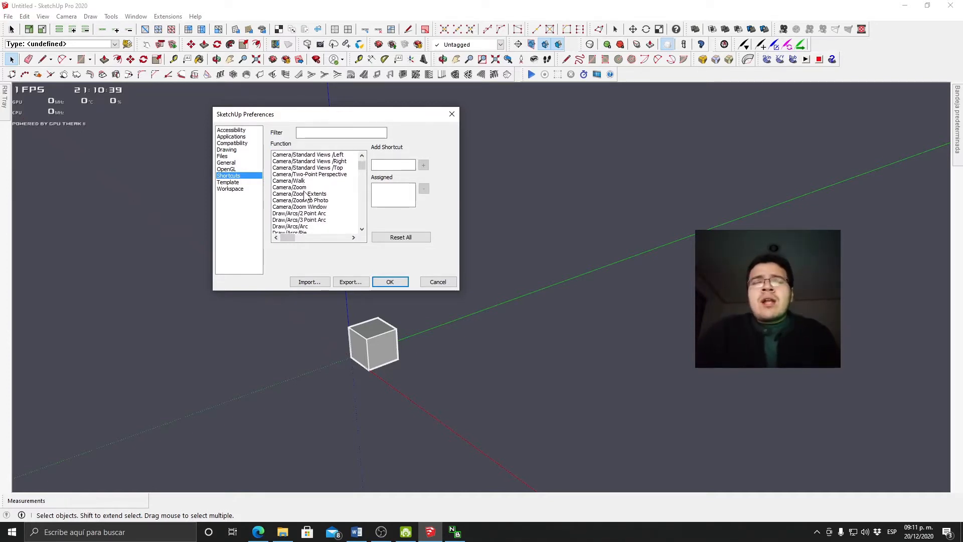
{"action": "scroll", "coordinate": [305, 192], "scroll_direction": "down", "scroll_amount": 6}
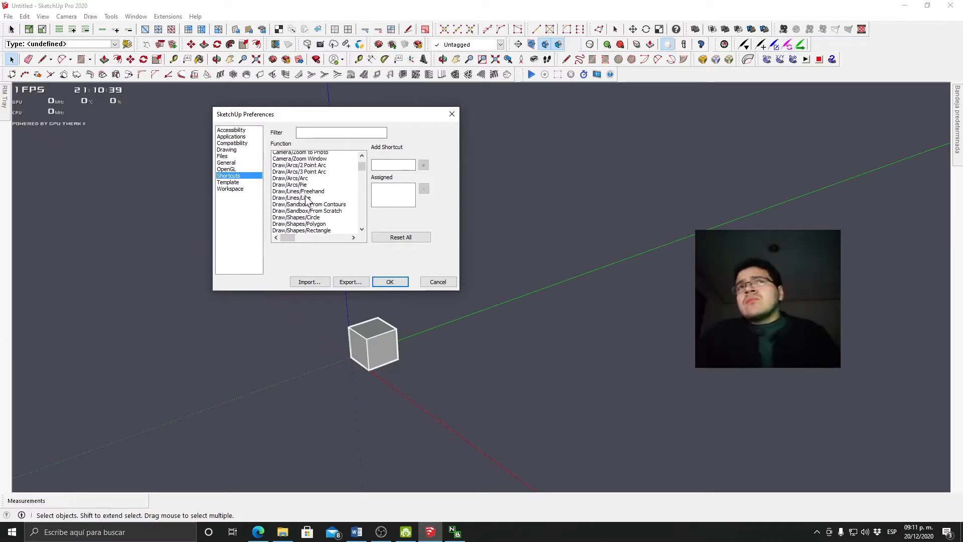
{"action": "left_click", "coordinate": [452, 114]}
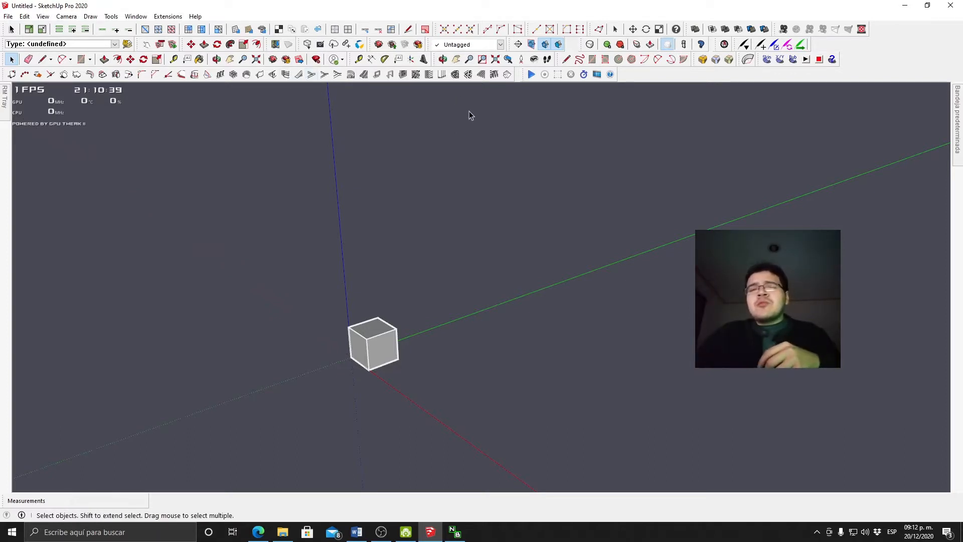
- Copy the cube at the origin along the green axis, leaving a clear gap between the two cubes
{"action": "mouse_move", "coordinate": [308, 274]}
{"action": "left_mouse_down"}
{"action": "mouse_move", "coordinate": [409, 403]}
{"action": "mouse_move", "coordinate": [425, 410]}
{"action": "left_mouse_up"}
{"action": "key", "text": "m"}
{"action": "left_click", "coordinate": [393, 400]}
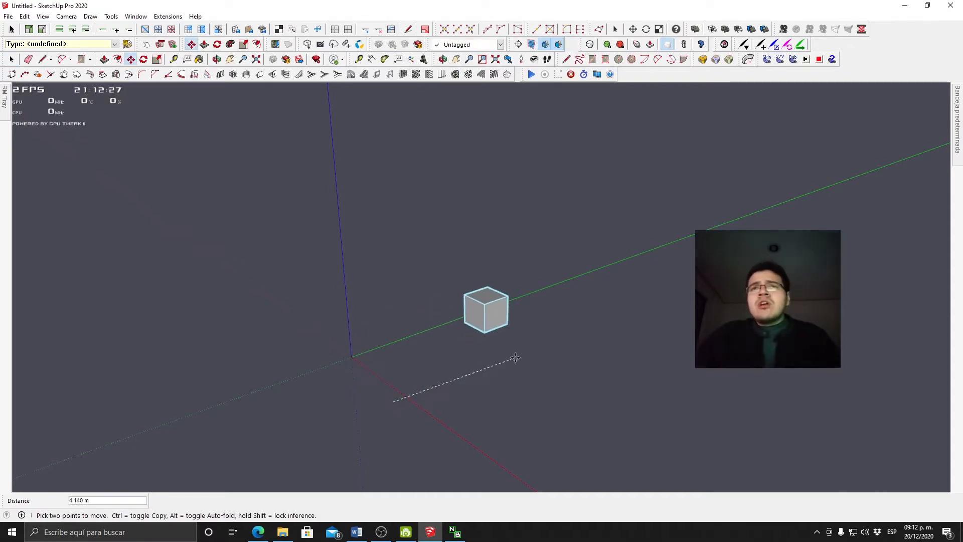
{"action": "key", "text": "ctrl"}
{"action": "left_click", "coordinate": [543, 354]}
{"action": "key", "text": "space"}
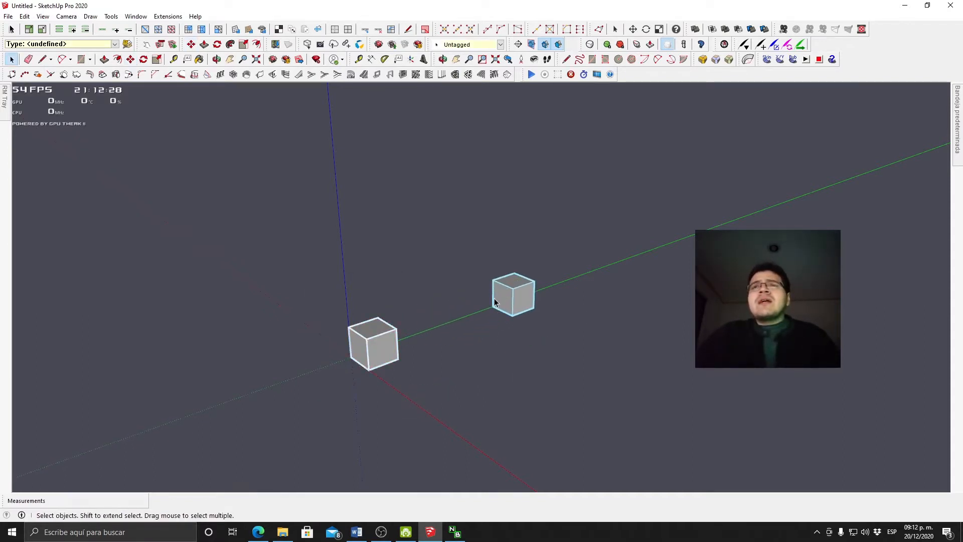
- Open the copied cube's group and Push/Pull its top face upward to make a tall column
{"action": "double_click", "coordinate": [507, 294]}
{"action": "key", "text": "p"}
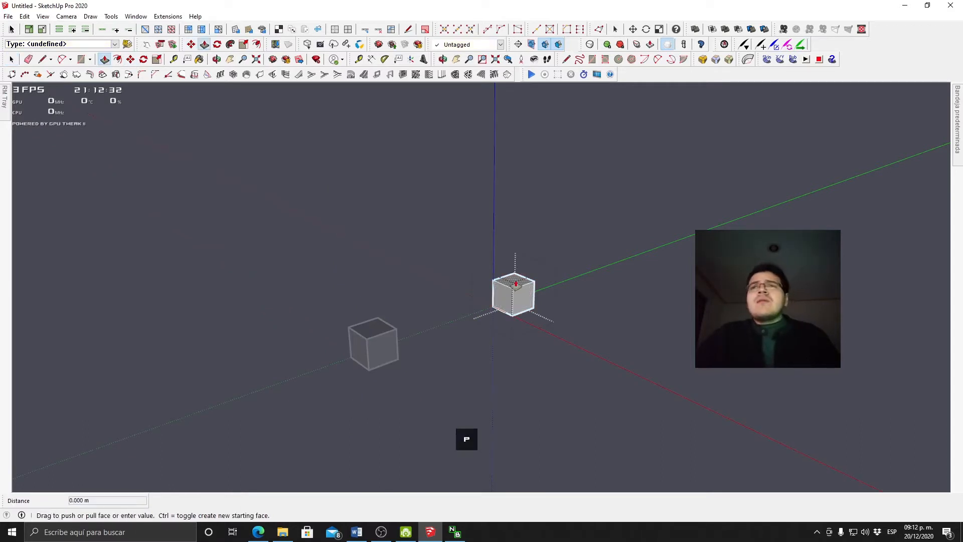
{"action": "left_click", "coordinate": [517, 273]}
{"action": "left_click", "coordinate": [502, 165]}
{"action": "key", "text": "Escape"}
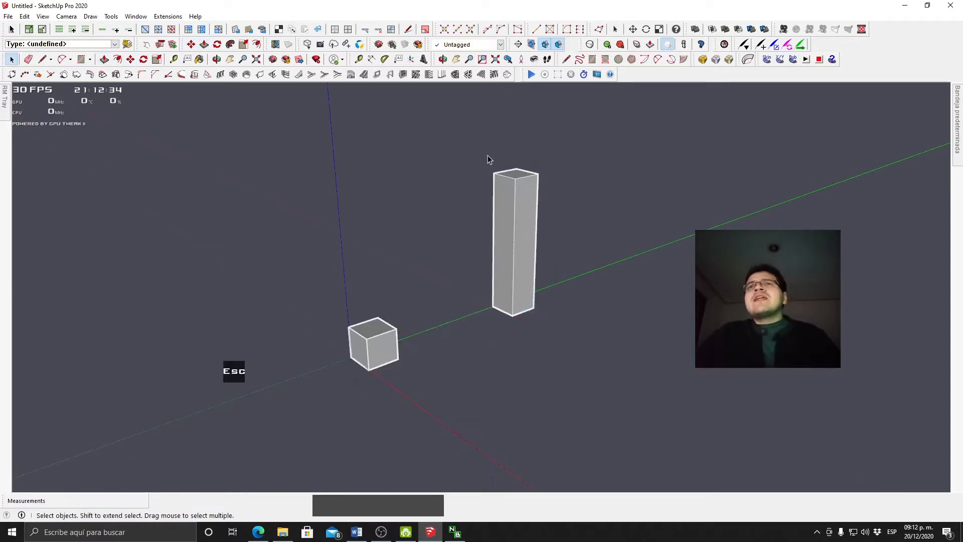
- Scale the column larger, and stretch it along the red axis by a factor of about 5.9 into a wide slab
{"action": "key", "text": "a"}
{"action": "key", "text": "s"}
{"action": "left_click", "coordinate": [536, 174]}
{"action": "left_click", "coordinate": [668, 95]}
{"action": "scroll", "coordinate": [399, 377], "scroll_direction": "down", "scroll_amount": 2}
{"action": "scroll", "coordinate": [560, 224], "scroll_direction": "up", "scroll_amount": 1}
{"action": "left_click", "coordinate": [512, 262]}
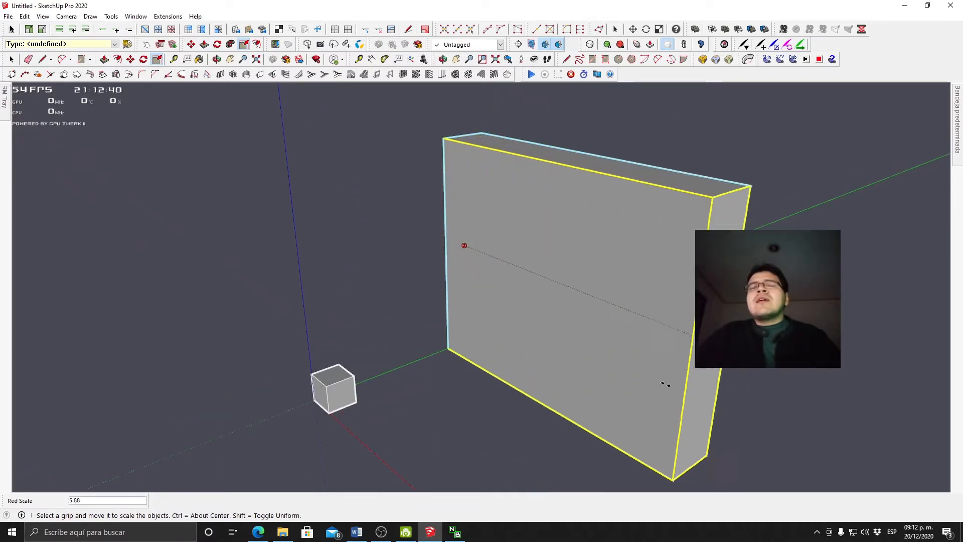
{"action": "left_click", "coordinate": [658, 406]}
{"action": "scroll", "coordinate": [414, 275], "scroll_direction": "down", "scroll_amount": 3}
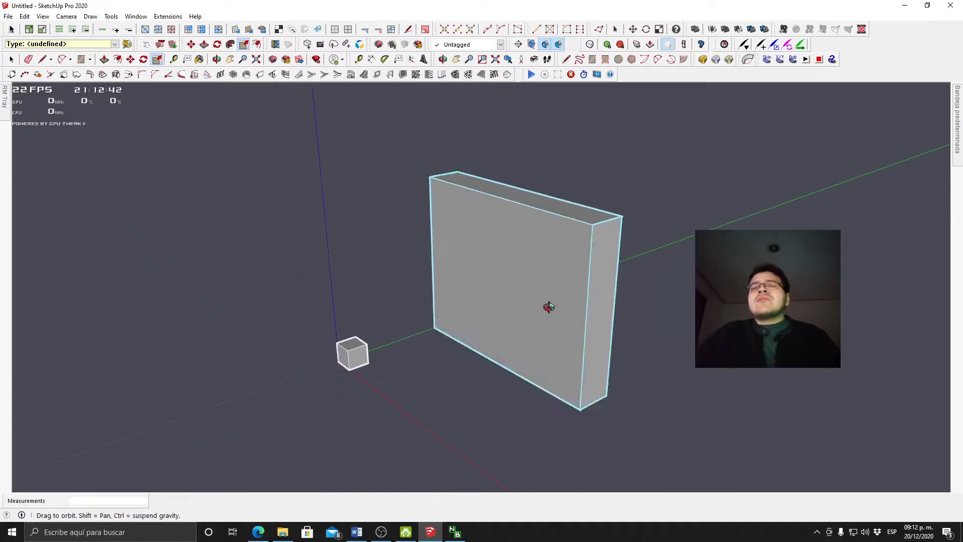
- Open the slab's group and offset the outline of its large front face inward as a smaller rectangle
{"action": "key", "text": "space"}
{"action": "key", "text": "f"}
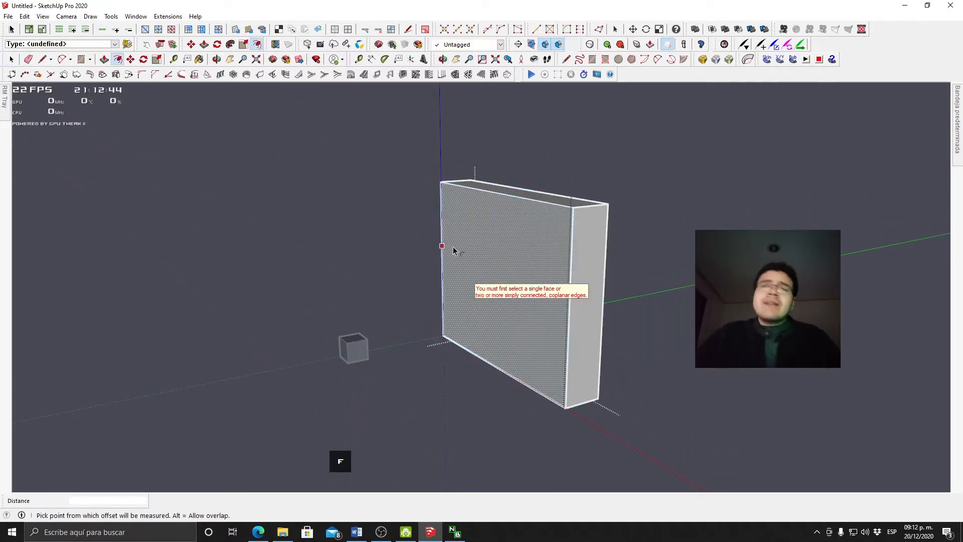
{"action": "left_click", "coordinate": [492, 205]}
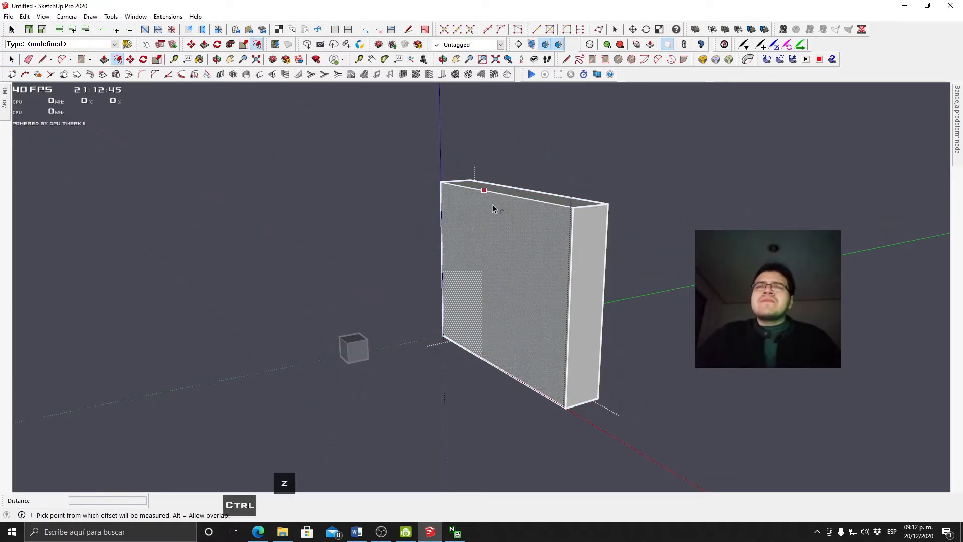
{"action": "left_click", "coordinate": [493, 234]}
{"action": "middle_click_drag", "start_coordinate": [493, 234], "coordinate": [657, 261]}
{"action": "middle_click_drag", "start_coordinate": [540, 269], "coordinate": [353, 245]}
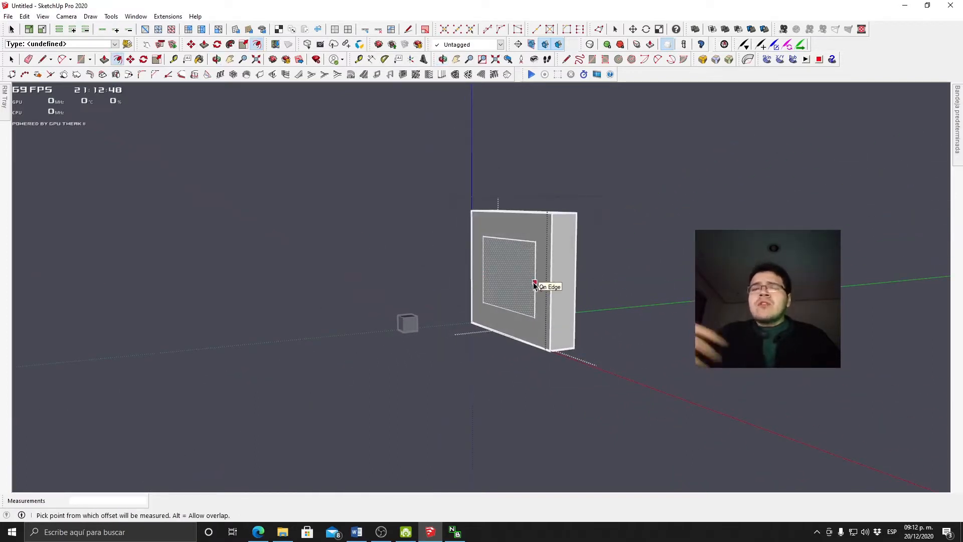
{"action": "middle_click_drag", "start_coordinate": [545, 282], "coordinate": [565, 324]}
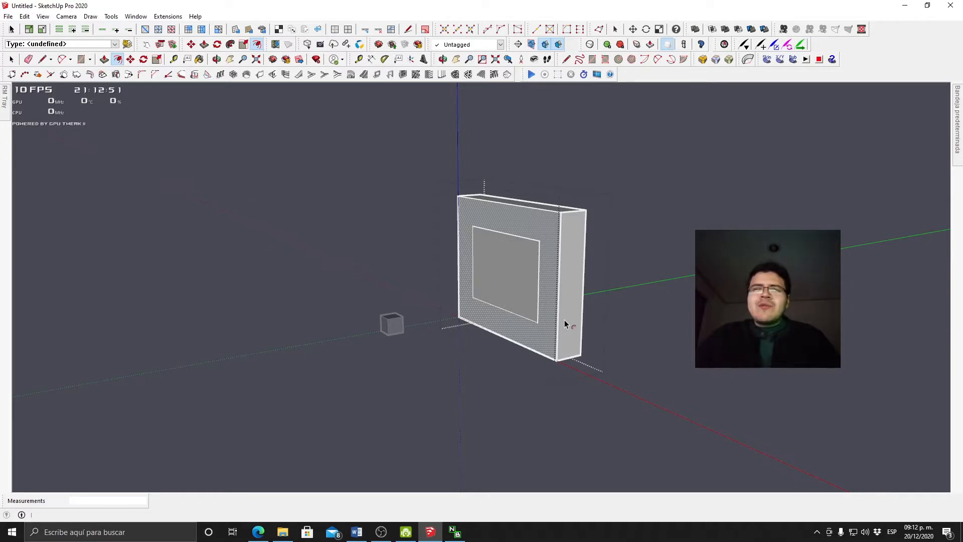
- Push/Pull the inner rectangle about 2.3 m outward from the slab's front face
{"action": "key", "text": "space"}
{"action": "key", "text": "p"}
{"action": "left_click", "coordinate": [519, 297]}
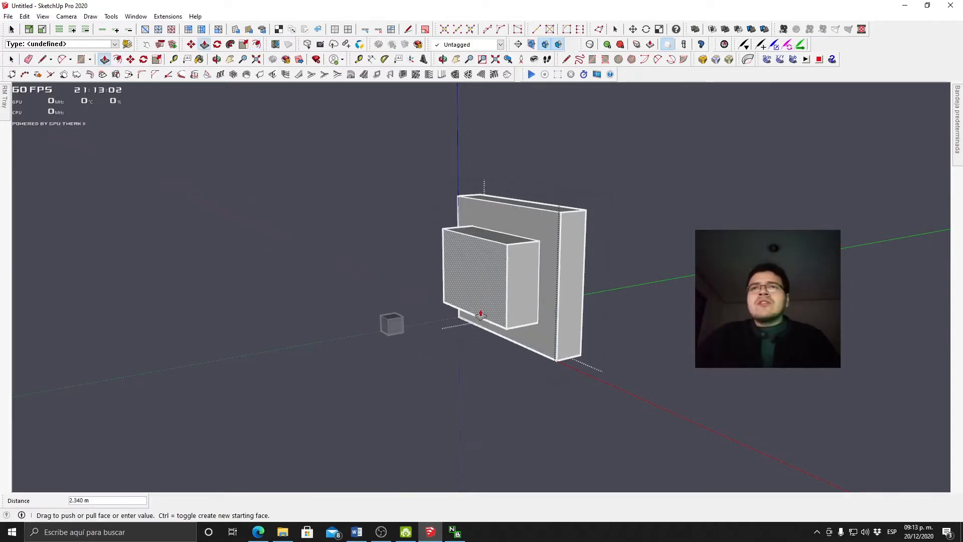
{"action": "left_click", "coordinate": [479, 324]}
{"action": "key", "text": "space"}
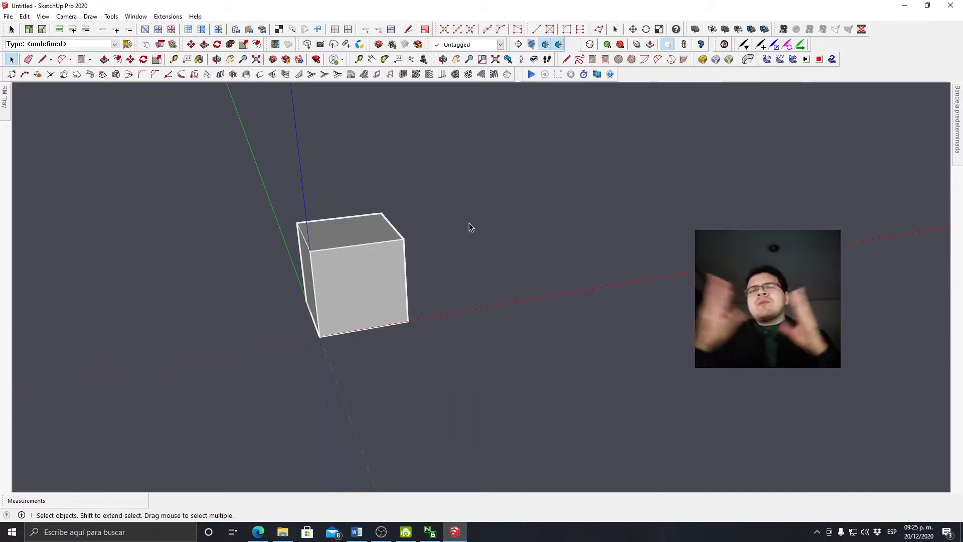
{"action": "middle_click_drag", "start_coordinate": [437, 242], "coordinate": [334, 279]}
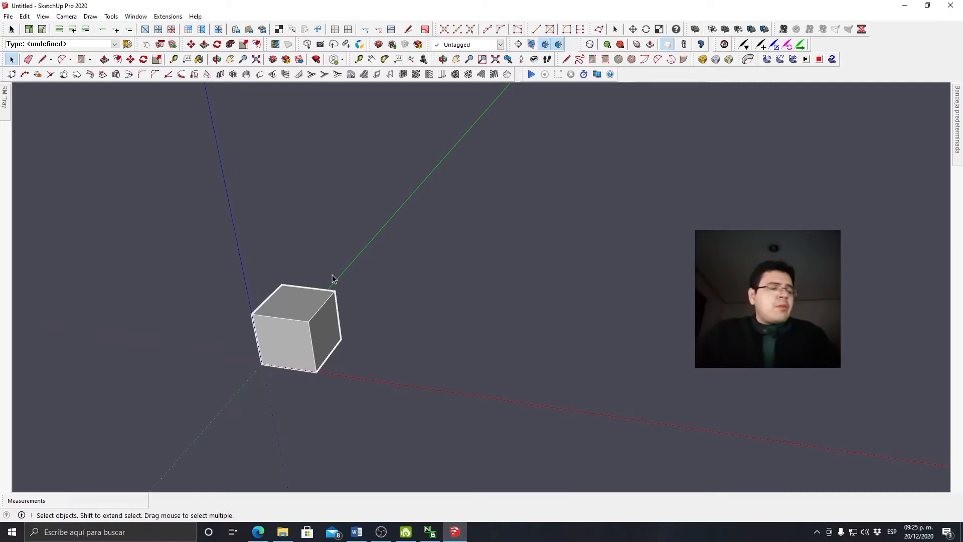
{"action": "key", "text": "m"}
{"action": "scroll", "coordinate": [288, 368], "scroll_direction": "down", "scroll_amount": 2}
{"action": "key", "text": "ctrl"}
{"action": "key", "text": "space"}
{"action": "double_click", "coordinate": [280, 358]}
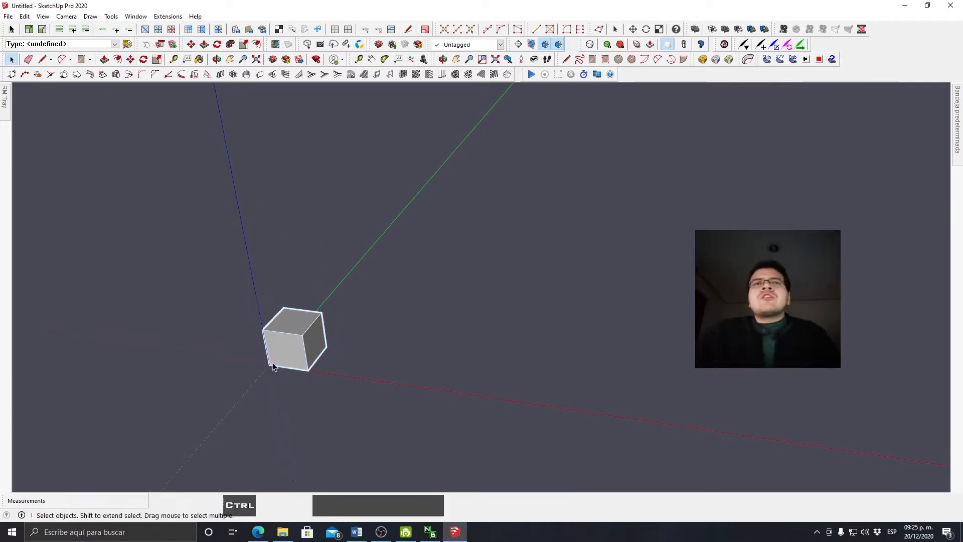
{"action": "key", "text": "Escape"}
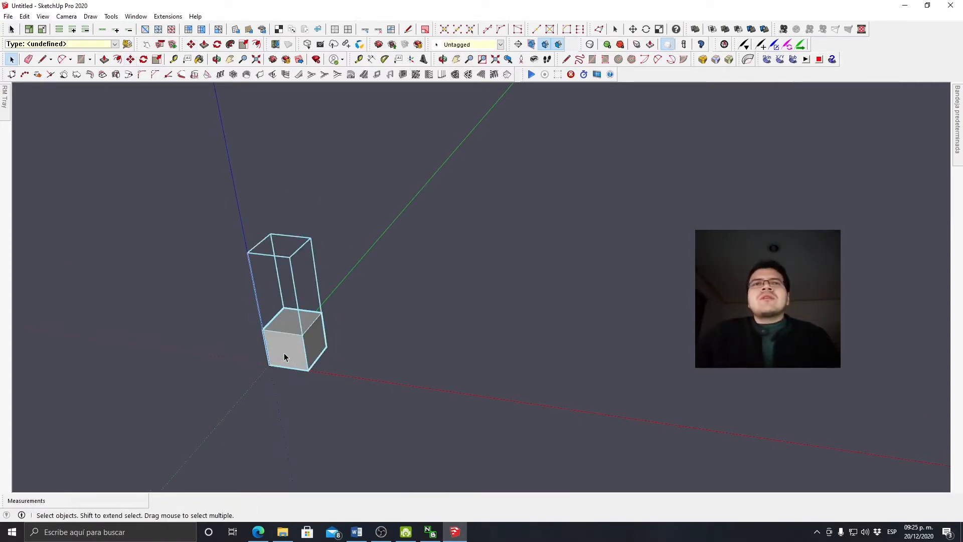
{"action": "key", "text": "Delete"}
{"action": "key", "text": "ctrl+z"}
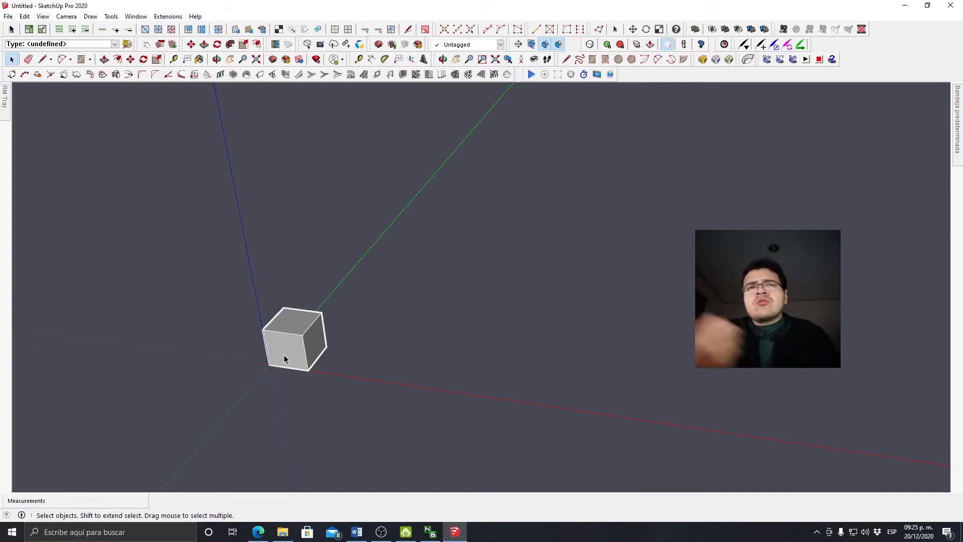
- Delete the existing cube and draw a 1 m by 1 m square on the ground starting at the origin
{"action": "scroll", "coordinate": [284, 354], "scroll_direction": "up", "scroll_amount": 1}
{"action": "scroll", "coordinate": [284, 353], "scroll_direction": "down", "scroll_amount": 3}
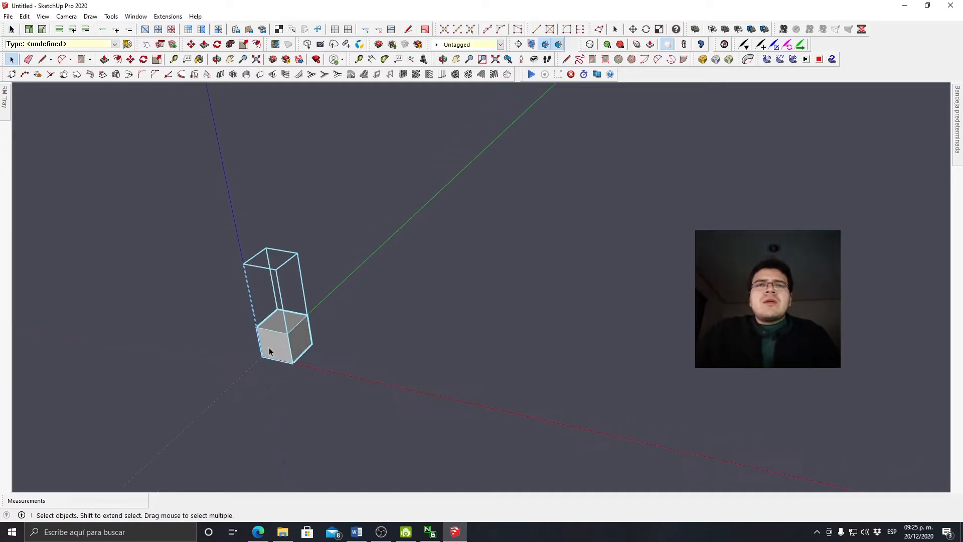
{"action": "key", "text": "Delete"}
{"action": "key", "text": "r"}
{"action": "left_click", "coordinate": [260, 359]}
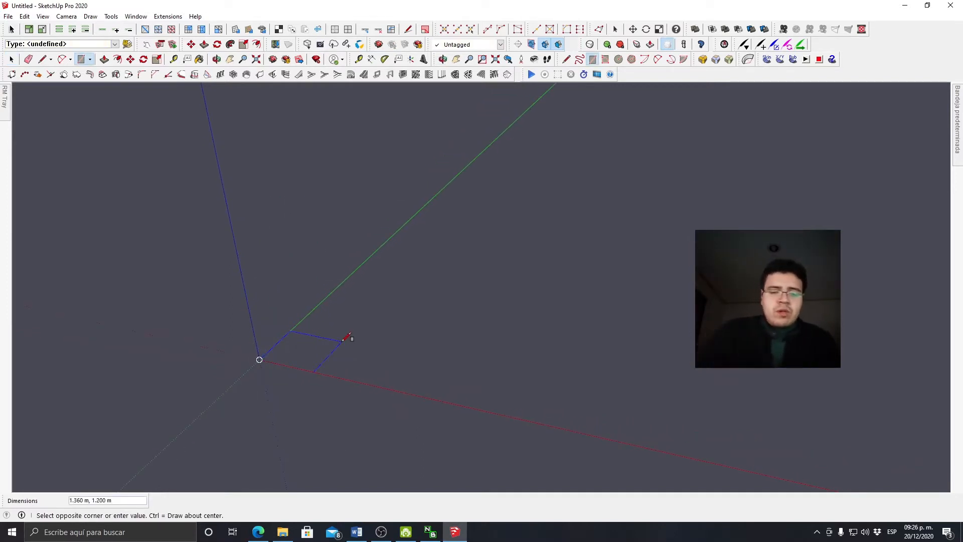
{"action": "type", "text": "1,1"}
{"action": "key", "text": "Return"}
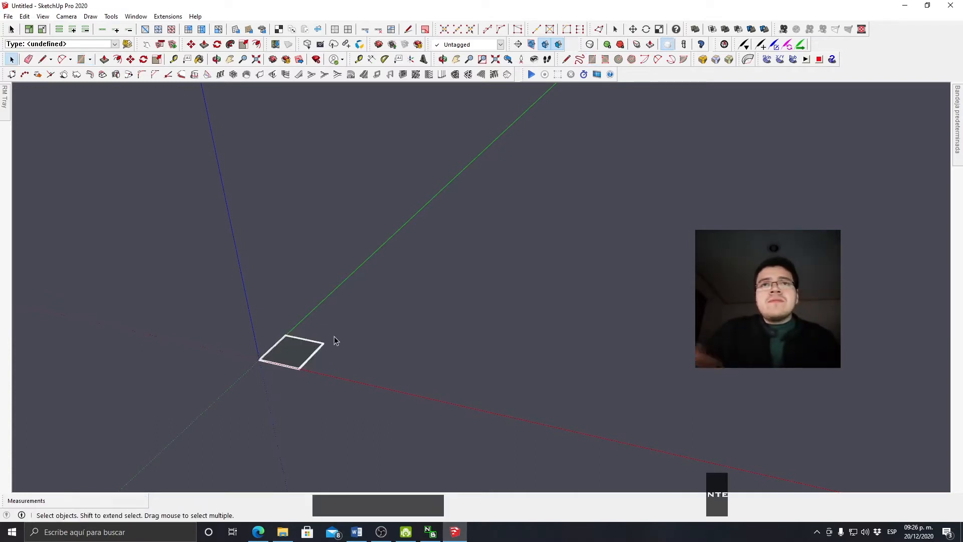
- Push/Pull the square 1 m upward into a cube and turn the whole cube into a group
{"action": "key", "text": "p"}
{"action": "left_click_drag", "start_coordinate": [300, 351], "coordinate": [300, 337]}
{"action": "type", "text": "1"}
{"action": "key", "text": "Return"}
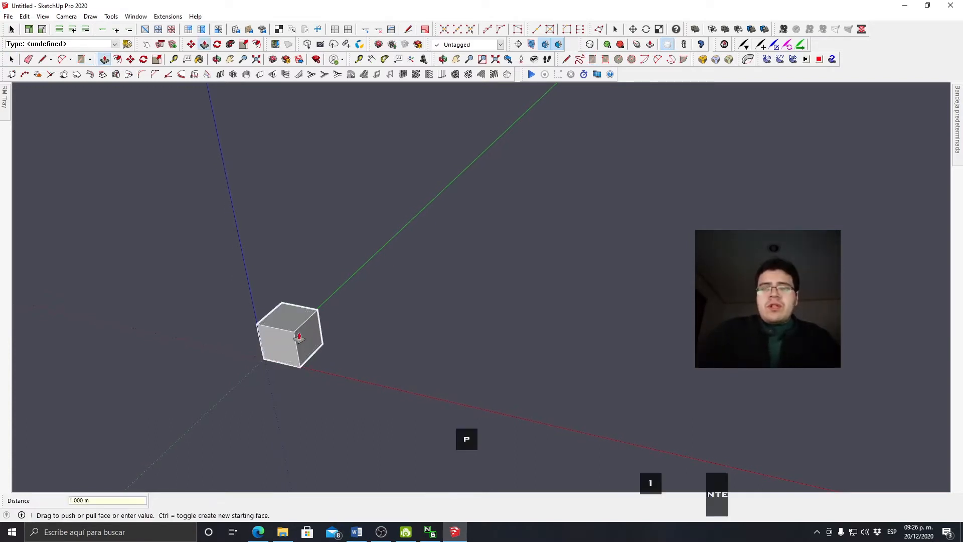
{"action": "key", "text": "space"}
{"action": "triple_click", "coordinate": [298, 332]}
{"action": "right_click", "coordinate": [298, 333]}
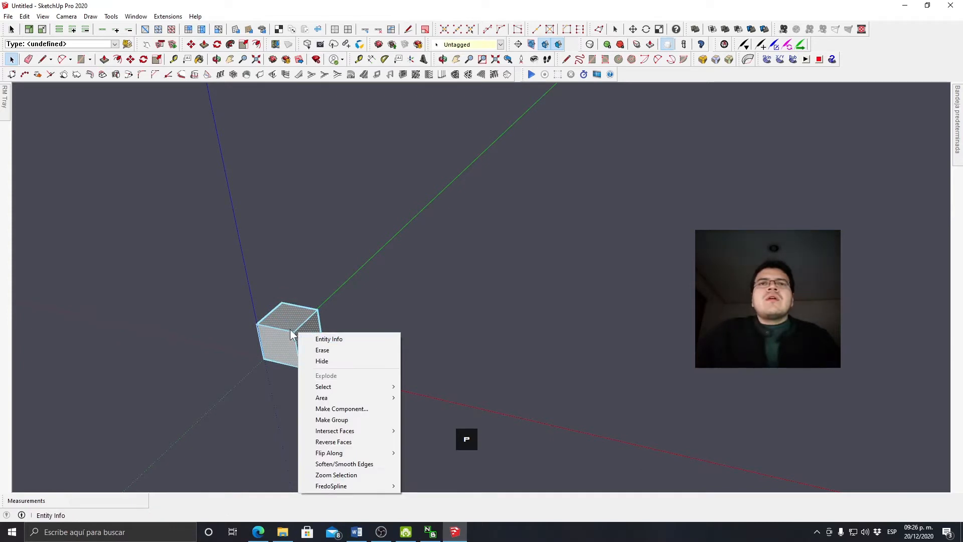
{"action": "left_click", "coordinate": [350, 420]}
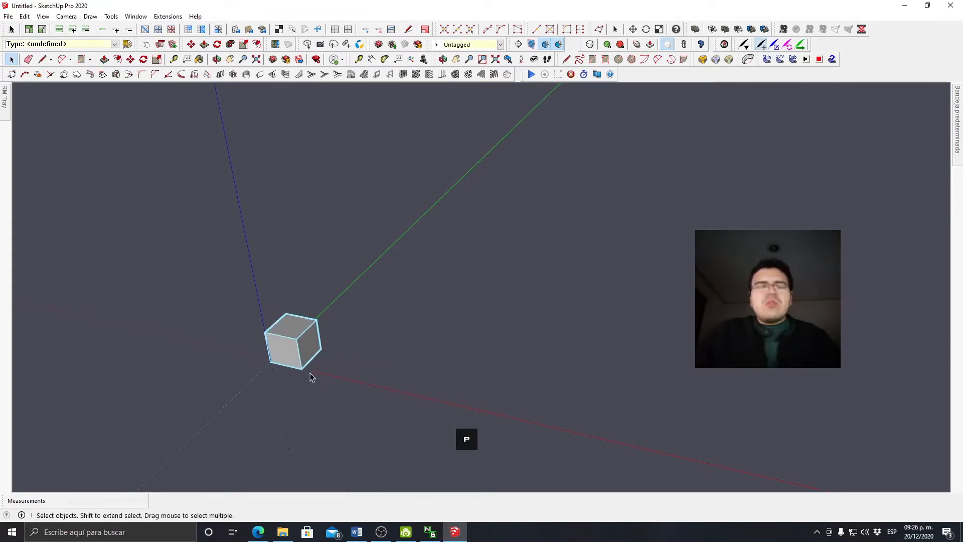
- Copy the cube group about 5.2 m along the green axis
{"action": "key", "text": "m"}
{"action": "key", "text": "ctrl"}
{"action": "left_click", "coordinate": [271, 360]}
{"action": "left_click", "coordinate": [359, 276]}
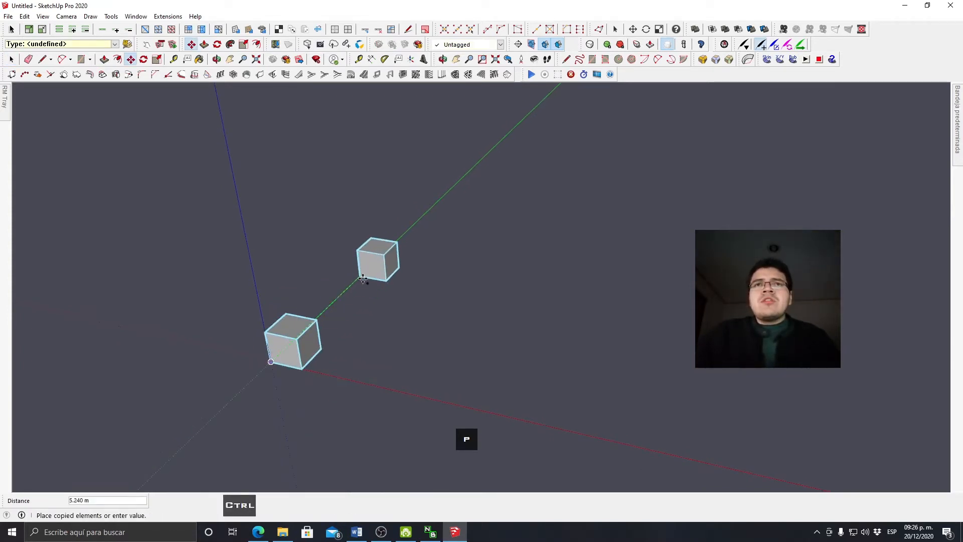
{"action": "key", "text": "space"}
- Open the copied cube's group and Push/Pull its top face 3 m upward to form a column
{"action": "double_click", "coordinate": [370, 260]}
{"action": "key", "text": "p"}
{"action": "left_click", "coordinate": [378, 248]}
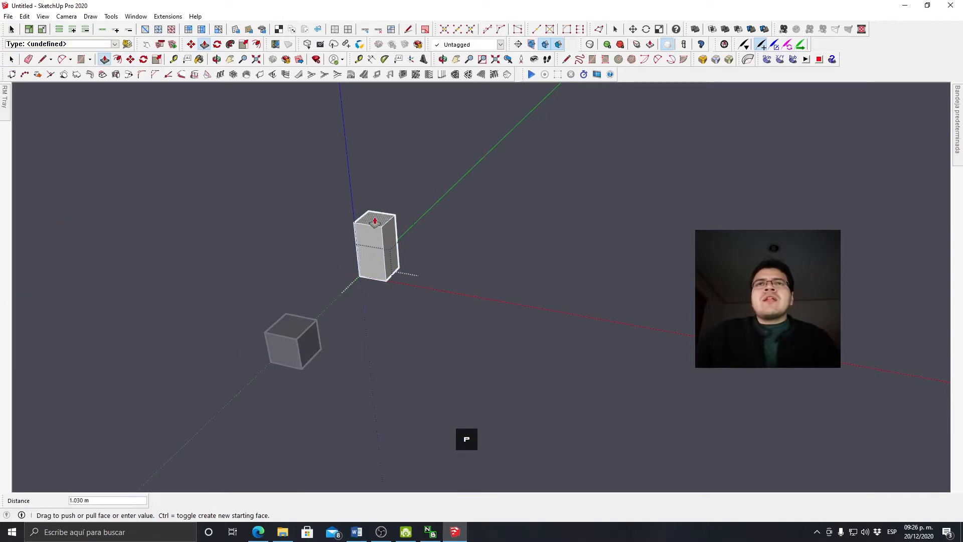
{"action": "type", "text": "3"}
{"action": "key", "text": "Return"}
{"action": "key", "text": "Escape"}
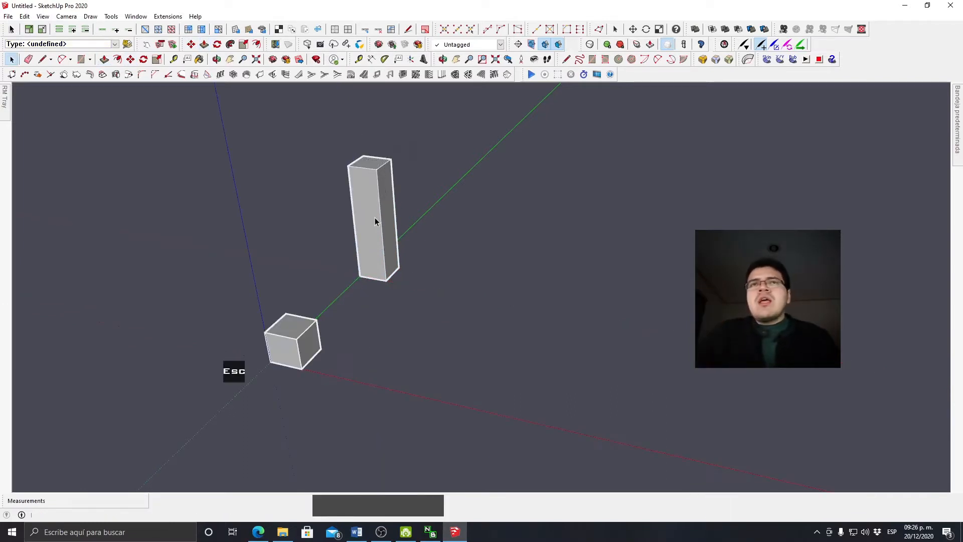
- Open the original cube's group and Push/Pull its top face up 3 m to match the neighbouring column's top face by inference
{"action": "left_click", "coordinate": [374, 218]}
{"action": "left_click", "coordinate": [290, 342]}
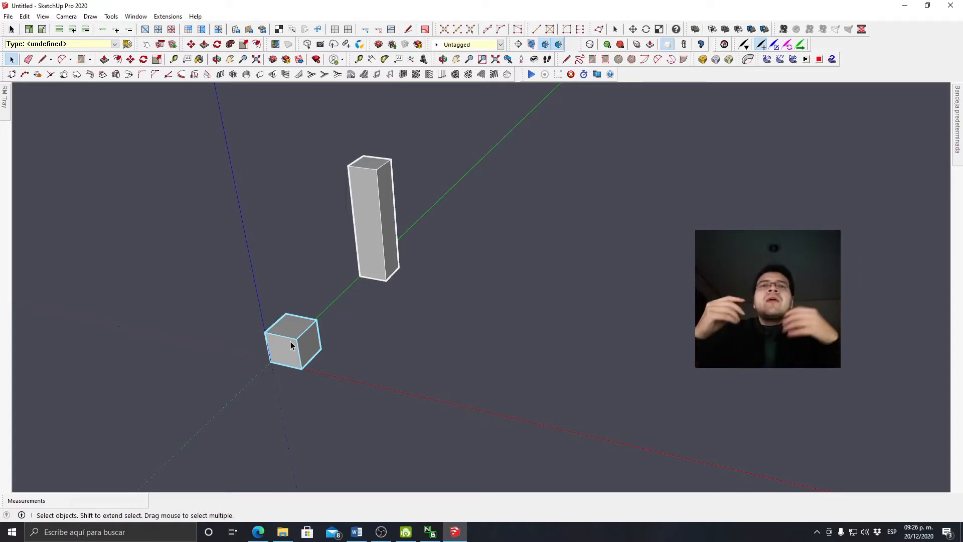
{"action": "double_click", "coordinate": [291, 345]}
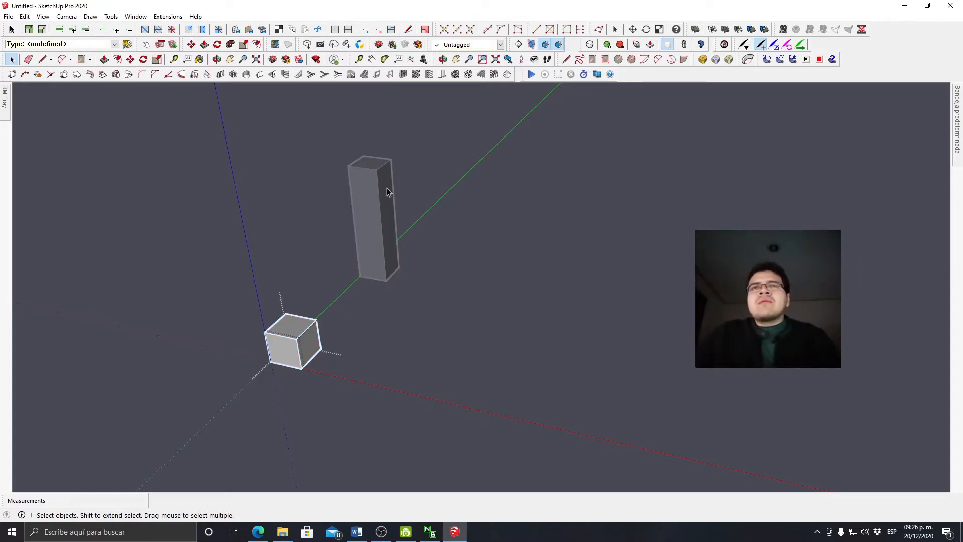
{"action": "middle_click_drag", "start_coordinate": [366, 189], "coordinate": [347, 216]}
{"action": "key", "text": "p"}
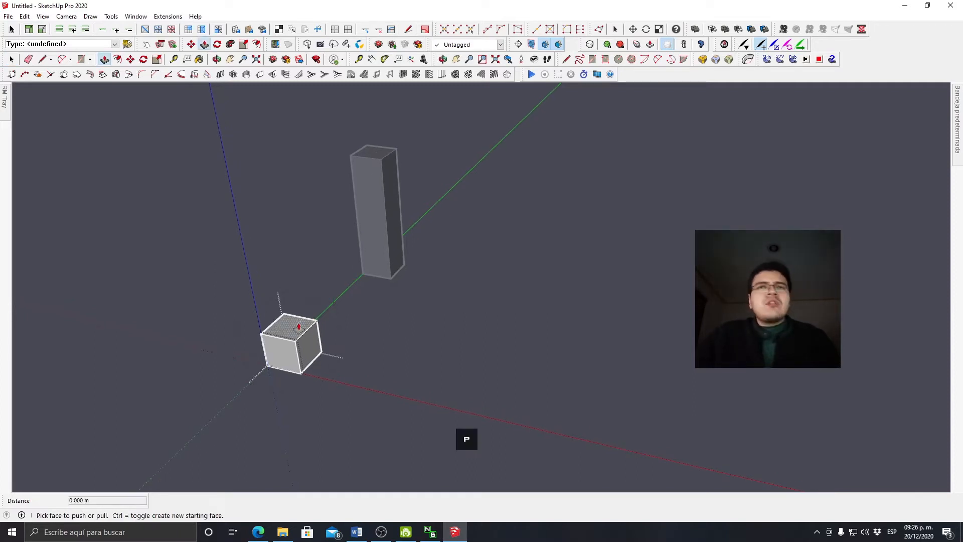
{"action": "left_click", "coordinate": [295, 335]}
{"action": "scroll", "coordinate": [370, 151], "scroll_direction": "up", "scroll_amount": 2}
{"action": "scroll", "coordinate": [370, 150], "scroll_direction": "up", "scroll_amount": 3}
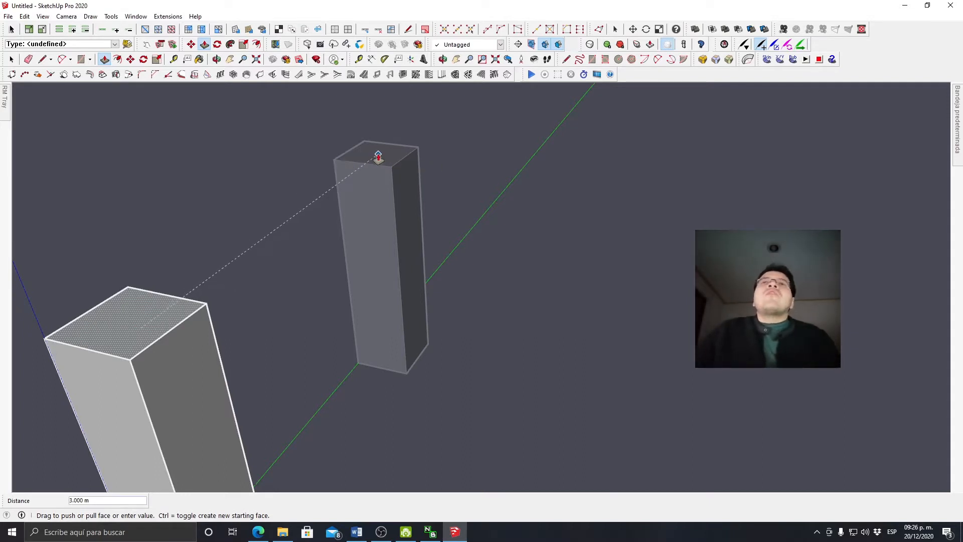
{"action": "scroll", "coordinate": [378, 163], "scroll_direction": "up", "scroll_amount": 1}
{"action": "scroll", "coordinate": [379, 161], "scroll_direction": "down", "scroll_amount": 1}
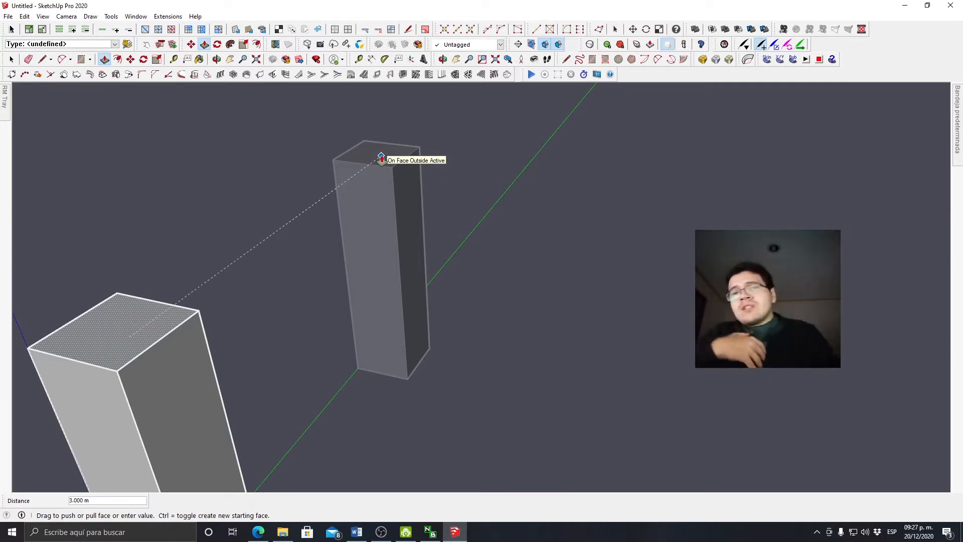
{"action": "left_click", "coordinate": [382, 158]}
{"action": "middle_click_drag", "start_coordinate": [381, 158], "coordinate": [321, 209]}
{"action": "key", "text": "Escape"}
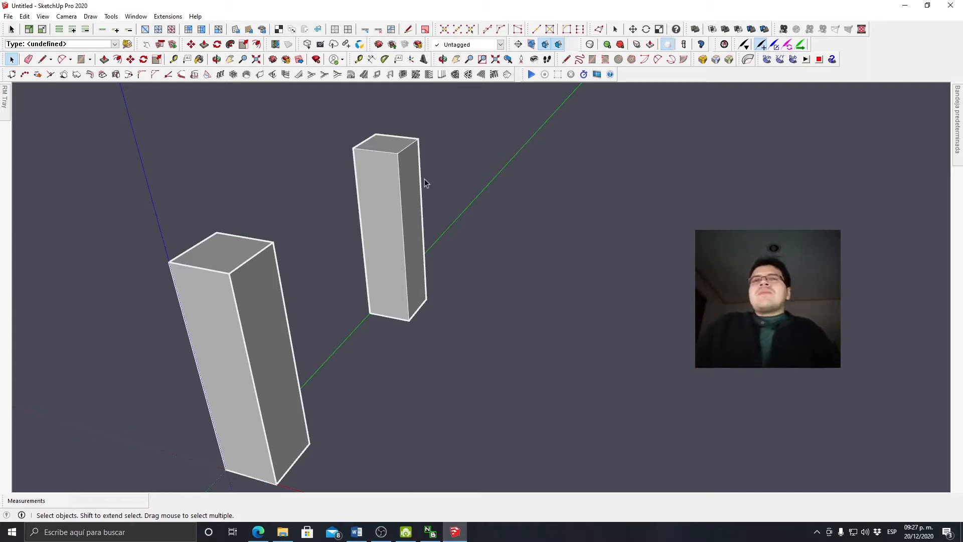
- Open the far column's group and Push/Pull its side face along the red axis to form a wide wall
{"action": "left_click", "coordinate": [384, 205]}
{"action": "key", "text": "p"}
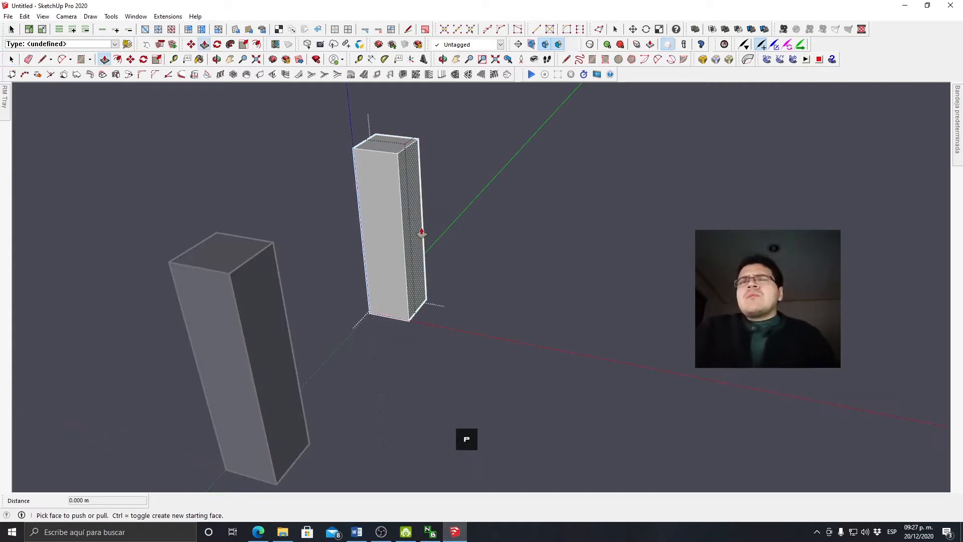
{"action": "left_click", "coordinate": [416, 235]}
{"action": "left_click", "coordinate": [628, 307]}
{"action": "key", "text": "space"}
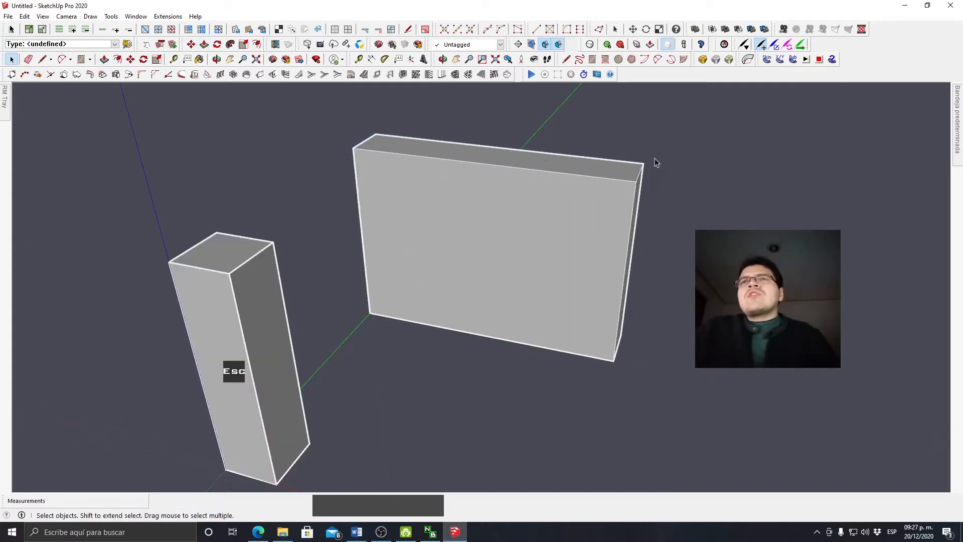
- Open the near column's group and Push/Pull its side face to match the far wall's end by inference
{"action": "middle_click_drag", "start_coordinate": [230, 370], "coordinate": [273, 333]}
{"action": "double_click", "coordinate": [272, 332]}
{"action": "key", "text": "p"}
{"action": "left_click", "coordinate": [318, 299]}
{"action": "left_click", "coordinate": [602, 168]}
{"action": "key", "text": "space"}
{"action": "key", "text": "Escape"}
- Undo both wall extrusions and the near cube's height extrusion
{"action": "key", "text": "ctrl+z"}
{"action": "key", "text": "ctrl+z"}
{"action": "key", "text": "ctrl+z"}
{"action": "key", "text": "ctrl+z"}
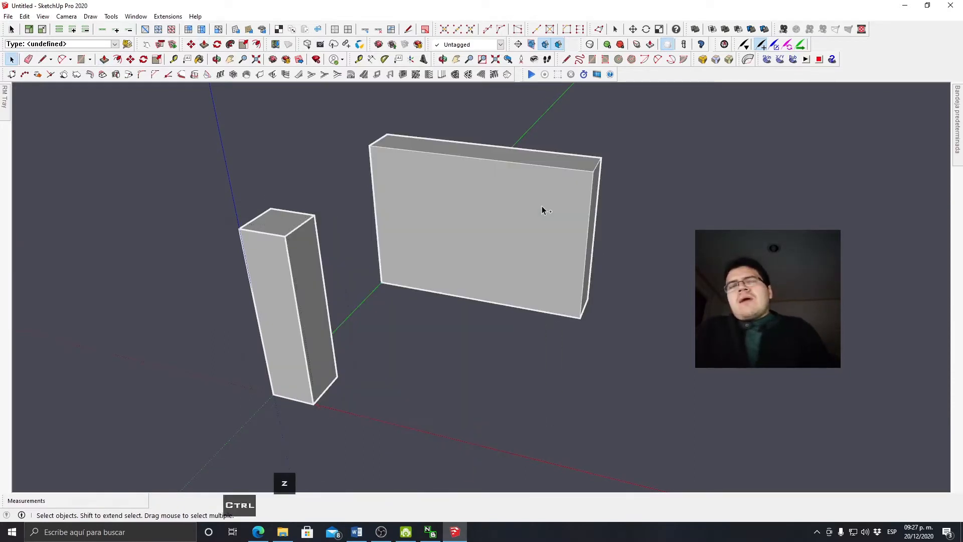
{"action": "key", "text": "ctrl+z"}
{"action": "key", "text": "ctrl+z"}
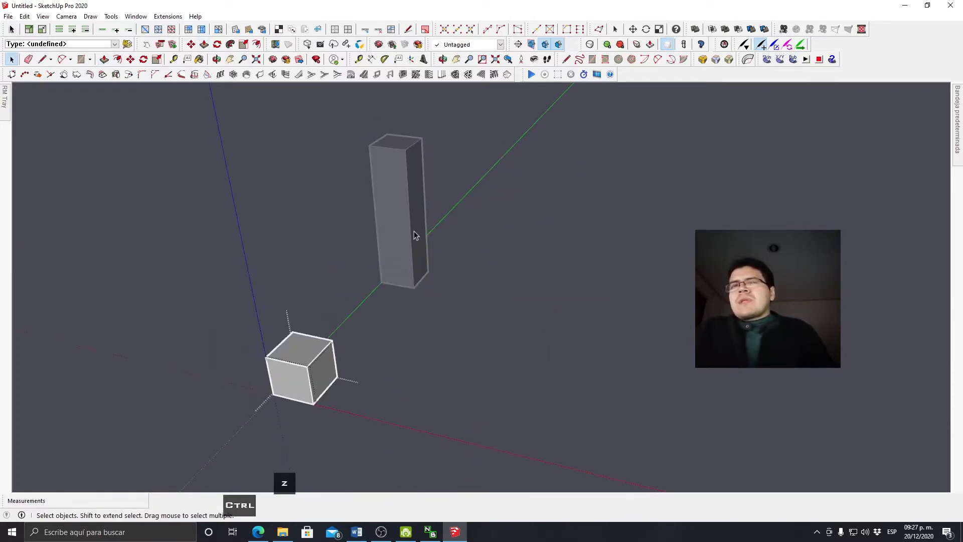
- Close the cube's group and delete the far column
{"action": "key", "text": "Escape"}
{"action": "left_click", "coordinate": [413, 230]}
{"action": "key", "text": "Delete"}
- Copy the remaining cube from its bottom corner at the origin to a spot away from both ground axes
{"action": "left_click", "coordinate": [301, 369]}
{"action": "key", "text": "m"}
{"action": "left_click", "coordinate": [273, 393]}
{"action": "key", "text": "ctrl"}
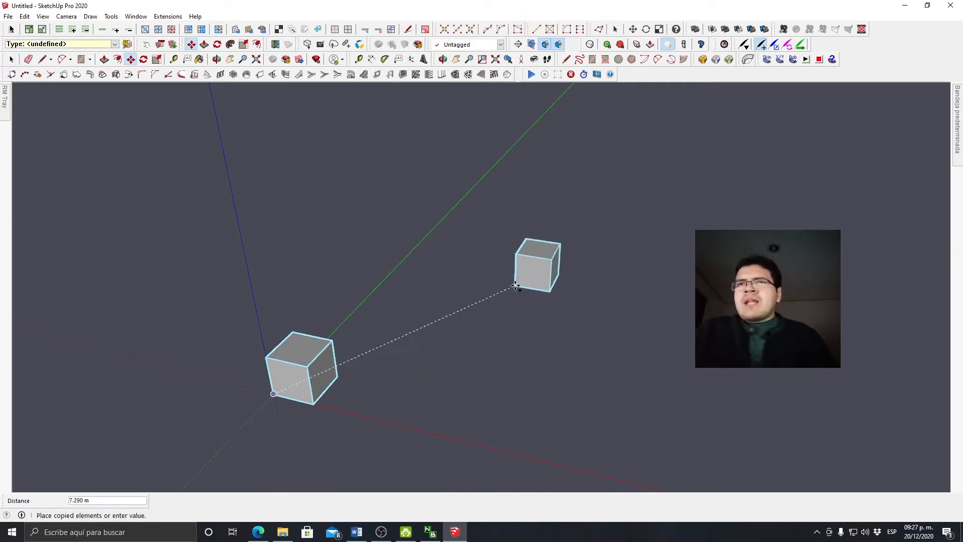
{"action": "left_click", "coordinate": [648, 267]}
{"action": "middle_click_drag", "start_coordinate": [402, 213], "coordinate": [619, 241]}
{"action": "middle_click_drag", "start_coordinate": [266, 321], "coordinate": [455, 286]}
{"action": "middle_click_drag", "start_coordinate": [249, 341], "coordinate": [218, 387]}
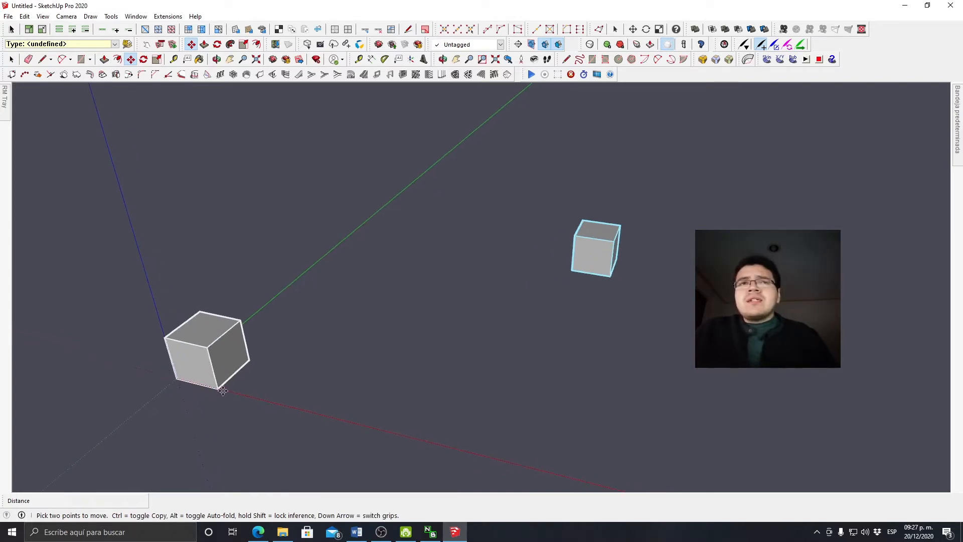
- Move the original cube along the locked red axis until its bottom corner lines up with the copied cube by inference
{"action": "key", "text": "space"}
{"action": "left_click", "coordinate": [221, 366]}
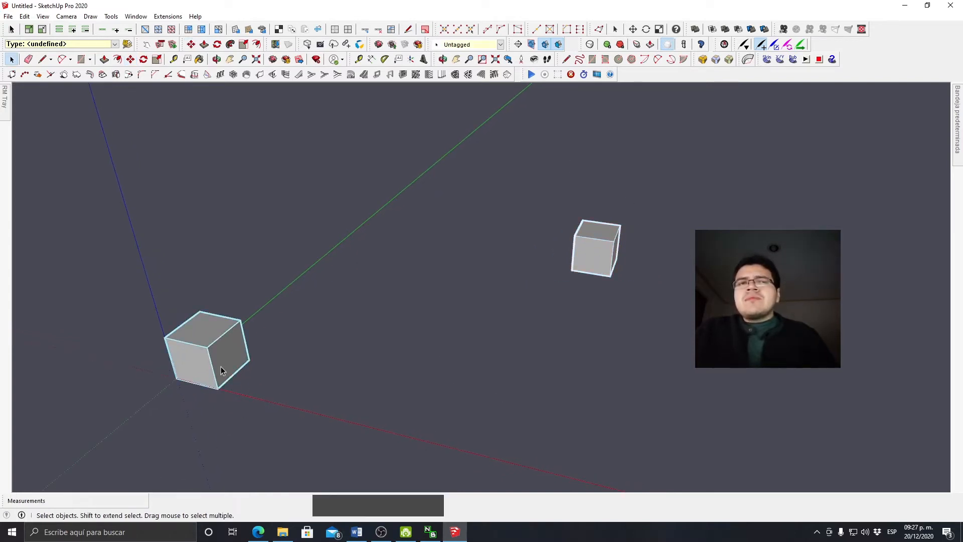
{"action": "key", "text": "m"}
{"action": "left_click", "coordinate": [223, 391]}
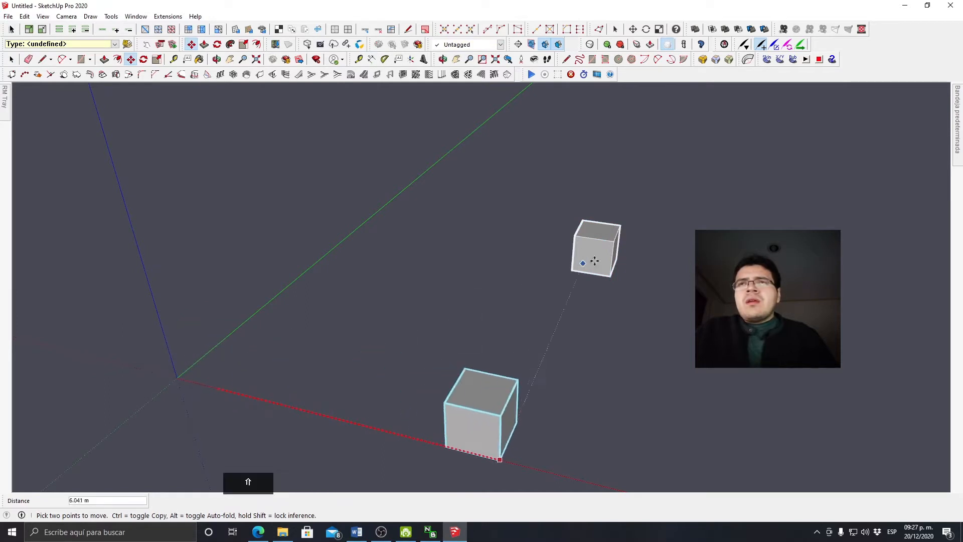
{"action": "key", "text": "shift"}
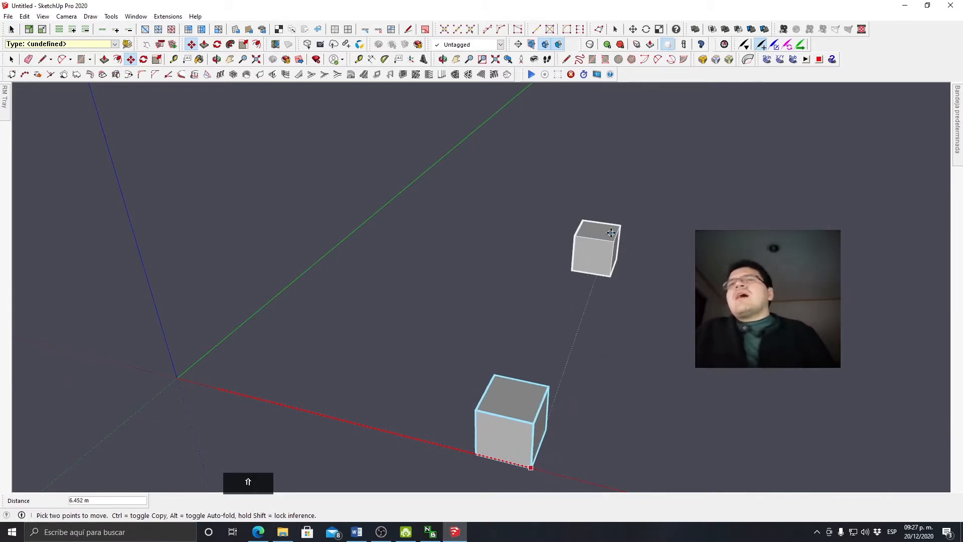
{"action": "scroll", "coordinate": [616, 237], "scroll_direction": "up", "scroll_amount": 1}
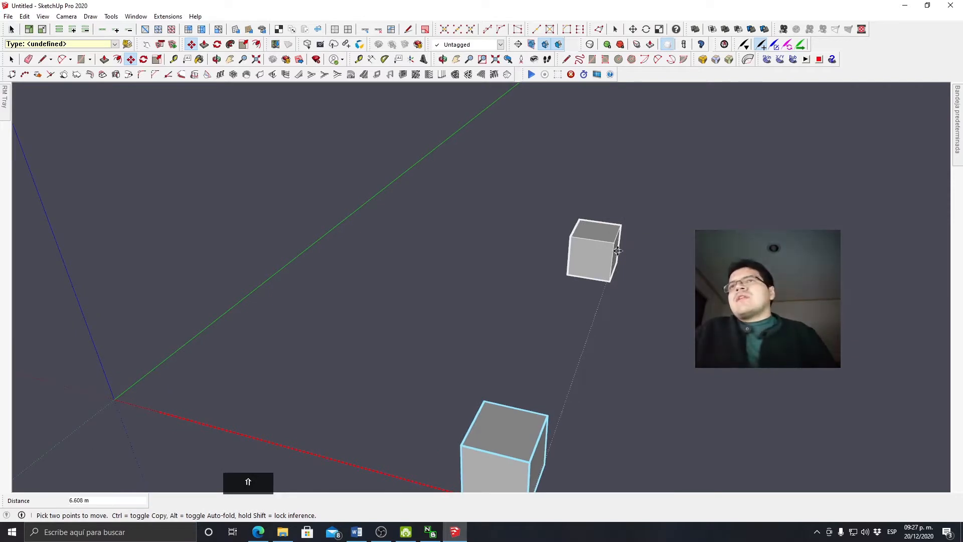
{"action": "scroll", "coordinate": [617, 236], "scroll_direction": "up", "scroll_amount": 2}
{"action": "scroll", "coordinate": [588, 158], "scroll_direction": "down", "scroll_amount": 2}
{"action": "middle_click_drag", "start_coordinate": [568, 218], "coordinate": [410, 301]}
{"action": "scroll", "coordinate": [407, 258], "scroll_direction": "down", "scroll_amount": 2}
{"action": "key", "text": "space"}
- Check the two cubes' alignment with a temporary line from the near cube's bottom corner along the green direction
{"action": "key", "text": "l"}
{"action": "left_click", "coordinate": [427, 383]}
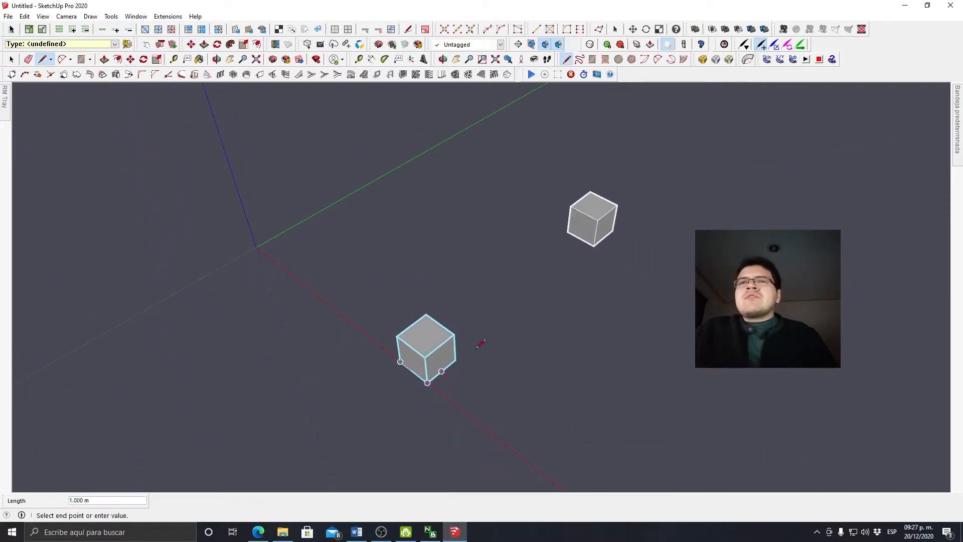
{"action": "key", "text": "shift"}
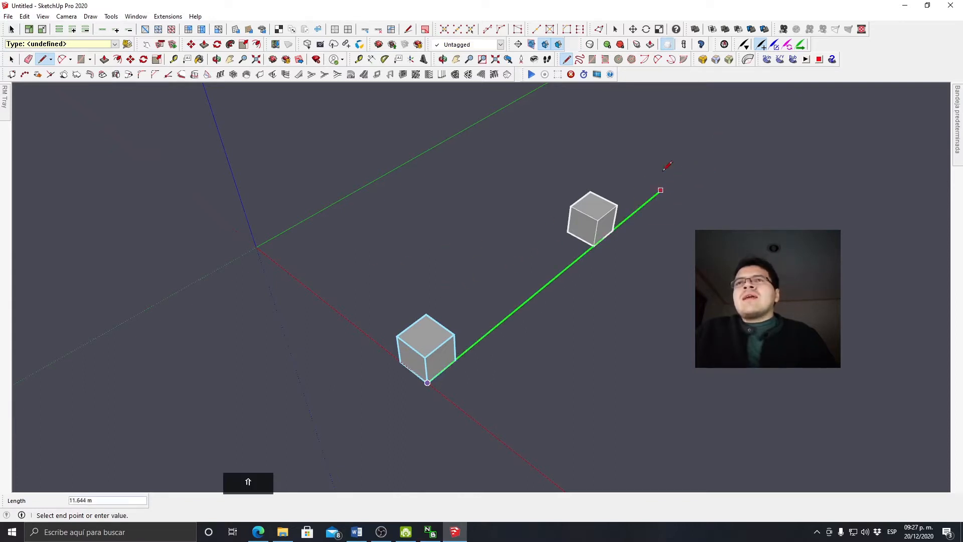
{"action": "key", "text": "space"}
- Delete both cubes
{"action": "left_click", "coordinate": [582, 219]}
{"action": "middle_click_drag", "start_coordinate": [581, 218], "coordinate": [518, 223]}
{"action": "key", "text": "Delete"}
{"action": "left_click", "coordinate": [485, 362]}
{"action": "key", "text": "Delete"}
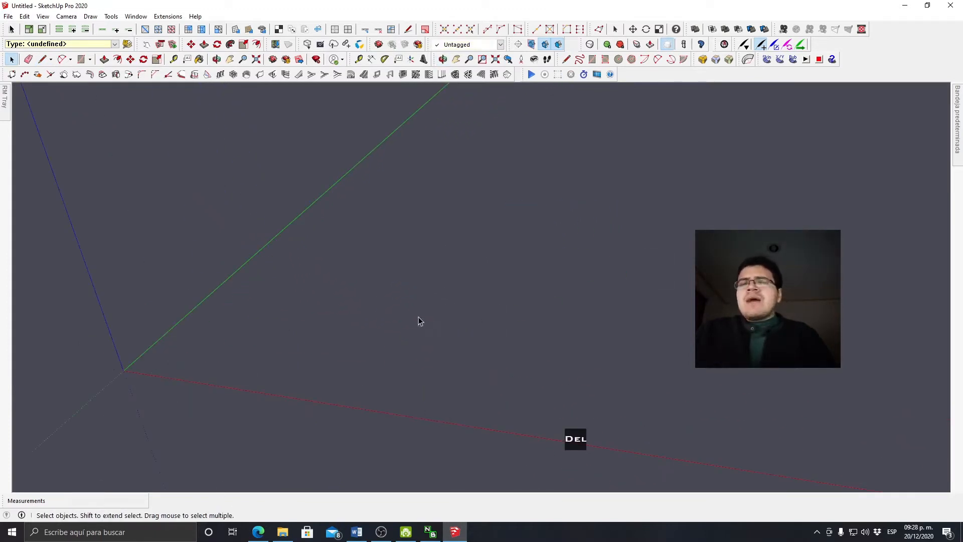
- Undo the deletion of the two cubes
{"action": "scroll", "coordinate": [506, 300], "scroll_direction": "down", "scroll_amount": 2}
{"action": "scroll", "coordinate": [505, 298], "scroll_direction": "up", "scroll_amount": 1}
{"action": "key", "text": "ctrl+z"}
{"action": "key", "text": "ctrl+z"}
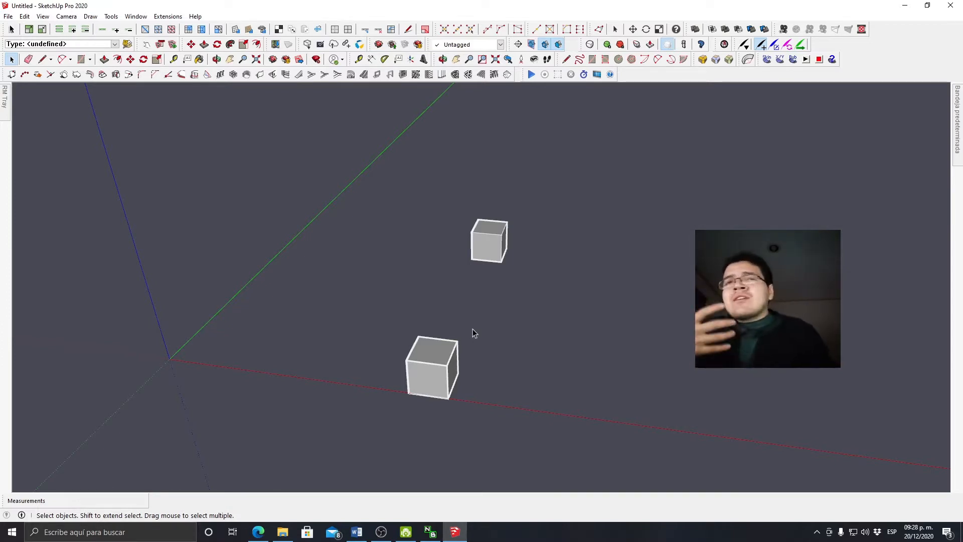
- Delete the far cube and keep the one on the red axis
{"action": "left_click", "coordinate": [447, 360]}
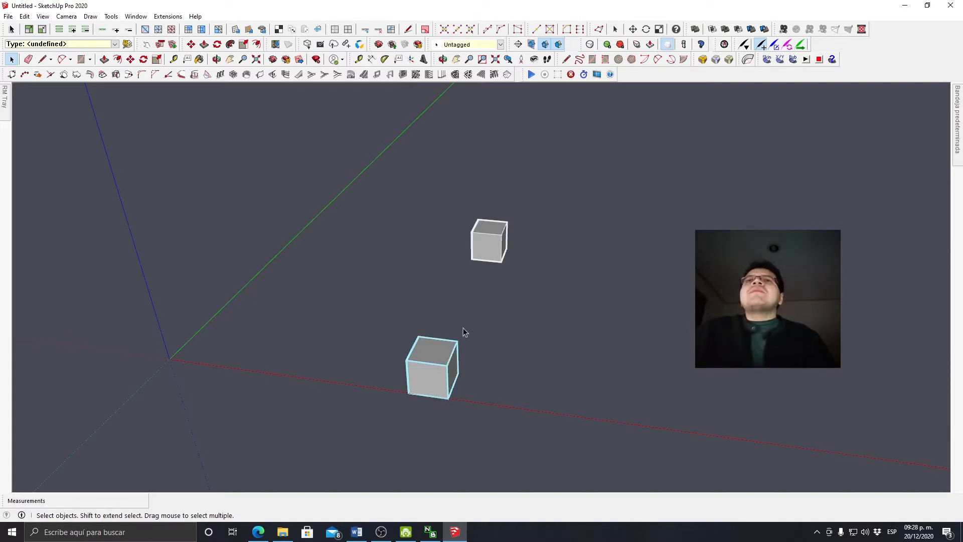
{"action": "key", "text": "Escape"}
{"action": "key", "text": "Delete"}
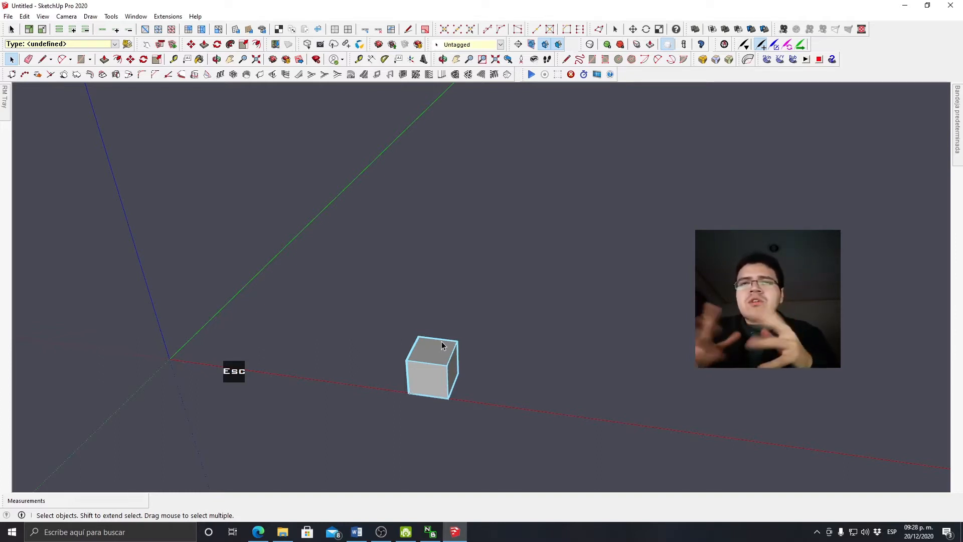
- Copy the cube along the red axis from one bottom corner to the next so the copy sits flush beside it
{"action": "scroll", "coordinate": [427, 359], "scroll_direction": "up", "scroll_amount": 1}
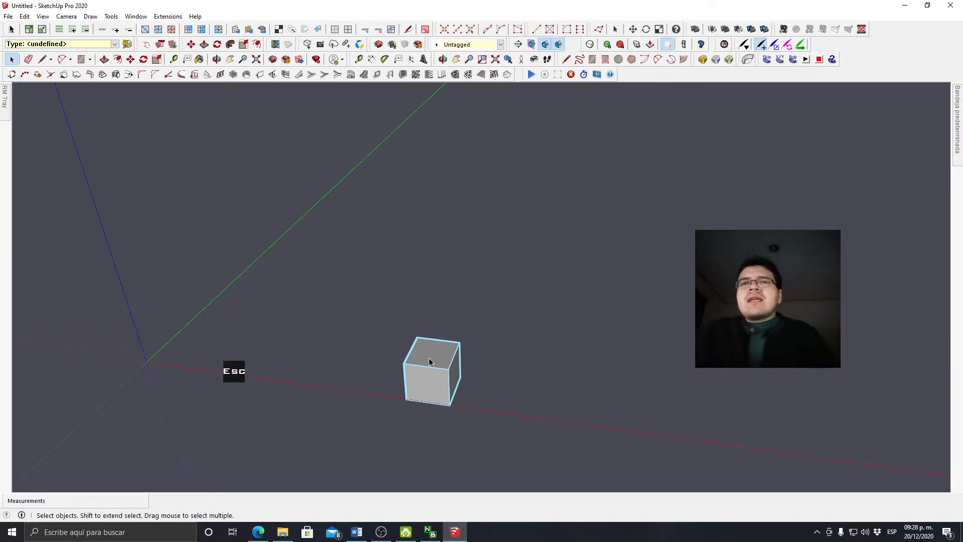
{"action": "key", "text": "m"}
{"action": "key", "text": "ctrl"}
{"action": "left_click", "coordinate": [406, 399]}
{"action": "left_click", "coordinate": [450, 405]}
{"action": "key", "text": "space"}
- Examine the shared bottom corner of the two adjoining cubes for an exact fit
{"action": "middle_click_drag", "start_coordinate": [462, 389], "coordinate": [446, 300]}
{"action": "middle_click_drag", "start_coordinate": [508, 404], "coordinate": [423, 336]}
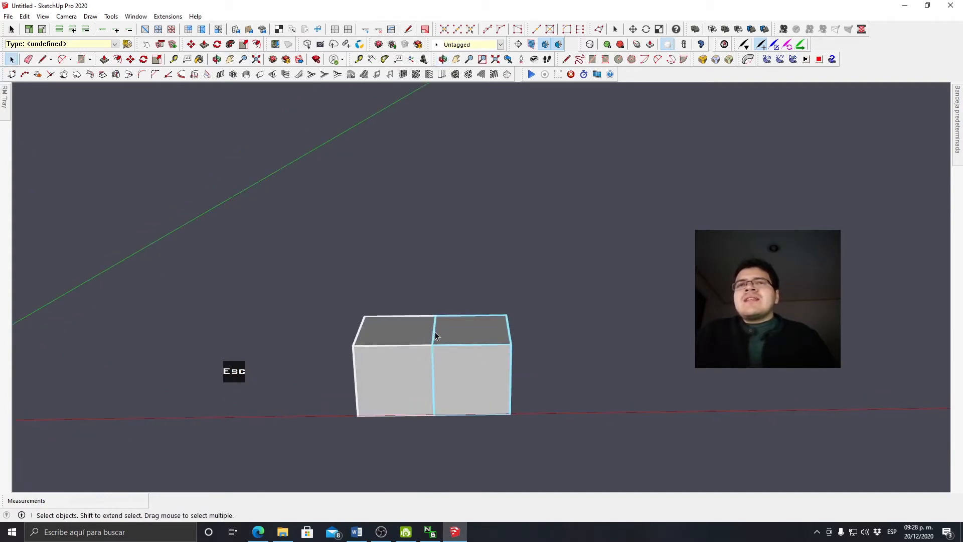
{"action": "middle_click_drag", "start_coordinate": [410, 385], "coordinate": [458, 349]}
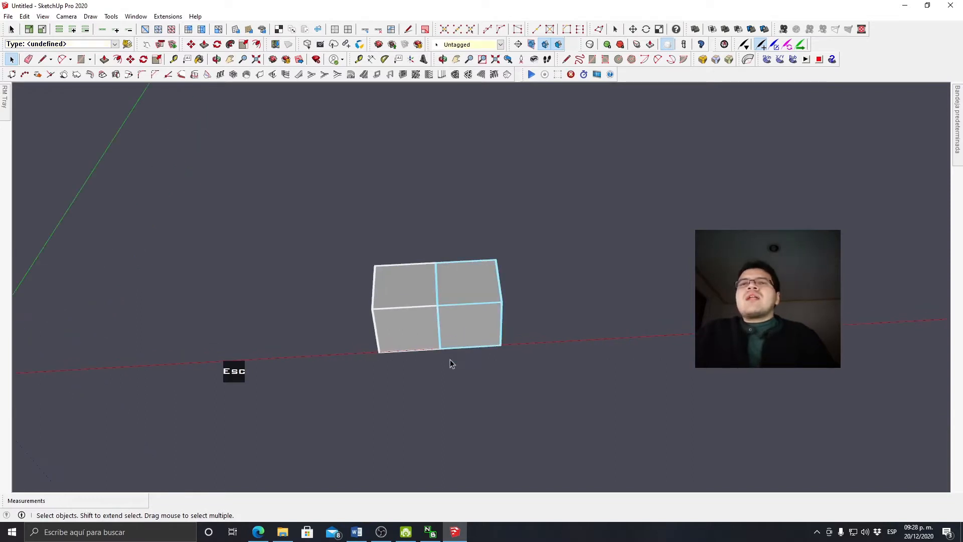
{"action": "scroll", "coordinate": [457, 346], "scroll_direction": "up", "scroll_amount": 8}
{"action": "scroll", "coordinate": [430, 340], "scroll_direction": "up", "scroll_amount": 5}
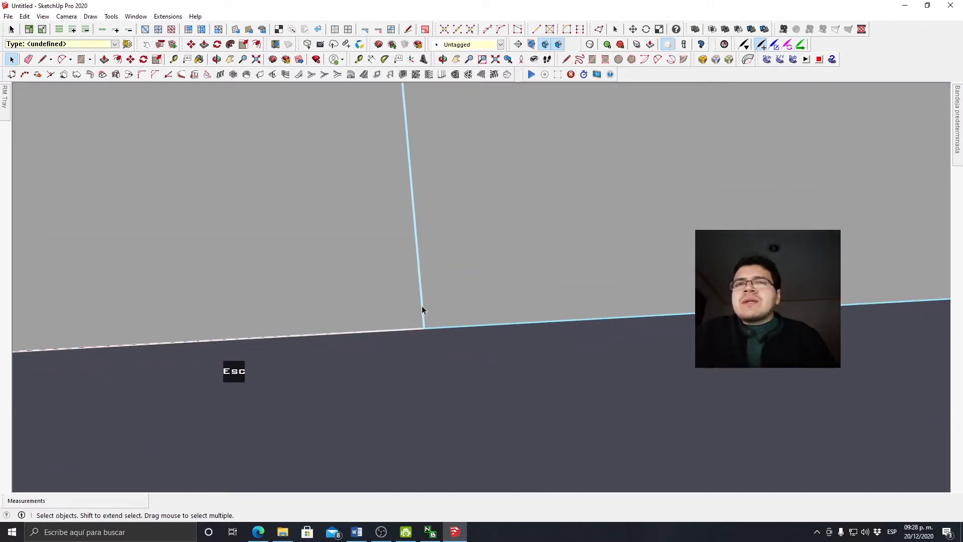
{"action": "scroll", "coordinate": [420, 316], "scroll_direction": "up", "scroll_amount": 1}
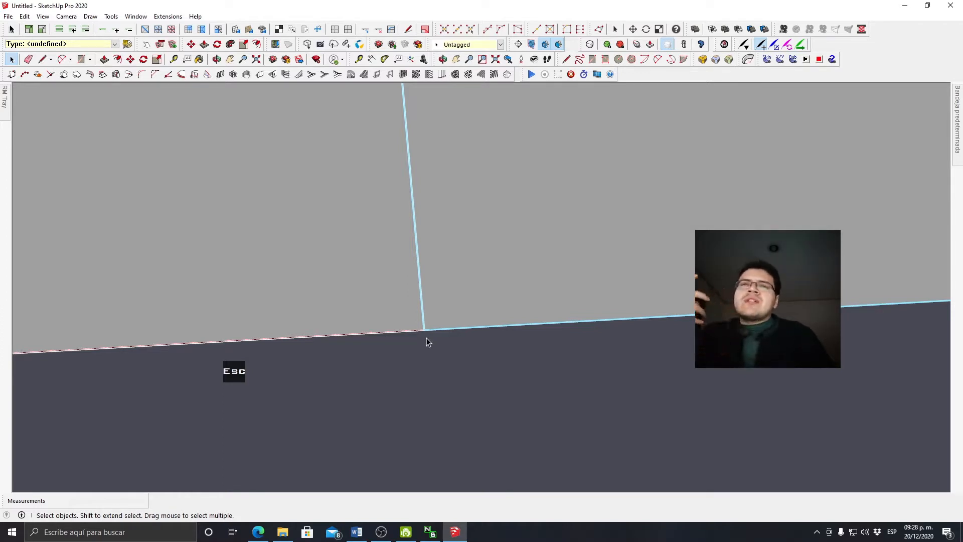
{"action": "scroll", "coordinate": [426, 338], "scroll_direction": "down", "scroll_amount": 4}
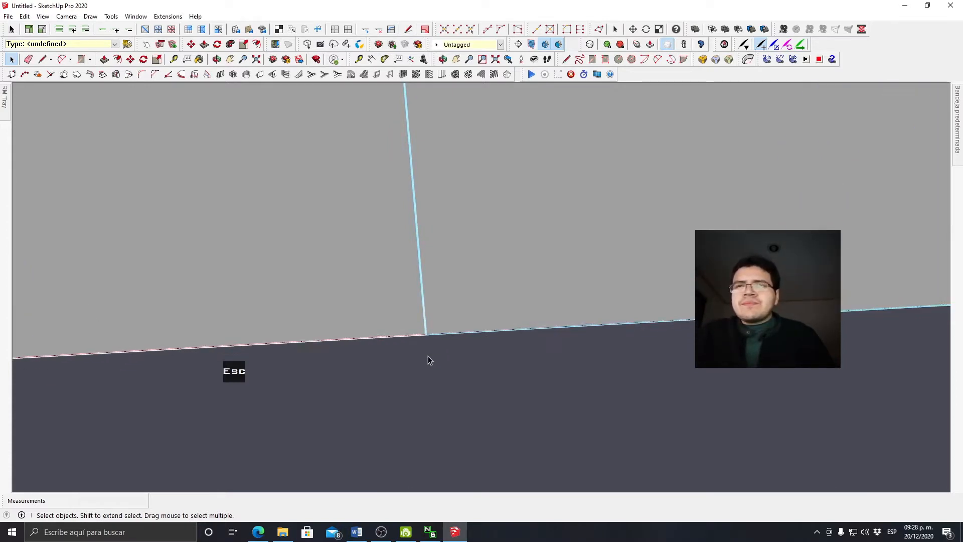
{"action": "scroll", "coordinate": [428, 356], "scroll_direction": "up", "scroll_amount": 1}
{"action": "scroll", "coordinate": [464, 354], "scroll_direction": "down", "scroll_amount": 6}
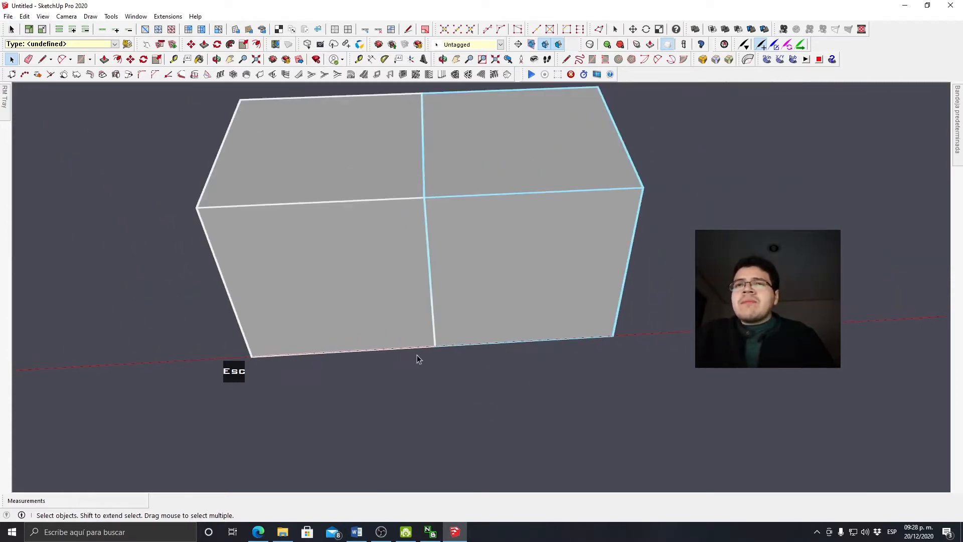
- Move the copied cube 10 m along the red axis away from the original
{"action": "scroll", "coordinate": [441, 351], "scroll_direction": "up", "scroll_amount": 3}
{"action": "key", "text": "m"}
{"action": "scroll", "coordinate": [434, 351], "scroll_direction": "up", "scroll_amount": 3}
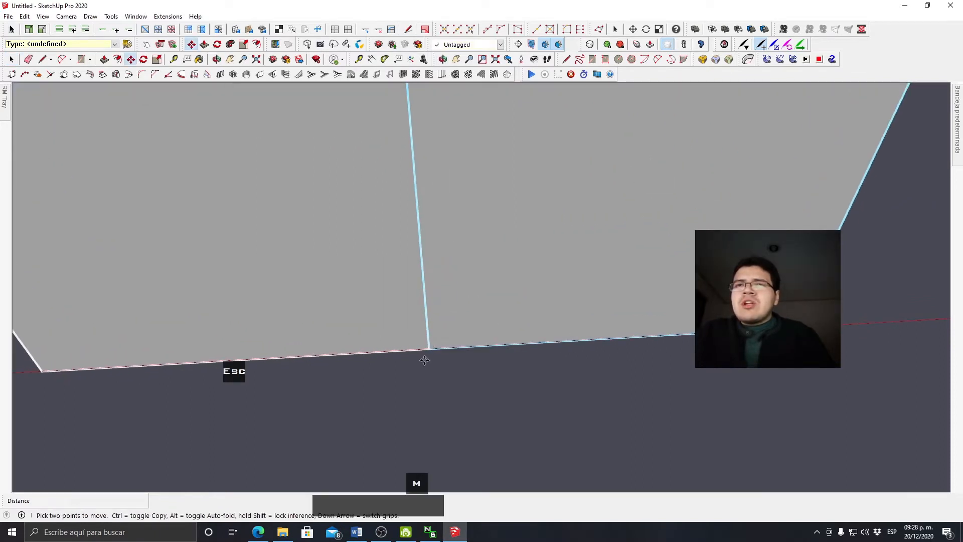
{"action": "left_click", "coordinate": [429, 349]}
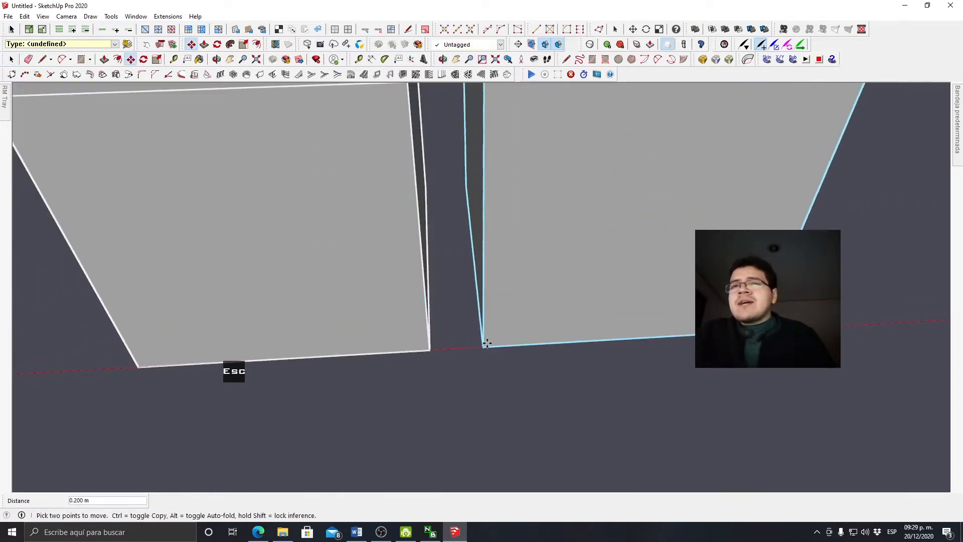
{"action": "type", "text": "10"}
{"action": "key", "text": "Return"}
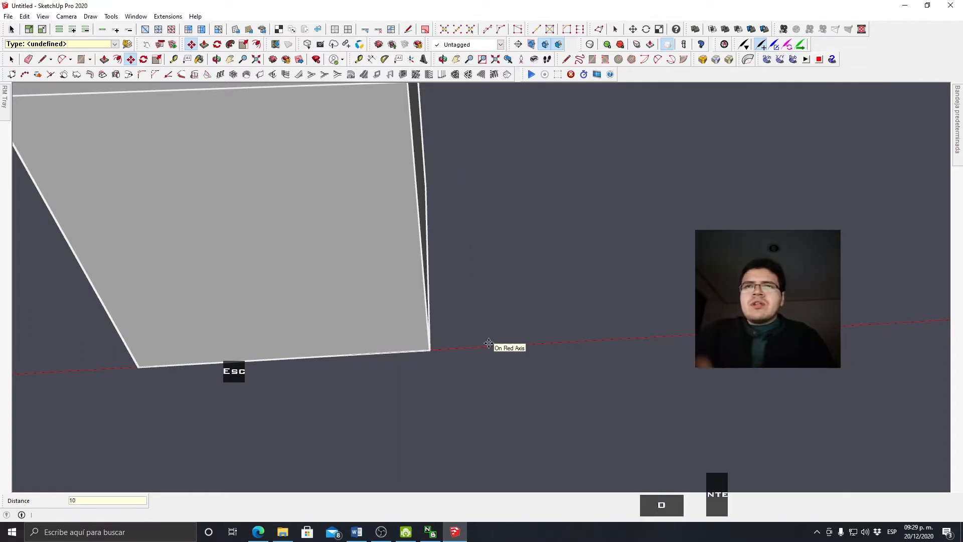
- Copy the original cube corner to corner along the red axis so a new cube adjoins it
{"action": "scroll", "coordinate": [338, 330], "scroll_direction": "down", "scroll_amount": 5}
{"action": "scroll", "coordinate": [321, 243], "scroll_direction": "down", "scroll_amount": 3}
{"action": "key", "text": "space"}
{"action": "left_click", "coordinate": [324, 254]}
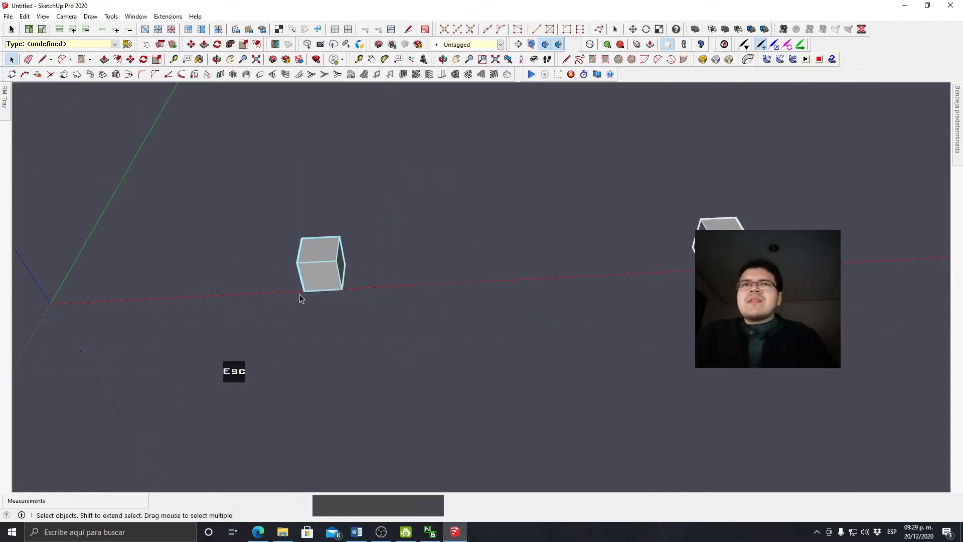
{"action": "key", "text": "m"}
{"action": "key", "text": "ctrl"}
{"action": "left_click", "coordinate": [304, 290]}
{"action": "left_click", "coordinate": [340, 291]}
{"action": "key", "text": "space"}
{"action": "left_click", "coordinate": [361, 326]}
- Move the adjoining copied cube 10 m along the red axis away from the original cube
{"action": "scroll", "coordinate": [412, 263], "scroll_direction": "down", "scroll_amount": 2}
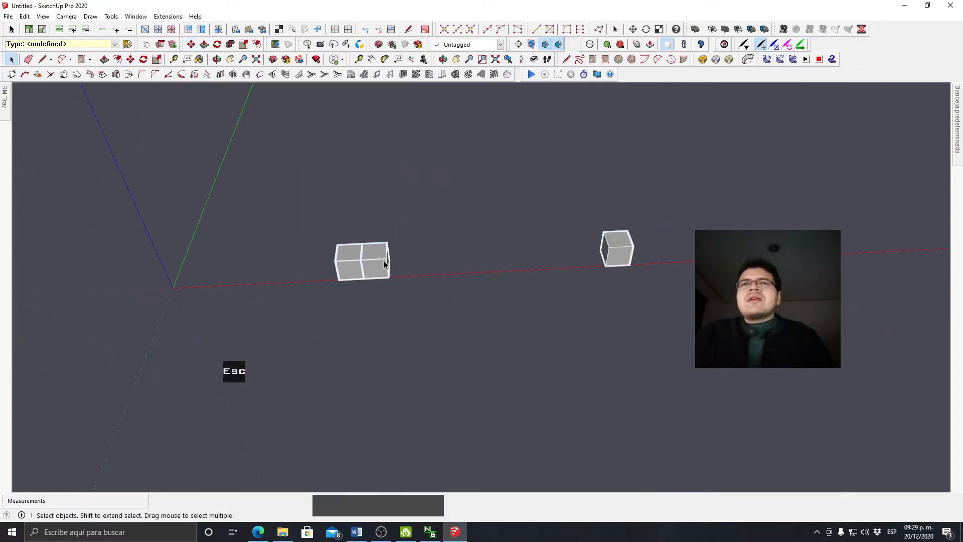
{"action": "left_click", "coordinate": [383, 263]}
{"action": "middle_click_drag", "start_coordinate": [459, 353], "coordinate": [641, 327]}
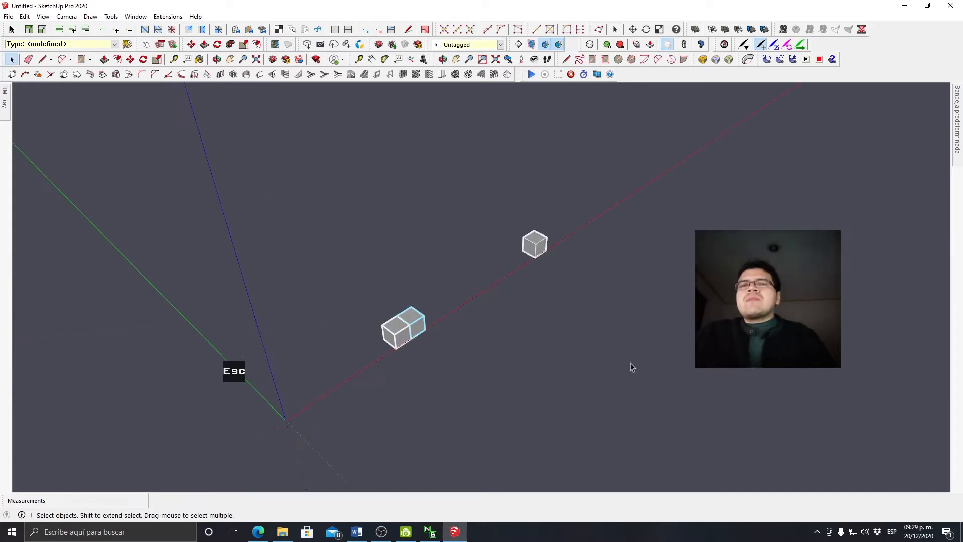
{"action": "scroll", "coordinate": [448, 228], "scroll_direction": "down", "scroll_amount": 3}
{"action": "scroll", "coordinate": [301, 210], "scroll_direction": "up", "scroll_amount": 3}
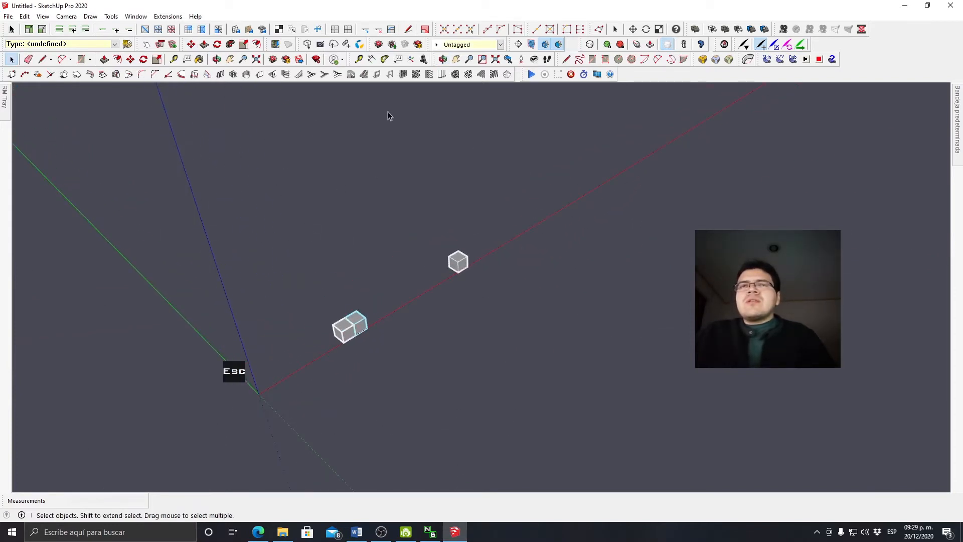
{"action": "key", "text": "m"}
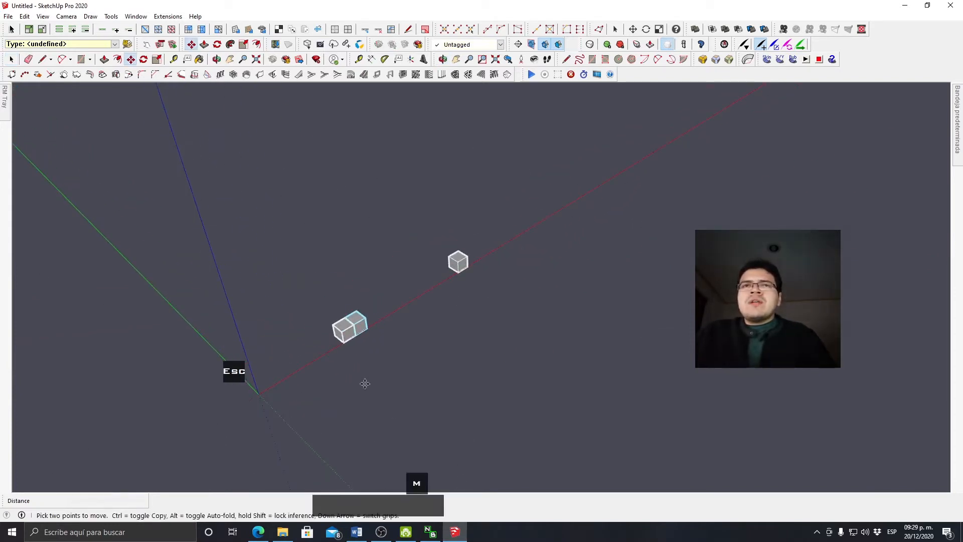
{"action": "left_click", "coordinate": [363, 383]}
{"action": "type", "text": "10"}
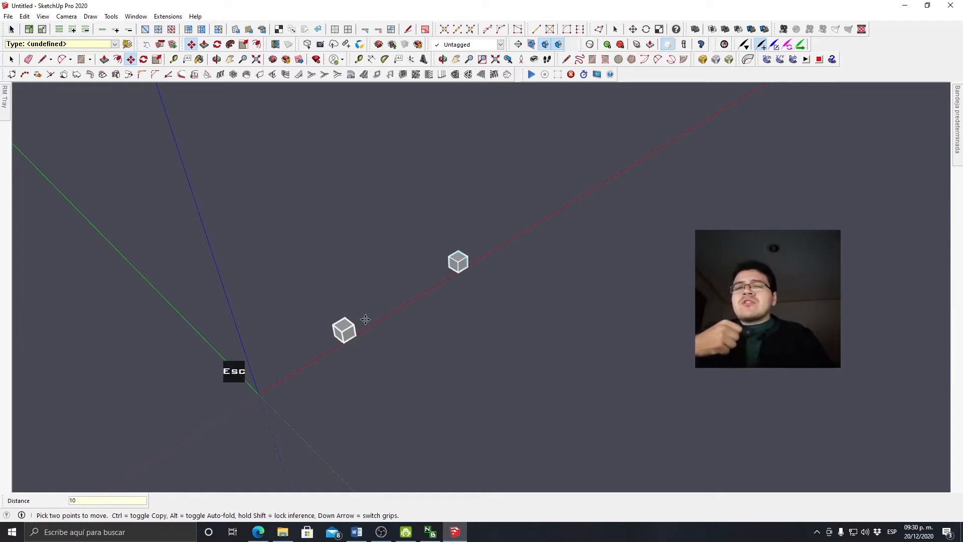
{"action": "key", "text": "ctrl"}
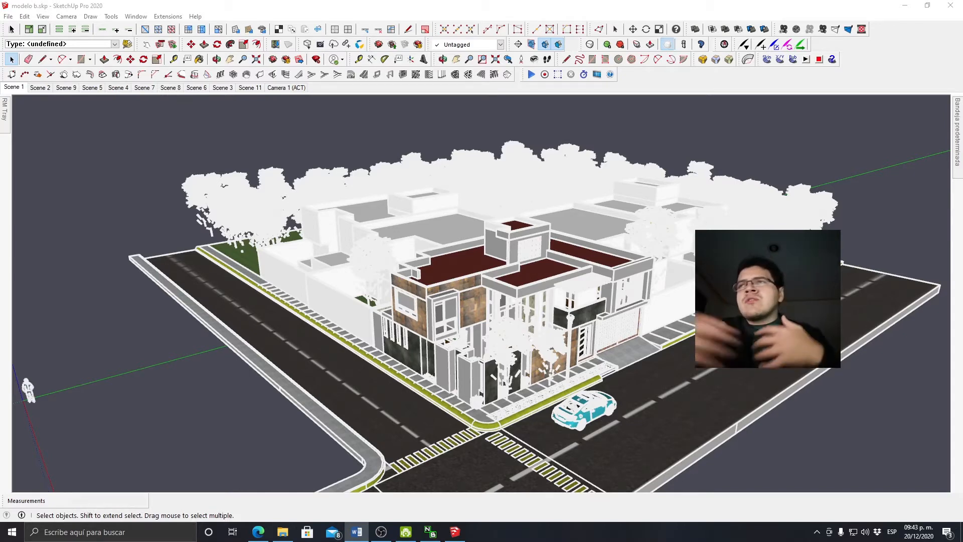
- Hide the CONTEXTO, accesorios and acabados tags in the house model
{"action": "mouse_move", "coordinate": [527, 239]}
{"action": "middle_mouse_down"}
{"action": "mouse_move", "coordinate": [535, 275]}
{"action": "mouse_move", "coordinate": [556, 243]}
{"action": "mouse_move", "coordinate": [701, 178]}
{"action": "mouse_move", "coordinate": [546, 261]}
{"action": "middle_mouse_up"}
{"action": "scroll", "coordinate": [473, 312], "scroll_direction": "down", "scroll_amount": 3}
{"action": "middle_click_drag", "start_coordinate": [475, 311], "coordinate": [484, 287]}
{"action": "scroll", "coordinate": [484, 286], "scroll_direction": "up", "scroll_amount": 2}
{"action": "scroll", "coordinate": [484, 286], "scroll_direction": "up", "scroll_amount": 4}
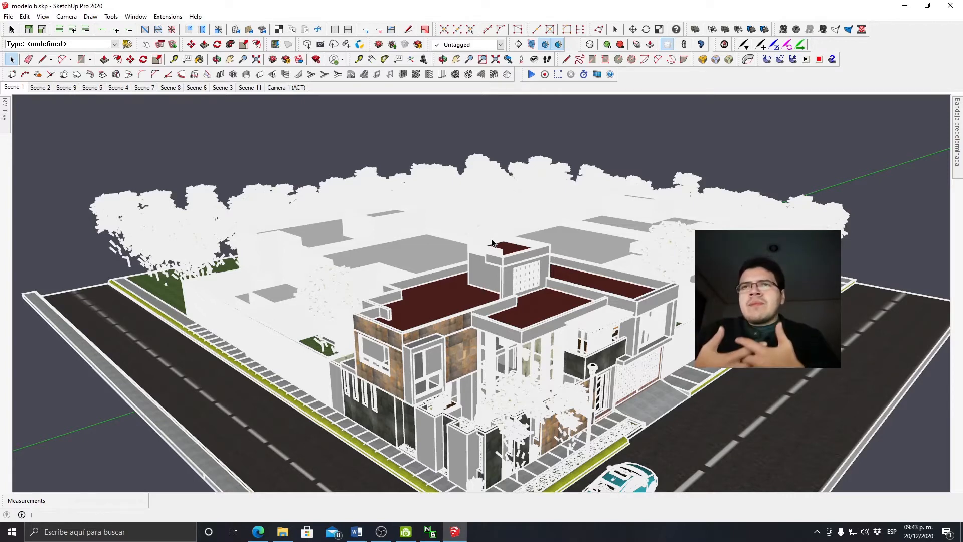
{"action": "middle_click_drag", "start_coordinate": [557, 215], "coordinate": [560, 235]}
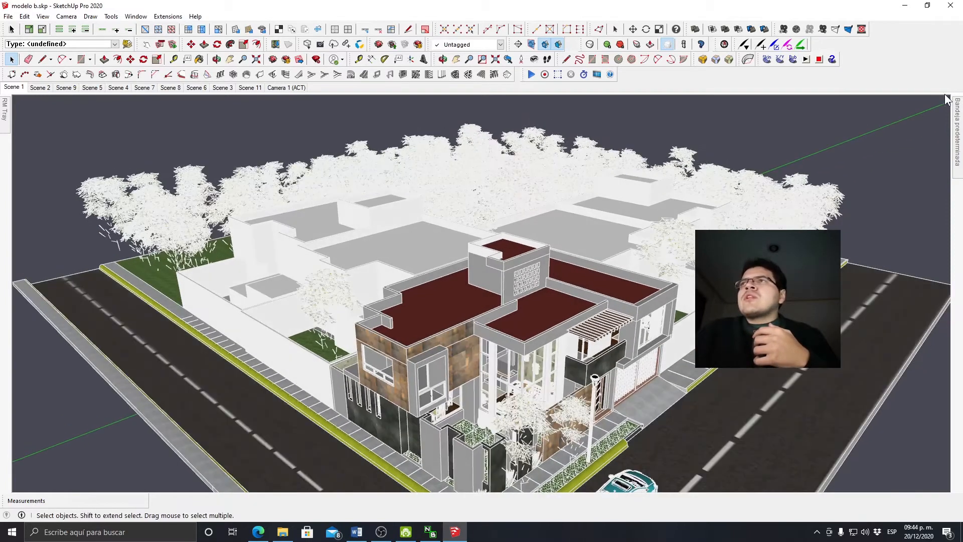
{"action": "mouse_move", "coordinate": [957, 121]}
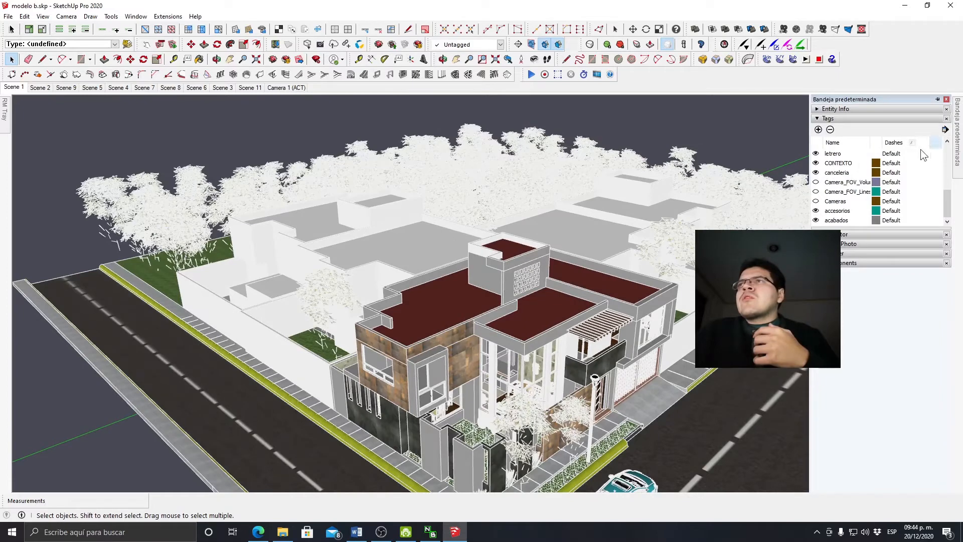
{"action": "left_click", "coordinate": [815, 163]}
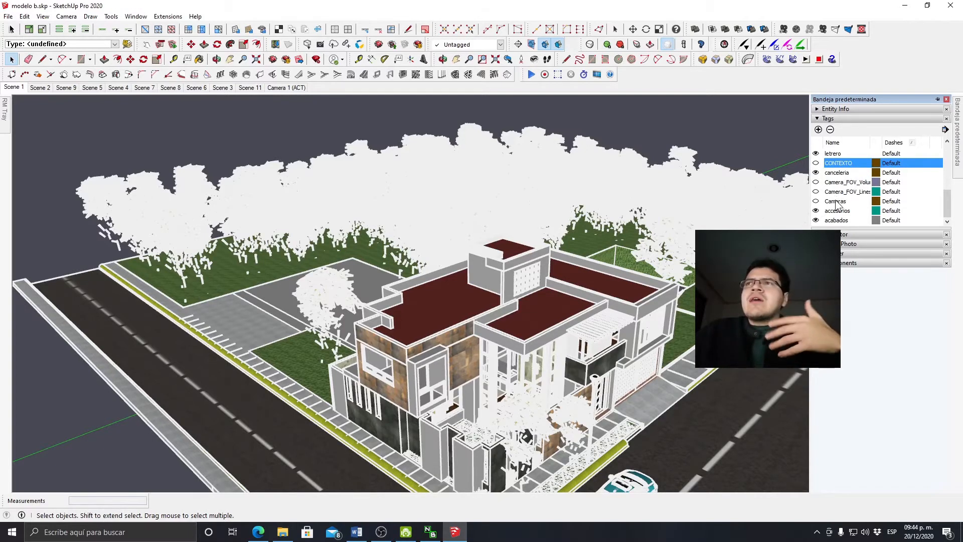
{"action": "left_click", "coordinate": [816, 211]}
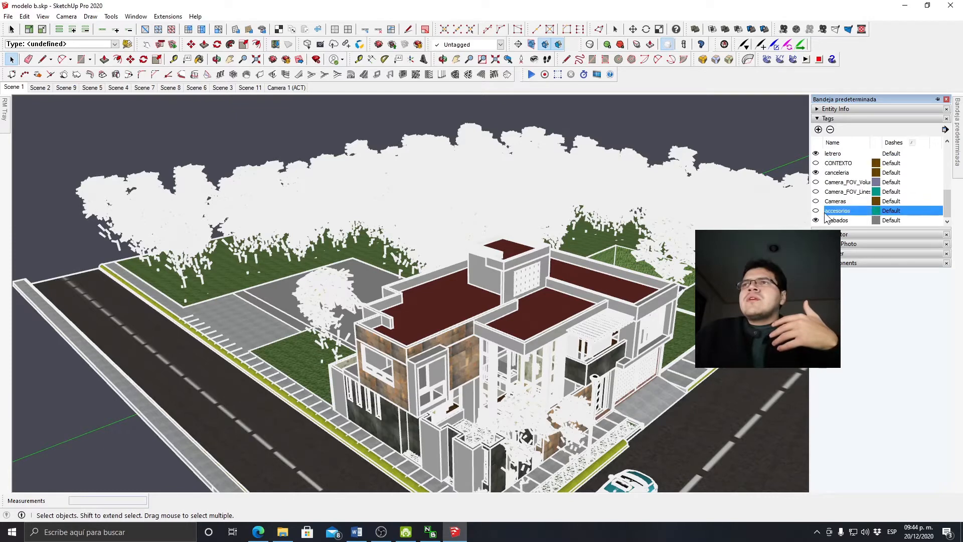
{"action": "left_click", "coordinate": [816, 221]}
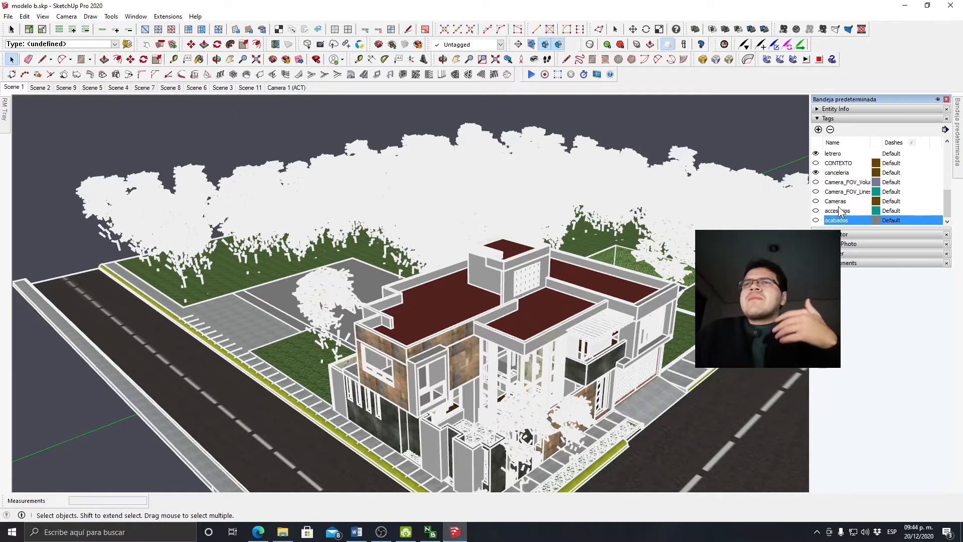
- Hide the muros, niveles and pastos y vegetación tags
{"action": "left_click_drag", "start_coordinate": [946, 199], "coordinate": [946, 177]}
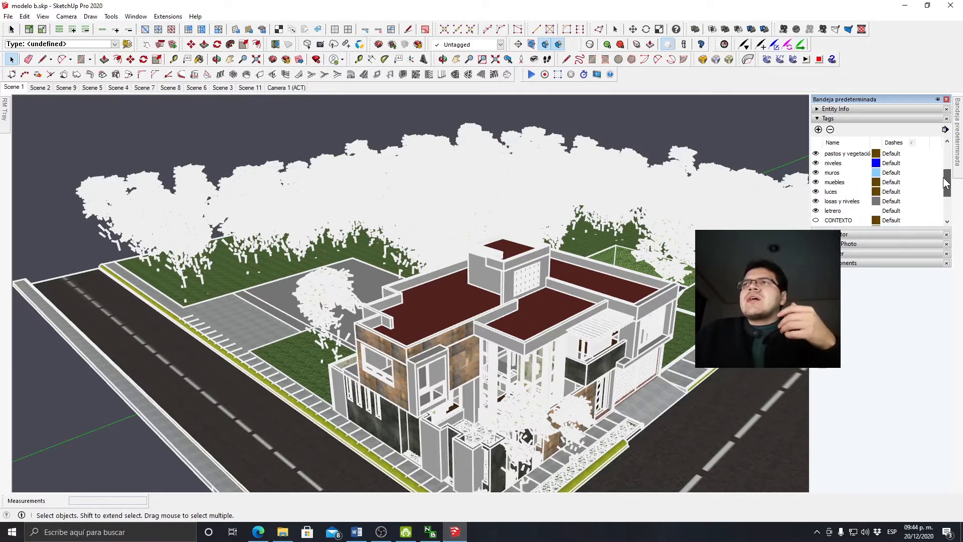
{"action": "left_click", "coordinate": [815, 172]}
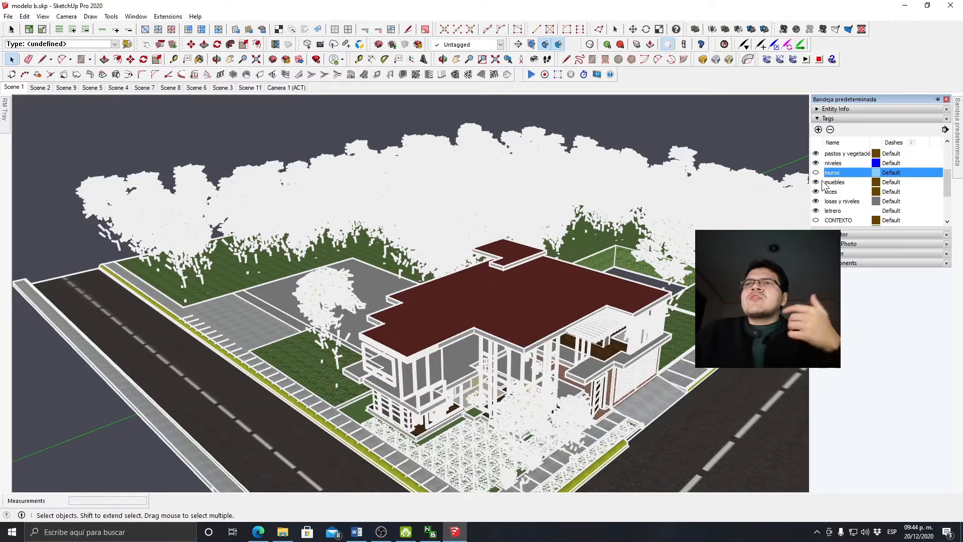
{"action": "left_click", "coordinate": [816, 163]}
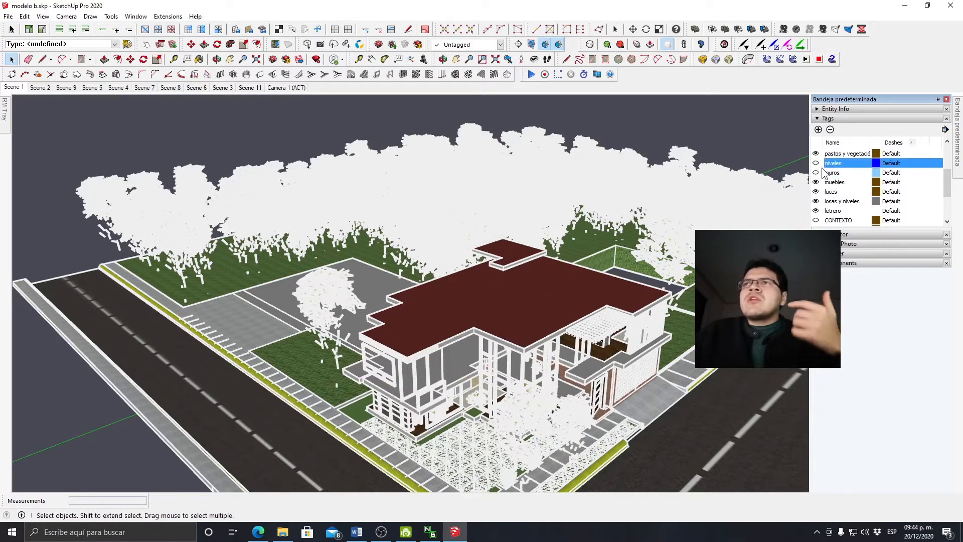
{"action": "scroll", "coordinate": [828, 176], "scroll_direction": "up", "scroll_amount": 2}
{"action": "left_click", "coordinate": [815, 211]}
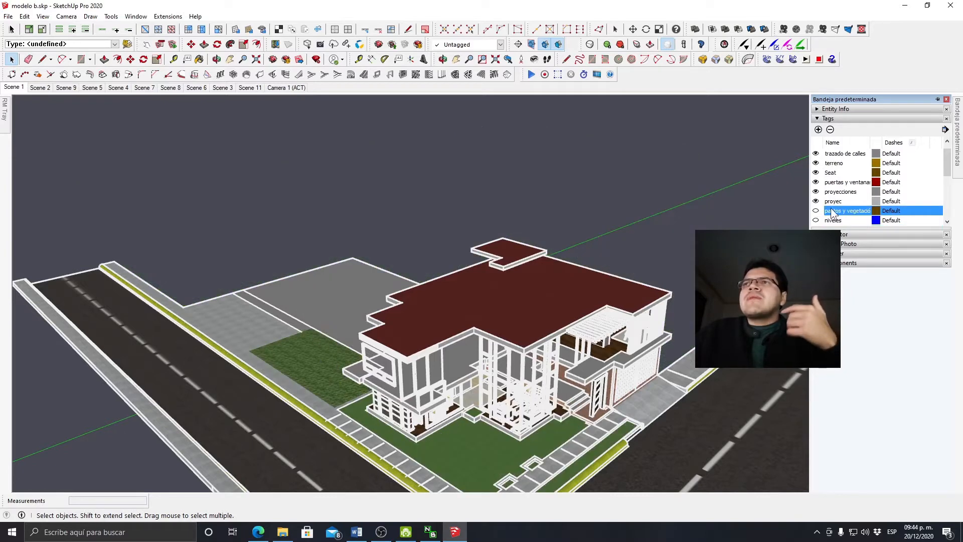
- Look through the tag list and hide the proyecciones tag
{"action": "scroll", "coordinate": [834, 196], "scroll_direction": "up", "scroll_amount": 1}
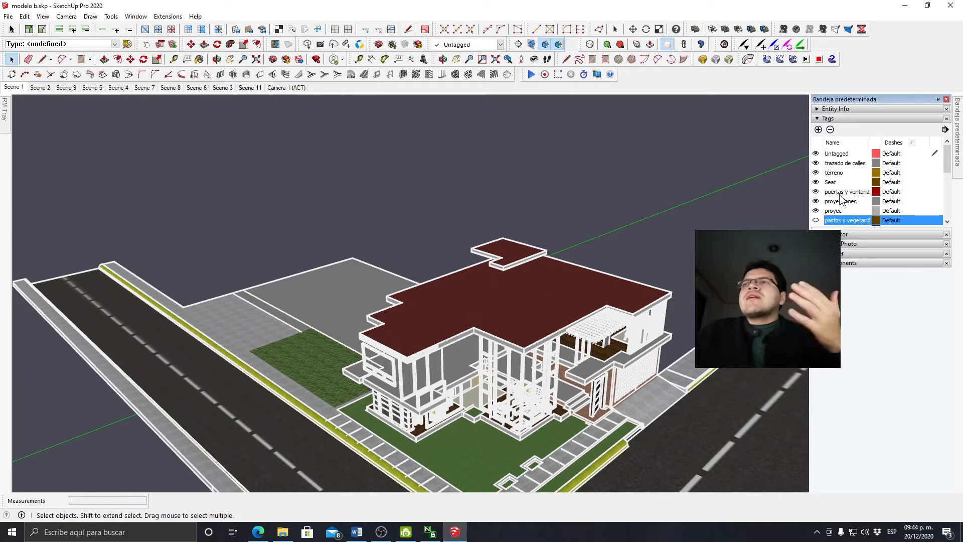
{"action": "scroll", "coordinate": [841, 197], "scroll_direction": "down", "scroll_amount": 5}
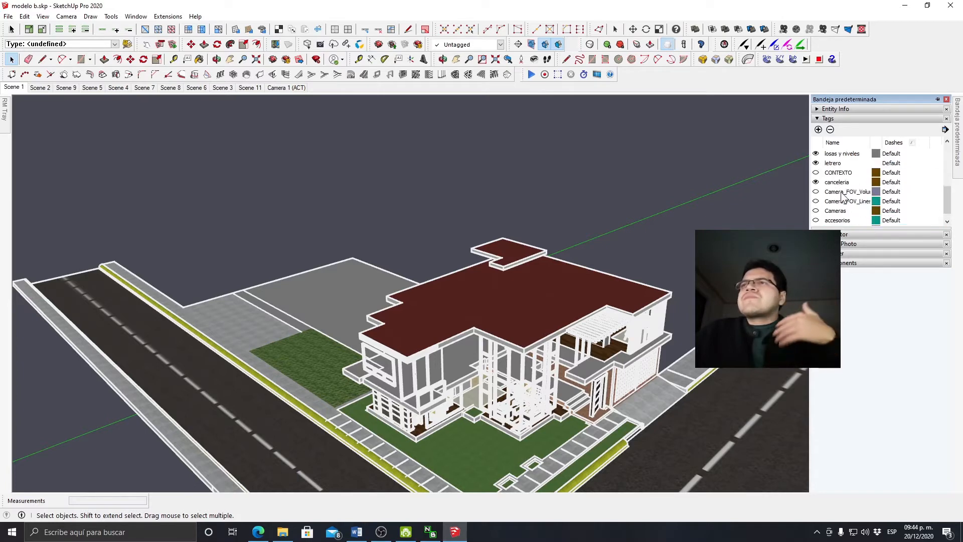
{"action": "scroll", "coordinate": [844, 198], "scroll_direction": "up", "scroll_amount": 5}
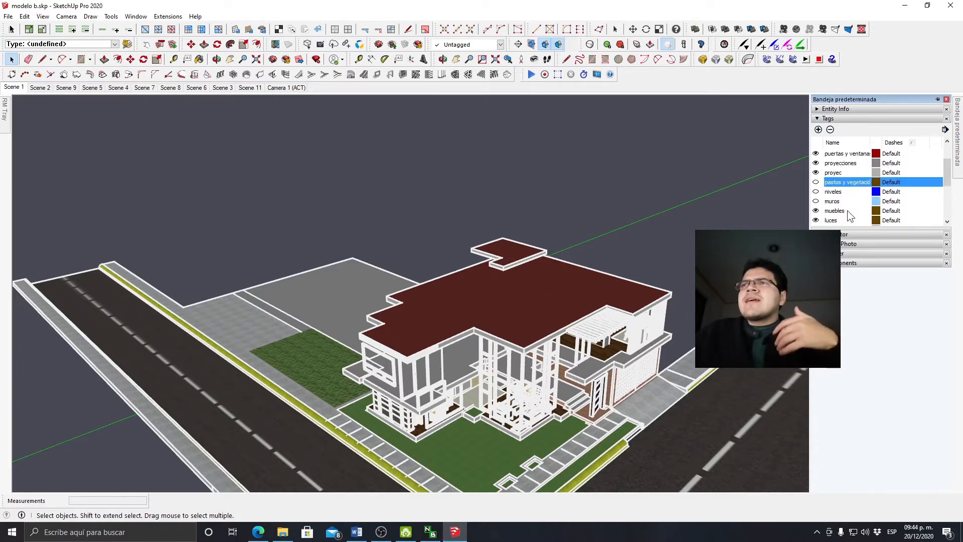
{"action": "scroll", "coordinate": [849, 211], "scroll_direction": "up", "scroll_amount": 2}
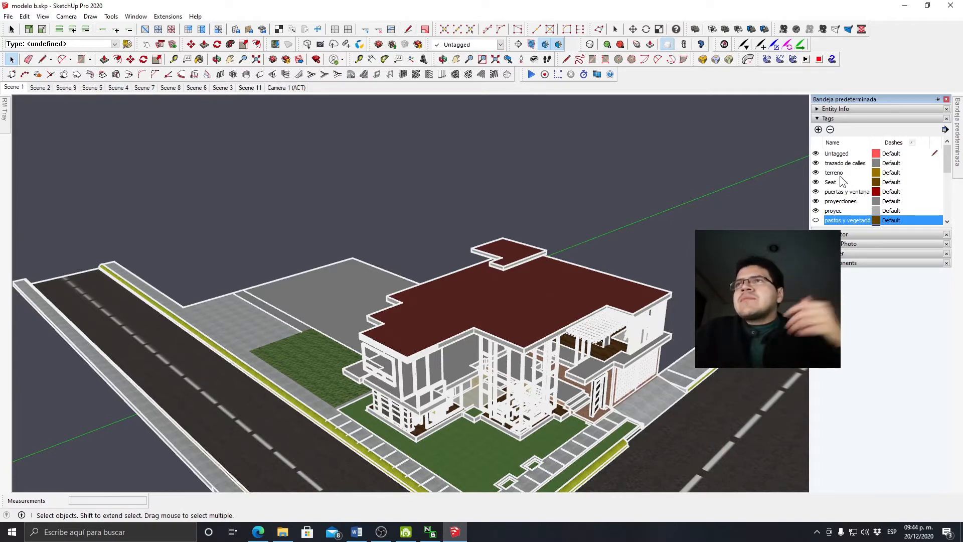
{"action": "left_click", "coordinate": [816, 202]}
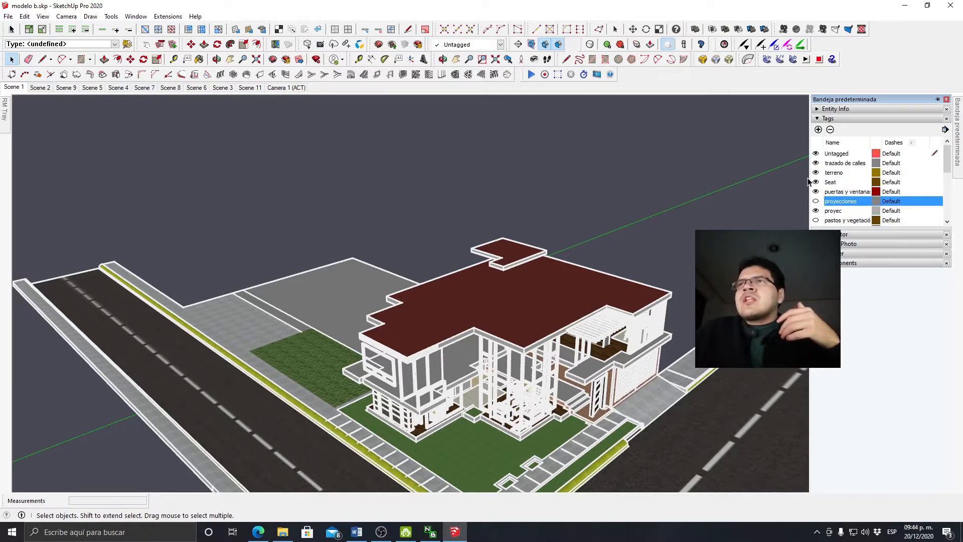
- Hide the losas y niveles tag, then turn it and the muros tag back on
{"action": "mouse_move", "coordinate": [957, 136]}
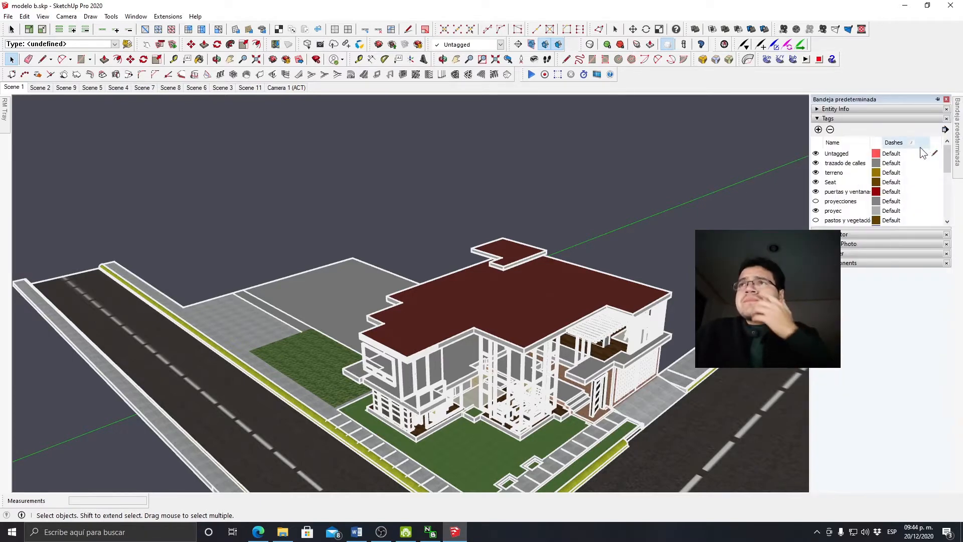
{"action": "scroll", "coordinate": [843, 182], "scroll_direction": "down", "scroll_amount": 1}
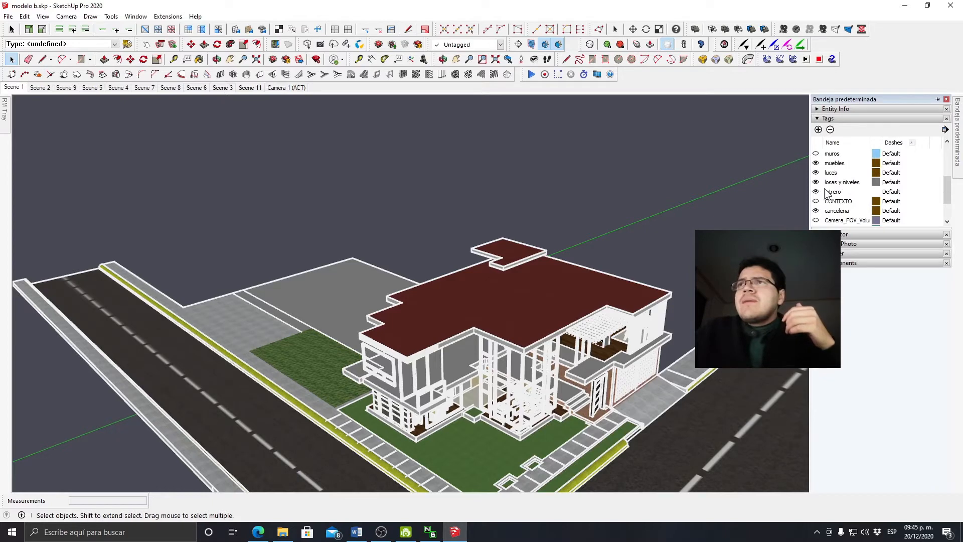
{"action": "left_click", "coordinate": [816, 182]}
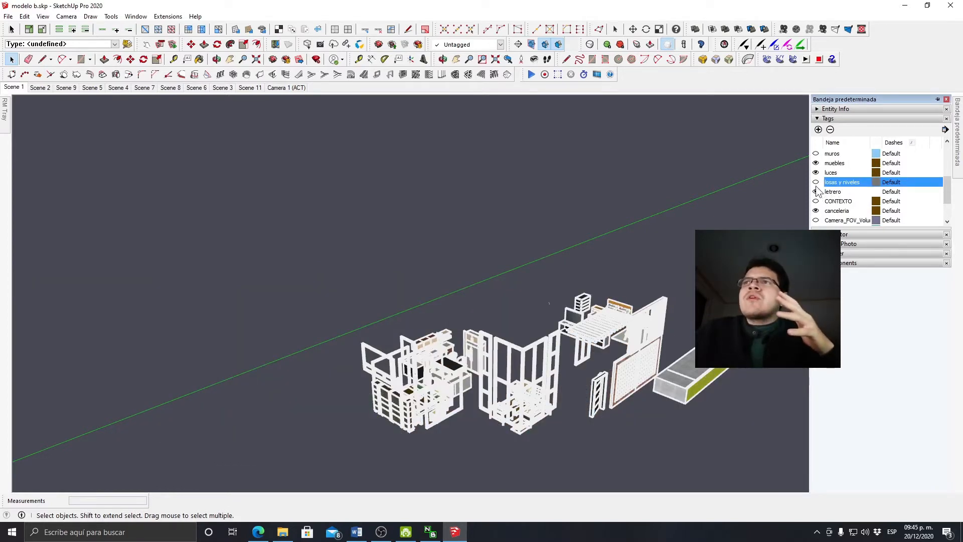
{"action": "left_click", "coordinate": [816, 182]}
{"action": "left_click", "coordinate": [816, 154]}
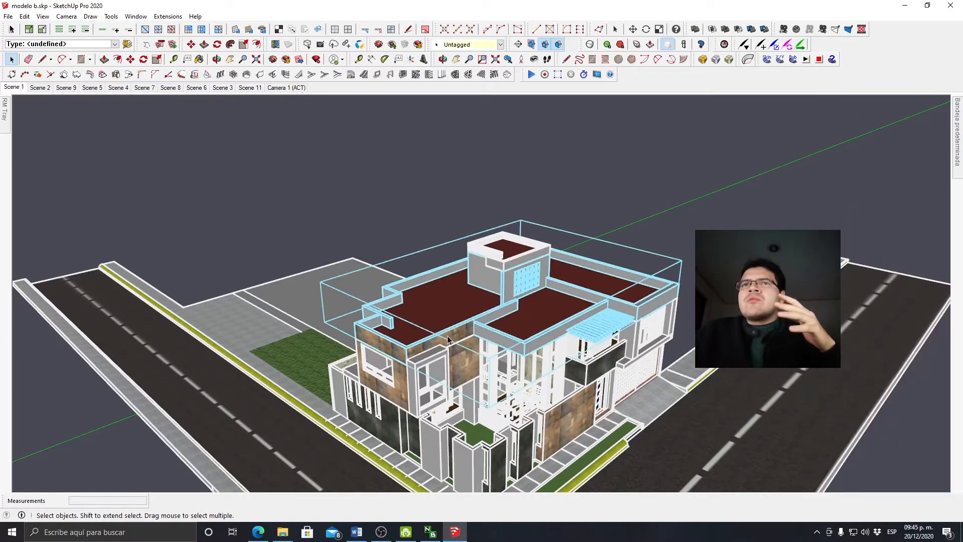
- Open the house's main roof-level group, hide its parapet walls group, and unhide it again
{"action": "left_click", "coordinate": [441, 332]}
{"action": "scroll", "coordinate": [442, 333], "scroll_direction": "up", "scroll_amount": 3}
{"action": "middle_click_drag", "start_coordinate": [447, 334], "coordinate": [492, 225]}
{"action": "scroll", "coordinate": [467, 301], "scroll_direction": "up", "scroll_amount": 2}
{"action": "double_click", "coordinate": [466, 301]}
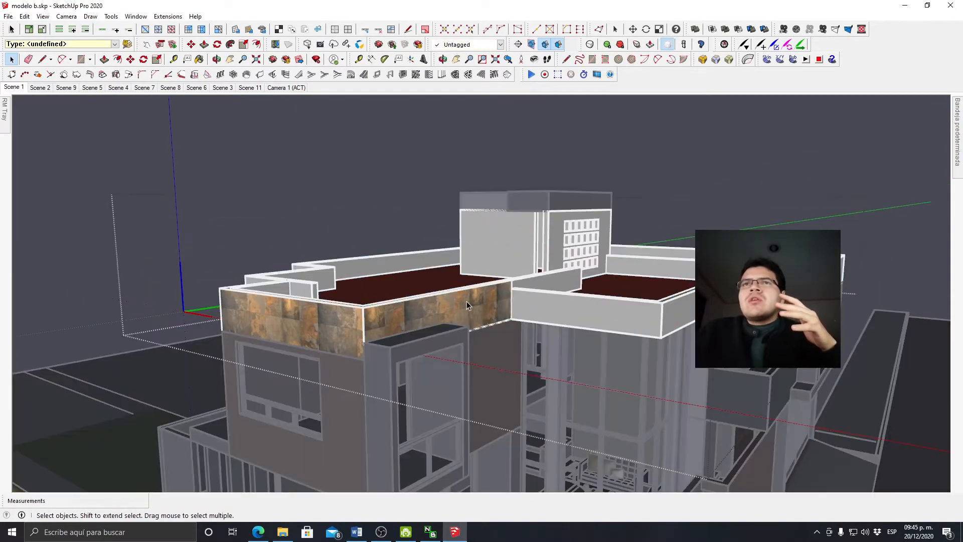
{"action": "middle_click_drag", "start_coordinate": [466, 301], "coordinate": [450, 294]}
{"action": "key", "text": "BackSpace"}
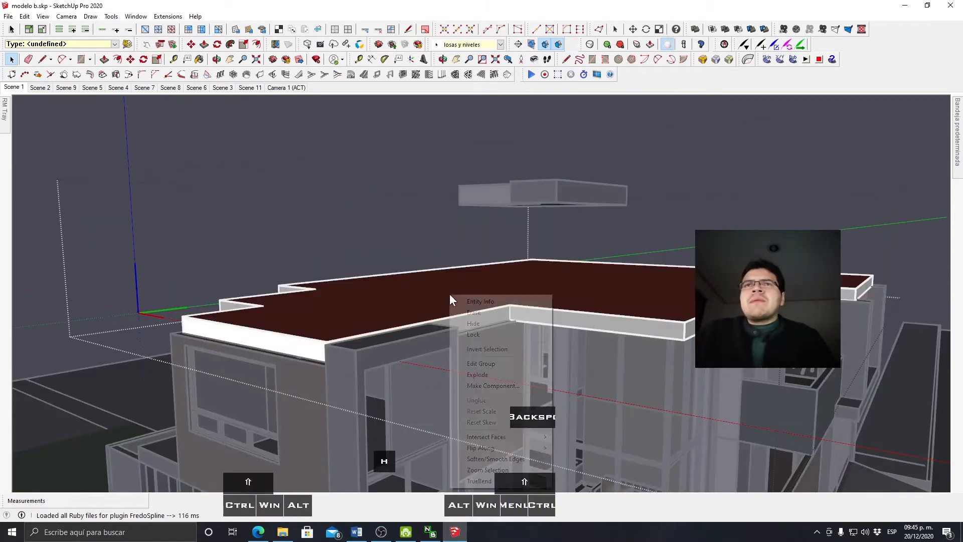
{"action": "right_click", "coordinate": [450, 294]}
{"action": "left_click", "coordinate": [465, 282]}
{"action": "key", "text": "ctrl+z"}
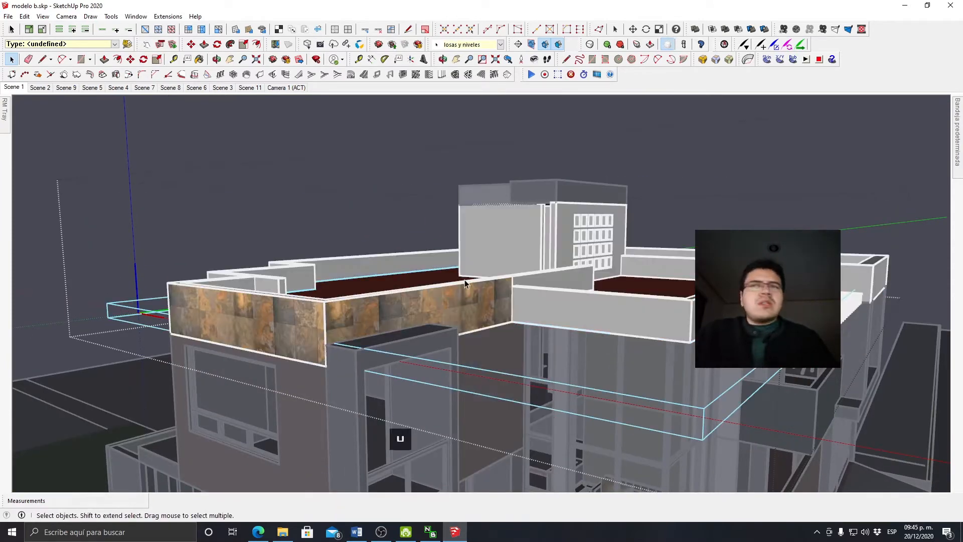
{"action": "key", "text": "Escape"}
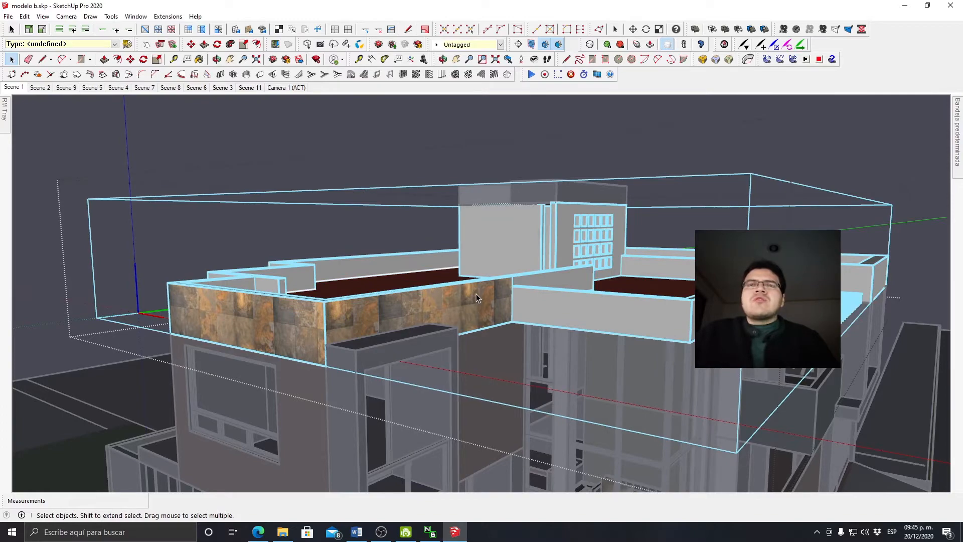
- Open the rooftop tower's roof group, hide its parapet walls to expose the slab, and bring them back
{"action": "middle_click_drag", "start_coordinate": [477, 294], "coordinate": [519, 178]}
{"action": "scroll", "coordinate": [520, 178], "scroll_direction": "down", "scroll_amount": 4}
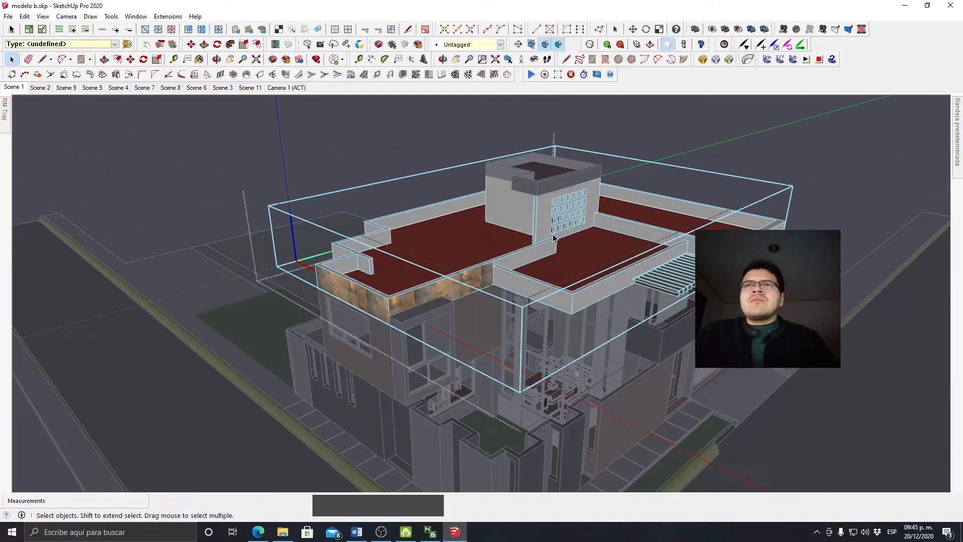
{"action": "key", "text": "Escape"}
{"action": "double_click", "coordinate": [547, 189]}
{"action": "left_click", "coordinate": [546, 189]}
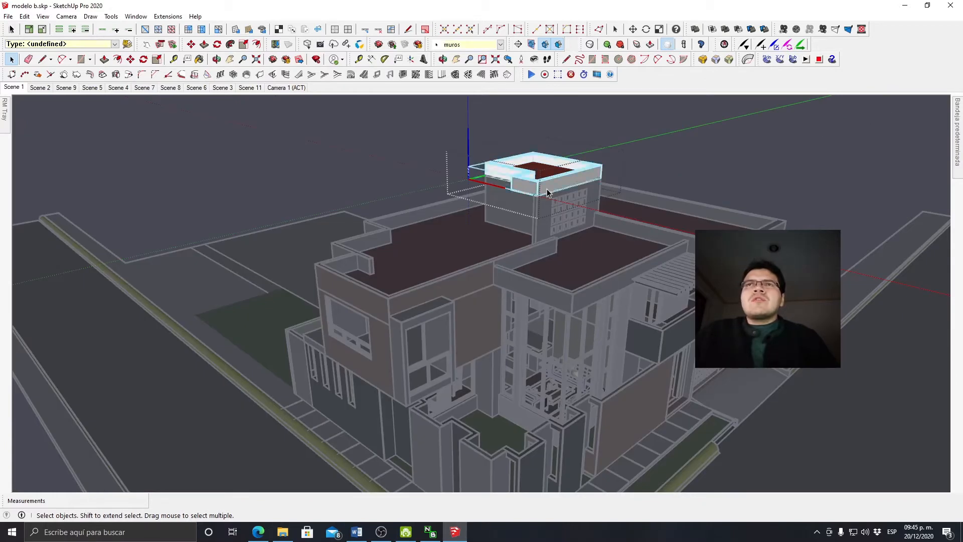
{"action": "key", "text": "ctrl+t"}
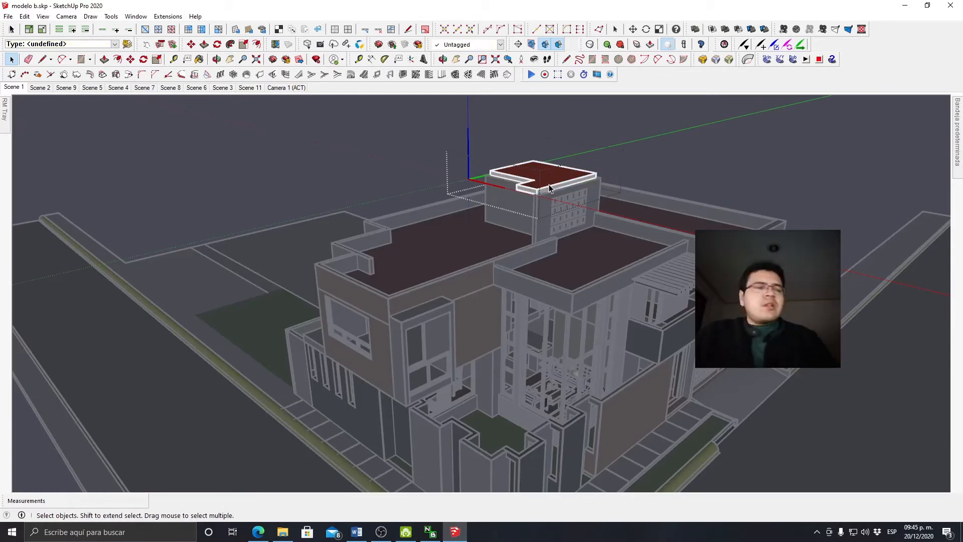
{"action": "key", "text": "Escape"}
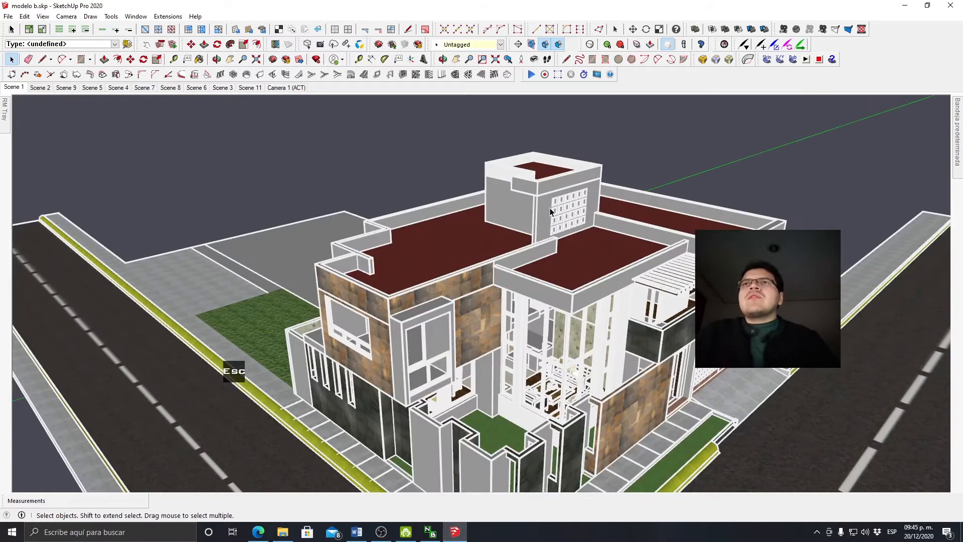
- Hide the upper-storey group between the main roof level and the ground floor
{"action": "left_click", "coordinate": [550, 208]}
{"action": "left_click", "coordinate": [487, 298]}
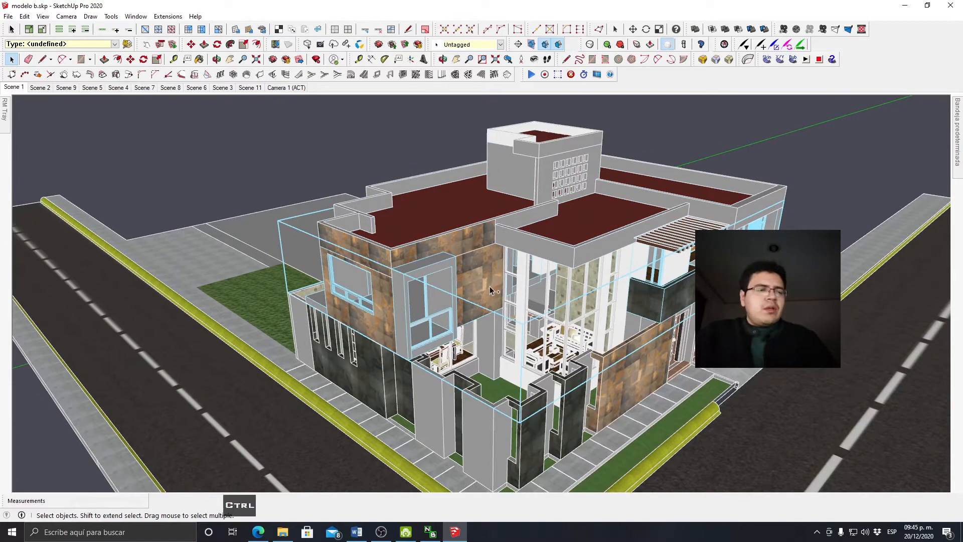
{"action": "key", "text": "ctrl+h"}
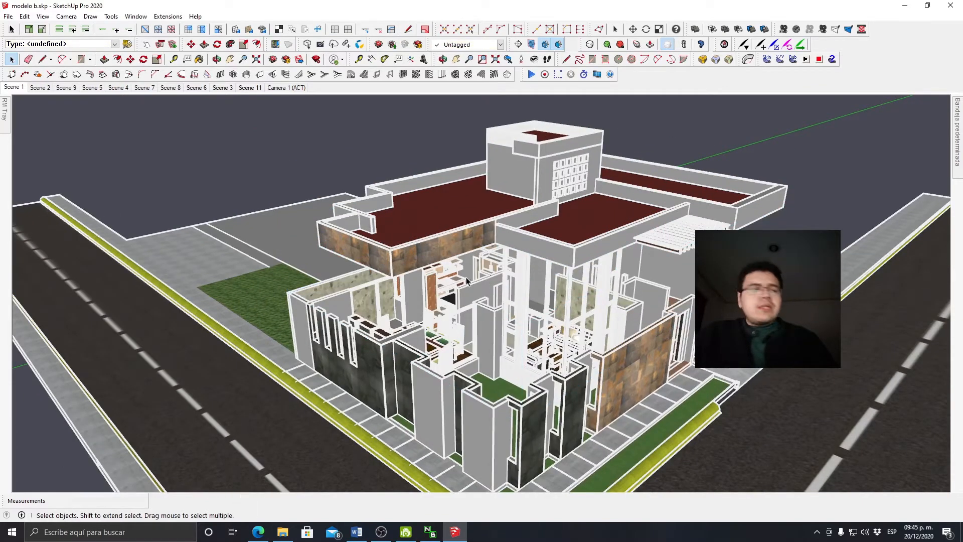
- Bring back the hidden upper-storey group, then select it and hide it again
{"action": "key", "text": "ctrl+u"}
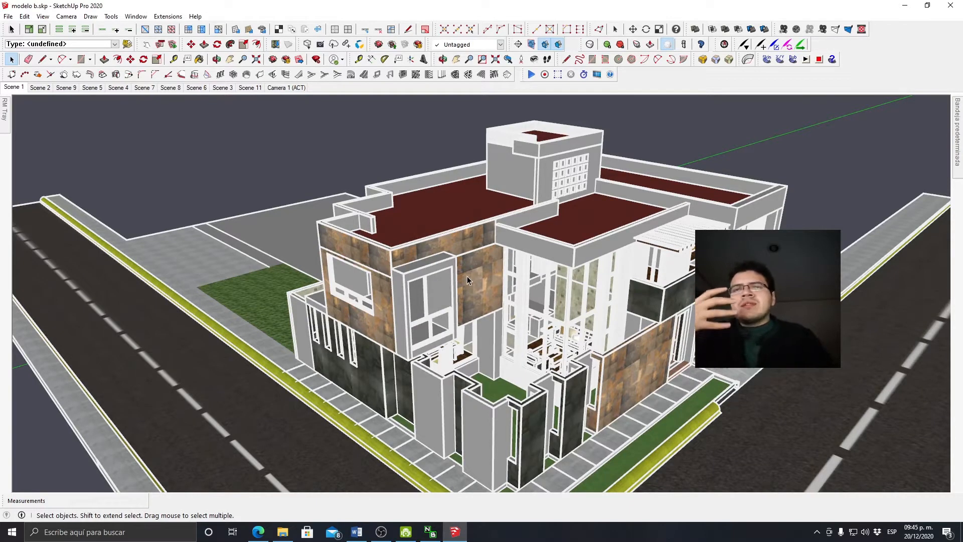
{"action": "scroll", "coordinate": [489, 211], "scroll_direction": "down", "scroll_amount": 3}
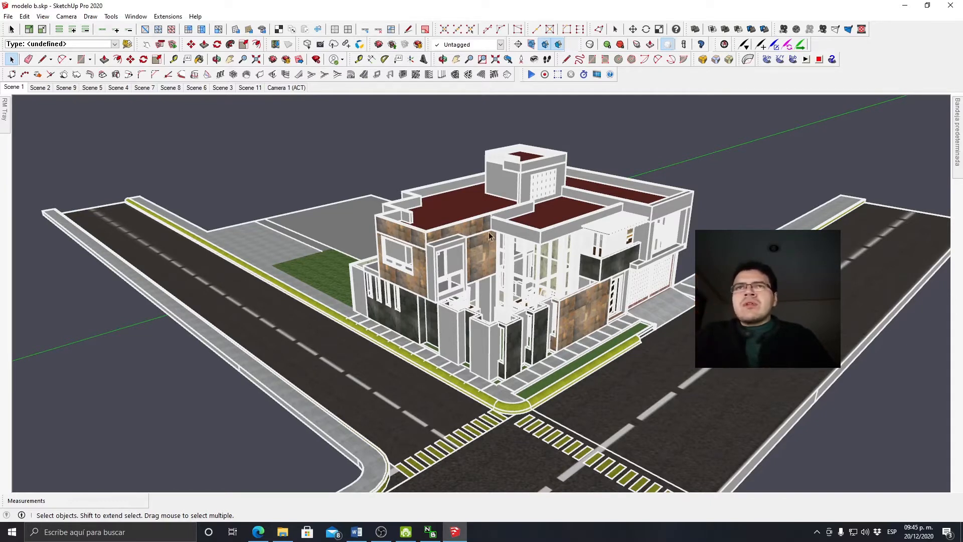
{"action": "scroll", "coordinate": [486, 264], "scroll_direction": "up", "scroll_amount": 2}
{"action": "left_click", "coordinate": [486, 264]}
{"action": "double_click", "coordinate": [486, 264]}
{"action": "key", "text": "Escape"}
{"action": "left_click", "coordinate": [486, 263]}
{"action": "key", "text": "ctrl+h"}
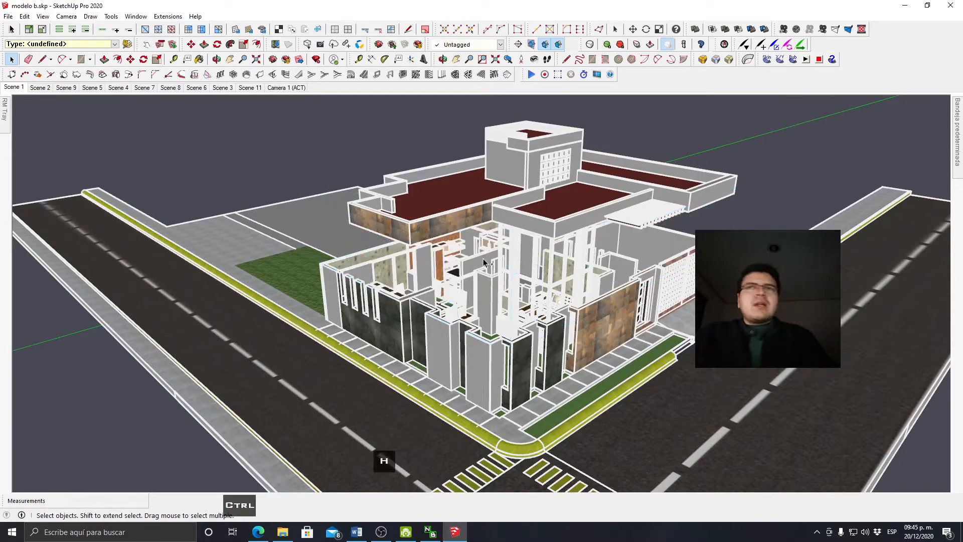
- Examine the ground floor's interior, including the kitchen and dining area, and the exposed level as a whole within its street site
{"action": "middle_click_drag", "start_coordinate": [491, 251], "coordinate": [766, 403]}
{"action": "scroll", "coordinate": [766, 400], "scroll_direction": "up", "scroll_amount": 3}
{"action": "scroll", "coordinate": [622, 291], "scroll_direction": "up", "scroll_amount": 3}
{"action": "middle_click_drag", "start_coordinate": [622, 291], "coordinate": [307, 260]}
{"action": "scroll", "coordinate": [582, 393], "scroll_direction": "down", "scroll_amount": 3}
{"action": "scroll", "coordinate": [307, 260], "scroll_direction": "up", "scroll_amount": 2}
{"action": "scroll", "coordinate": [307, 261], "scroll_direction": "up", "scroll_amount": 3}
{"action": "middle_click_drag", "start_coordinate": [346, 235], "coordinate": [522, 211]}
{"action": "scroll", "coordinate": [522, 210], "scroll_direction": "down", "scroll_amount": 5}
{"action": "scroll", "coordinate": [547, 180], "scroll_direction": "up", "scroll_amount": 6}
{"action": "scroll", "coordinate": [559, 179], "scroll_direction": "up", "scroll_amount": 4}
{"action": "middle_click_drag", "start_coordinate": [561, 245], "coordinate": [547, 306]}
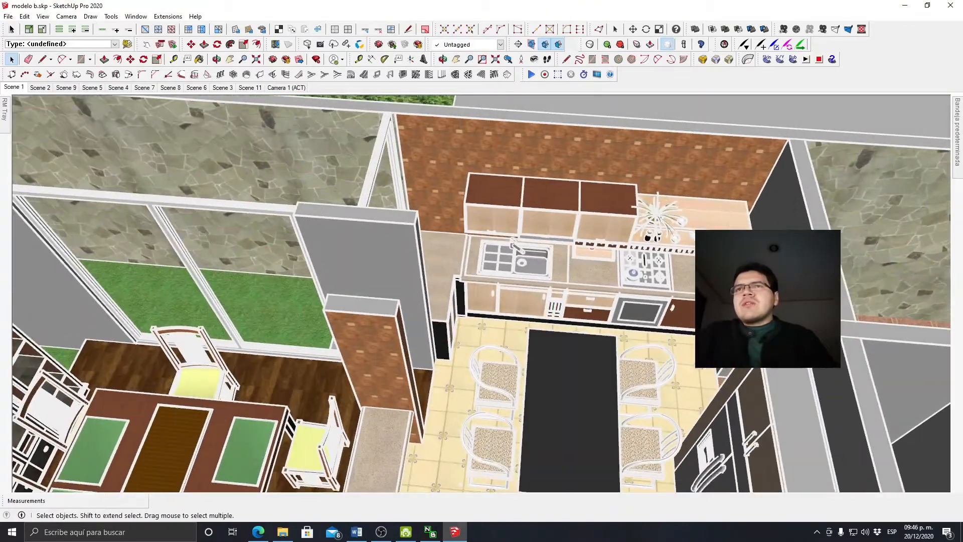
{"action": "scroll", "coordinate": [712, 104], "scroll_direction": "down", "scroll_amount": 5}
{"action": "middle_click_drag", "start_coordinate": [441, 244], "coordinate": [457, 210]}
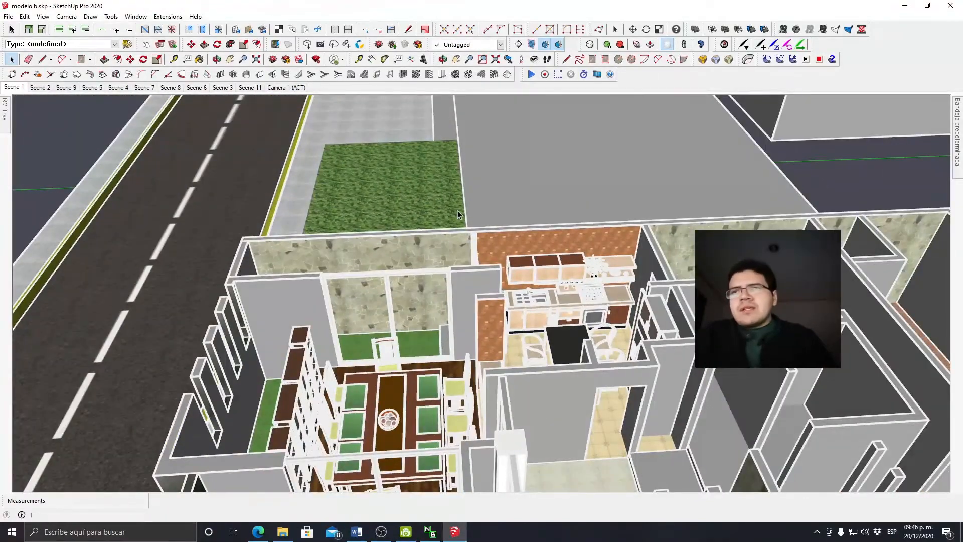
{"action": "scroll", "coordinate": [457, 210], "scroll_direction": "down", "scroll_amount": 4}
{"action": "scroll", "coordinate": [442, 222], "scroll_direction": "down", "scroll_amount": 4}
{"action": "middle_click_drag", "start_coordinate": [437, 336], "coordinate": [511, 315]}
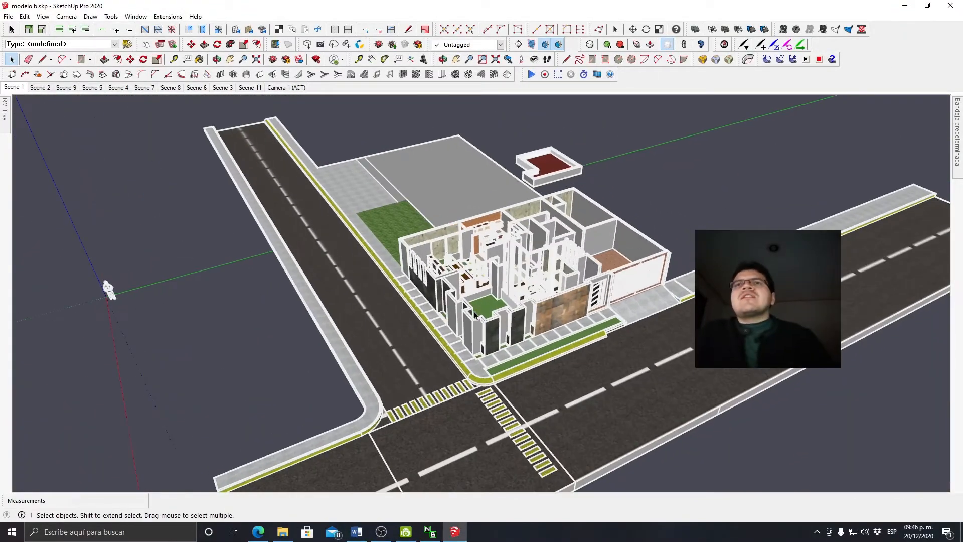
{"action": "scroll", "coordinate": [511, 315], "scroll_direction": "up", "scroll_amount": 1}
{"action": "scroll", "coordinate": [510, 315], "scroll_direction": "up", "scroll_amount": 4}
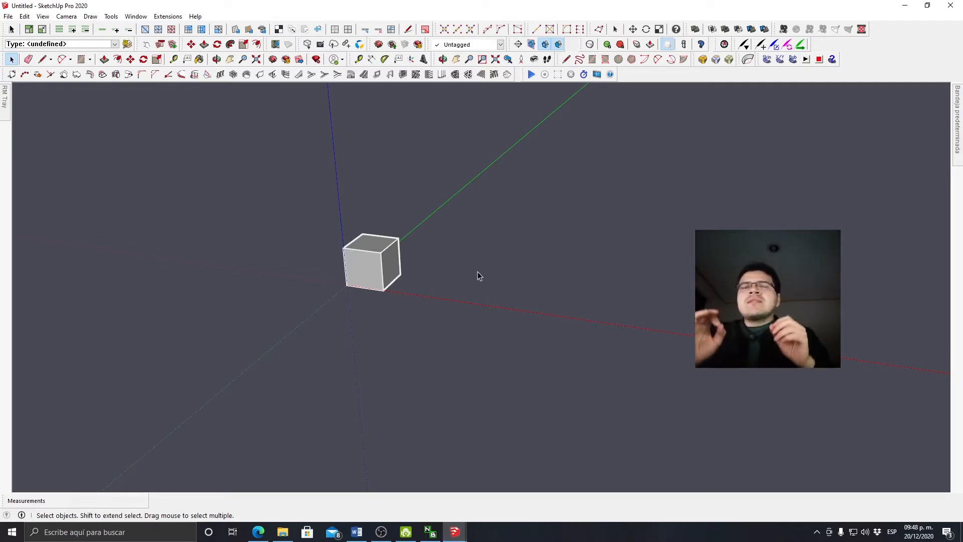
- Draw a large freehand rectangle on the ground plane beside the cube, crossing the red axis
{"action": "mouse_move", "coordinate": [478, 275]}
{"action": "middle_mouse_down"}
{"action": "mouse_move", "coordinate": [430, 333]}
{"action": "mouse_move", "coordinate": [452, 380]}
{"action": "mouse_move", "coordinate": [512, 236]}
{"action": "middle_mouse_up"}
{"action": "key", "text": "r"}
{"action": "left_click", "coordinate": [471, 235]}
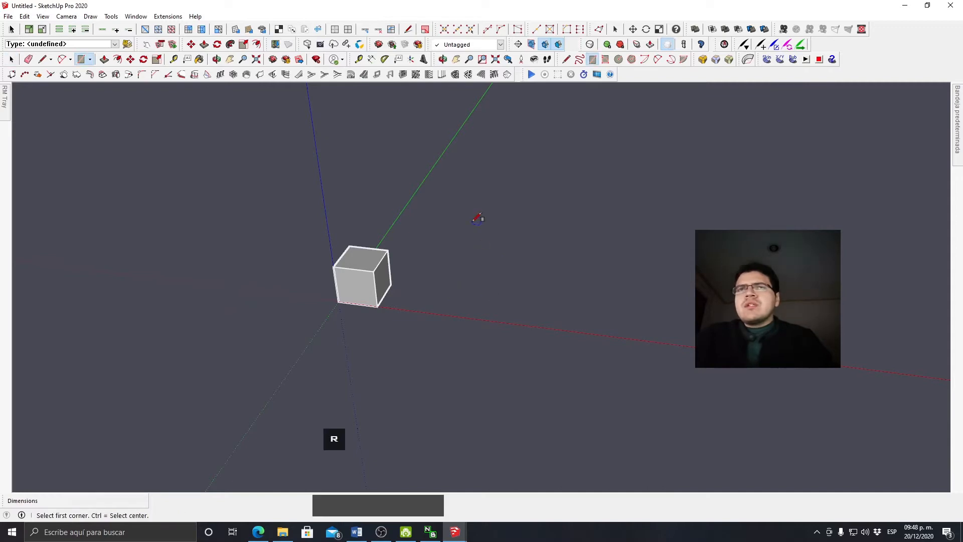
{"action": "left_click", "coordinate": [627, 415]}
{"action": "key", "text": "space"}
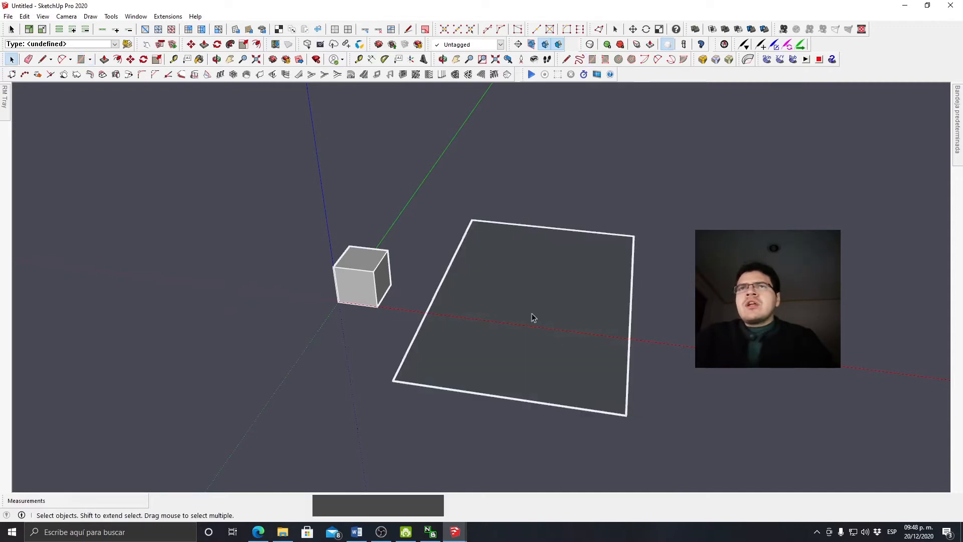
{"action": "left_click", "coordinate": [453, 269]}
{"action": "type", "text": "g"}
{"action": "type", "text": "F"}
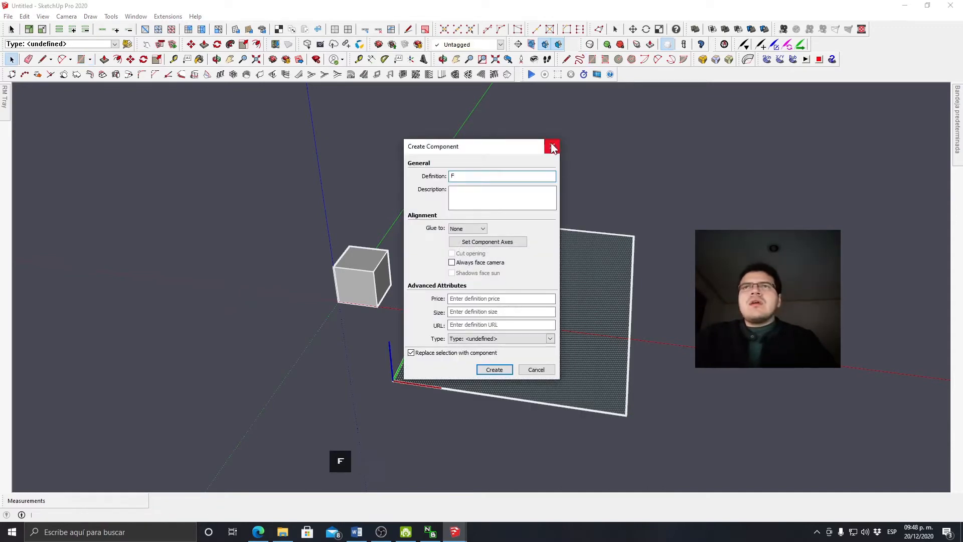
{"action": "left_click", "coordinate": [552, 147]}
- Offset the rectangle inward by 0.15 m and raise the resulting border into four walls
{"action": "key", "text": "f"}
{"action": "left_click", "coordinate": [441, 283]}
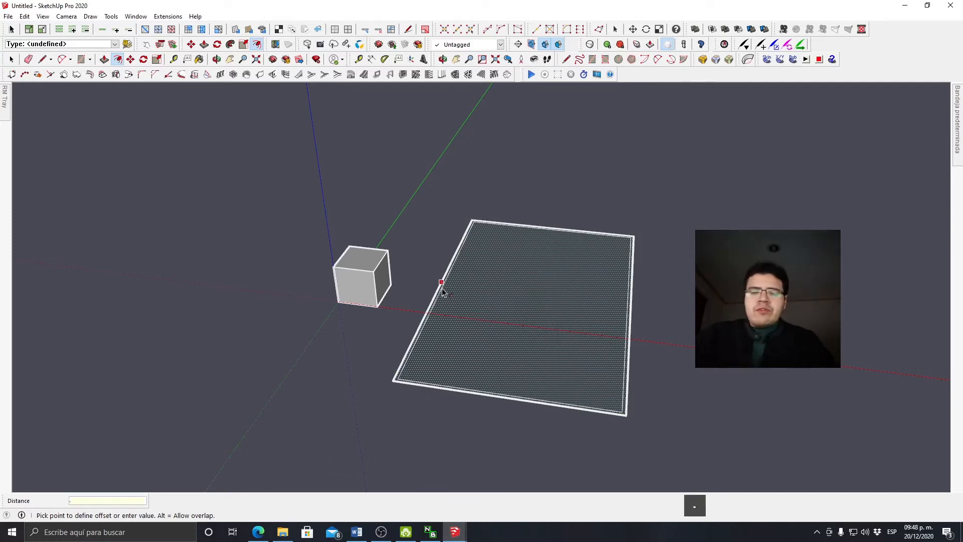
{"action": "left_click", "coordinate": [442, 294]}
{"action": "key", "text": "space"}
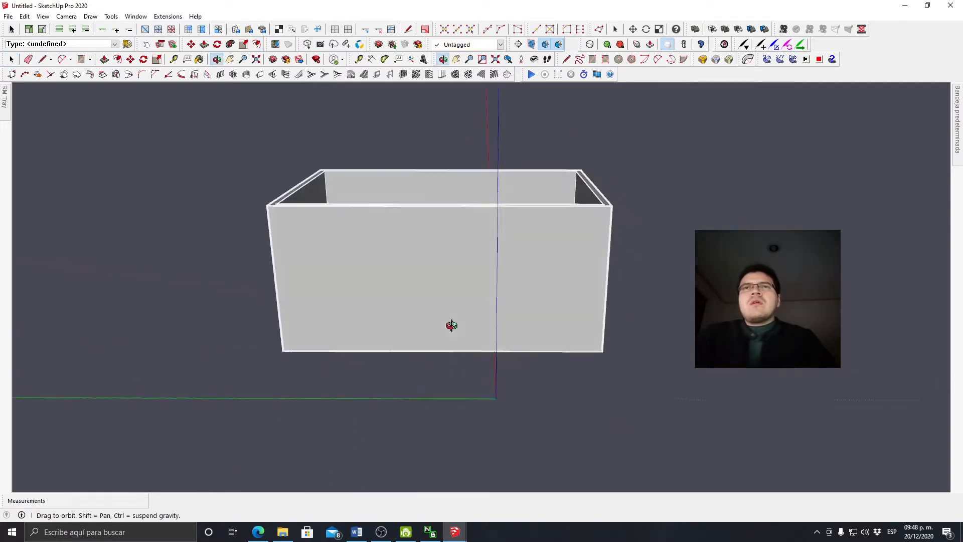
- Select all of the walls' geometry and make it a group
{"action": "key", "text": "space"}
{"action": "middle_click_drag", "start_coordinate": [452, 325], "coordinate": [346, 241]}
{"action": "left_click", "coordinate": [347, 242]}
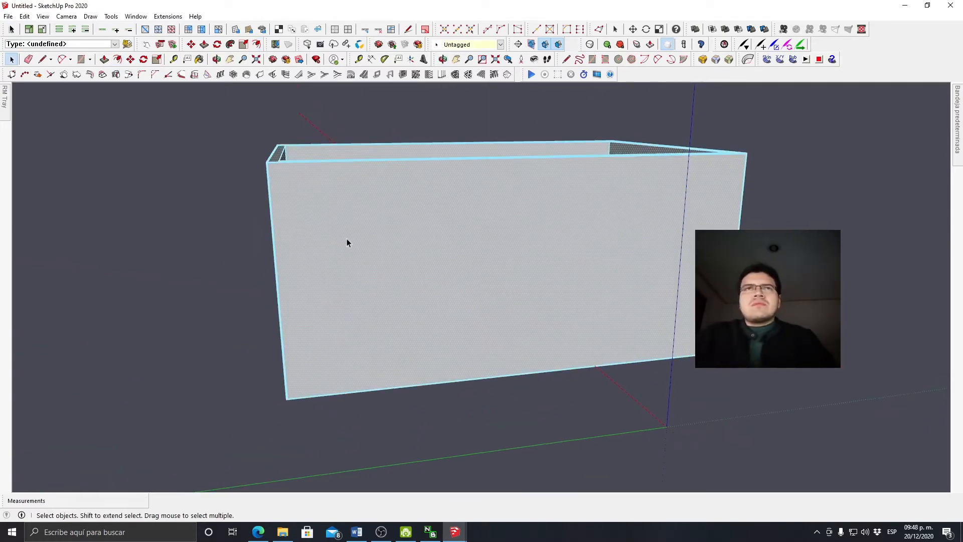
{"action": "right_click", "coordinate": [348, 243]}
{"action": "left_click", "coordinate": [401, 326]}
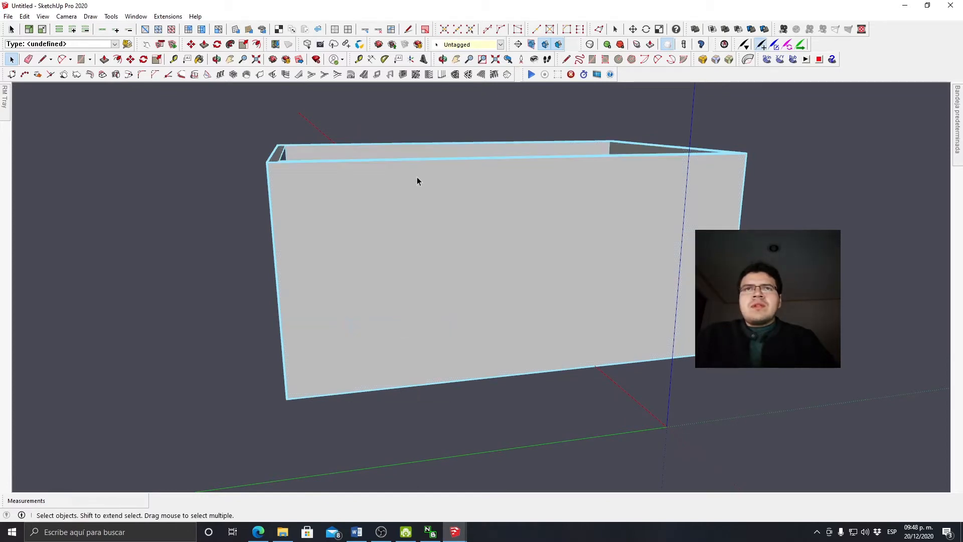
- Draw a 1 m horizontal guide line on the long front wall, starting from its left vertical edge
{"action": "middle_click_drag", "start_coordinate": [443, 204], "coordinate": [335, 260]}
{"action": "key", "text": "l"}
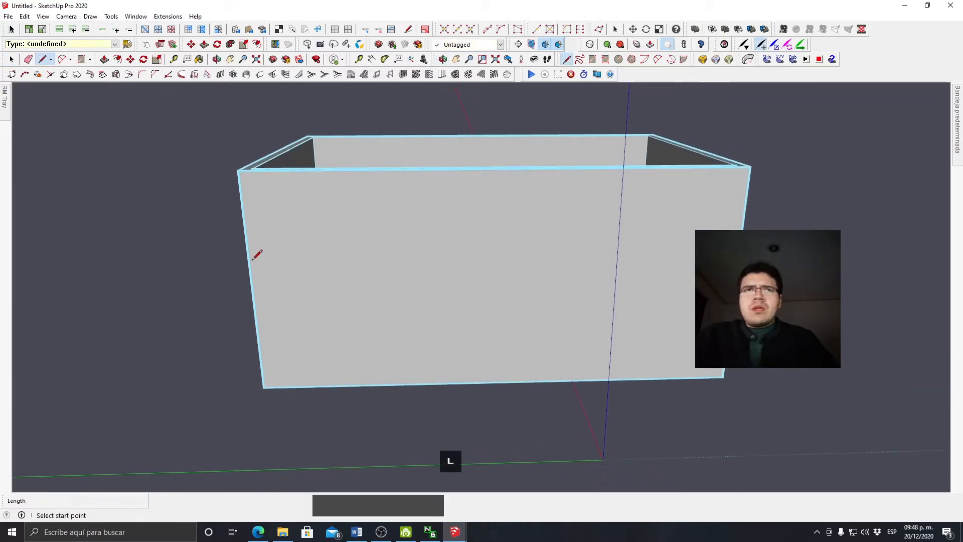
{"action": "middle_click_drag", "start_coordinate": [258, 251], "coordinate": [266, 255]}
{"action": "left_click", "coordinate": [257, 281]}
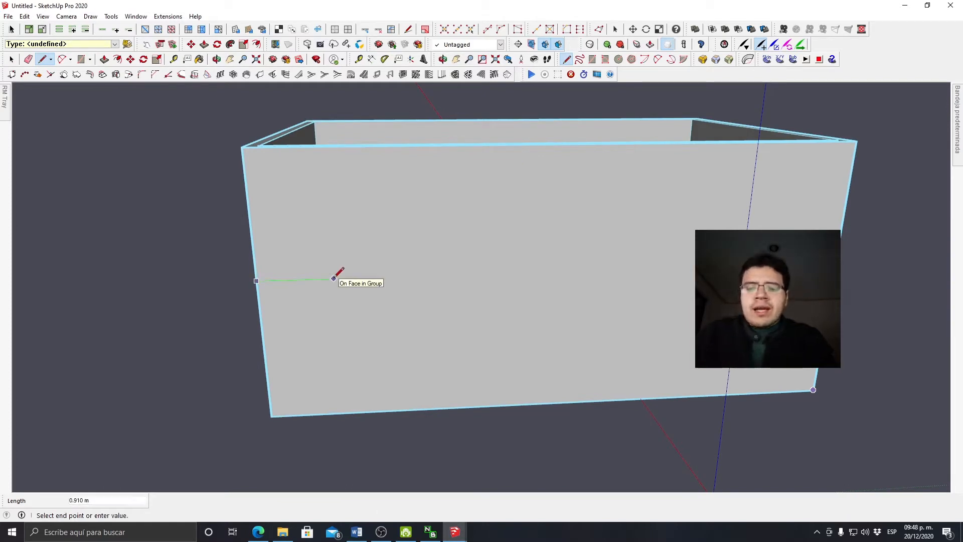
{"action": "type", "text": "1"}
{"action": "key", "text": "Return"}
{"action": "key", "text": "Escape"}
- Draw a 1 m vertical guide line upward from the front wall's bottom edge
{"action": "left_click", "coordinate": [415, 409]}
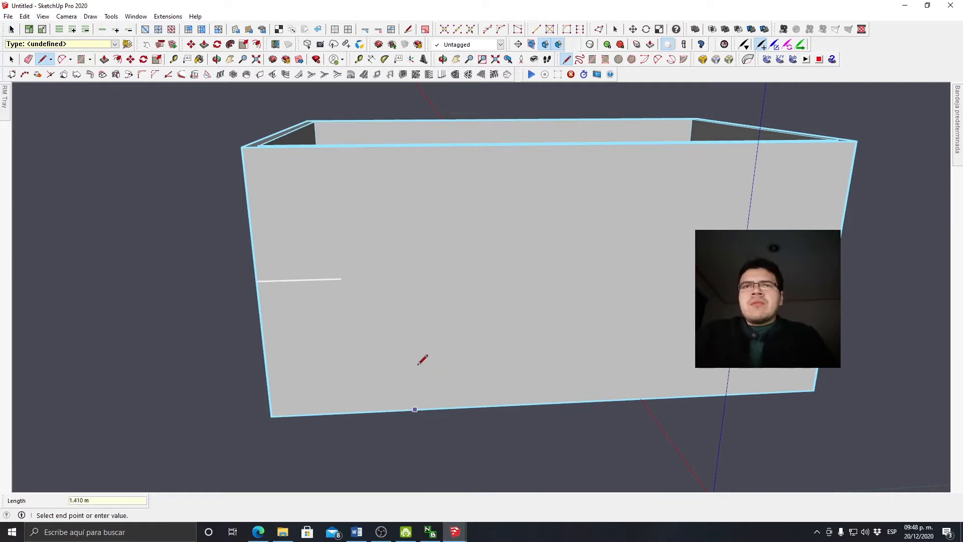
{"action": "key", "text": "Up"}
{"action": "type", "text": "1"}
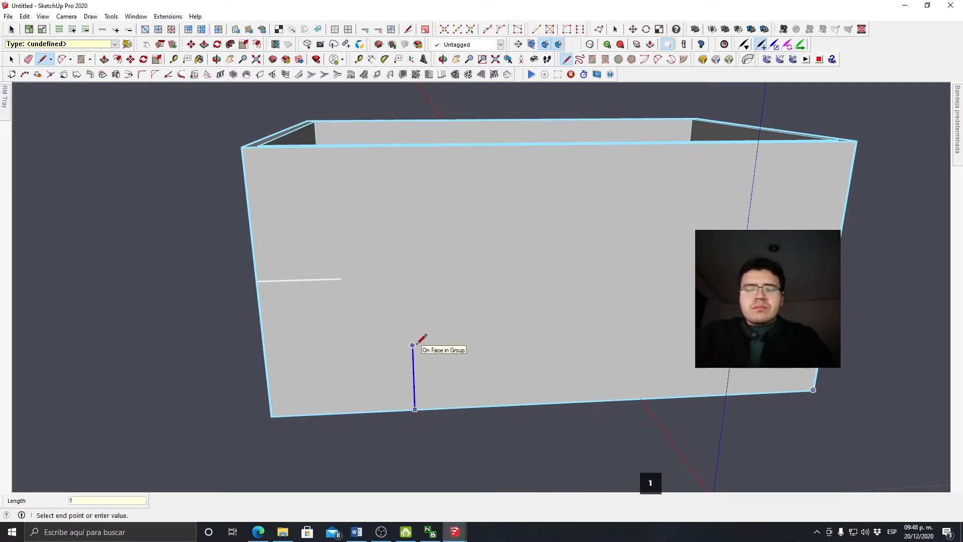
{"action": "key", "text": "Return"}
{"action": "key", "text": "space"}
{"action": "key", "text": "l"}
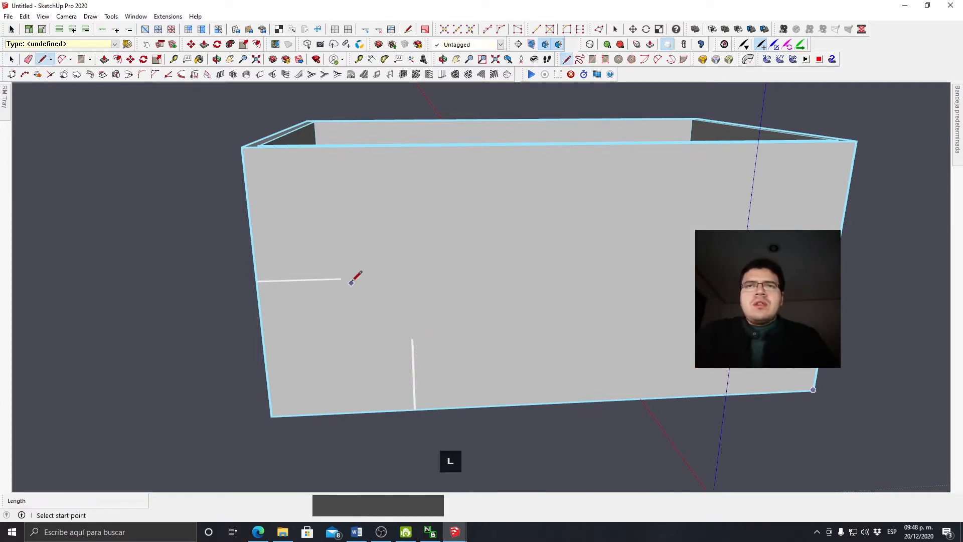
{"action": "key", "text": "space"}
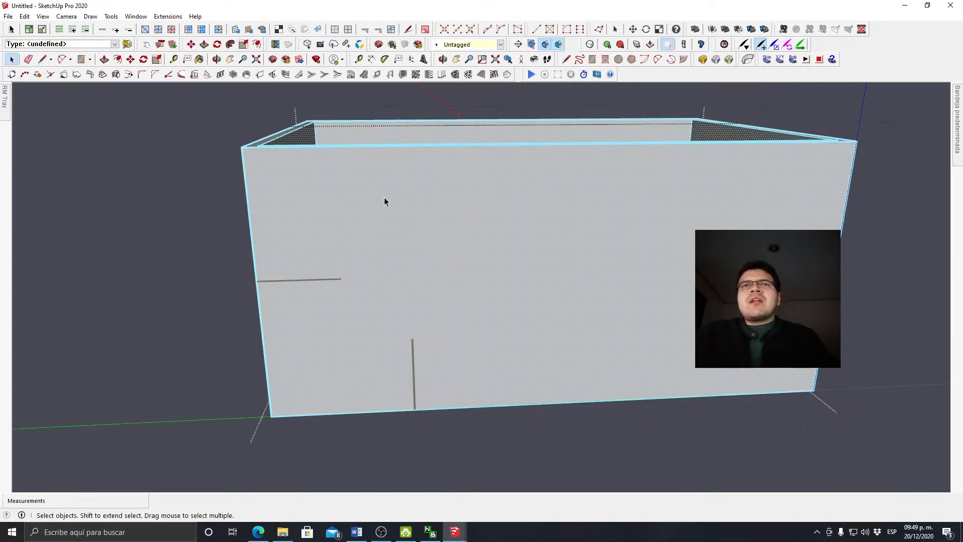
- Move the vertical guide line sideways along the wall's base to align with the free end of the horizontal line
{"action": "key", "text": "Escape"}
{"action": "left_click", "coordinate": [413, 355]}
{"action": "key", "text": "m"}
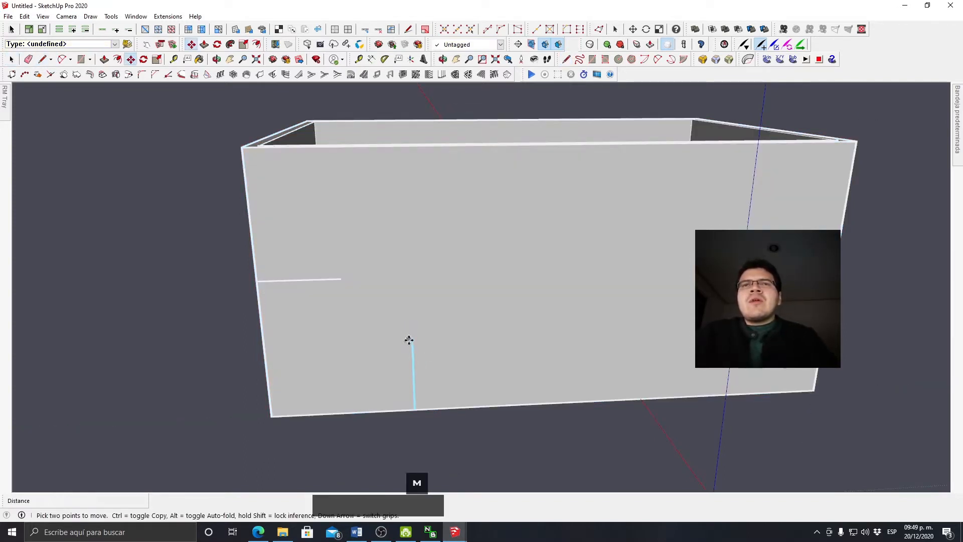
{"action": "left_click", "coordinate": [411, 339]}
{"action": "left_click", "coordinate": [340, 280]}
{"action": "key", "text": "space"}
- Lower the horizontal guide line so its free end meets the top of the vertical line
{"action": "left_click", "coordinate": [336, 280]}
{"action": "key", "text": "m"}
{"action": "left_click", "coordinate": [339, 279]}
{"action": "left_click", "coordinate": [345, 343]}
{"action": "key", "text": "space"}
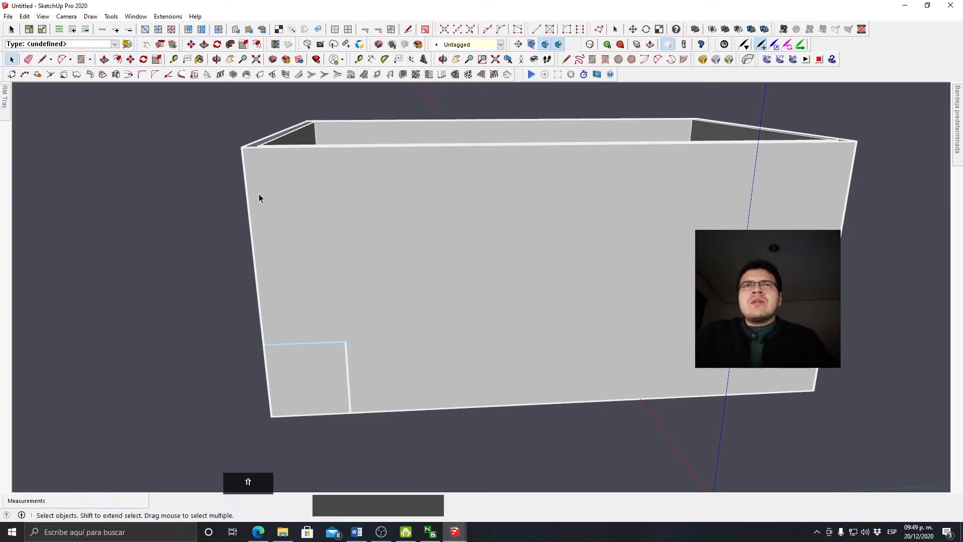
- Copy the horizontal guide line 1.5 m upward on the front wall
{"action": "left_click", "coordinate": [309, 345]}
{"action": "key", "text": "m"}
{"action": "key", "text": "space"}
{"action": "left_click", "coordinate": [308, 344]}
{"action": "key", "text": "m"}
{"action": "key", "text": "ctrl"}
{"action": "left_click", "coordinate": [311, 330]}
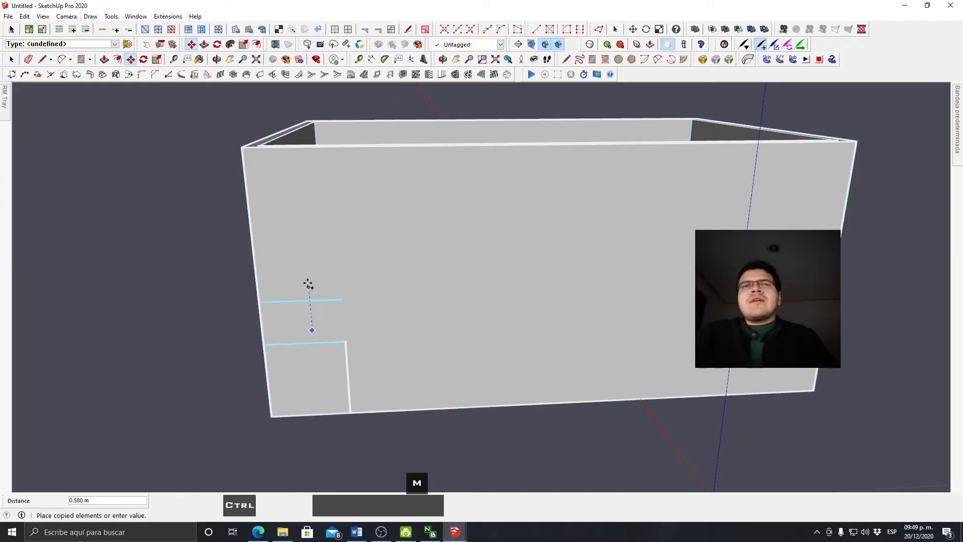
{"action": "type", "text": "1.5"}
{"action": "key", "text": "Return"}
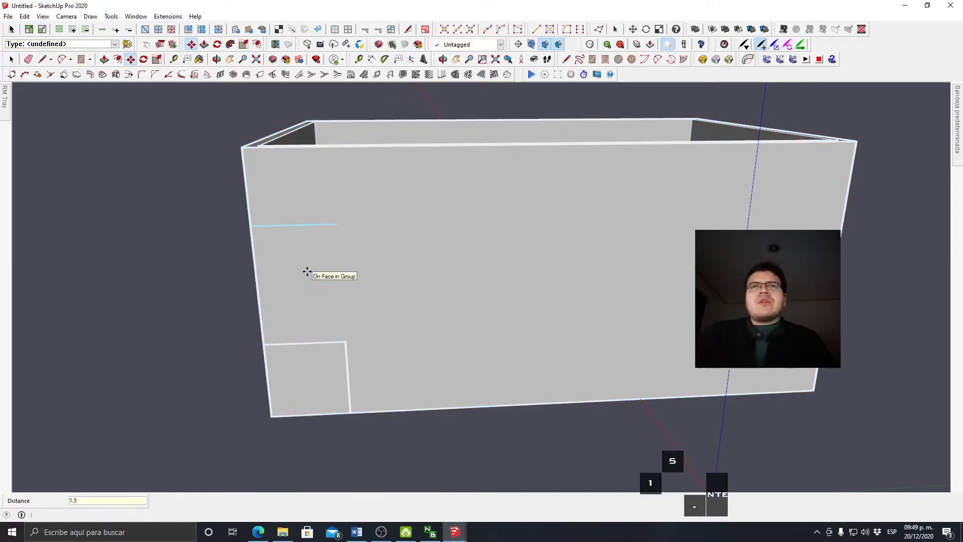
{"action": "key", "text": "space"}
- Inside the wall group, draw a 1.5 m high window rectangle from the guides' corner up to the upper guide's height
{"action": "left_click", "coordinate": [372, 315]}
{"action": "double_click", "coordinate": [372, 315]}
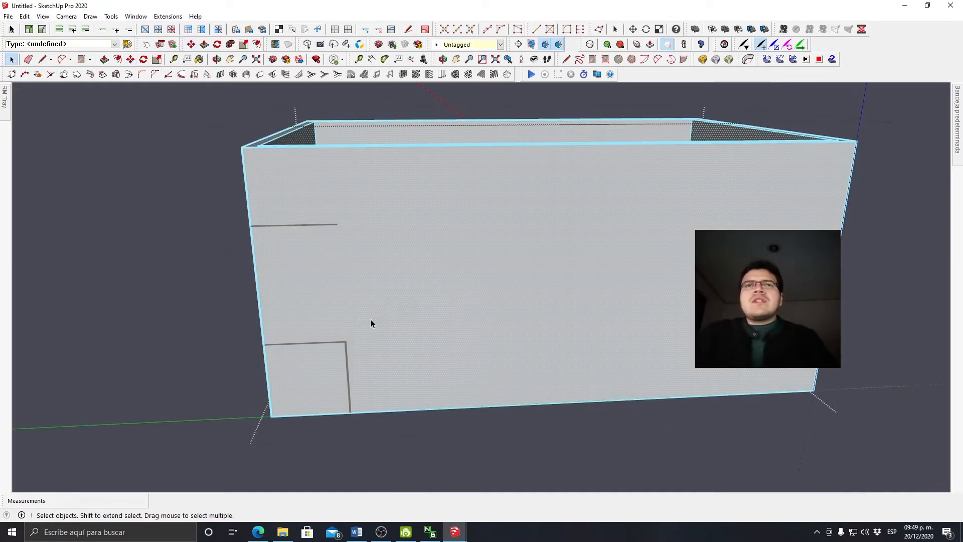
{"action": "key", "text": "r"}
{"action": "left_click", "coordinate": [345, 342]}
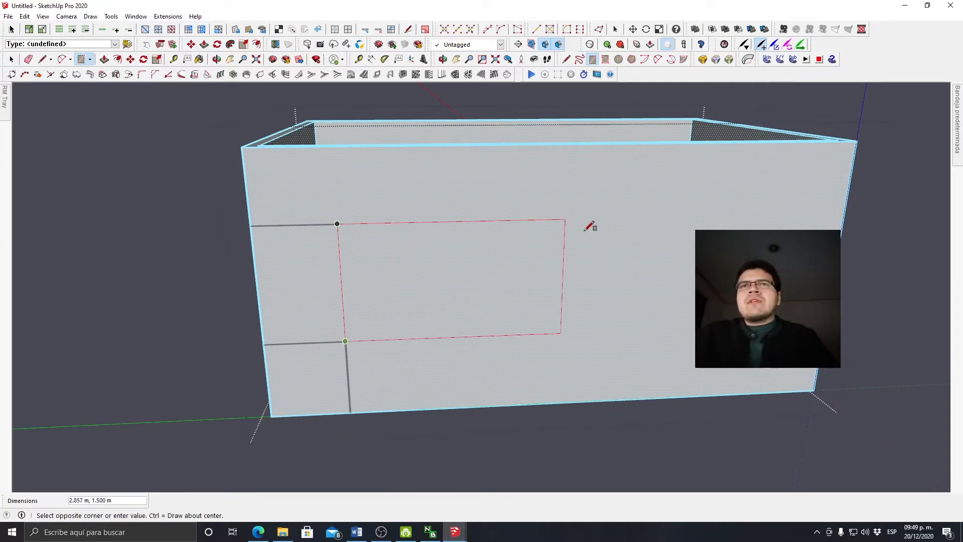
{"action": "left_click", "coordinate": [604, 219]}
{"action": "key", "text": "space"}
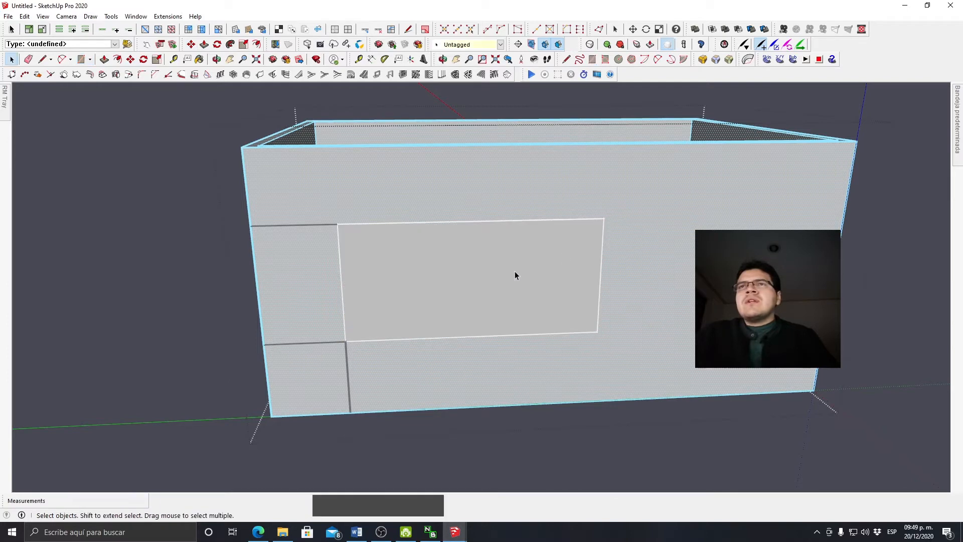
- Push the window rectangle 0.15 m through the wall to cut the opening, and leave the wall group
{"action": "middle_click_drag", "start_coordinate": [514, 271], "coordinate": [462, 338]}
{"action": "key", "text": "p"}
{"action": "left_click", "coordinate": [464, 294]}
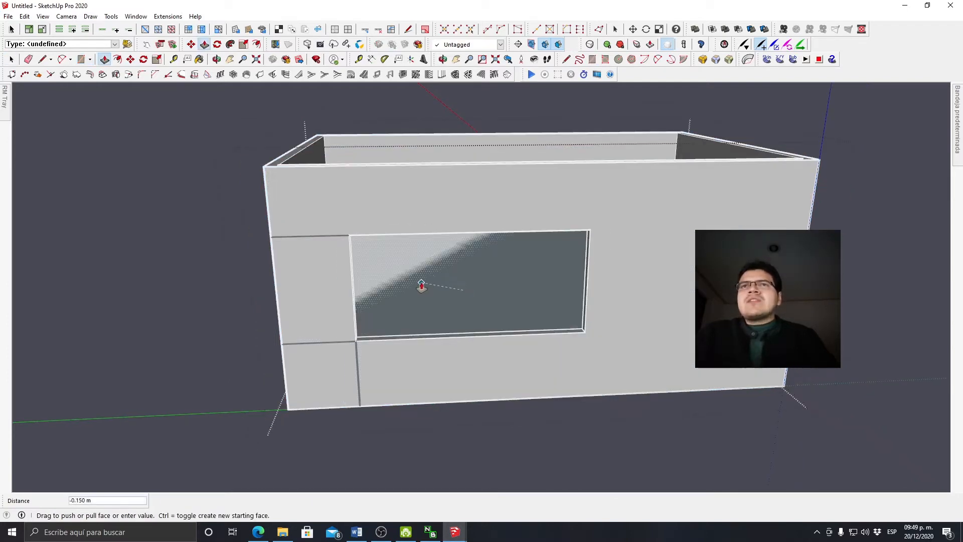
{"action": "left_click", "coordinate": [421, 285]}
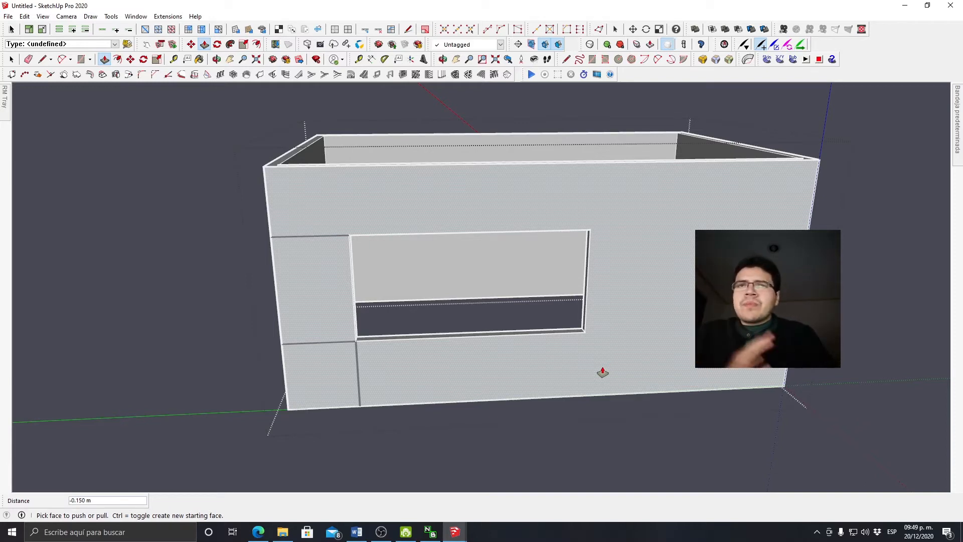
{"action": "key", "text": "space"}
{"action": "key", "text": "Escape"}
- Draw a 4 m horizontal guide line outside the wall group from the window's lower-left corner along its sill
{"action": "triple_click", "coordinate": [665, 326]}
{"action": "key", "text": "l"}
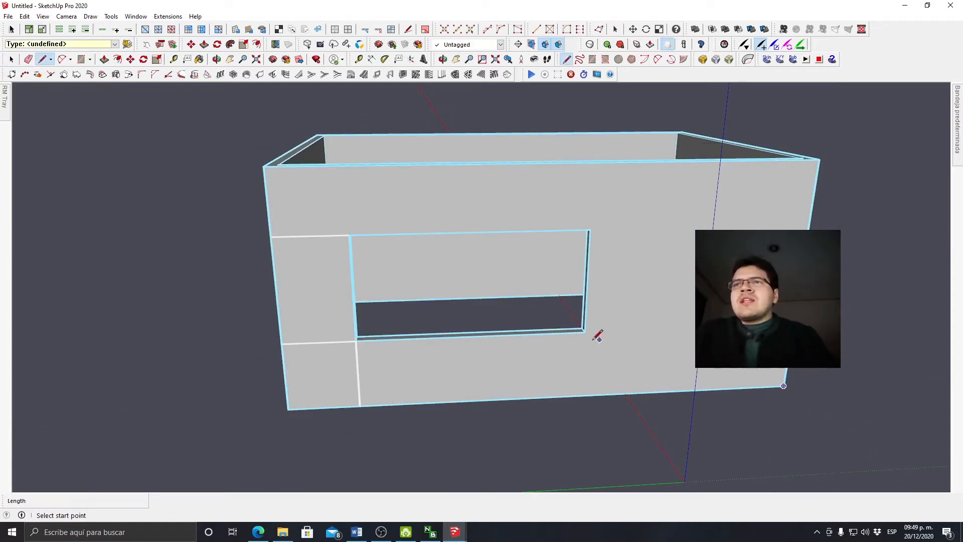
{"action": "left_click", "coordinate": [356, 340]}
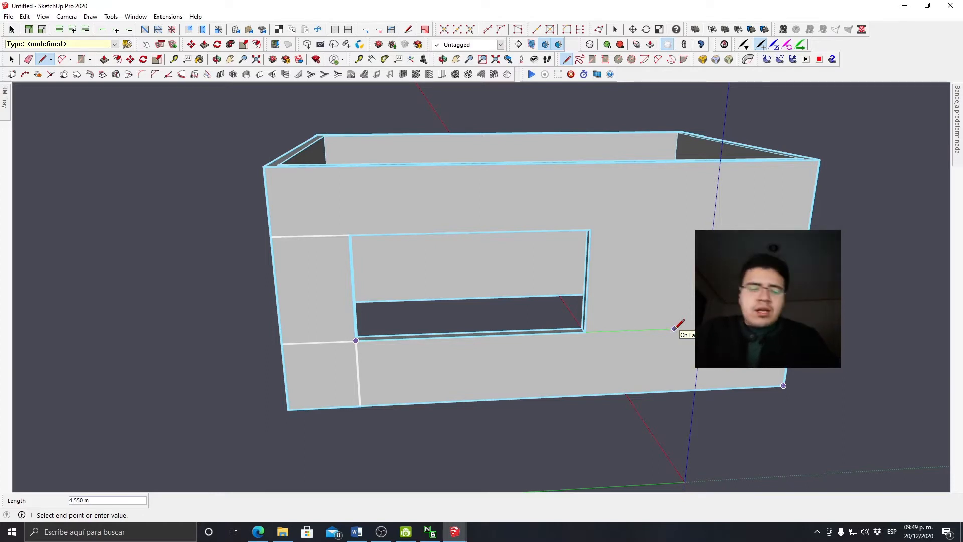
{"action": "type", "text": "4"}
{"action": "key", "text": "Return"}
- Move the window's right side to the end of the 4 m guide line, then leave the wall group
{"action": "key", "text": "ctrl+a"}
{"action": "left_click_drag", "start_coordinate": [549, 193], "coordinate": [580, 361]}
{"action": "key", "text": "m"}
{"action": "left_click", "coordinate": [585, 332]}
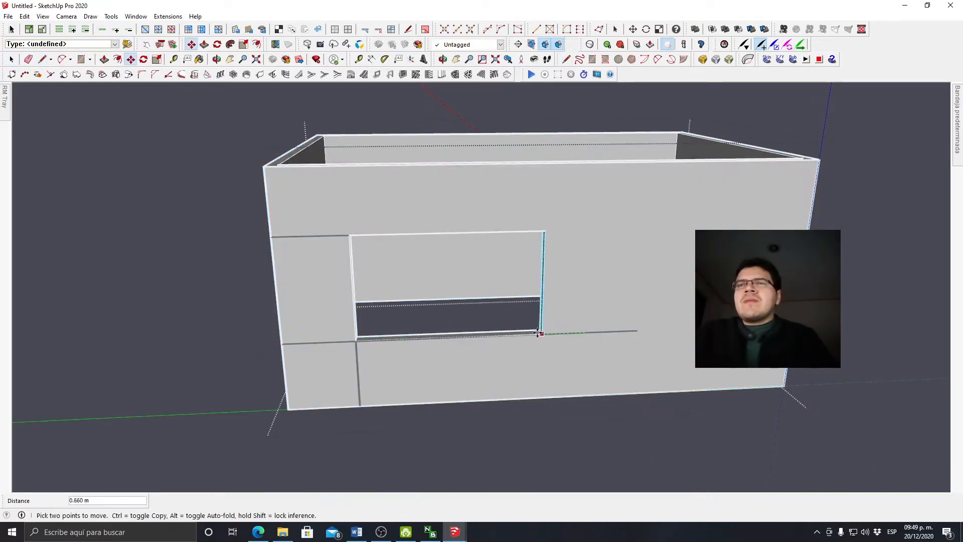
{"action": "left_click", "coordinate": [637, 330], "text": "shift"}
{"action": "key", "text": "space"}
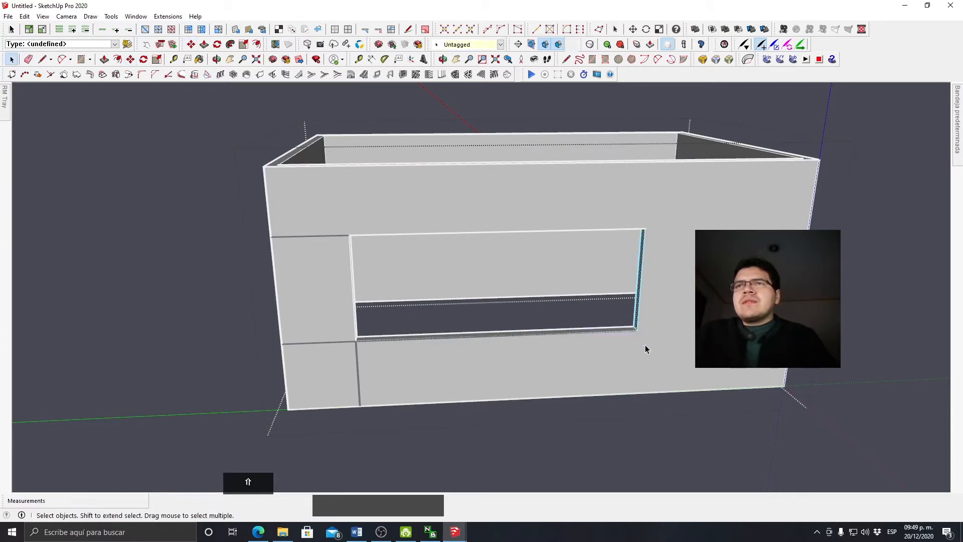
{"action": "key", "text": "Escape"}
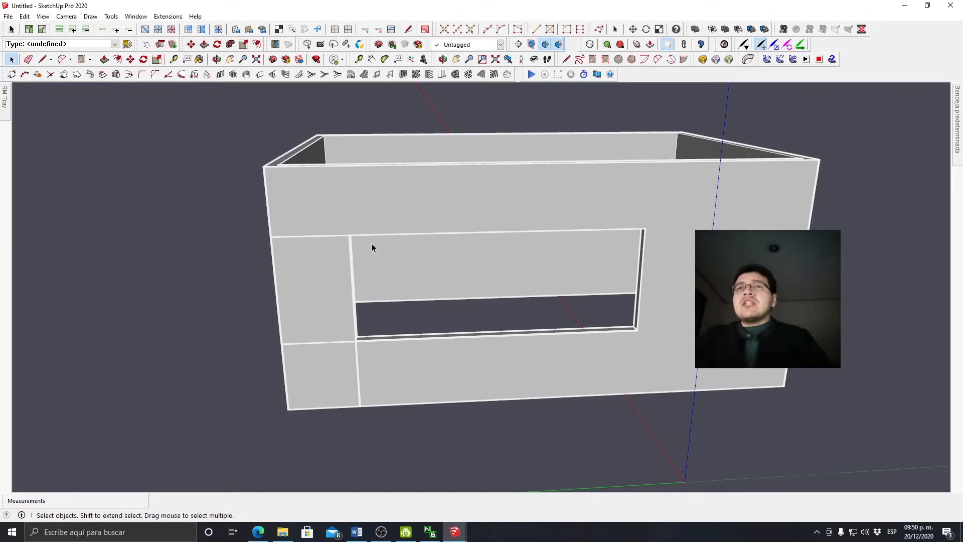
- Open the wall group and try to push the existing window opening's left side
{"action": "triple_click", "coordinate": [337, 232]}
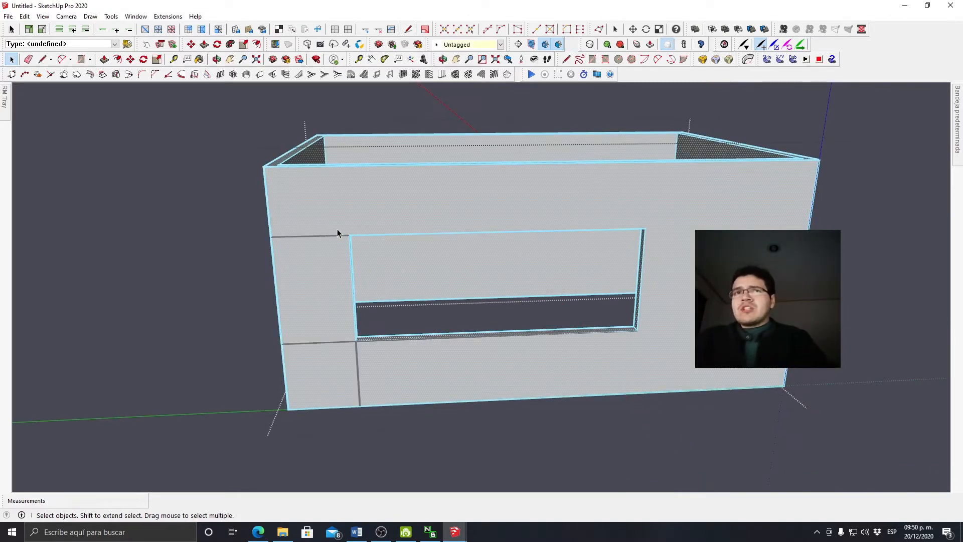
{"action": "key", "text": "p"}
{"action": "left_click", "coordinate": [353, 265]}
{"action": "key", "text": "Escape"}
{"action": "left_click", "coordinate": [351, 278]}
{"action": "key", "text": "Escape"}
{"action": "left_click", "coordinate": [357, 279]}
{"action": "key", "text": "Escape"}
- On the opposite blank wall of the group, draw a freehand window rectangle and push it through to cut the opening
{"action": "middle_click_drag", "start_coordinate": [424, 295], "coordinate": [453, 245]}
{"action": "key", "text": "space"}
{"action": "key", "text": "Escape"}
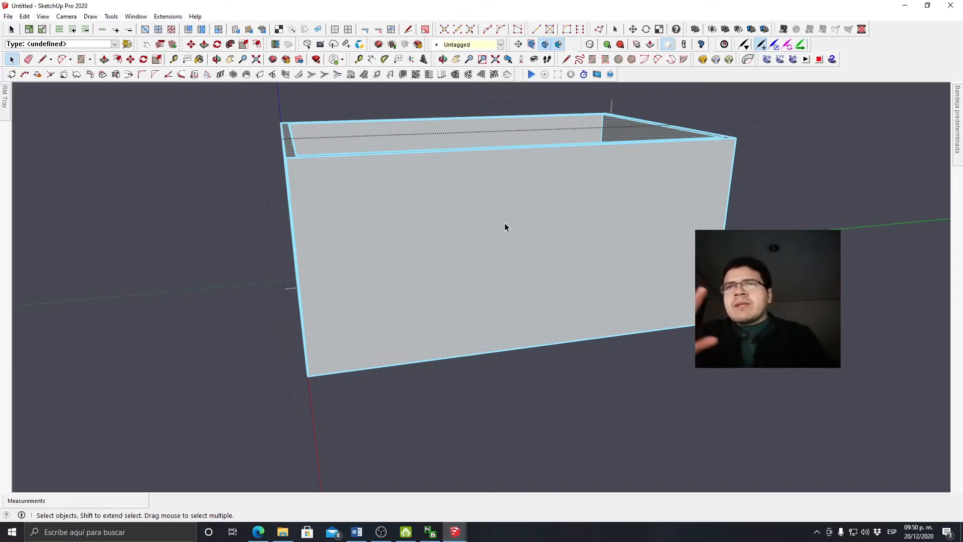
{"action": "key", "text": "r"}
{"action": "left_click", "coordinate": [400, 210]}
{"action": "left_click", "coordinate": [529, 269]}
{"action": "key", "text": "space"}
{"action": "key", "text": "p"}
{"action": "left_click", "coordinate": [493, 268]}
{"action": "left_click", "coordinate": [462, 251]}
{"action": "key", "text": "space"}
- Outside the wall group, draw guide lines on this wall, one vertical up from its base and one horizontal 0.9 m high below the window
{"action": "key", "text": "l"}
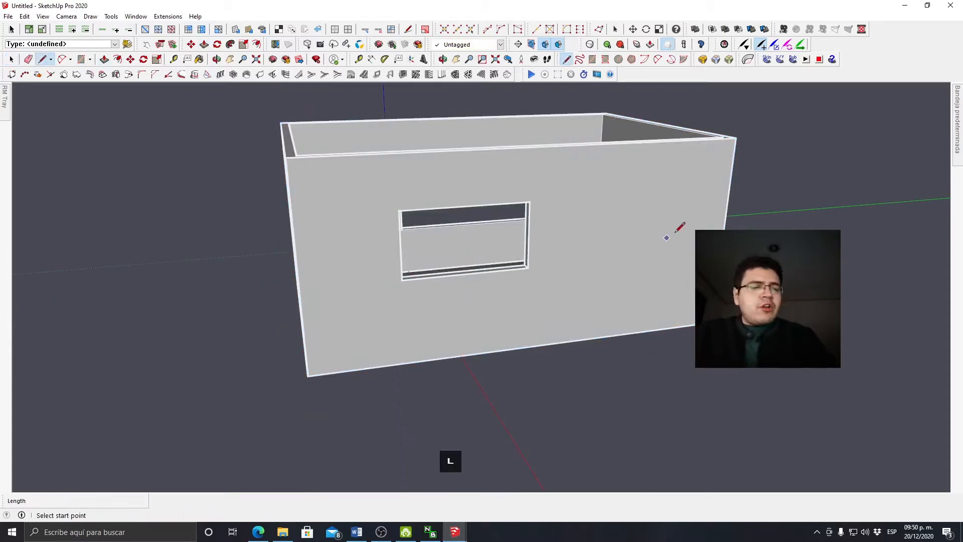
{"action": "left_click", "coordinate": [726, 211]}
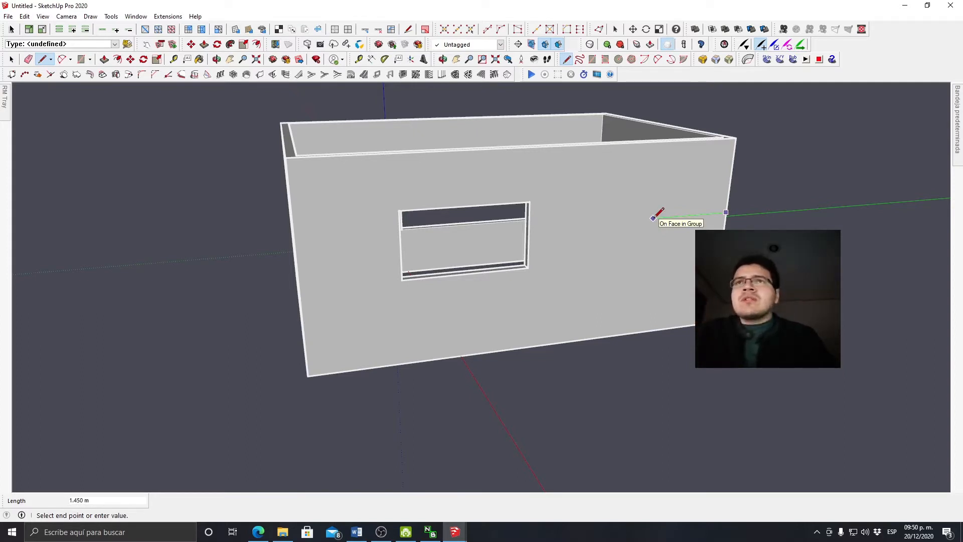
{"action": "key", "text": "Escape"}
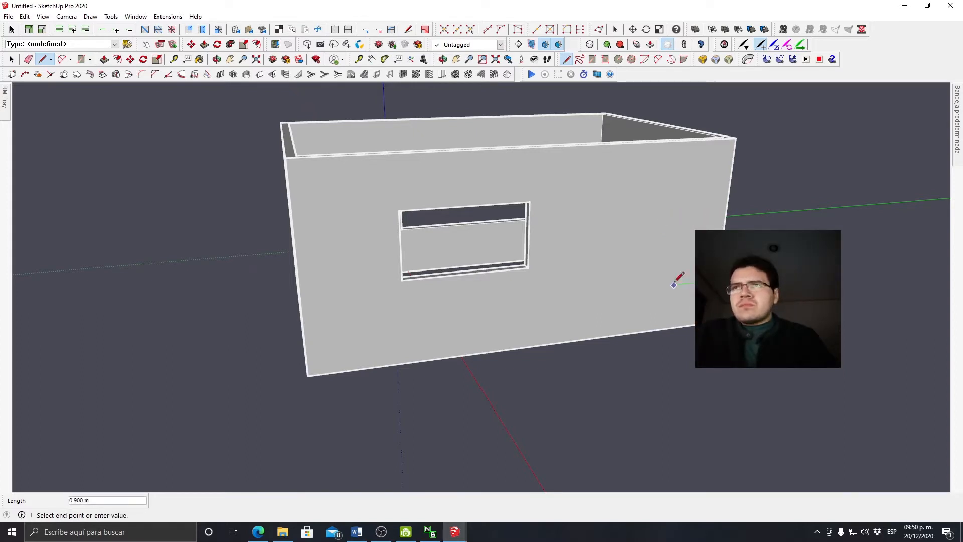
{"action": "key", "text": "Escape"}
{"action": "key", "text": "Escape"}
{"action": "left_click", "coordinate": [375, 319]}
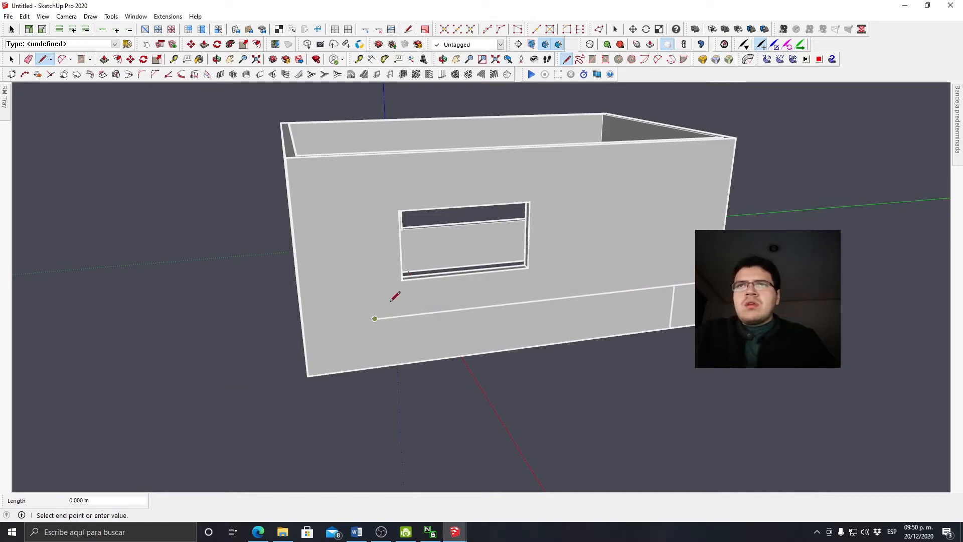
{"action": "key", "text": "Escape"}
- Inside the wall group, push the new window's right side outward about 2.82 m to the vertical guide and lower its sill to the horizontal guide
{"action": "key", "text": "space"}
{"action": "triple_click", "coordinate": [513, 288]}
{"action": "key", "text": "p"}
{"action": "left_click", "coordinate": [525, 241]}
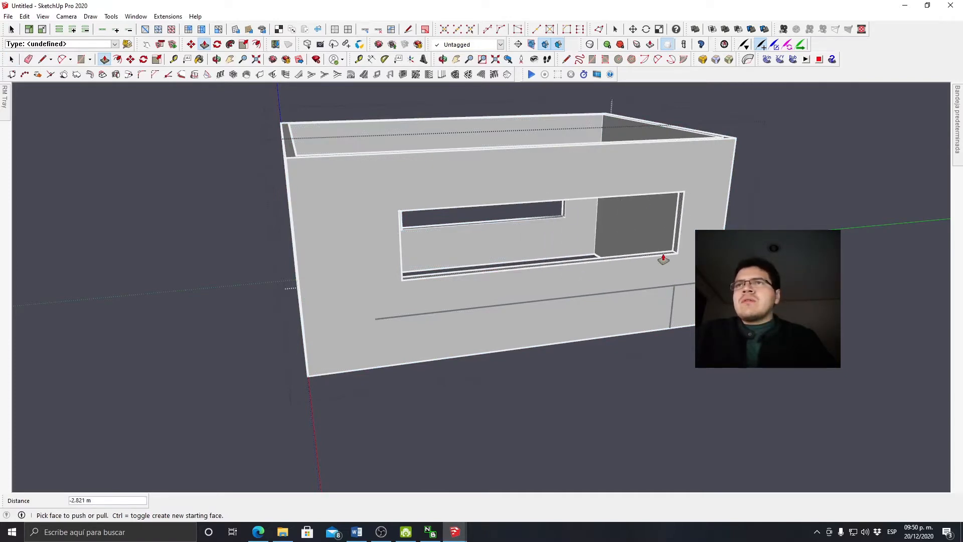
{"action": "left_click", "coordinate": [663, 259]}
{"action": "left_click", "coordinate": [654, 275]}
- Push the window's left side outward about 0.45 m to the end of the horizontal guide, and leave the wall group
{"action": "key", "text": "space"}
{"action": "triple_click", "coordinate": [395, 277]}
{"action": "middle_click_drag", "start_coordinate": [395, 277], "coordinate": [310, 285]}
{"action": "key", "text": "p"}
{"action": "scroll", "coordinate": [466, 438], "scroll_direction": "up", "scroll_amount": 3}
{"action": "left_click", "coordinate": [338, 285]}
{"action": "left_click", "coordinate": [310, 317]}
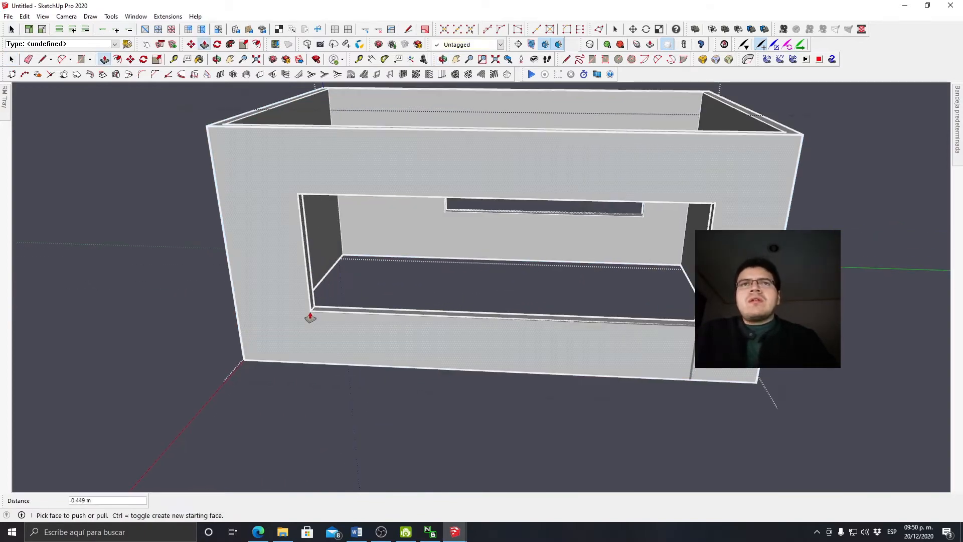
{"action": "key", "text": "space"}
{"action": "key", "text": "Escape"}
- Delete the leftover guide lines beside the new window's lower right corner
{"action": "scroll", "coordinate": [512, 298], "scroll_direction": "down", "scroll_amount": 3}
{"action": "middle_click_drag", "start_coordinate": [520, 302], "coordinate": [627, 309]}
{"action": "scroll", "coordinate": [628, 315], "scroll_direction": "up", "scroll_amount": 1}
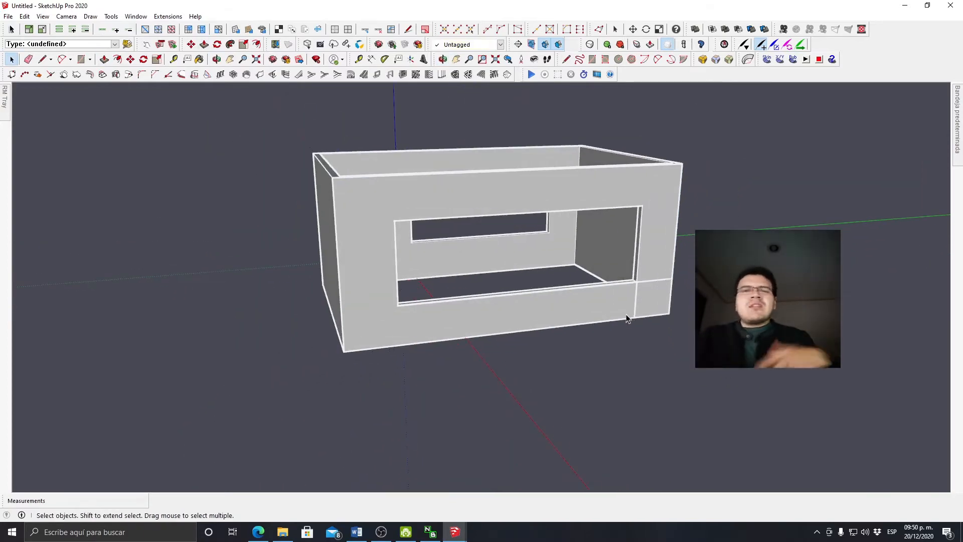
{"action": "triple_click", "coordinate": [645, 284]}
{"action": "left_click", "coordinate": [642, 283]}
{"action": "key", "text": "Delete"}
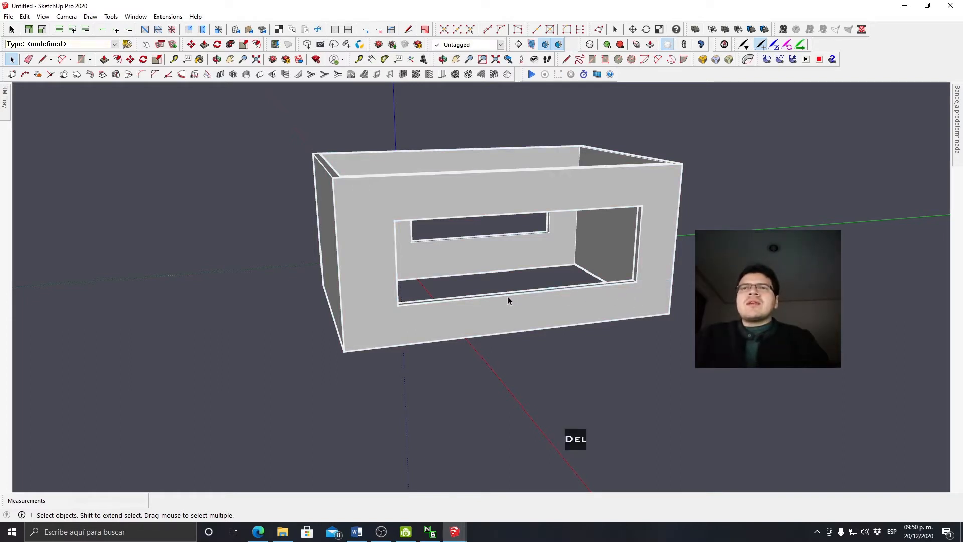
{"action": "triple_click", "coordinate": [508, 298]}
{"action": "middle_click_drag", "start_coordinate": [535, 300], "coordinate": [551, 332]}
{"action": "scroll", "coordinate": [552, 336], "scroll_direction": "up", "scroll_amount": 2}
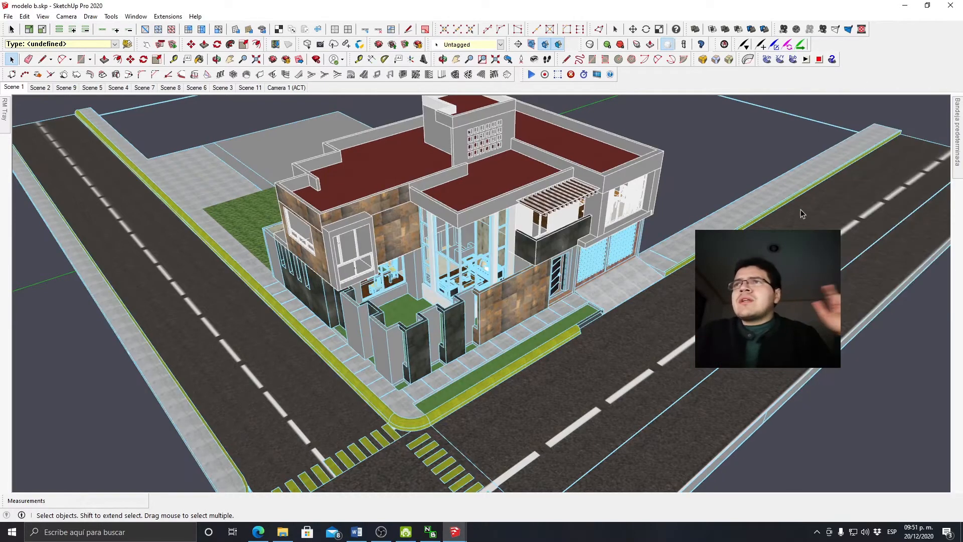
- In the modelo b house model, make the accesorios, acabados and pastos y vegetación tags visible
{"action": "mouse_move", "coordinate": [958, 143]}
{"action": "scroll", "coordinate": [852, 200], "scroll_direction": "down", "scroll_amount": 2}
{"action": "left_click", "coordinate": [848, 181]}
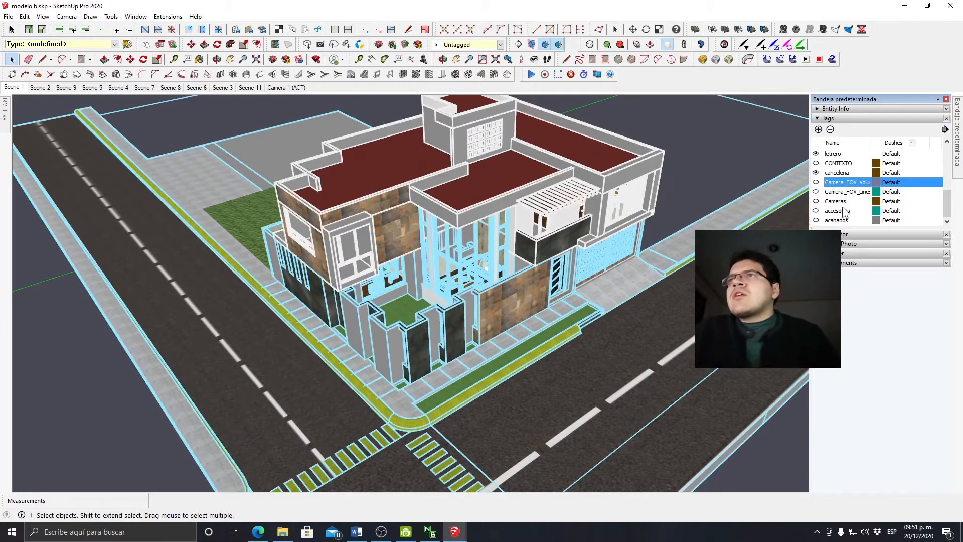
{"action": "left_click", "coordinate": [844, 213]}
{"action": "left_click", "coordinate": [842, 221]}
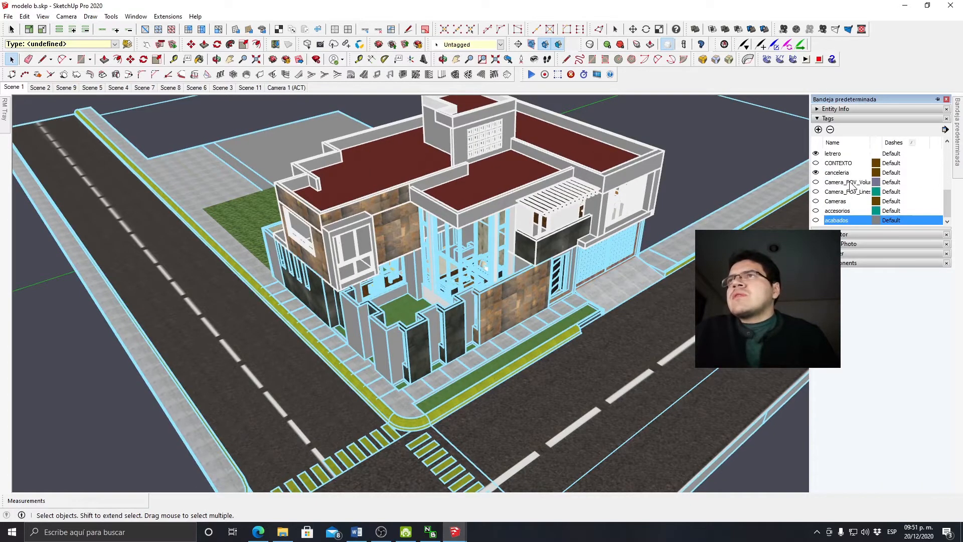
{"action": "left_click", "coordinate": [815, 211]}
{"action": "left_click", "coordinate": [815, 220]}
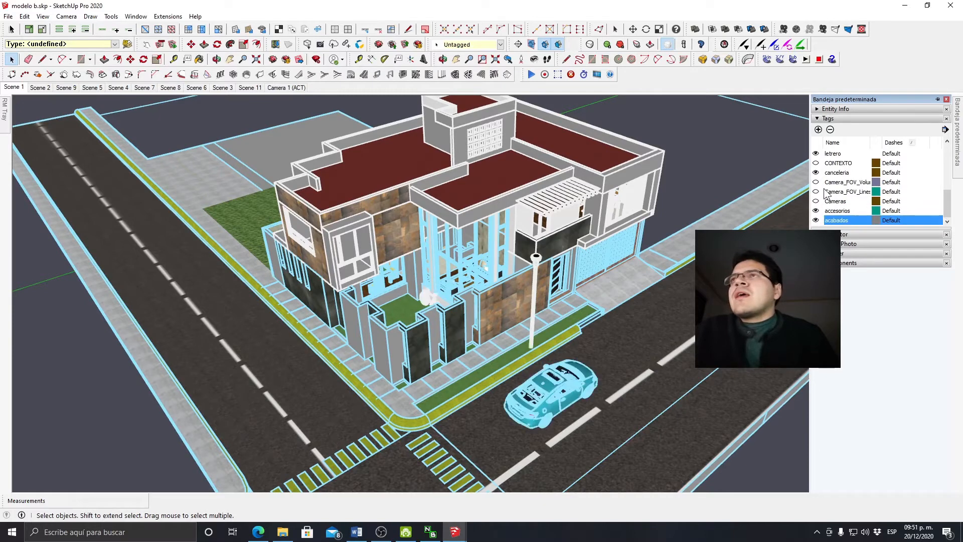
{"action": "scroll", "coordinate": [820, 195], "scroll_direction": "up", "scroll_amount": 3}
{"action": "left_click", "coordinate": [816, 182]}
{"action": "left_click", "coordinate": [816, 192]}
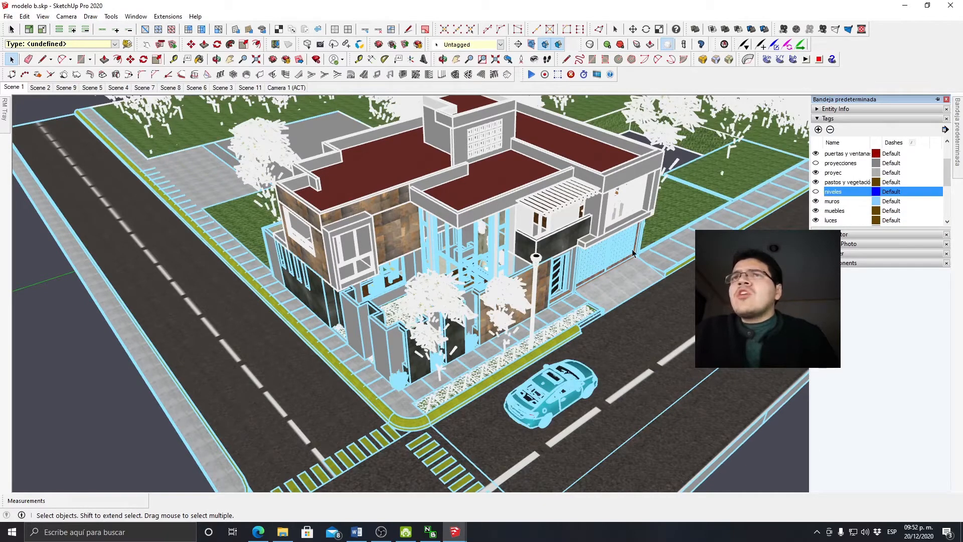
- Examine the house's corner facade, fence walls and the furnished interior behind the tall glazing
{"action": "middle_click_drag", "start_coordinate": [625, 258], "coordinate": [690, 143]}
{"action": "middle_click_drag", "start_coordinate": [495, 187], "coordinate": [558, 257]}
{"action": "scroll", "coordinate": [487, 285], "scroll_direction": "up", "scroll_amount": 2}
{"action": "scroll", "coordinate": [487, 285], "scroll_direction": "up", "scroll_amount": 3}
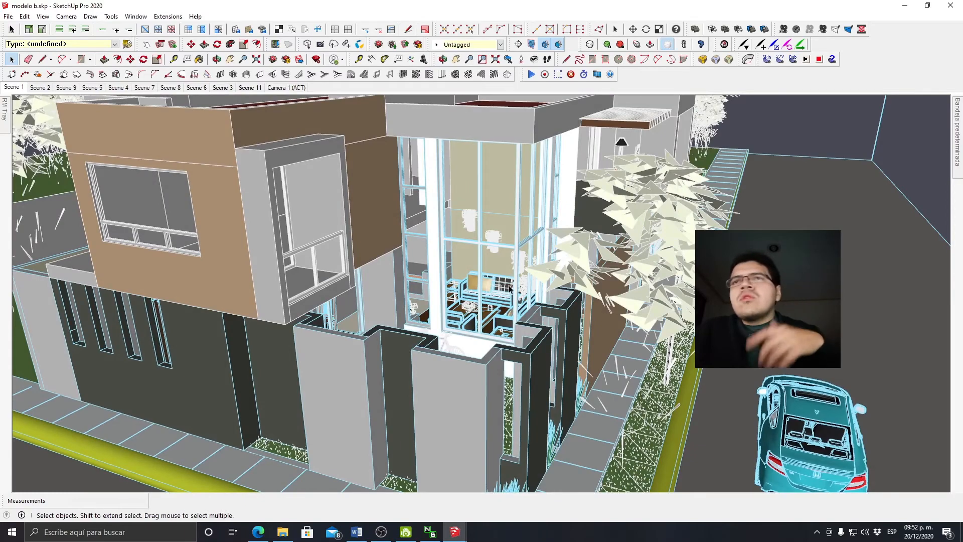
{"action": "middle_click_drag", "start_coordinate": [509, 289], "coordinate": [544, 302]}
{"action": "scroll", "coordinate": [501, 279], "scroll_direction": "down", "scroll_amount": 3}
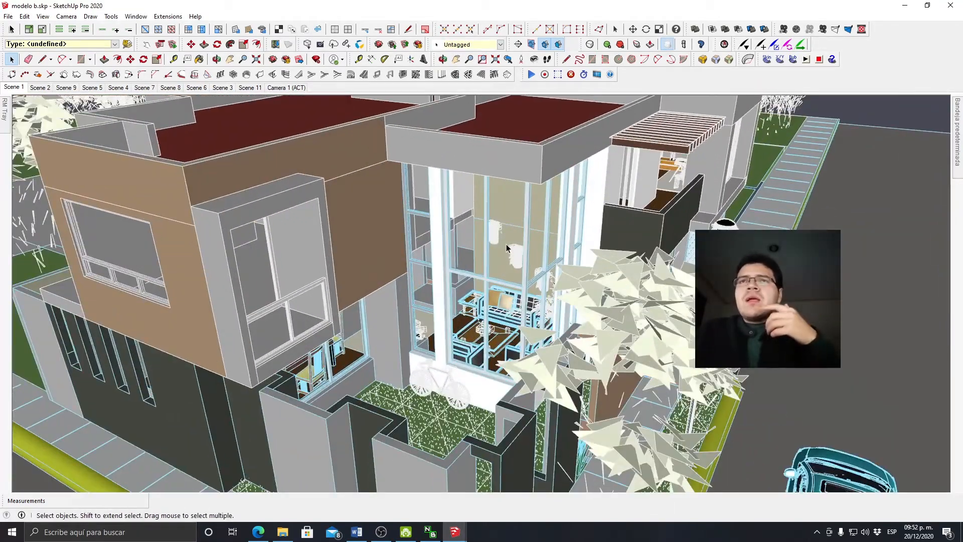
{"action": "scroll", "coordinate": [510, 252], "scroll_direction": "down", "scroll_amount": 3}
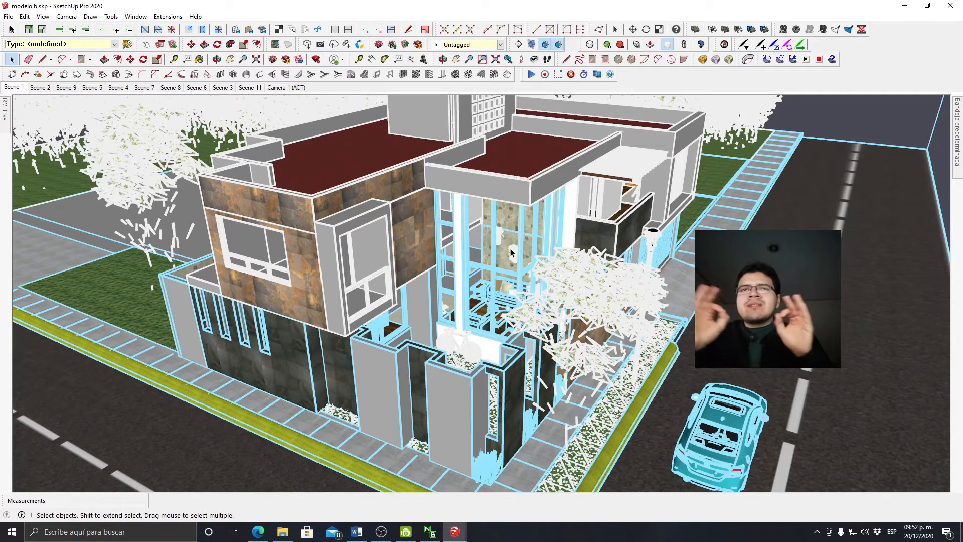
- Copy the house's upper-floor group about 30.87 m along the green axis, to the empty area across the side street
{"action": "left_click", "coordinate": [365, 296]}
{"action": "double_click", "coordinate": [356, 285]}
{"action": "key", "text": "Escape"}
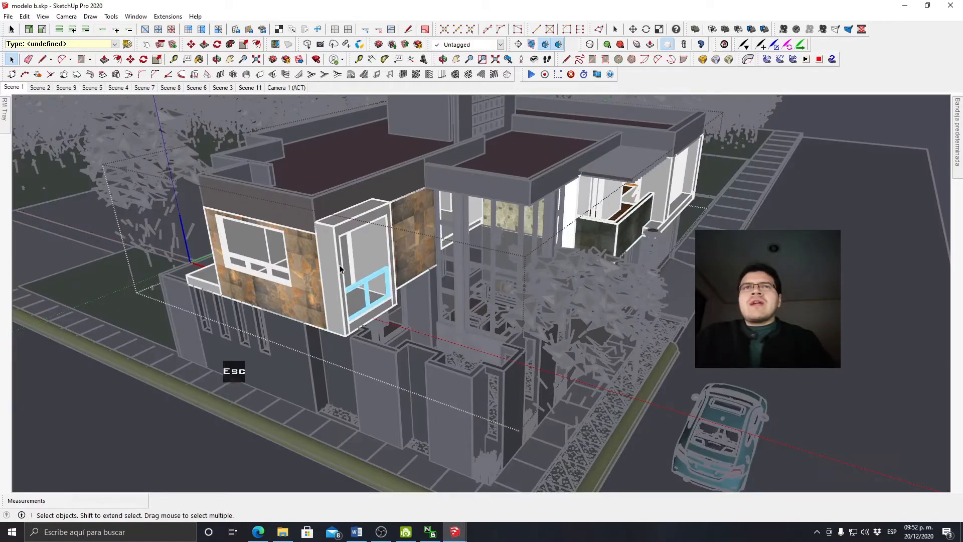
{"action": "key", "text": "Escape"}
{"action": "scroll", "coordinate": [327, 258], "scroll_direction": "down", "scroll_amount": 1}
{"action": "middle_click_drag", "start_coordinate": [327, 256], "coordinate": [135, 195]}
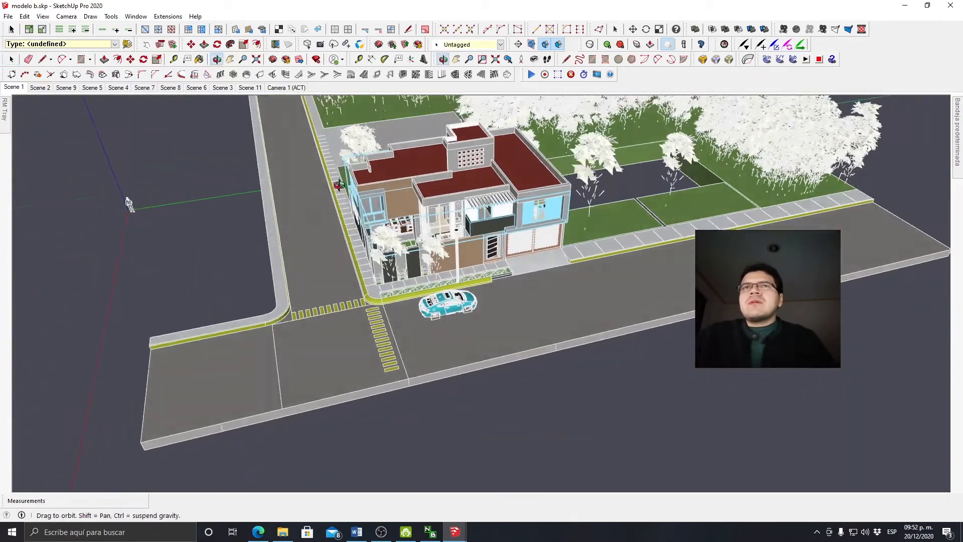
{"action": "scroll", "coordinate": [326, 225], "scroll_direction": "up", "scroll_amount": 2}
{"action": "key", "text": "m"}
{"action": "left_click", "coordinate": [329, 243]}
{"action": "scroll", "coordinate": [288, 241], "scroll_direction": "down", "scroll_amount": 1}
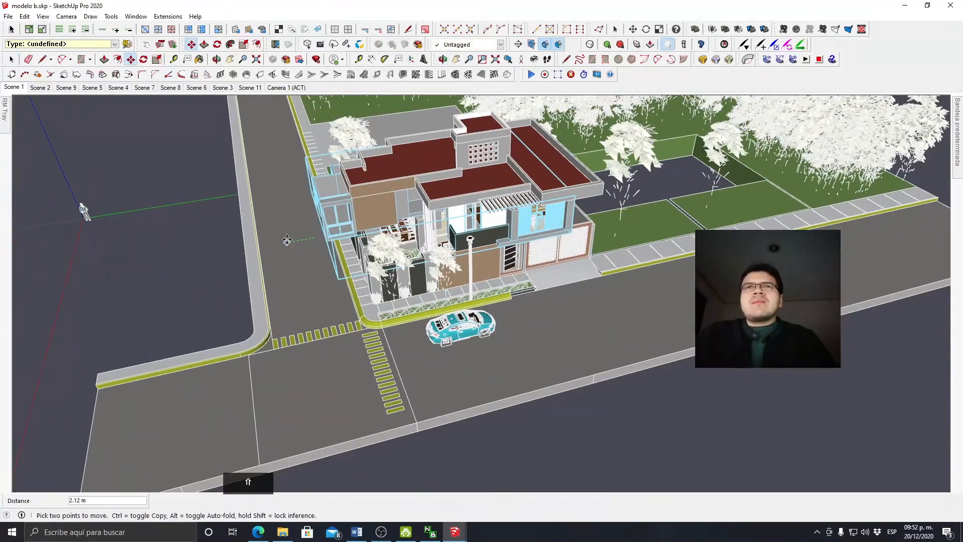
{"action": "key", "text": "ctrl"}
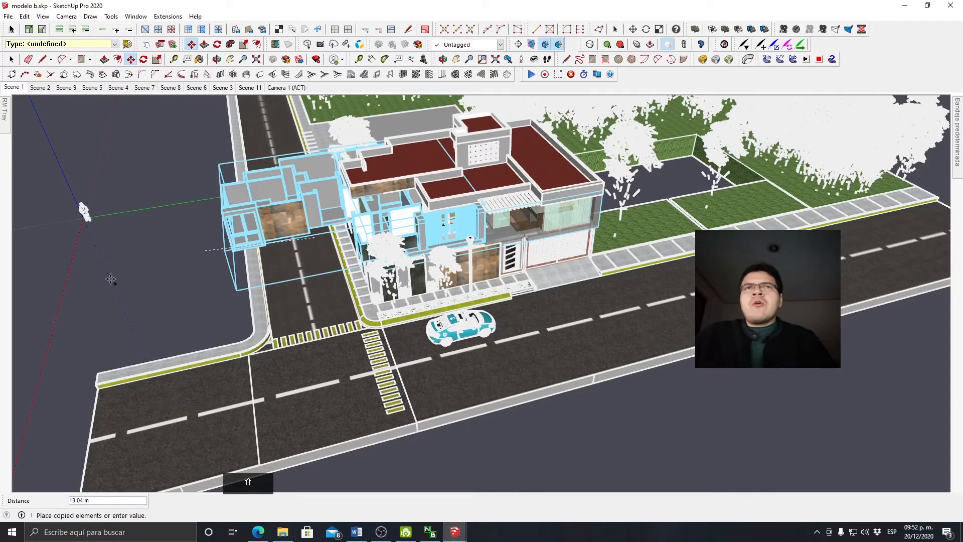
{"action": "scroll", "coordinate": [248, 251], "scroll_direction": "down", "scroll_amount": 4}
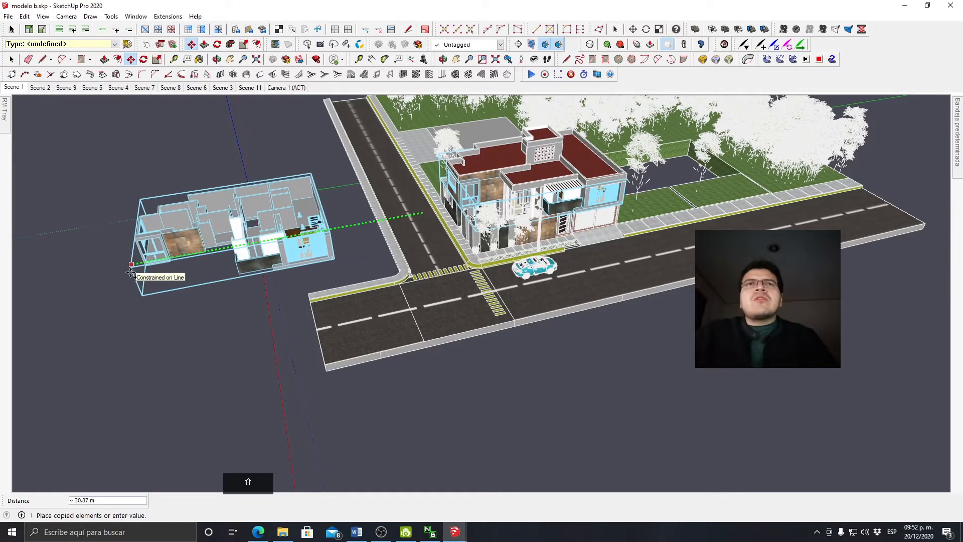
{"action": "left_click", "coordinate": [130, 272]}
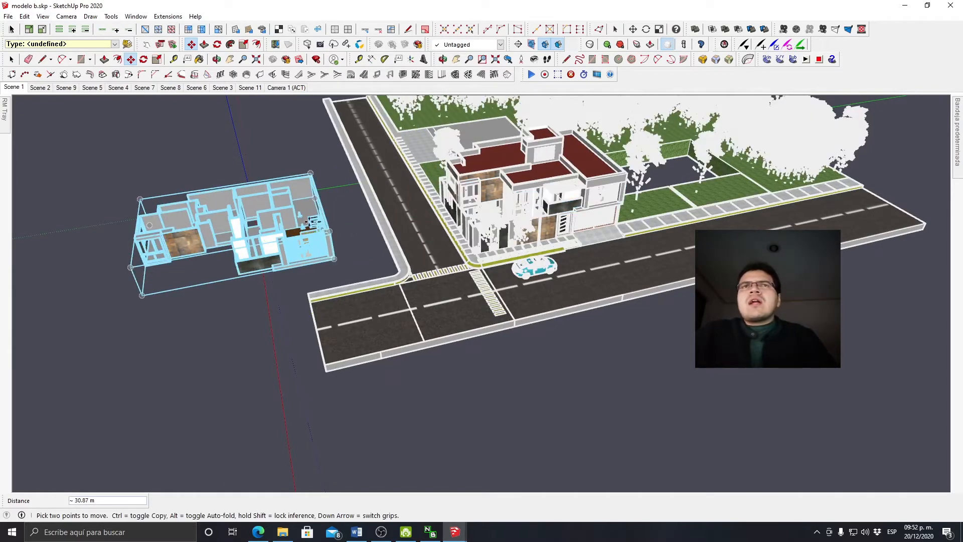
{"action": "middle_click_drag", "start_coordinate": [241, 217], "coordinate": [329, 248]}
{"action": "key", "text": "space"}
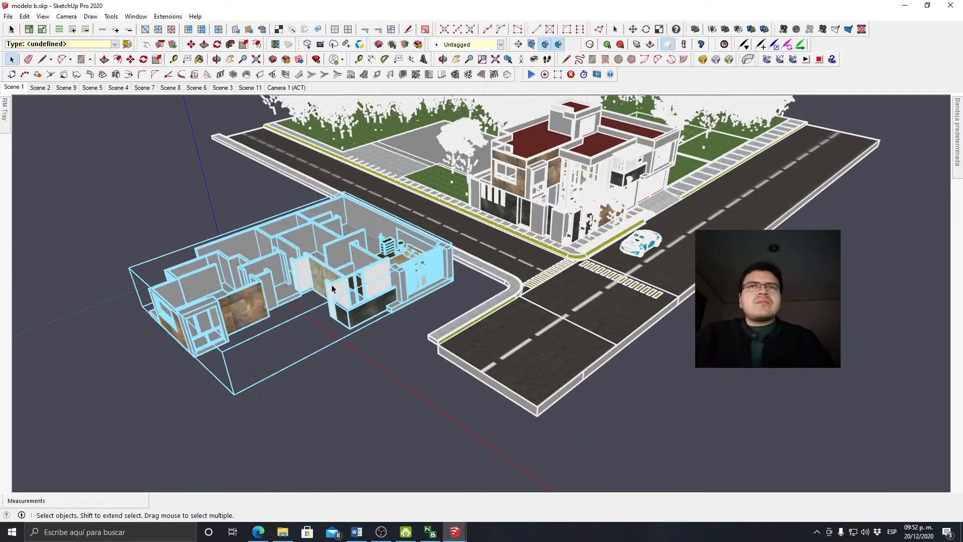
- Open the wall group nested in the upper-floor copy, try to push its top face higher, and leave the groups
{"action": "double_click", "coordinate": [332, 284]}
{"action": "scroll", "coordinate": [314, 279], "scroll_direction": "up", "scroll_amount": 2}
{"action": "scroll", "coordinate": [321, 276], "scroll_direction": "up", "scroll_amount": 5}
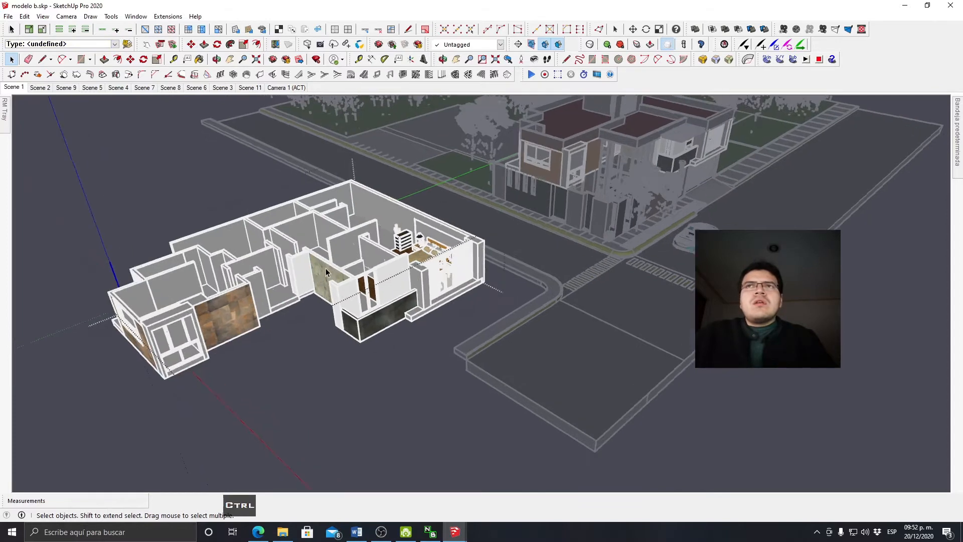
{"action": "double_click", "coordinate": [339, 266]}
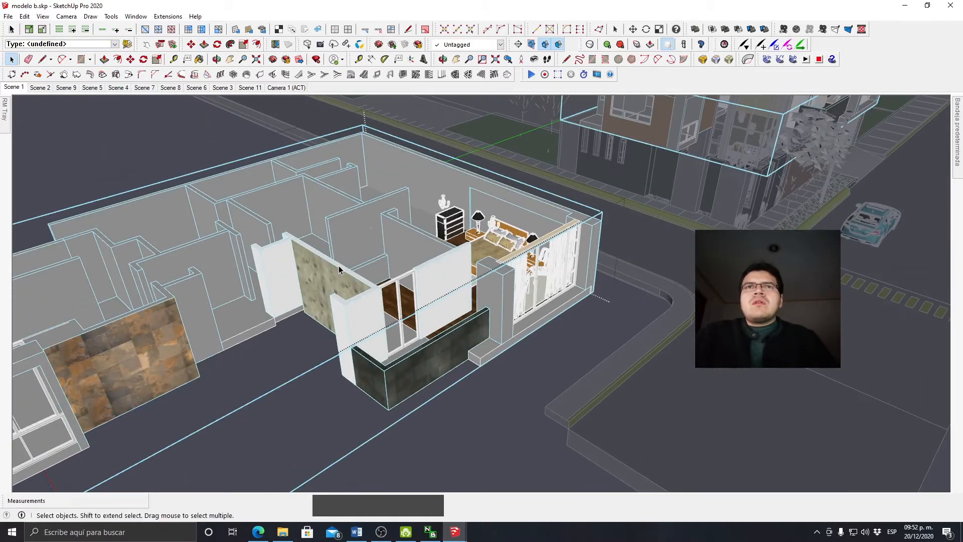
{"action": "triple_click", "coordinate": [339, 266]}
{"action": "key", "text": "p"}
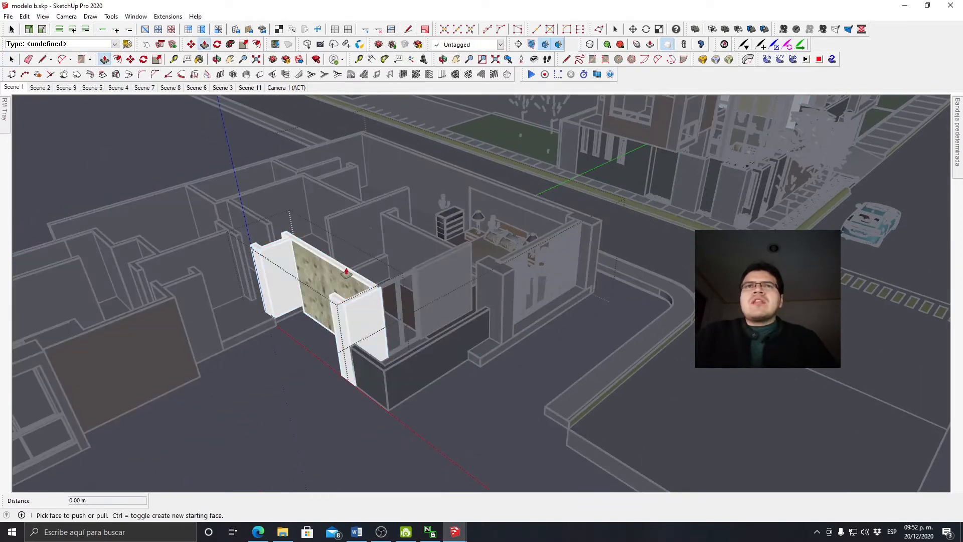
{"action": "left_click", "coordinate": [349, 269]}
{"action": "scroll", "coordinate": [349, 268], "scroll_direction": "down", "scroll_amount": 3}
{"action": "middle_click_drag", "start_coordinate": [351, 271], "coordinate": [357, 188]}
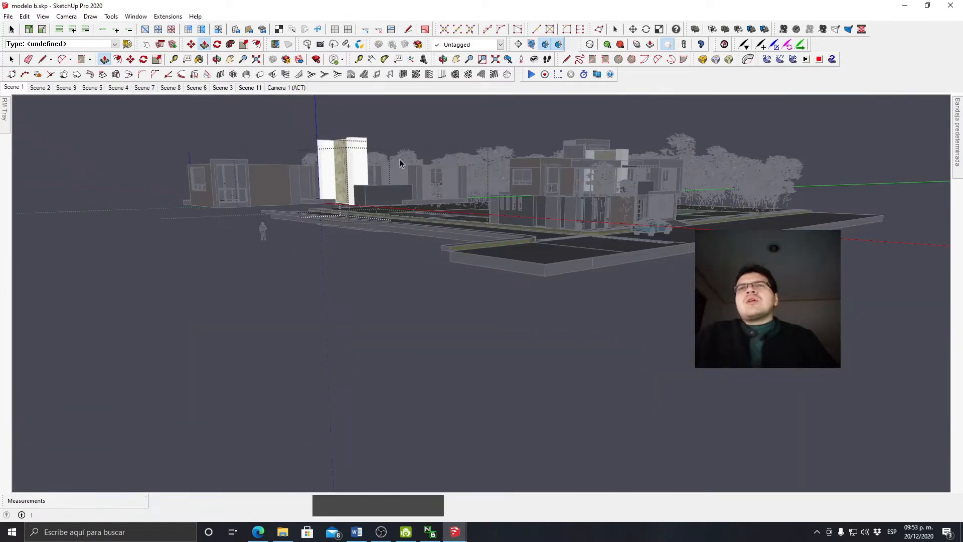
{"action": "key", "text": "Escape"}
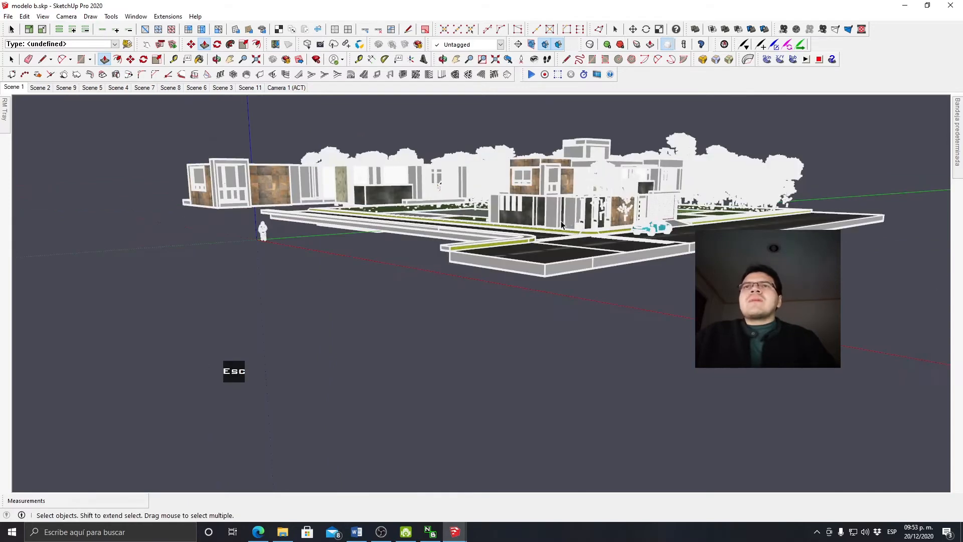
{"action": "middle_click_drag", "start_coordinate": [561, 221], "coordinate": [607, 361]}
{"action": "key", "text": "Escape"}
- Copy the ground-floor and street group about 82.23 m along the green axis, beyond the upper-floor copy
{"action": "left_click", "coordinate": [577, 235]}
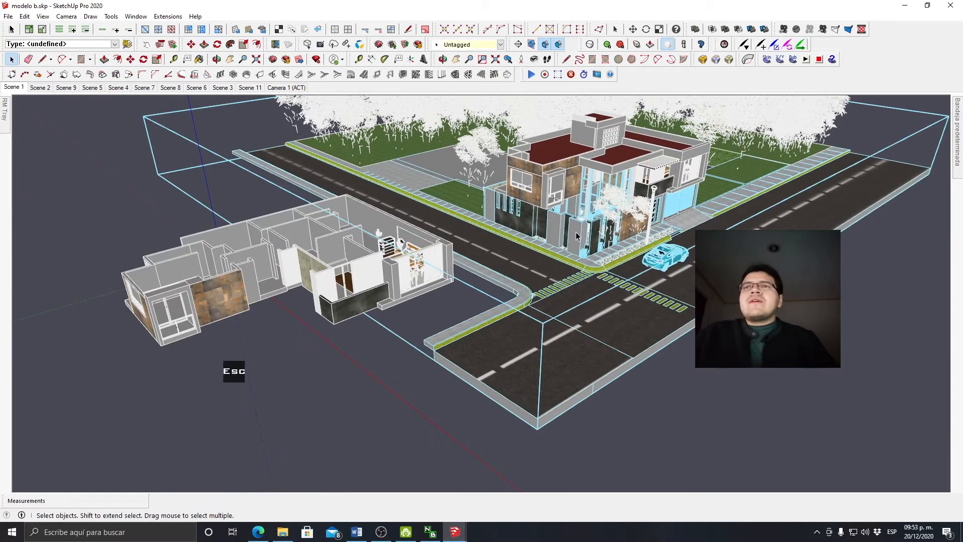
{"action": "middle_click_drag", "start_coordinate": [561, 241], "coordinate": [565, 208]}
{"action": "scroll", "coordinate": [556, 261], "scroll_direction": "down", "scroll_amount": 3}
{"action": "key", "text": "m"}
{"action": "key", "text": "ctrl"}
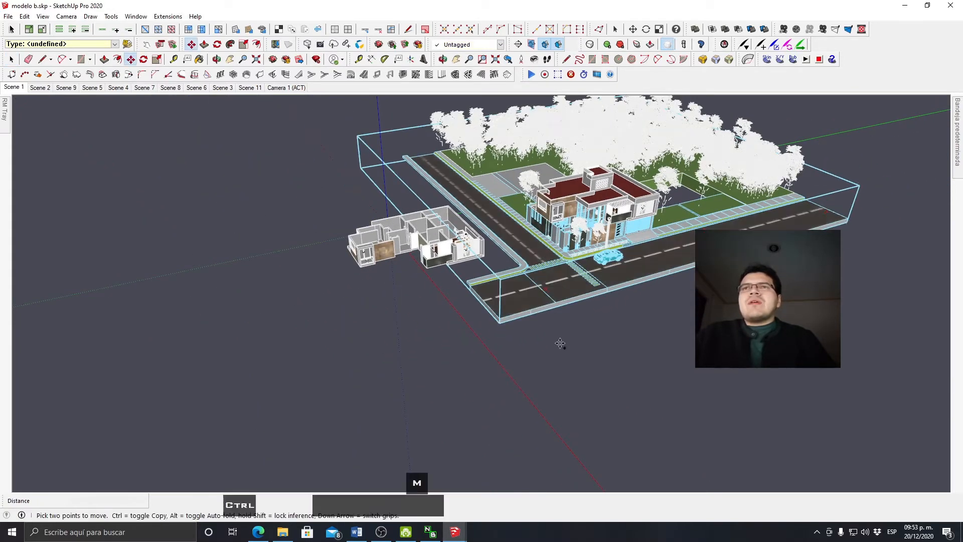
{"action": "left_click", "coordinate": [555, 342]}
{"action": "key", "text": "shift"}
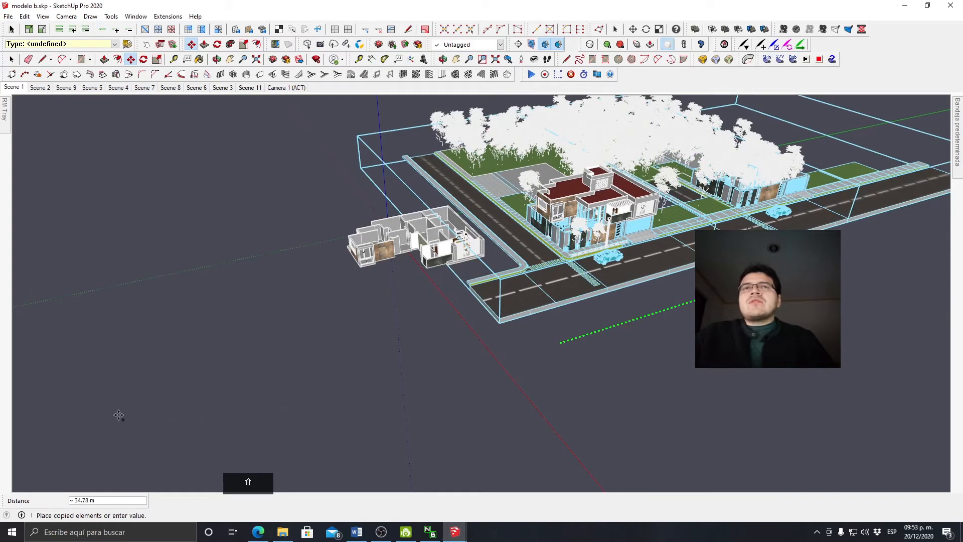
{"action": "scroll", "coordinate": [112, 417], "scroll_direction": "down", "scroll_amount": 2}
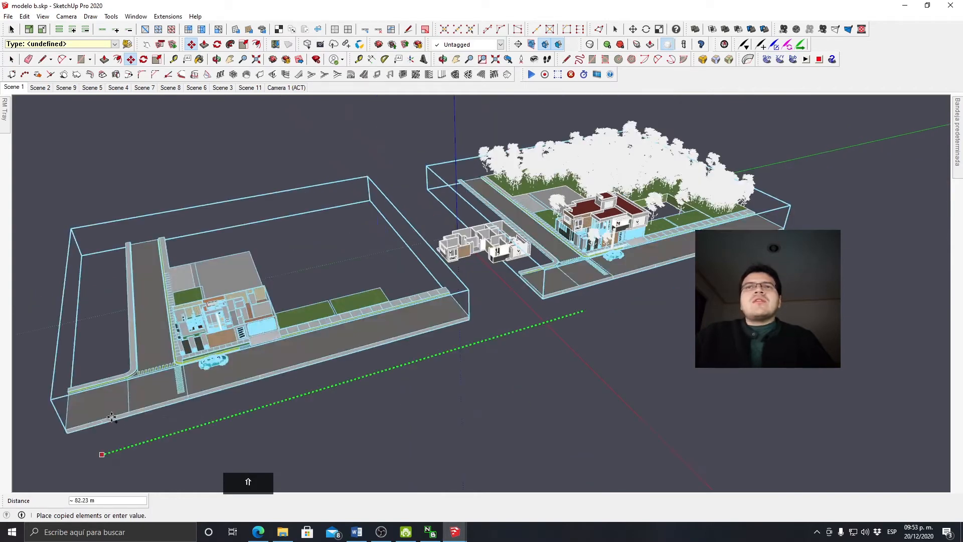
{"action": "left_click", "coordinate": [112, 419]}
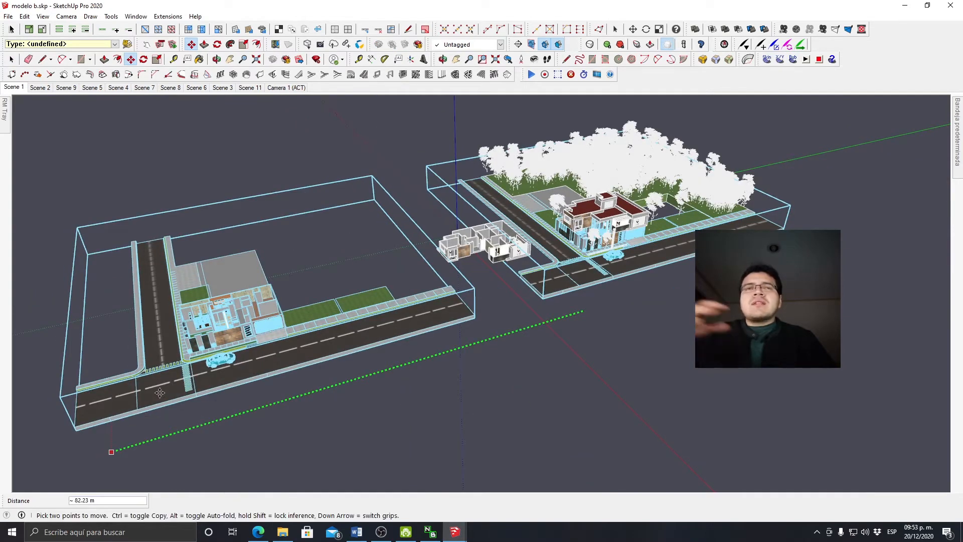
- Open the ground-floor copy's group and the front-facade group nested in it, and leave both groups
{"action": "key", "text": "space"}
{"action": "scroll", "coordinate": [250, 311], "scroll_direction": "up", "scroll_amount": 6}
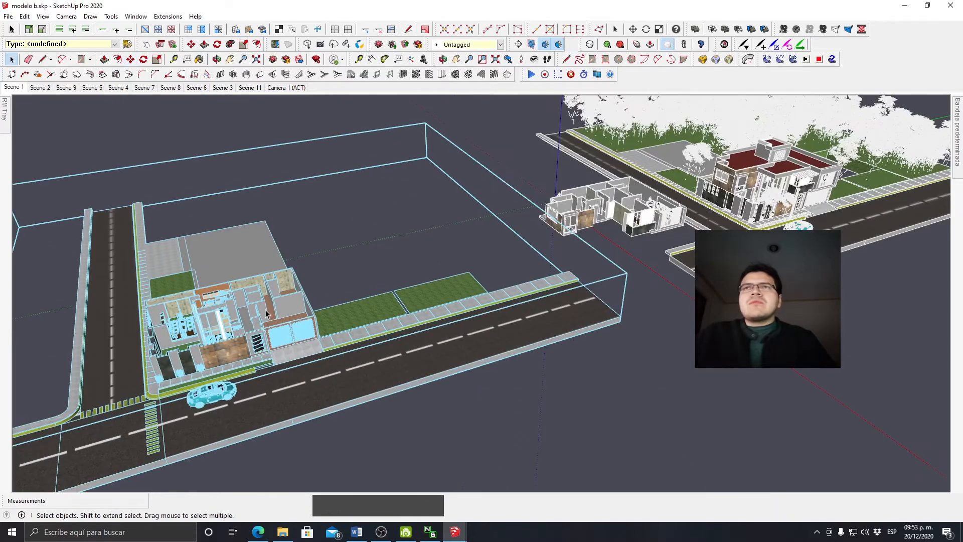
{"action": "scroll", "coordinate": [265, 279], "scroll_direction": "down", "scroll_amount": 2}
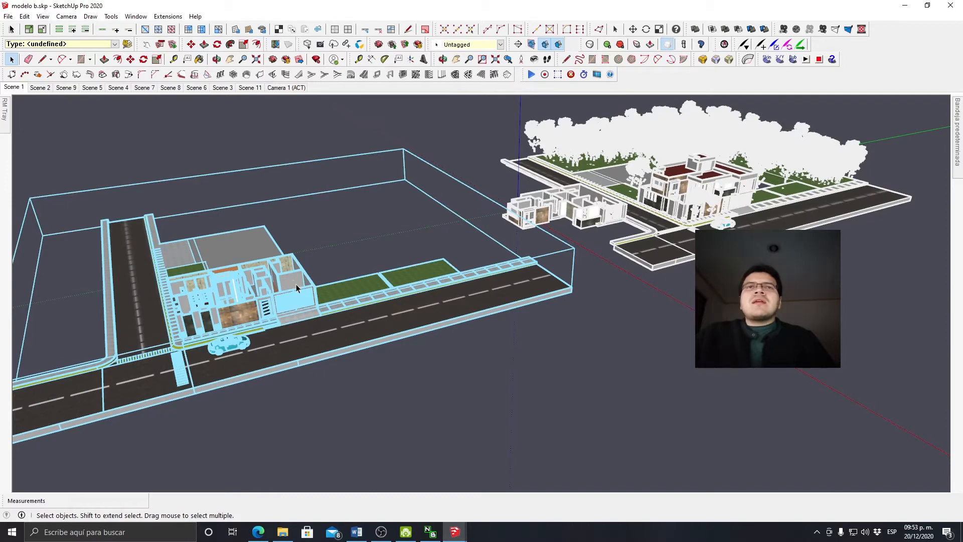
{"action": "double_click", "coordinate": [245, 311]}
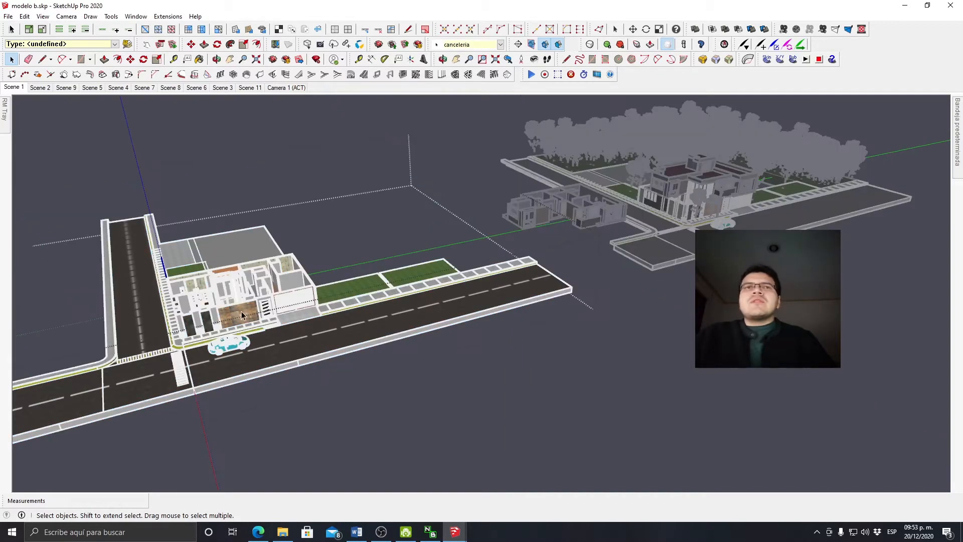
{"action": "left_click", "coordinate": [242, 311]}
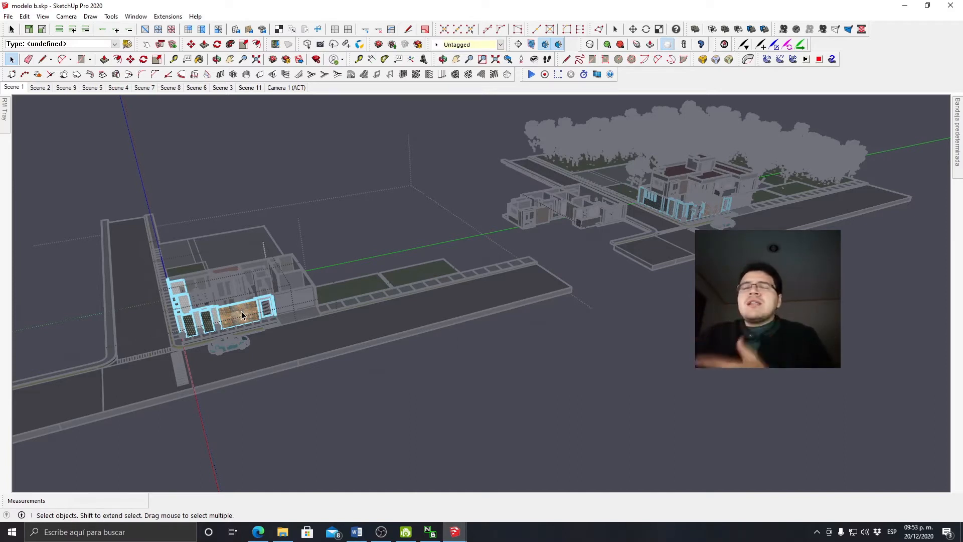
{"action": "key", "text": "Escape"}
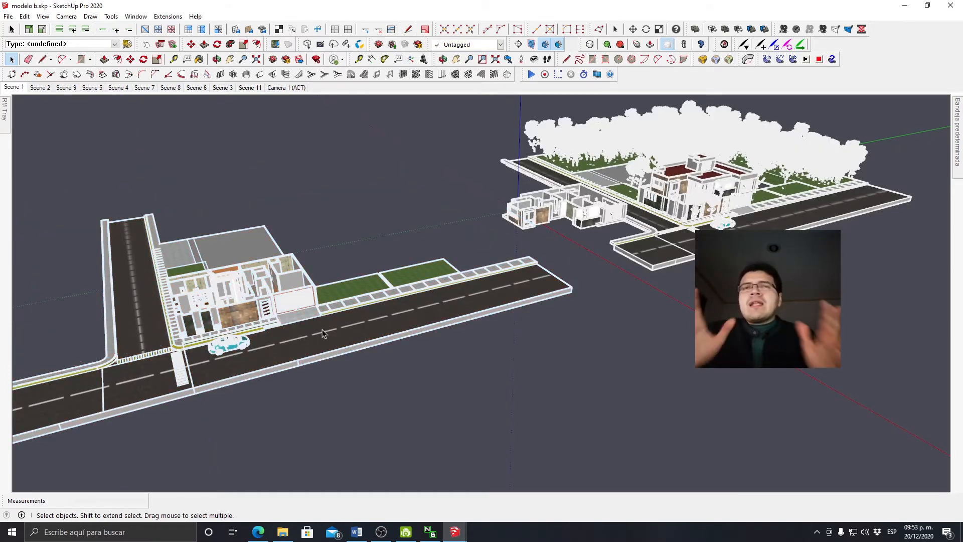
- Open the ground-floor copy for editing, select its entrance door and look up the Component Edit visibility options
{"action": "scroll", "coordinate": [269, 311], "scroll_direction": "up", "scroll_amount": 3}
{"action": "double_click", "coordinate": [269, 311]}
{"action": "left_click", "coordinate": [269, 311]}
{"action": "middle_click_drag", "start_coordinate": [269, 311], "coordinate": [311, 312]}
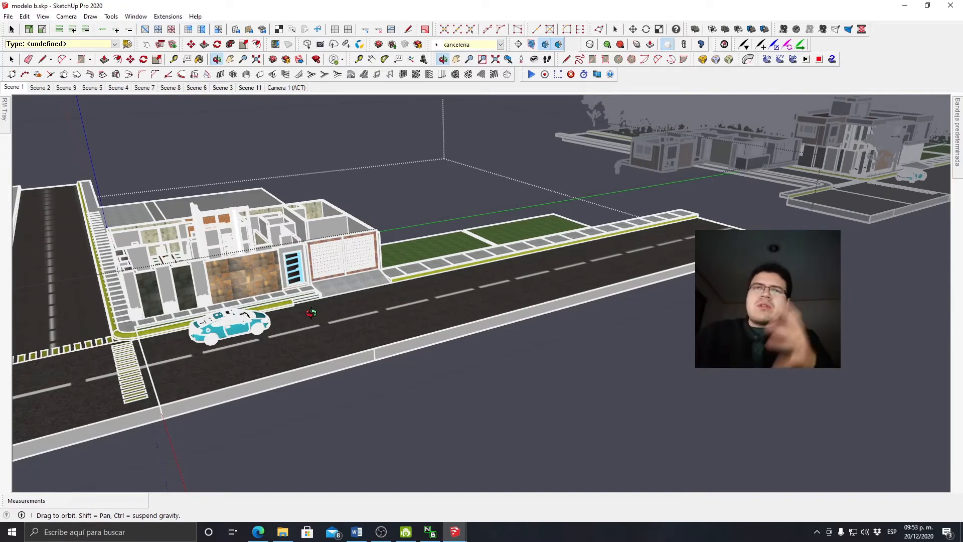
{"action": "middle_click_drag", "start_coordinate": [311, 313], "coordinate": [312, 313]}
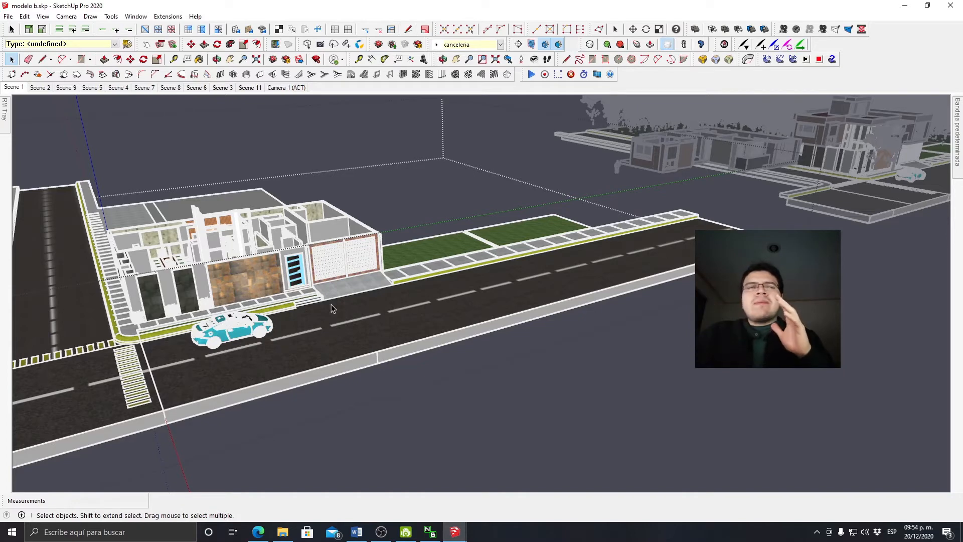
{"action": "left_click", "coordinate": [44, 16]}
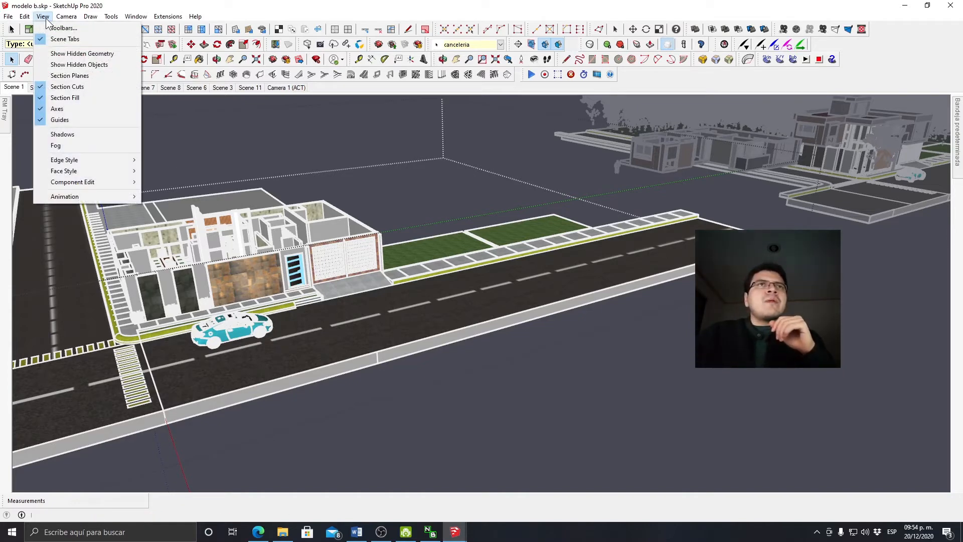
{"action": "mouse_move", "coordinate": [104, 182]}
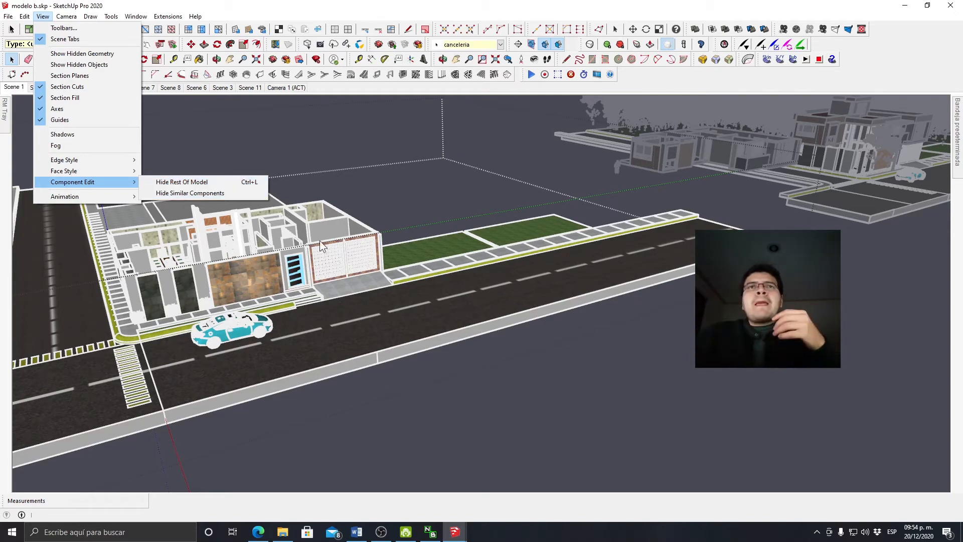
- Select the ground-floor walls in the open copy and hide the rest of the model during group editing
{"action": "left_click", "coordinate": [339, 240]}
{"action": "middle_click_drag", "start_coordinate": [339, 240], "coordinate": [362, 254]}
{"action": "left_click", "coordinate": [362, 253]}
{"action": "key", "text": "ctrl+l"}
{"action": "scroll", "coordinate": [407, 258], "scroll_direction": "up", "scroll_amount": 1}
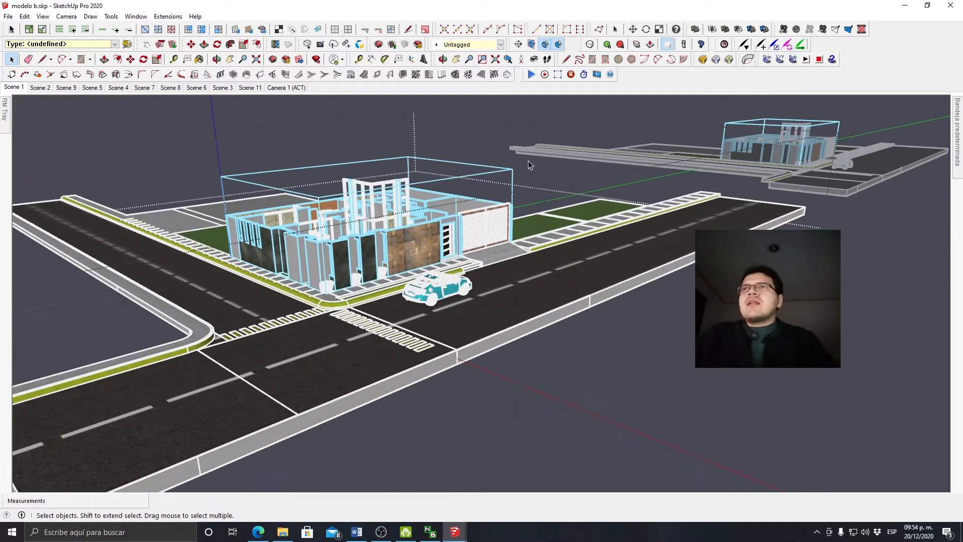
{"action": "middle_click_drag", "start_coordinate": [535, 262], "coordinate": [446, 271]}
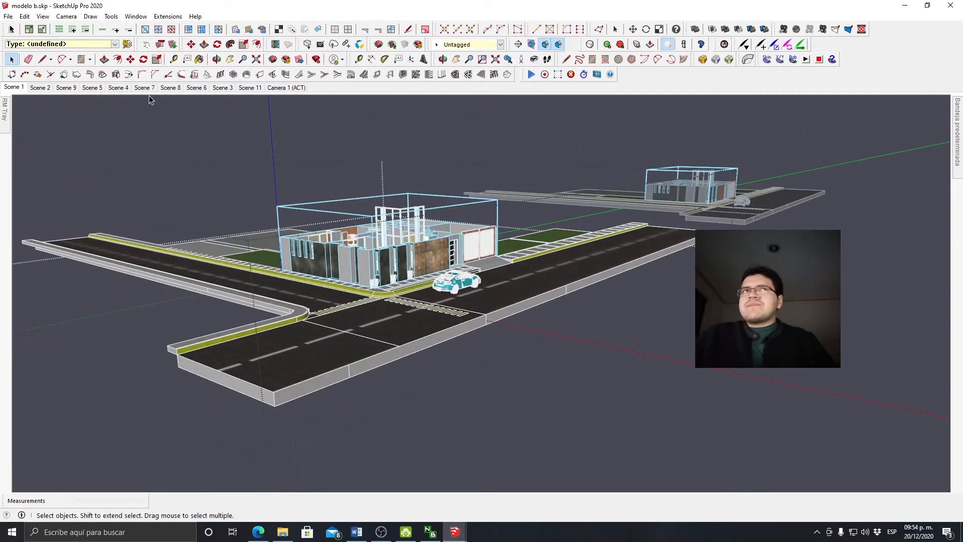
- Show the rest of the model again, review the Component Edit options and select the copy's slabs and street levels
{"action": "key", "text": "ctrl+l"}
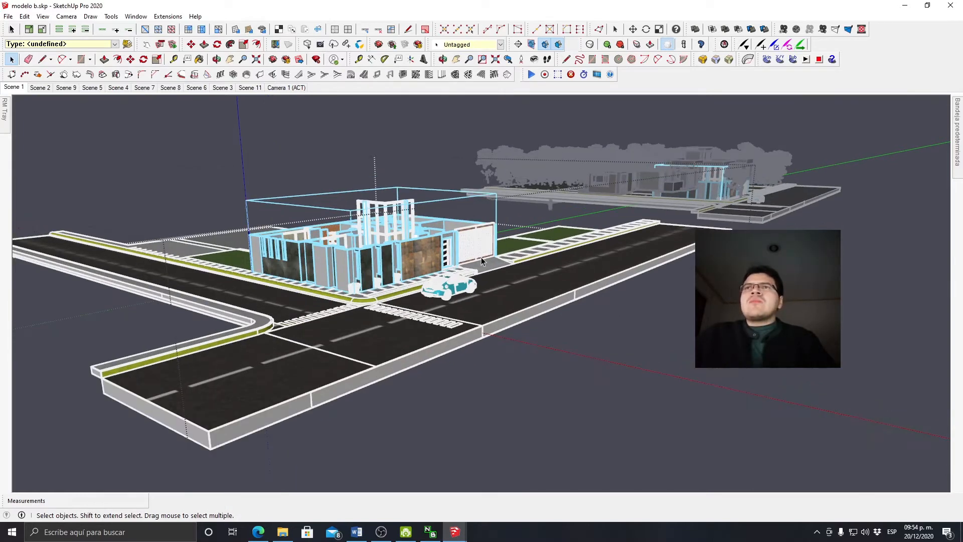
{"action": "scroll", "coordinate": [480, 256], "scroll_direction": "up", "scroll_amount": 3}
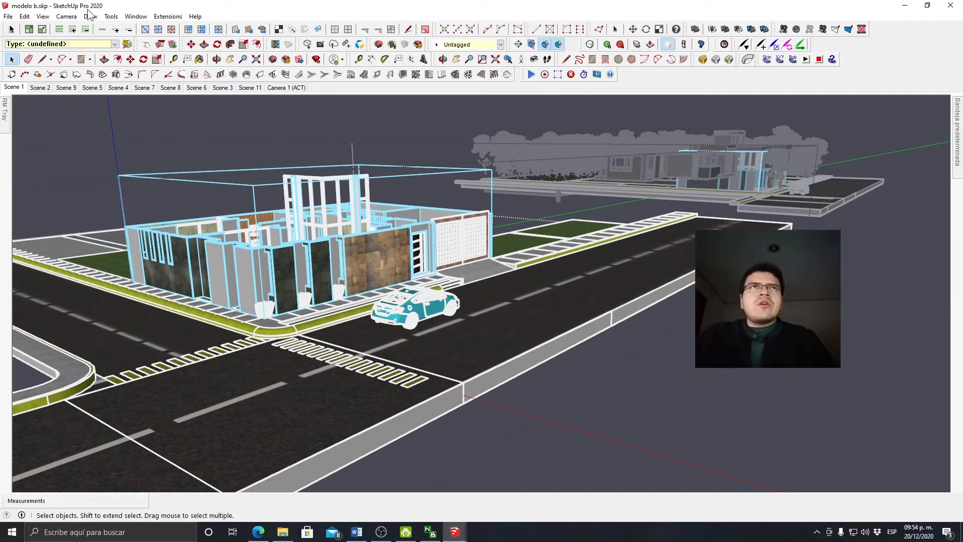
{"action": "left_click", "coordinate": [66, 16]}
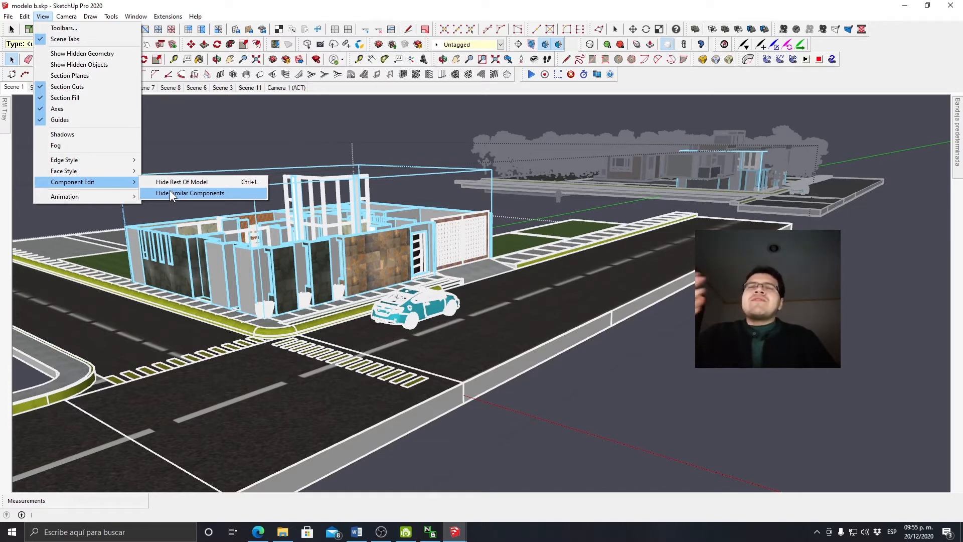
{"action": "left_click", "coordinate": [561, 308]}
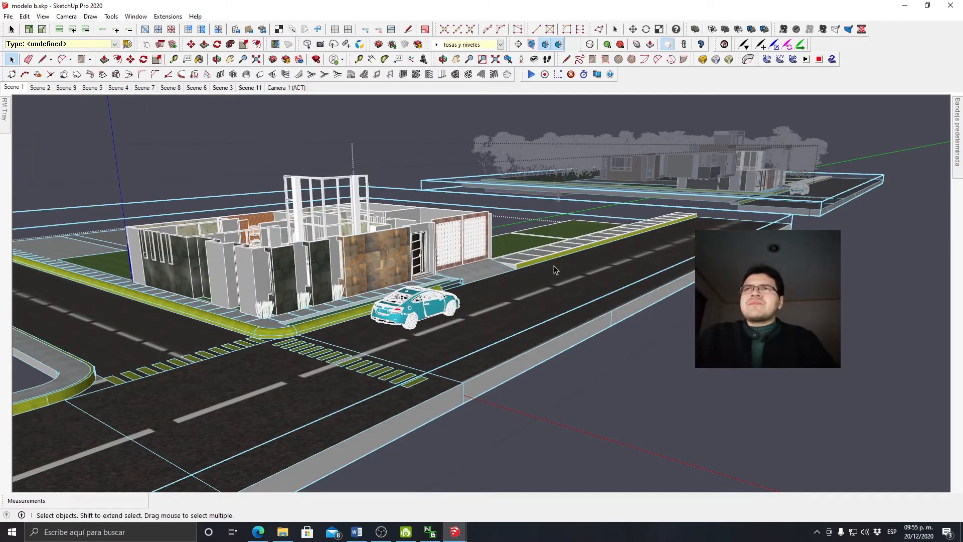
- Select the ground-floor walls and hide both the rest of the model and similar components during group editing
{"action": "left_click", "coordinate": [415, 247]}
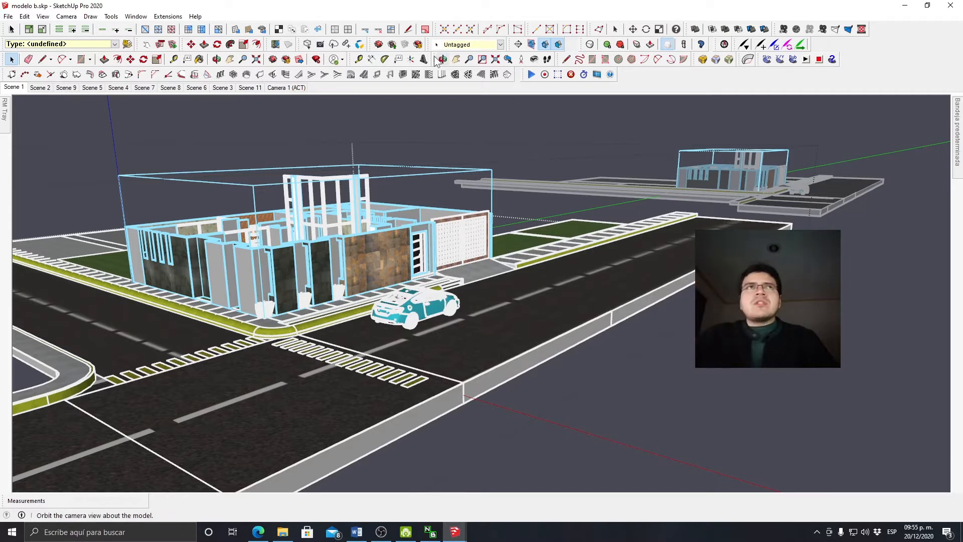
{"action": "left_click", "coordinate": [43, 16]}
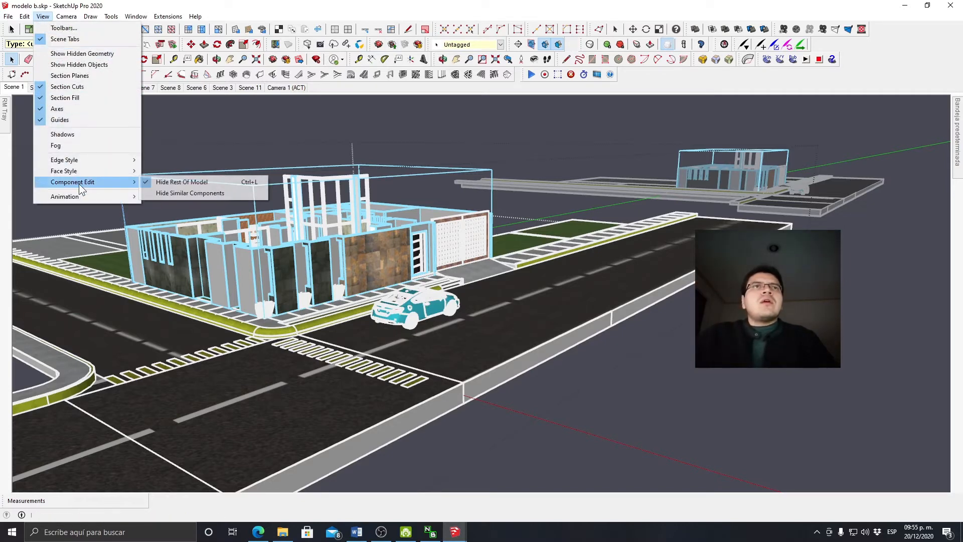
{"action": "left_click", "coordinate": [185, 196]}
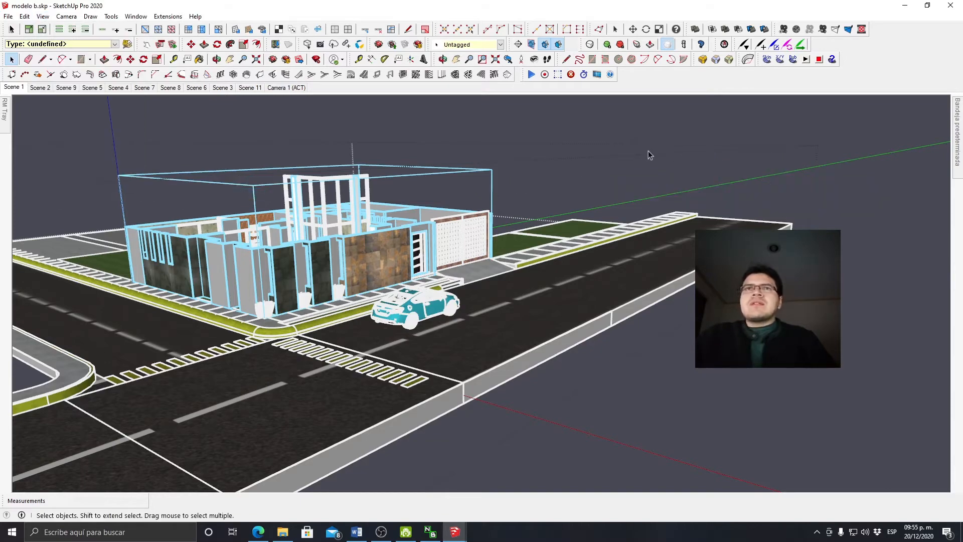
{"action": "middle_click_drag", "start_coordinate": [648, 151], "coordinate": [417, 163]}
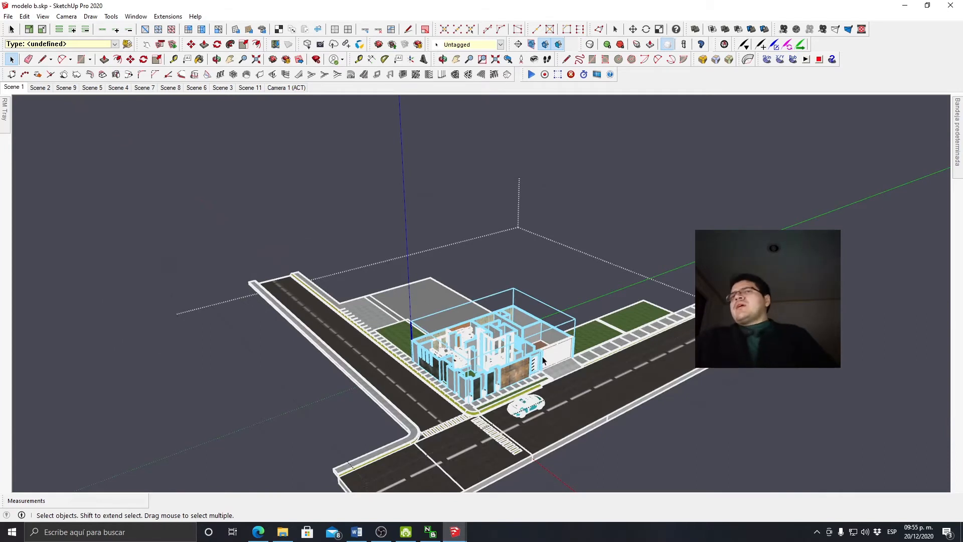
{"action": "scroll", "coordinate": [543, 360], "scroll_direction": "up", "scroll_amount": 2}
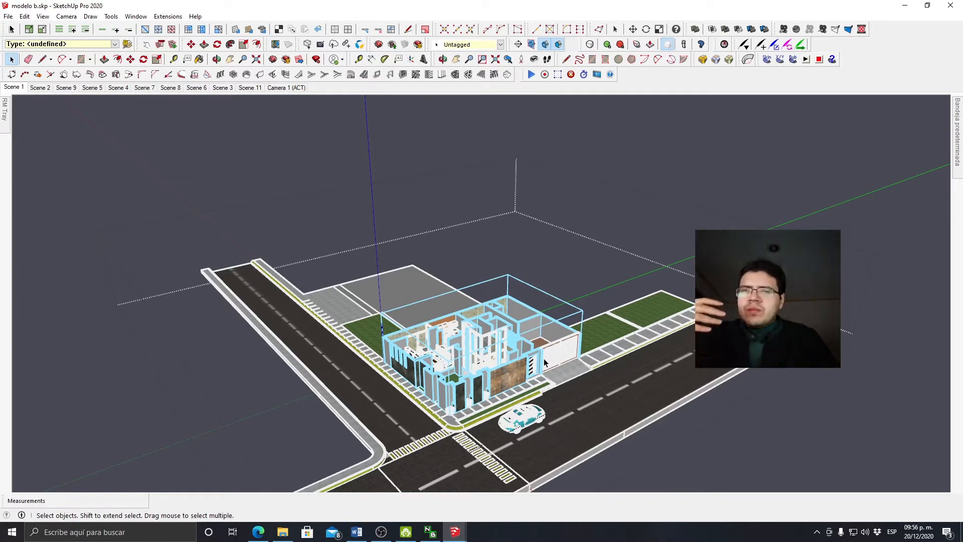
{"action": "key", "text": "Escape"}
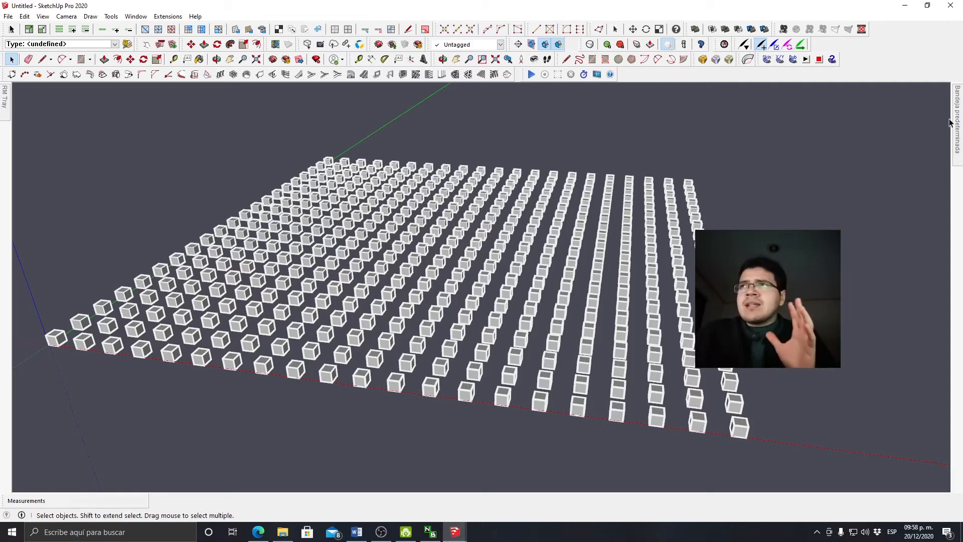
- Collapse Entity Info and Tags in the default tray of the cube-grid model, and look through Instructor and Components
{"action": "mouse_move", "coordinate": [956, 125]}
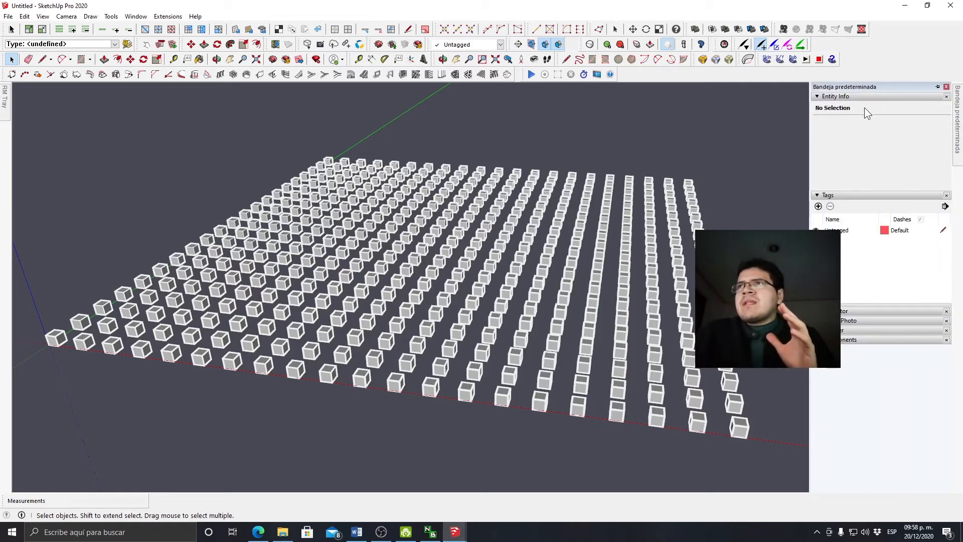
{"action": "left_click", "coordinate": [854, 96]}
{"action": "left_click", "coordinate": [849, 106]}
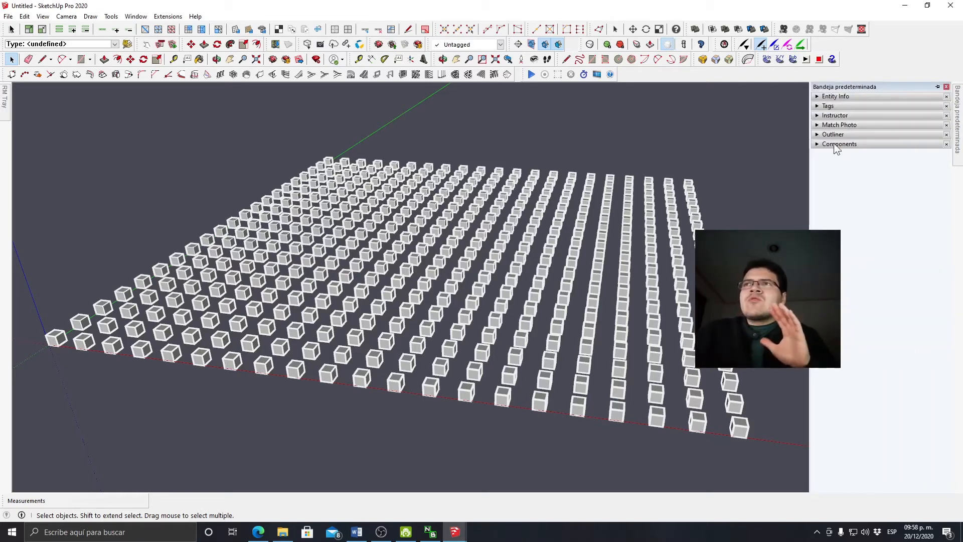
{"action": "left_click", "coordinate": [826, 116]}
{"action": "left_click", "coordinate": [826, 116]}
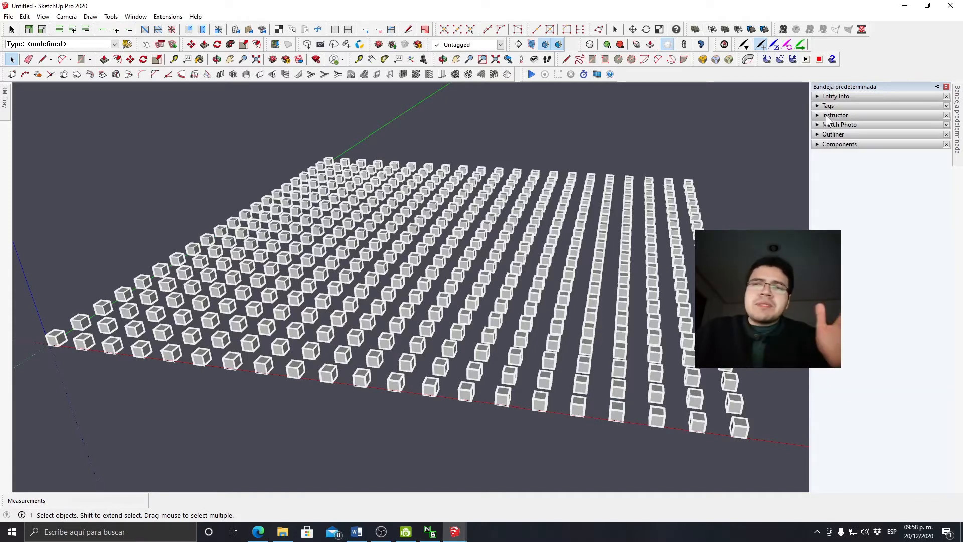
{"action": "left_click", "coordinate": [829, 143]}
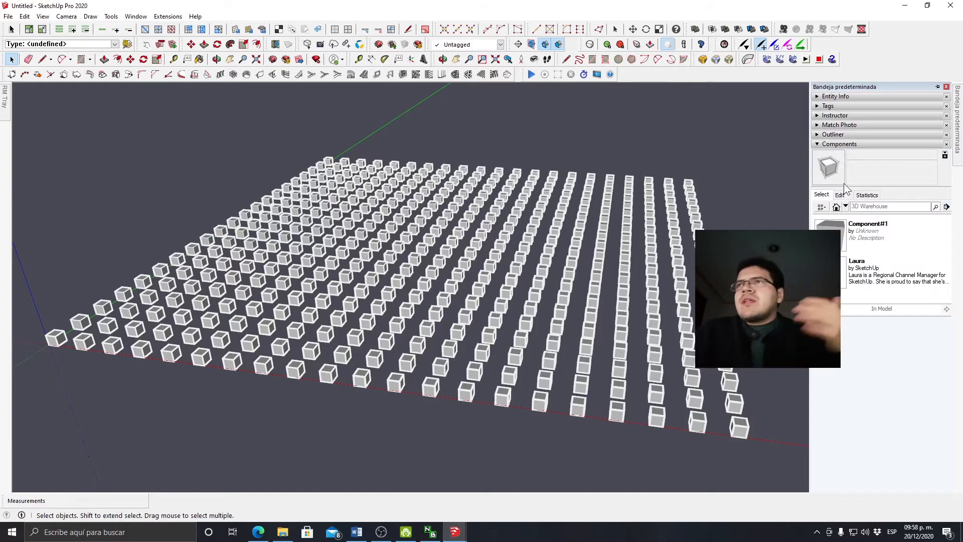
{"action": "left_click", "coordinate": [840, 196]}
{"action": "left_click", "coordinate": [836, 144]}
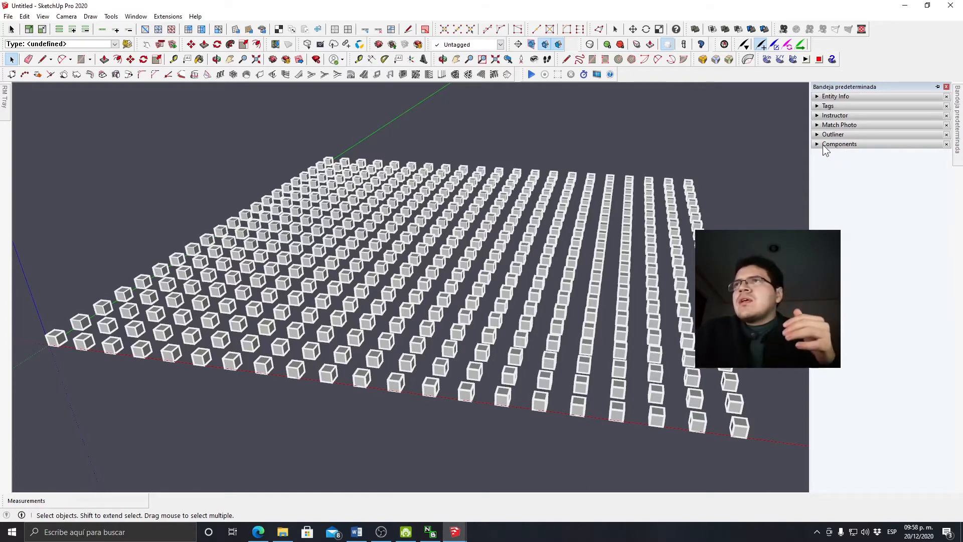
- Collapse Styles in the RM Tray, expand Materials and compare its Select and Edit pages
{"action": "mouse_move", "coordinate": [5, 104]}
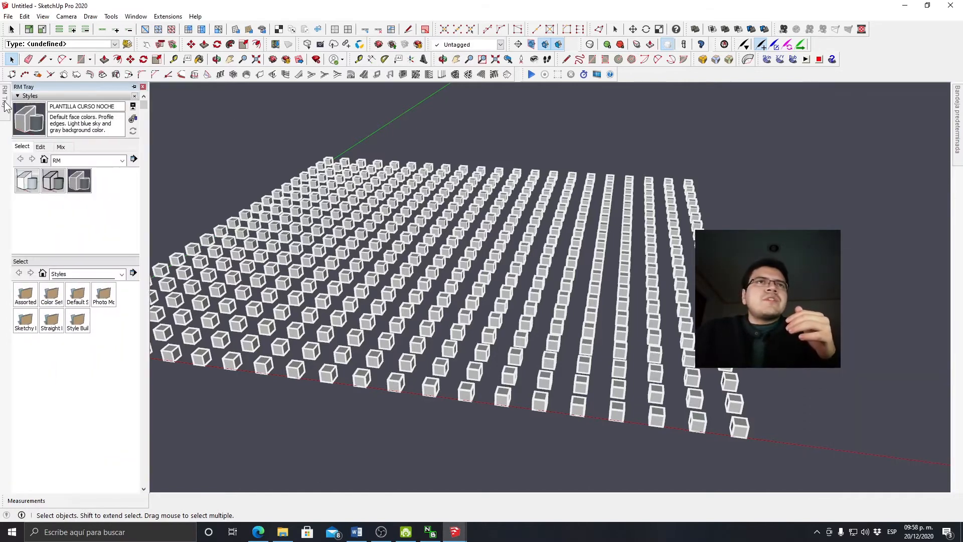
{"action": "left_click", "coordinate": [41, 99]}
{"action": "left_click", "coordinate": [44, 116]}
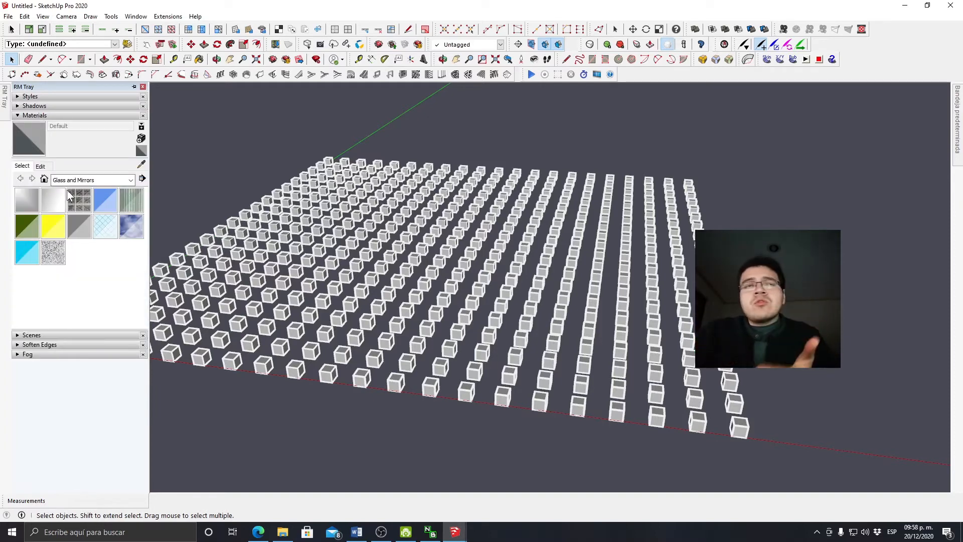
{"action": "left_click", "coordinate": [40, 166]}
{"action": "left_click", "coordinate": [22, 166]}
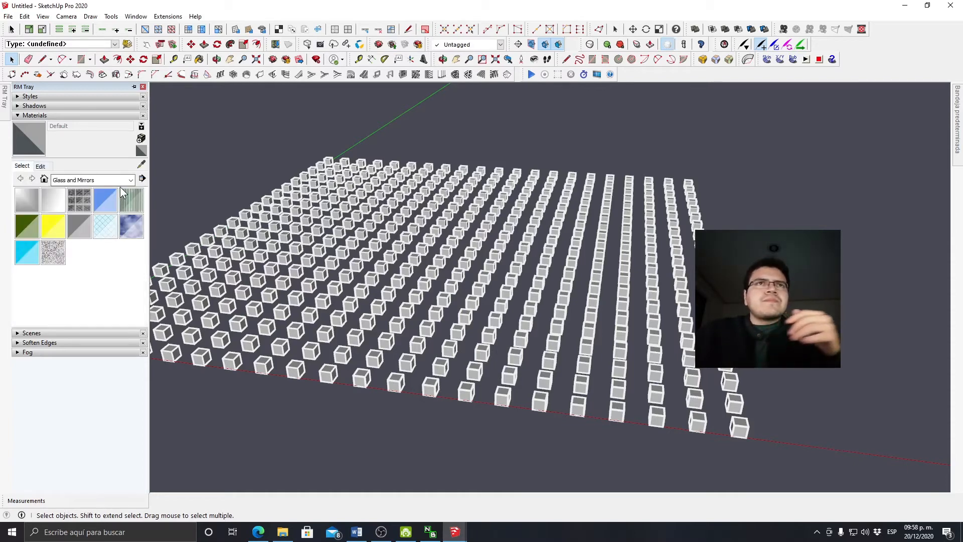
{"action": "left_click", "coordinate": [40, 166]}
{"action": "left_click", "coordinate": [22, 165]}
- Choose the bright red Color A05 from the Colors material collection as the paint material
{"action": "left_click", "coordinate": [90, 180]}
{"action": "scroll", "coordinate": [91, 245], "scroll_direction": "up", "scroll_amount": 1}
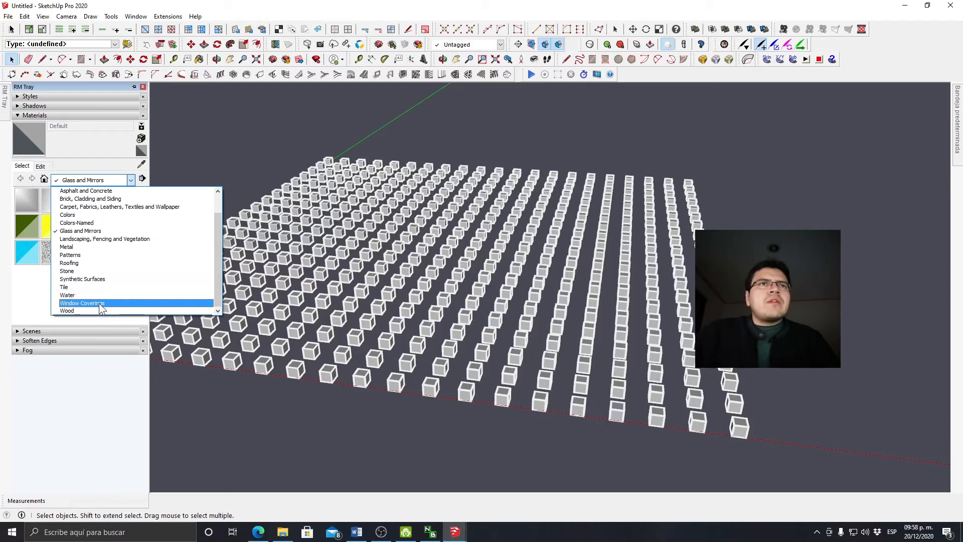
{"action": "scroll", "coordinate": [101, 296], "scroll_direction": "up", "scroll_amount": 1}
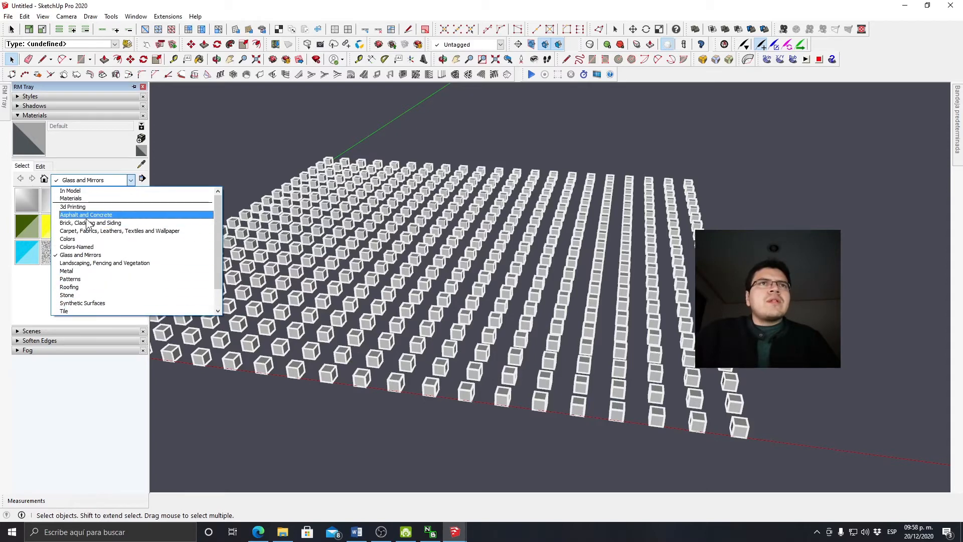
{"action": "left_click", "coordinate": [114, 241]}
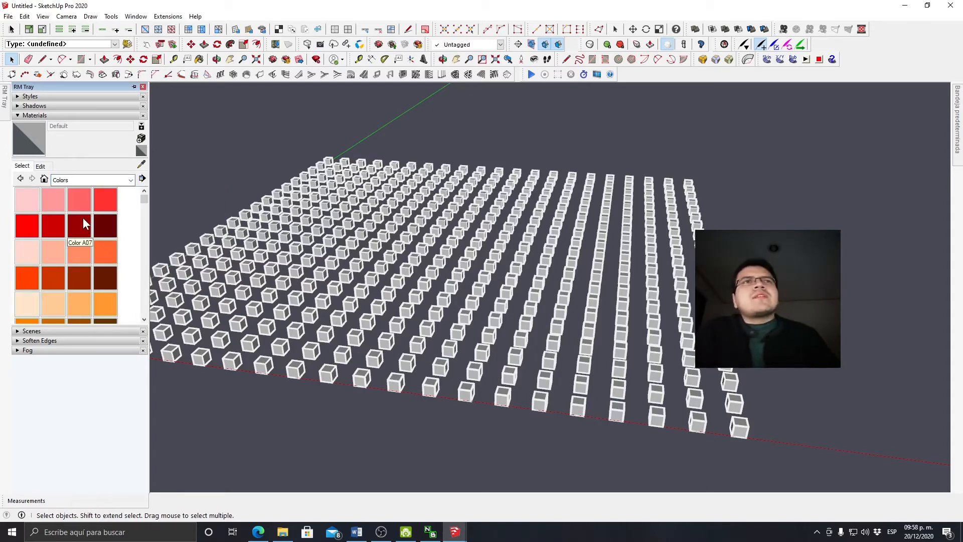
{"action": "left_click", "coordinate": [28, 226]}
{"action": "scroll", "coordinate": [362, 244], "scroll_direction": "up", "scroll_amount": 3}
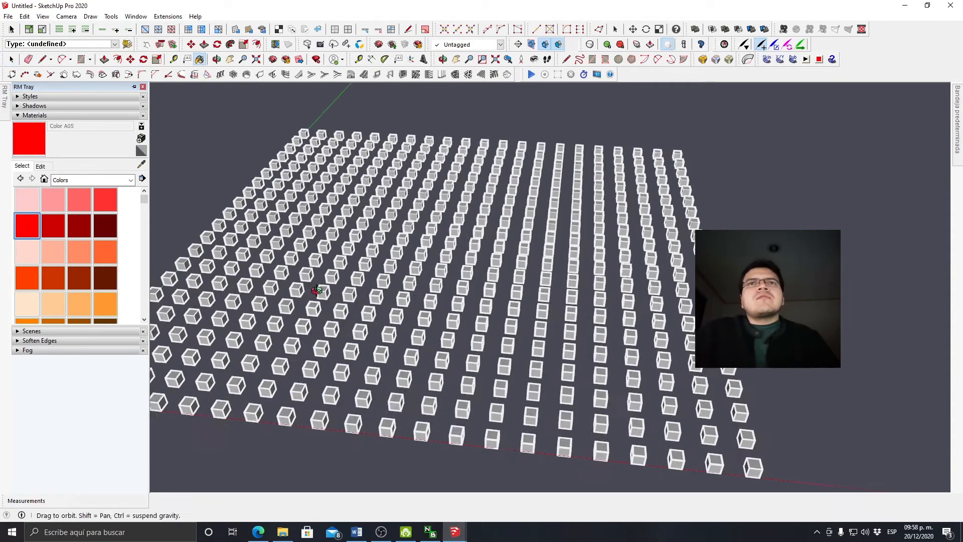
- Paint a three-by-three block of nine cubes in the middle of the grid with red Color A05
{"action": "scroll", "coordinate": [387, 229], "scroll_direction": "down", "scroll_amount": 3}
{"action": "left_click", "coordinate": [382, 249]}
{"action": "left_click", "coordinate": [388, 237]}
{"action": "left_click", "coordinate": [393, 225]}
{"action": "left_click", "coordinate": [414, 227]}
{"action": "left_click", "coordinate": [410, 239]}
{"action": "left_click", "coordinate": [405, 250]}
{"action": "mouse_move", "coordinate": [459, 206]}
{"action": "middle_mouse_down"}
{"action": "mouse_move", "coordinate": [604, 107]}
{"action": "mouse_move", "coordinate": [445, 224]}
{"action": "mouse_move", "coordinate": [559, 163]}
{"action": "mouse_move", "coordinate": [392, 241]}
{"action": "middle_mouse_up"}
{"action": "scroll", "coordinate": [391, 242], "scroll_direction": "up", "scroll_amount": 1}
{"action": "scroll", "coordinate": [391, 242], "scroll_direction": "up", "scroll_amount": 1}
{"action": "left_click", "coordinate": [353, 221]}
{"action": "left_click", "coordinate": [347, 242]}
{"action": "left_click", "coordinate": [342, 263]}
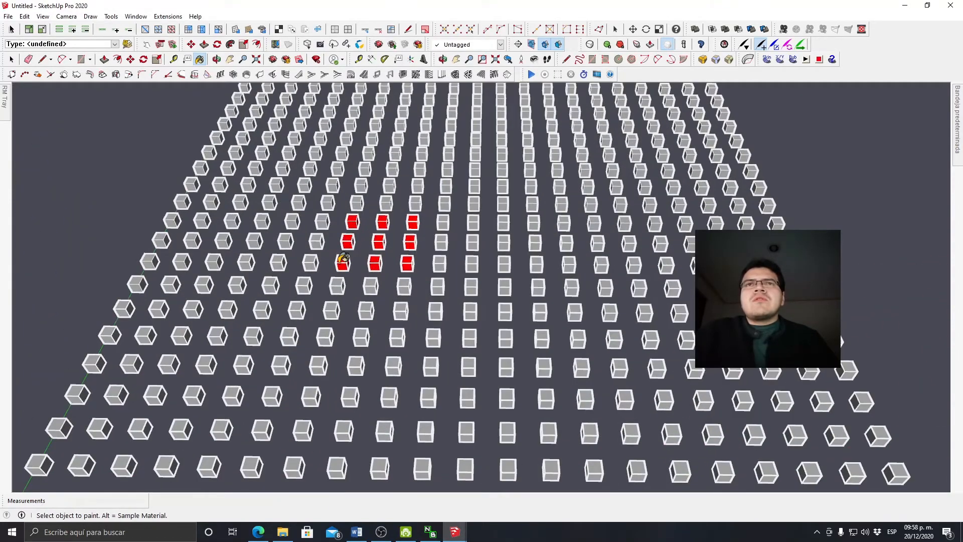
- Select the nine red cubes and make them a unique component separate from the gray cubes
{"action": "scroll", "coordinate": [456, 233], "scroll_direction": "down", "scroll_amount": 2}
{"action": "middle_click_drag", "start_coordinate": [456, 232], "coordinate": [504, 304]}
{"action": "scroll", "coordinate": [406, 237], "scroll_direction": "up", "scroll_amount": 2}
{"action": "left_click_drag", "start_coordinate": [390, 208], "coordinate": [511, 321]}
{"action": "middle_click_drag", "start_coordinate": [489, 267], "coordinate": [401, 289]}
{"action": "left_click", "coordinate": [396, 290], "text": "shift"}
{"action": "right_click", "coordinate": [404, 287]}
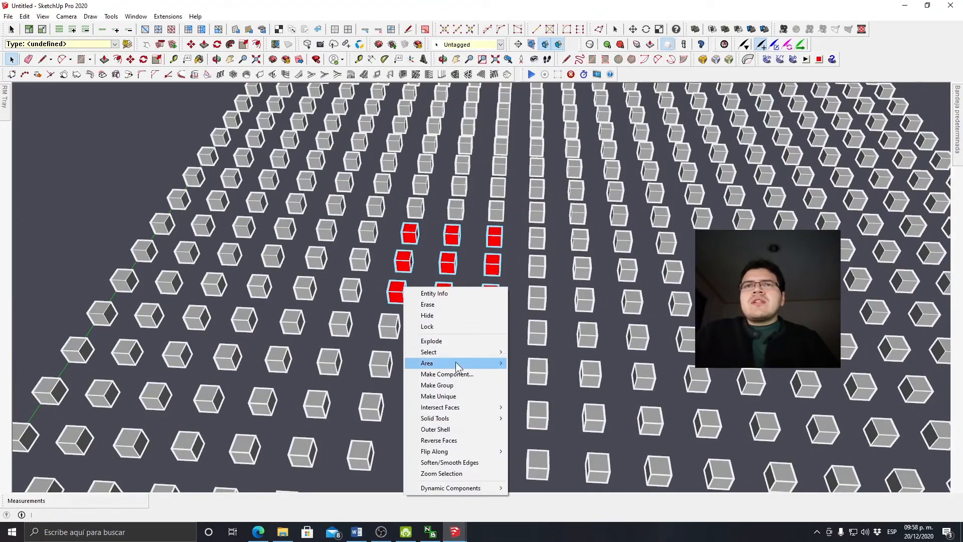
{"action": "left_click", "coordinate": [462, 396]}
- Try to push/pull the top face of a gray cube in front of the red block within its component
{"action": "scroll", "coordinate": [447, 281], "scroll_direction": "down", "scroll_amount": 3}
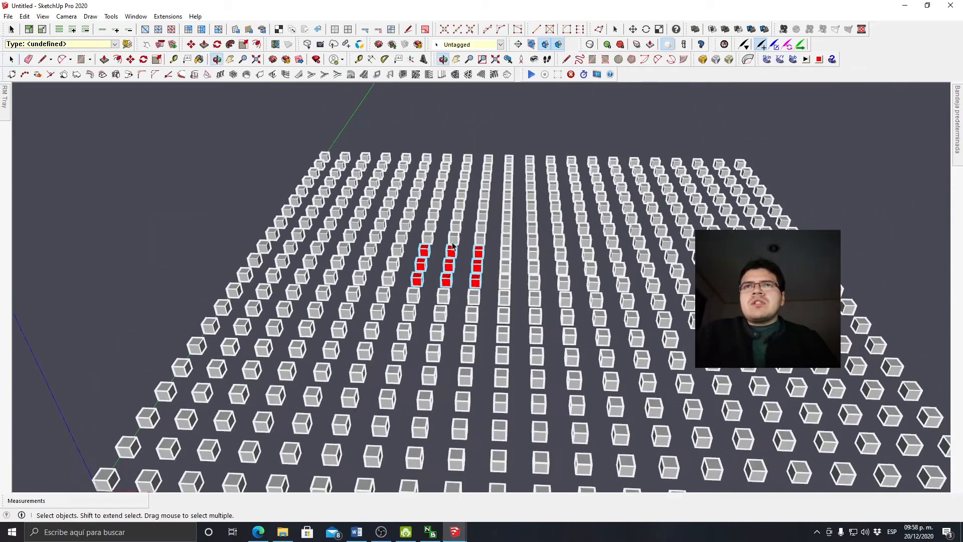
{"action": "scroll", "coordinate": [444, 296], "scroll_direction": "down", "scroll_amount": 2}
{"action": "key", "text": "p"}
{"action": "left_click_drag", "start_coordinate": [441, 290], "coordinate": [438, 234]}
{"action": "key", "text": "Escape"}
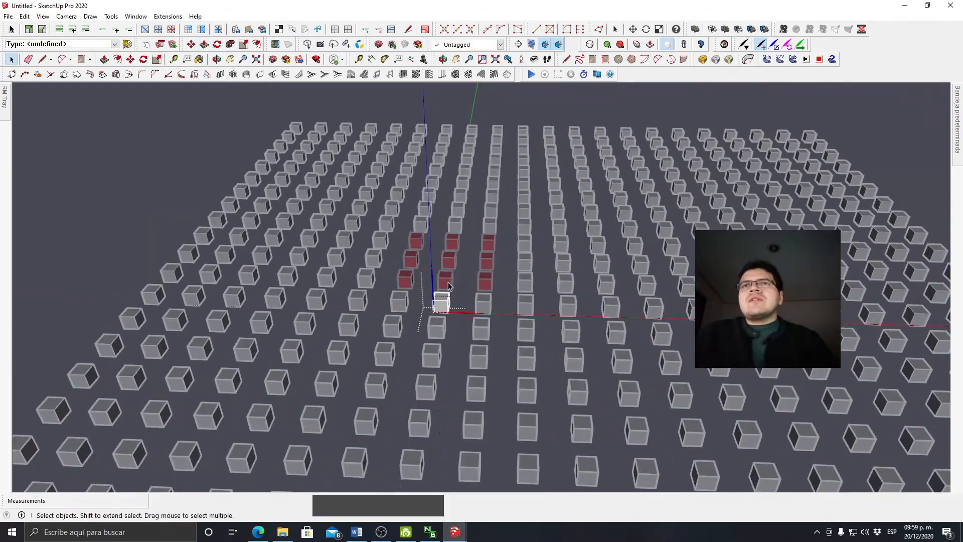
{"action": "key", "text": "Escape"}
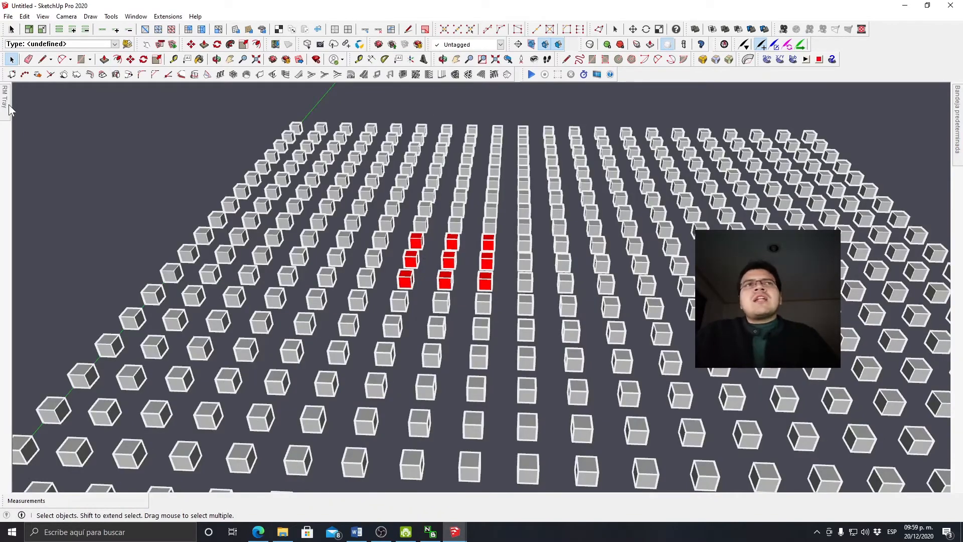
{"action": "mouse_move", "coordinate": [6, 103]}
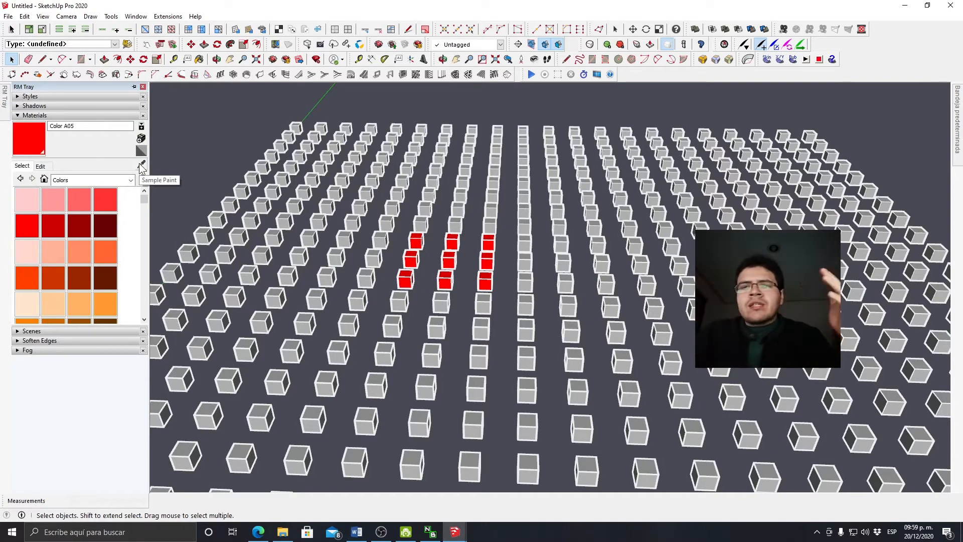
{"action": "scroll", "coordinate": [402, 234], "scroll_direction": "down", "scroll_amount": 5}
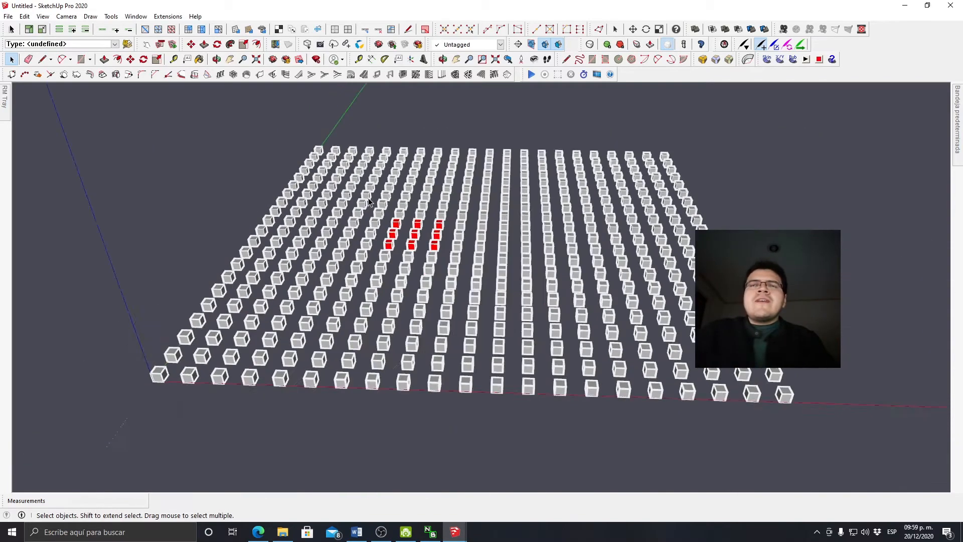
{"action": "scroll", "coordinate": [402, 233], "scroll_direction": "up", "scroll_amount": 2}
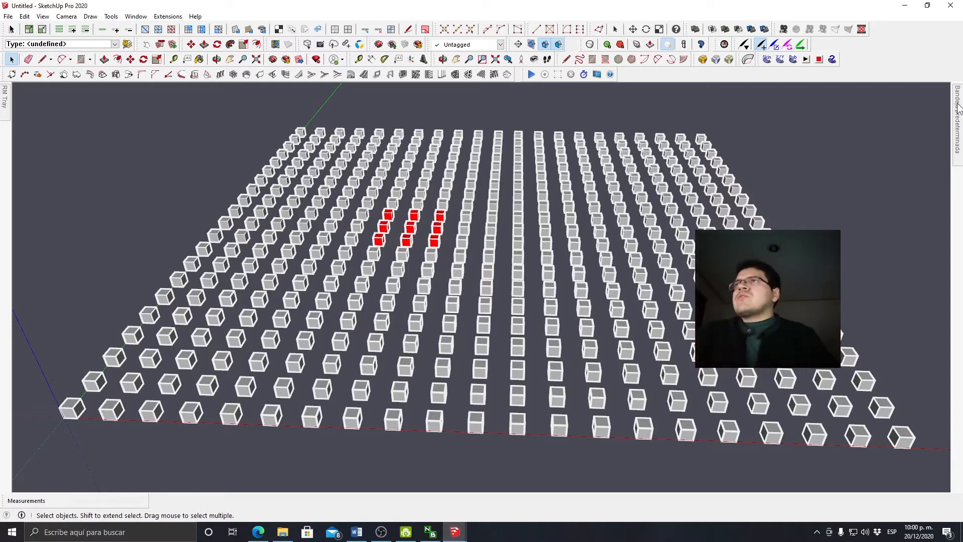
{"action": "mouse_move", "coordinate": [958, 108]}
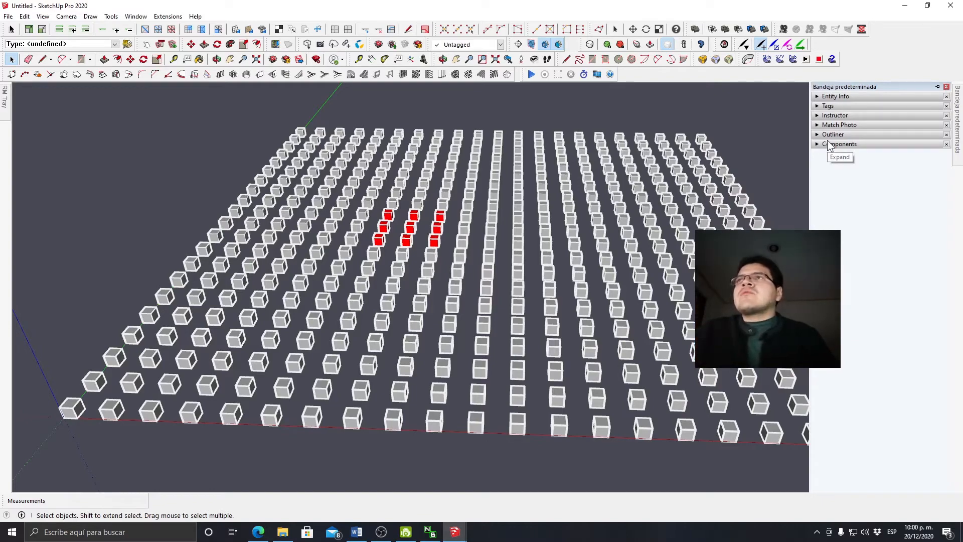
- Select a block of eight gray cubes, two wide and four deep, beside the red block, and collapse Materials in the RM Tray
{"action": "scroll", "coordinate": [542, 185], "scroll_direction": "down", "scroll_amount": 3}
{"action": "middle_click_drag", "start_coordinate": [542, 185], "coordinate": [526, 211]}
{"action": "scroll", "coordinate": [526, 211], "scroll_direction": "up", "scroll_amount": 4}
{"action": "scroll", "coordinate": [518, 209], "scroll_direction": "down", "scroll_amount": 3}
{"action": "scroll", "coordinate": [519, 209], "scroll_direction": "up", "scroll_amount": 3}
{"action": "left_click_drag", "start_coordinate": [518, 209], "coordinate": [591, 305]}
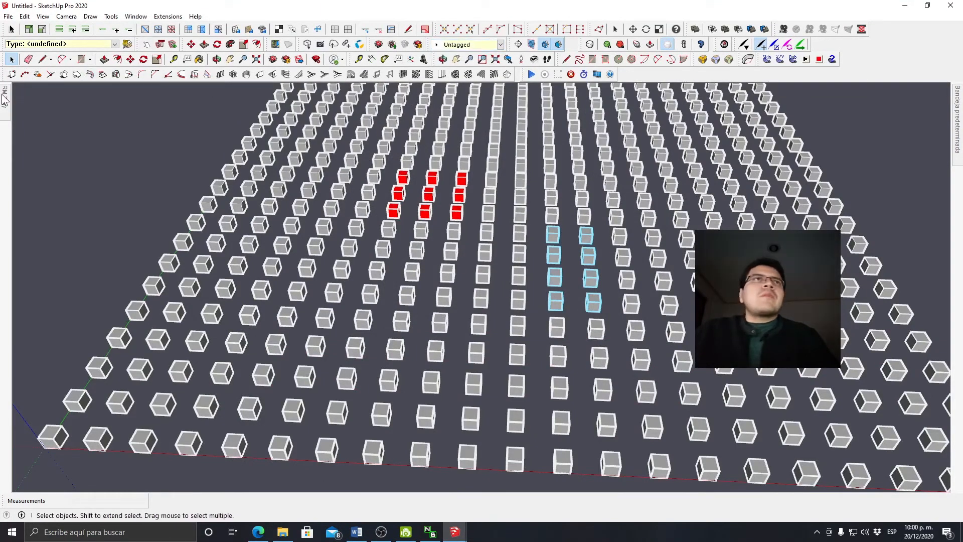
{"action": "mouse_move", "coordinate": [5, 98]}
{"action": "left_click", "coordinate": [19, 115]}
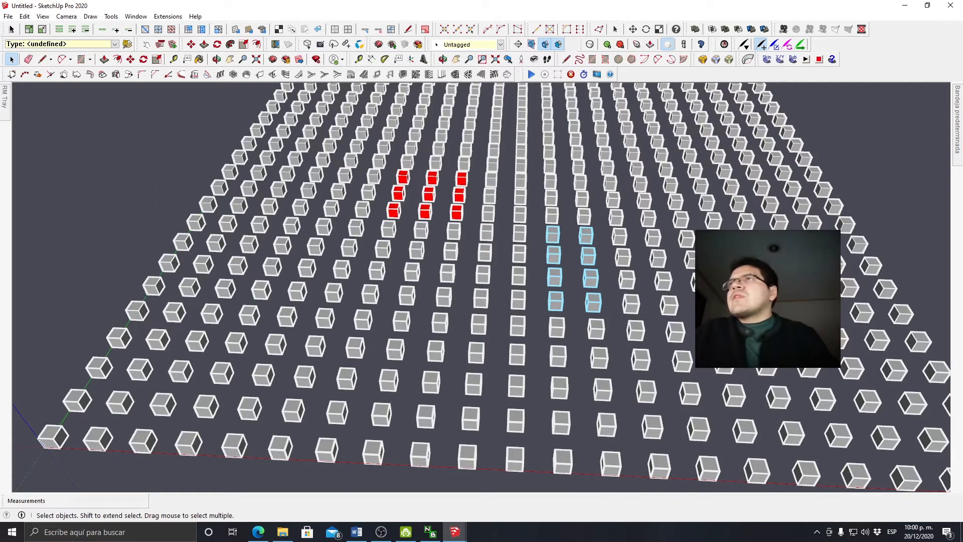
- Expand Tags in the default tray and add a new tag named "diferente"
{"action": "mouse_move", "coordinate": [959, 123]}
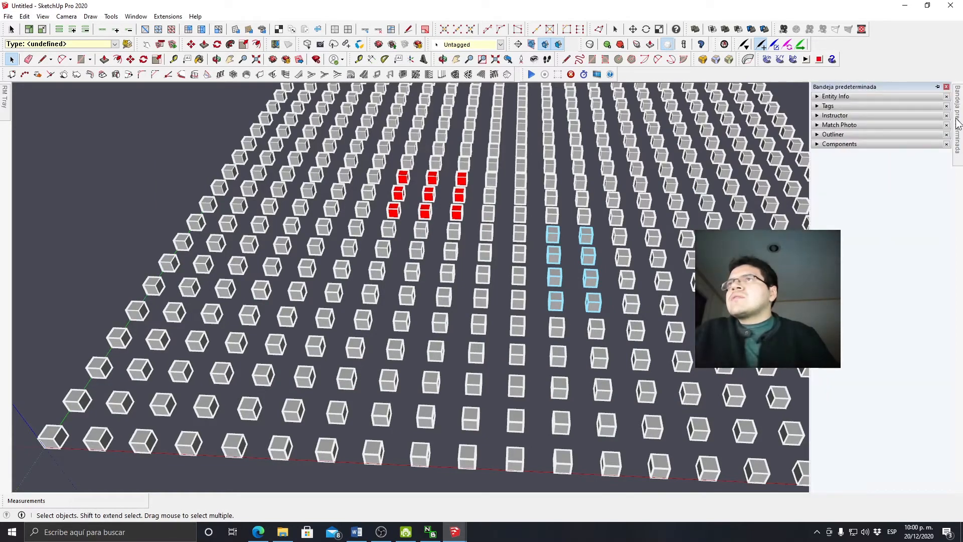
{"action": "left_click", "coordinate": [851, 106]}
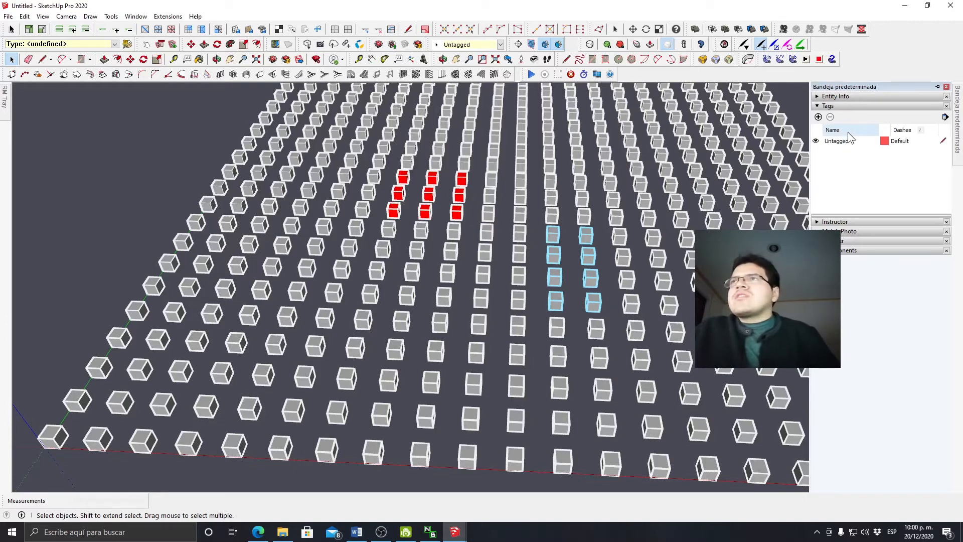
{"action": "left_click", "coordinate": [818, 117]}
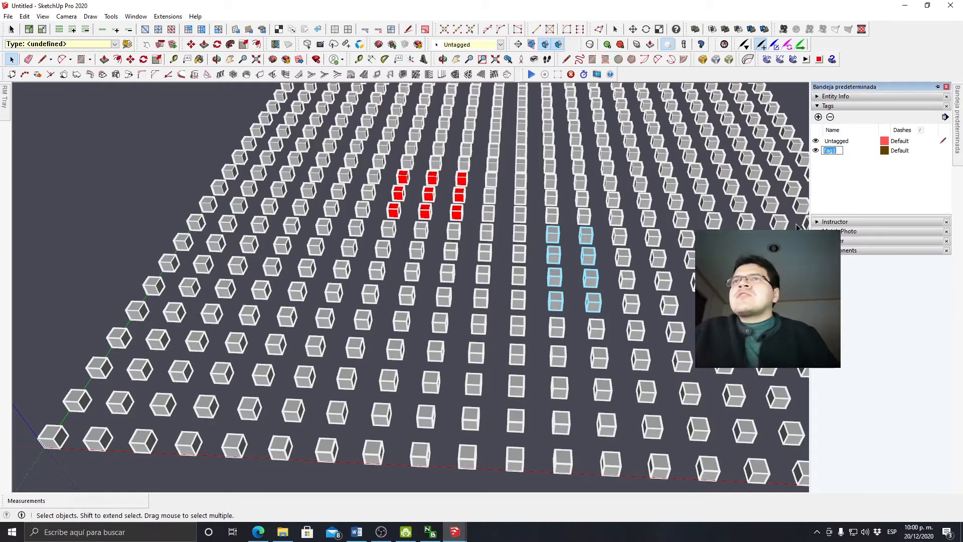
{"action": "type", "text": "diferente"}
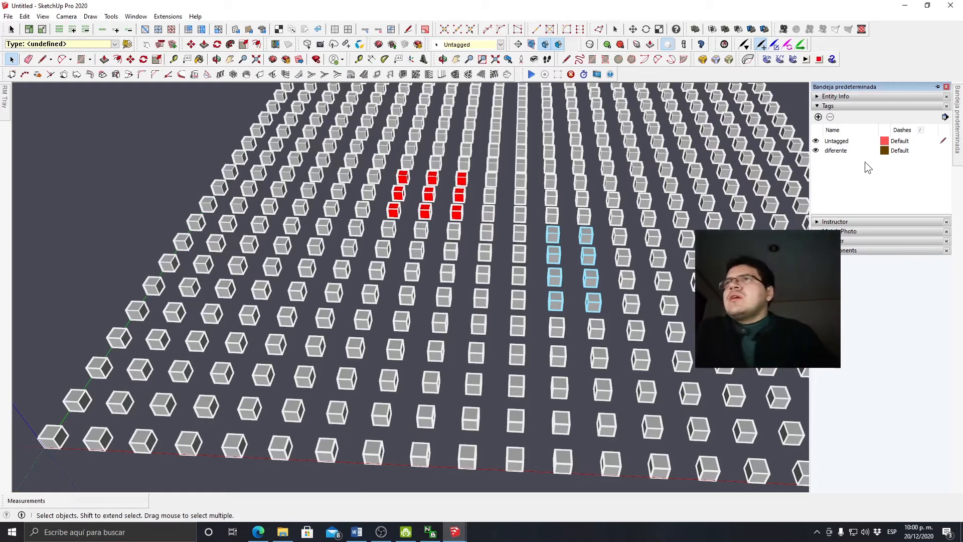
- Try the HLS, HSB and RGB pickers for the Untagged tag, and set its colour to olive yellow using the Color Wheel
{"action": "left_click", "coordinate": [884, 141]}
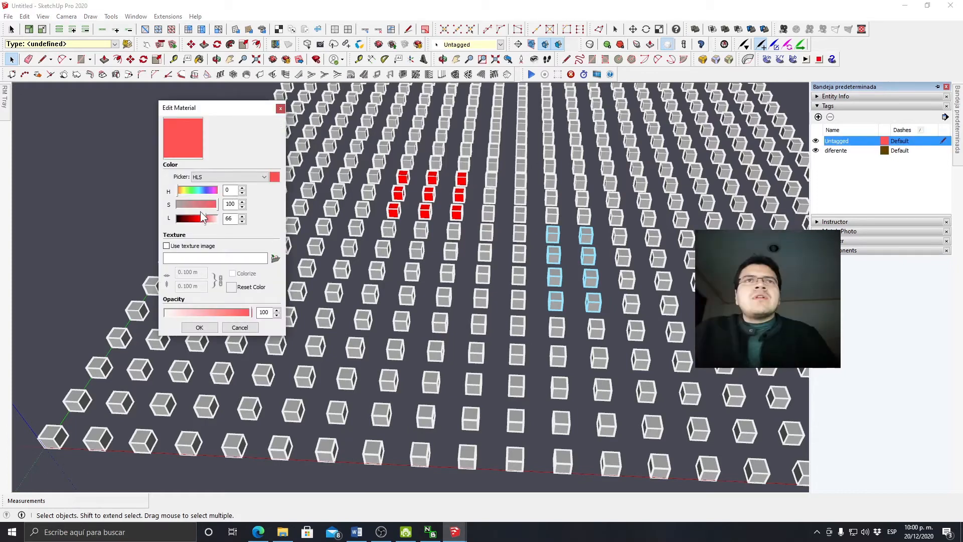
{"action": "left_click_drag", "start_coordinate": [200, 205], "coordinate": [181, 205]}
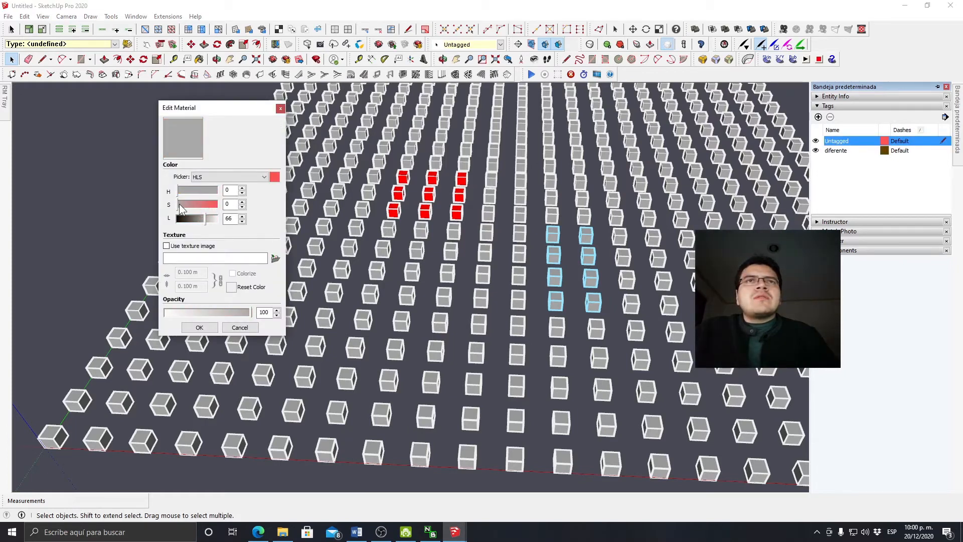
{"action": "left_click", "coordinate": [213, 177]}
{"action": "left_click", "coordinate": [209, 197]}
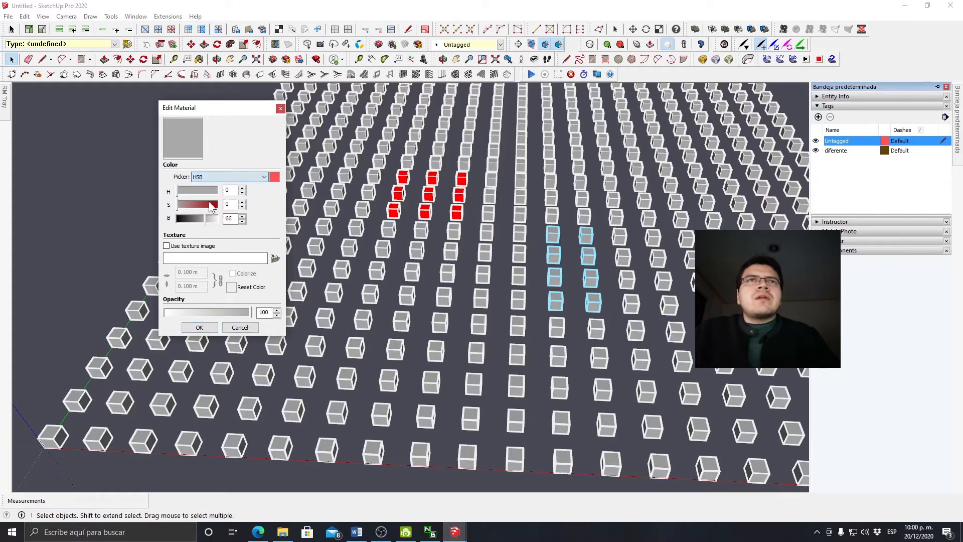
{"action": "left_click", "coordinate": [215, 176]}
{"action": "left_click", "coordinate": [214, 201]}
{"action": "left_click", "coordinate": [220, 178]}
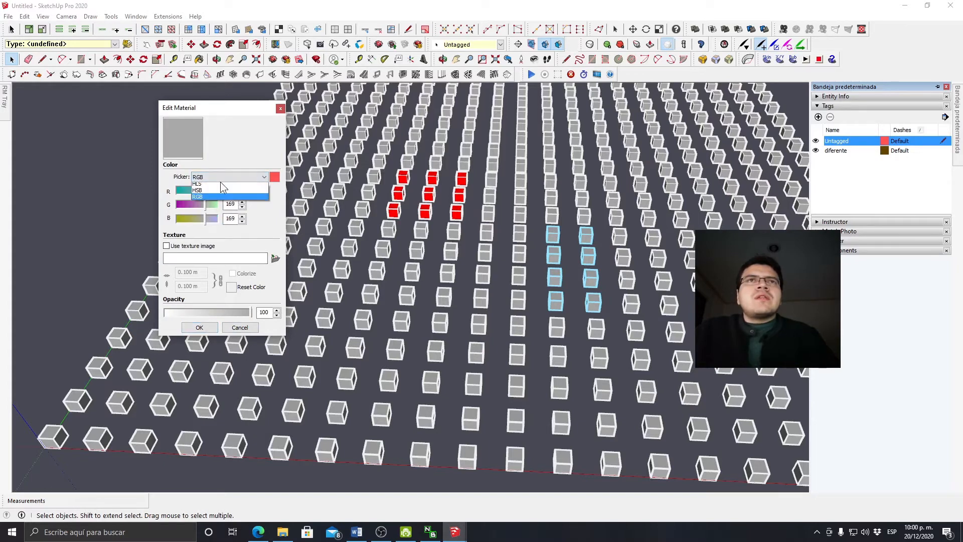
{"action": "left_click", "coordinate": [221, 185]}
{"action": "left_click", "coordinate": [192, 194]}
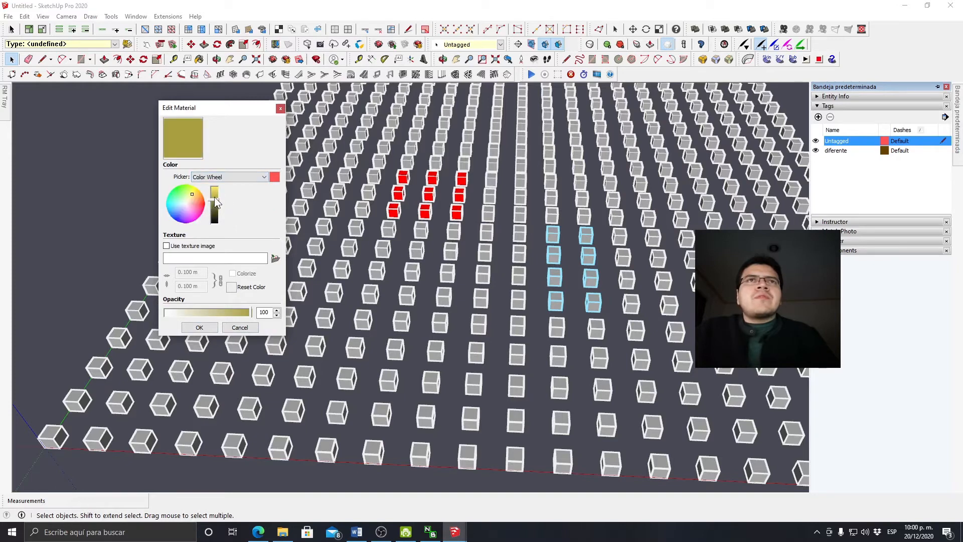
{"action": "left_click_drag", "start_coordinate": [213, 198], "coordinate": [216, 194]}
{"action": "left_click", "coordinate": [210, 327]}
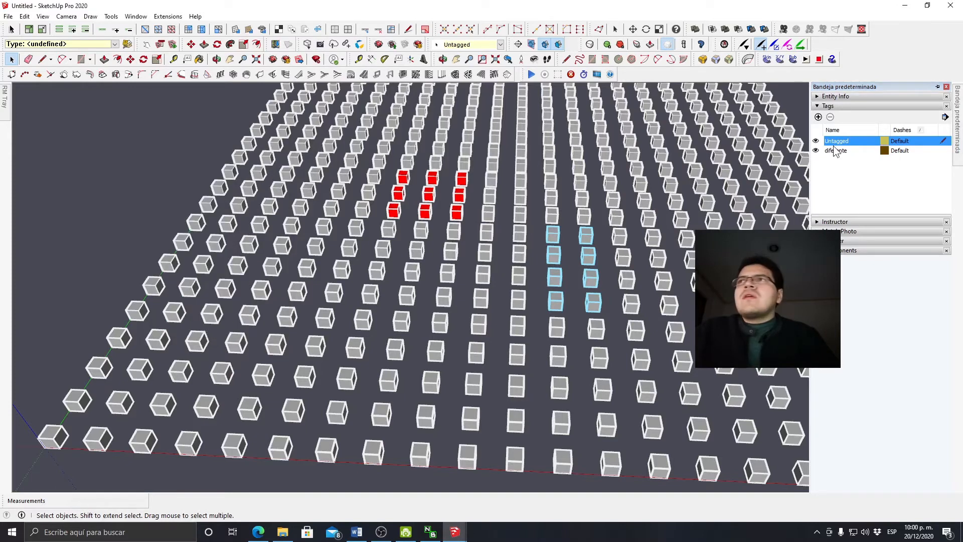
- Change the colour of the "diferente" tag to bright orange using the Color Wheel at full brightness
{"action": "left_click", "coordinate": [883, 152]}
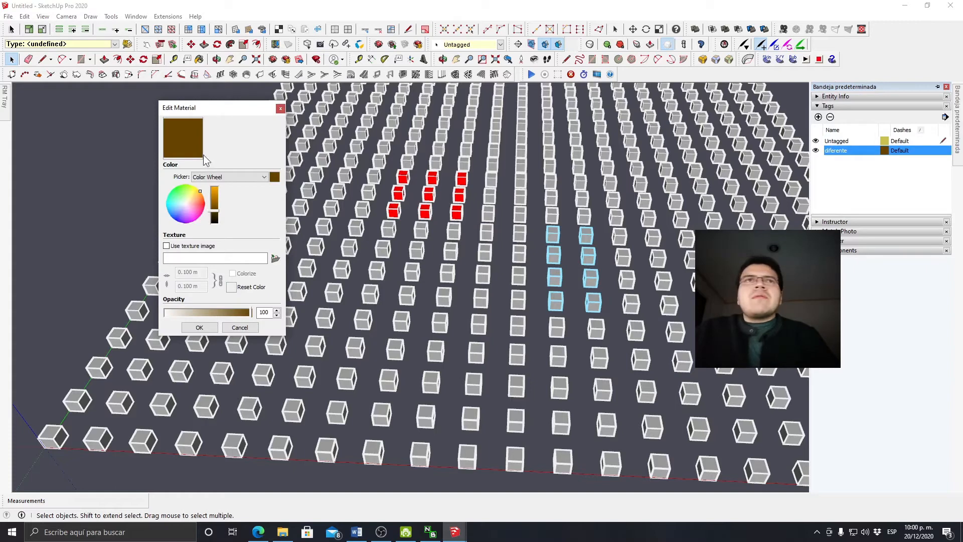
{"action": "left_click", "coordinate": [205, 202]}
{"action": "mouse_move", "coordinate": [214, 211]}
{"action": "left_mouse_down"}
{"action": "mouse_move", "coordinate": [215, 190]}
{"action": "mouse_move", "coordinate": [214, 202]}
{"action": "mouse_move", "coordinate": [199, 197]}
{"action": "mouse_move", "coordinate": [218, 186]}
{"action": "left_mouse_up"}
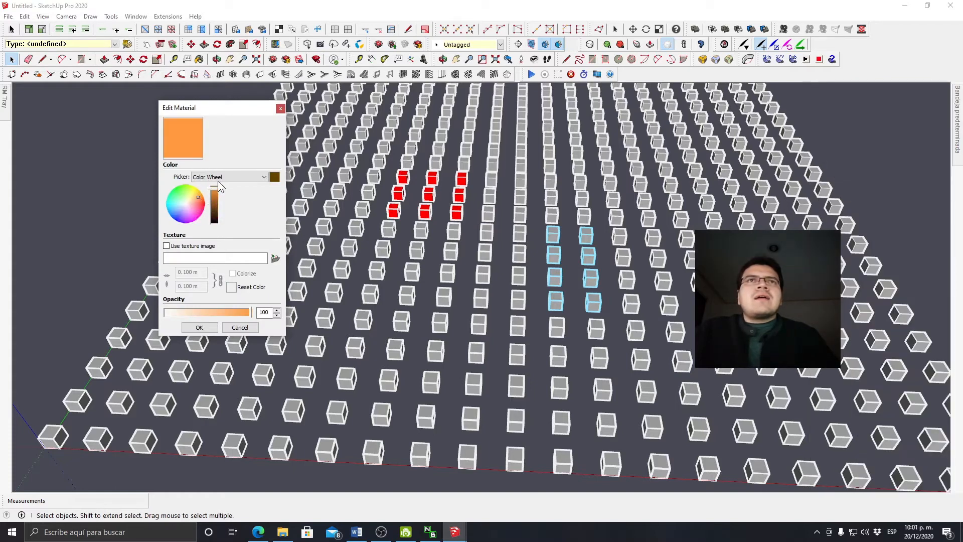
{"action": "left_click", "coordinate": [206, 327]}
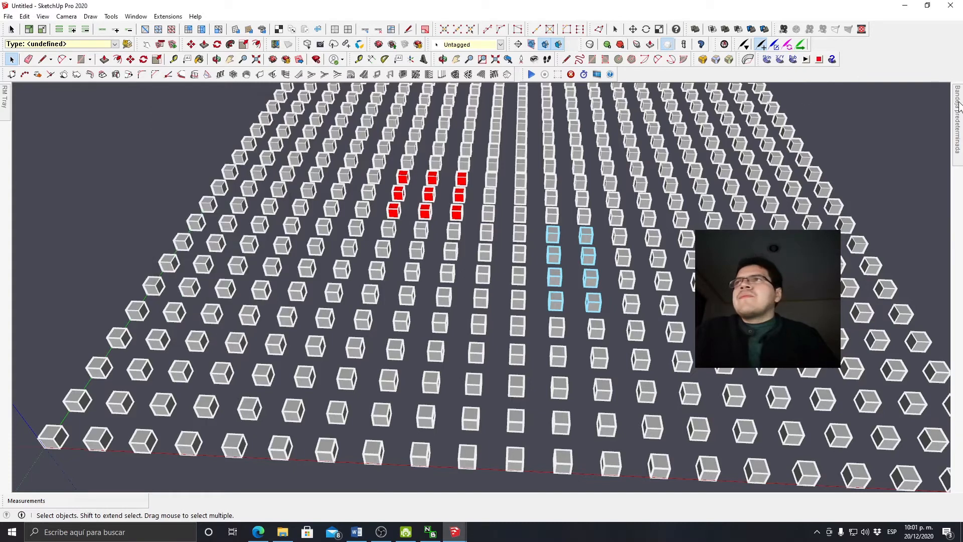
- Give the "diferente" tag the short-dashed line style, leaving Untagged on Default
{"action": "mouse_move", "coordinate": [958, 105]}
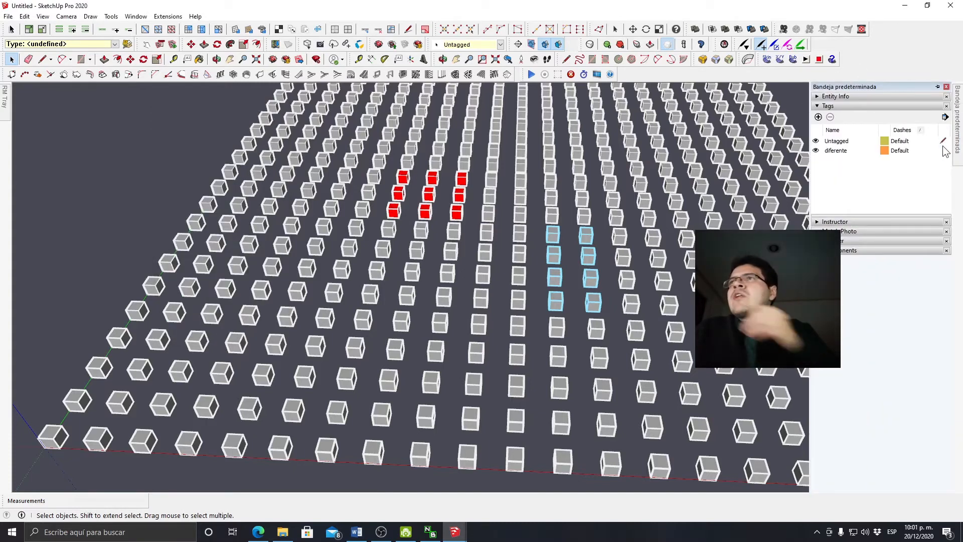
{"action": "left_click", "coordinate": [903, 141]}
{"action": "left_click", "coordinate": [911, 136]}
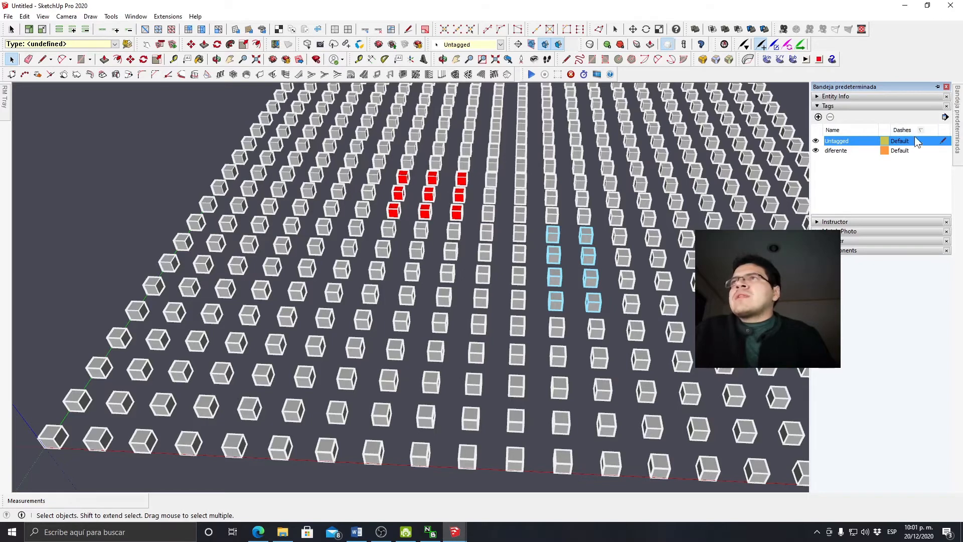
{"action": "left_click", "coordinate": [908, 150]}
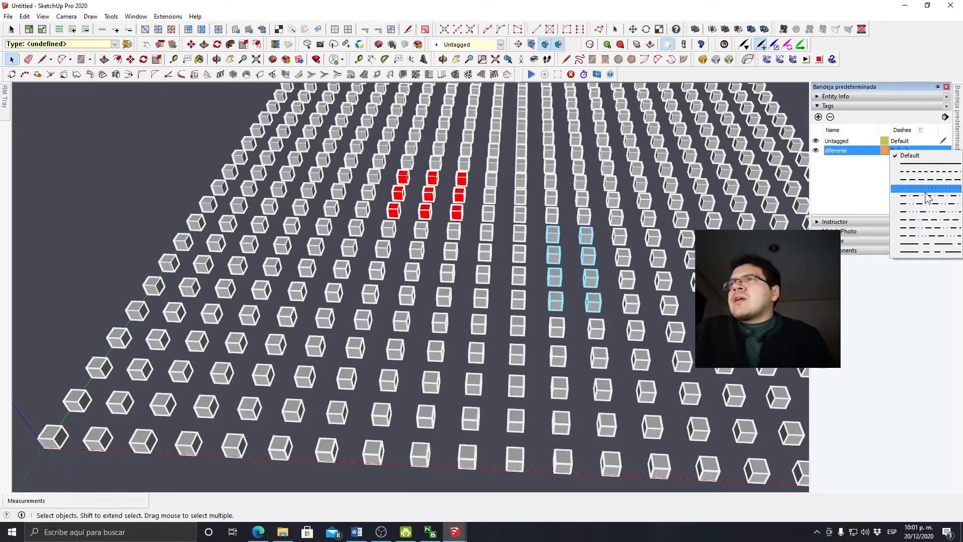
{"action": "left_click", "coordinate": [926, 172]}
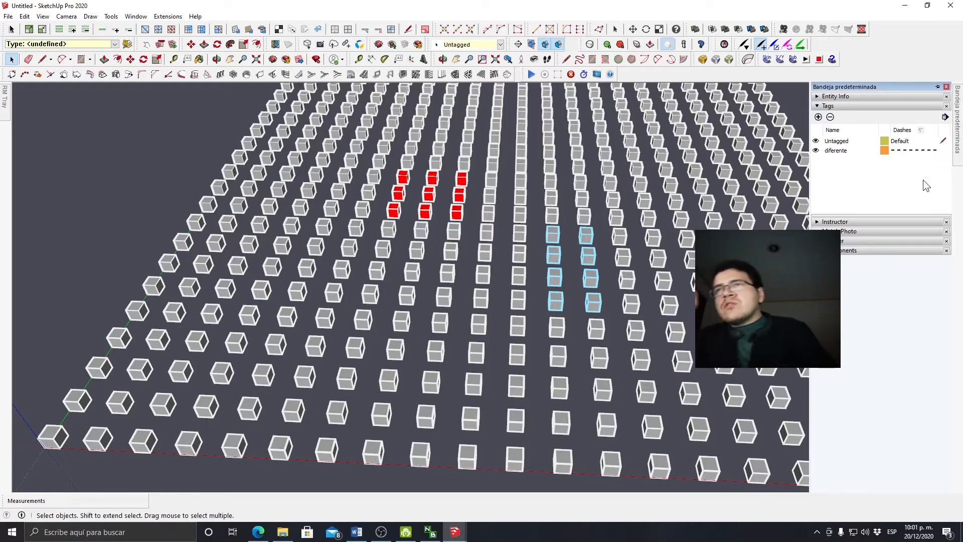
- Assign the eight selected gray cubes to the "diferente" tag
{"action": "scroll", "coordinate": [594, 245], "scroll_direction": "up", "scroll_amount": 2}
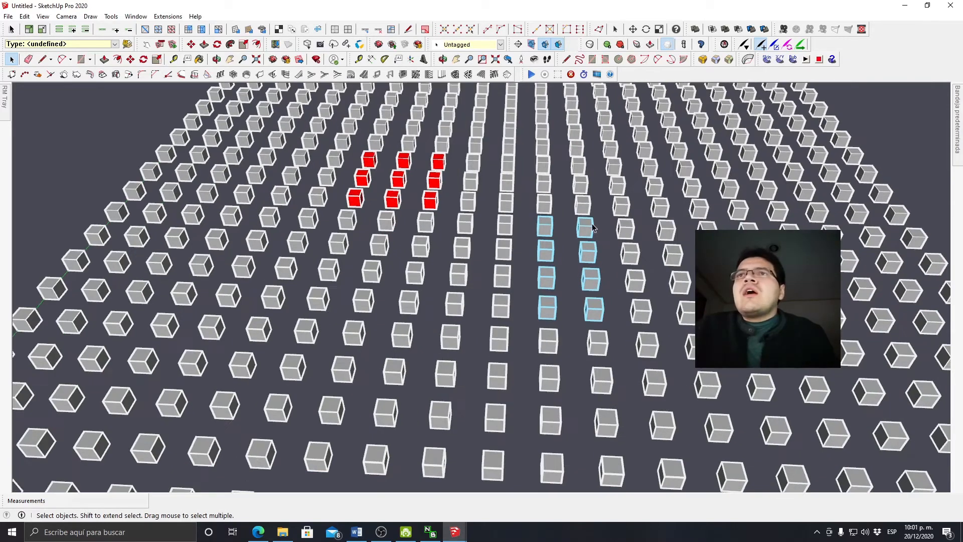
{"action": "middle_click_drag", "start_coordinate": [666, 315], "coordinate": [552, 241]}
{"action": "left_click", "coordinate": [466, 45]}
{"action": "left_click", "coordinate": [454, 58]}
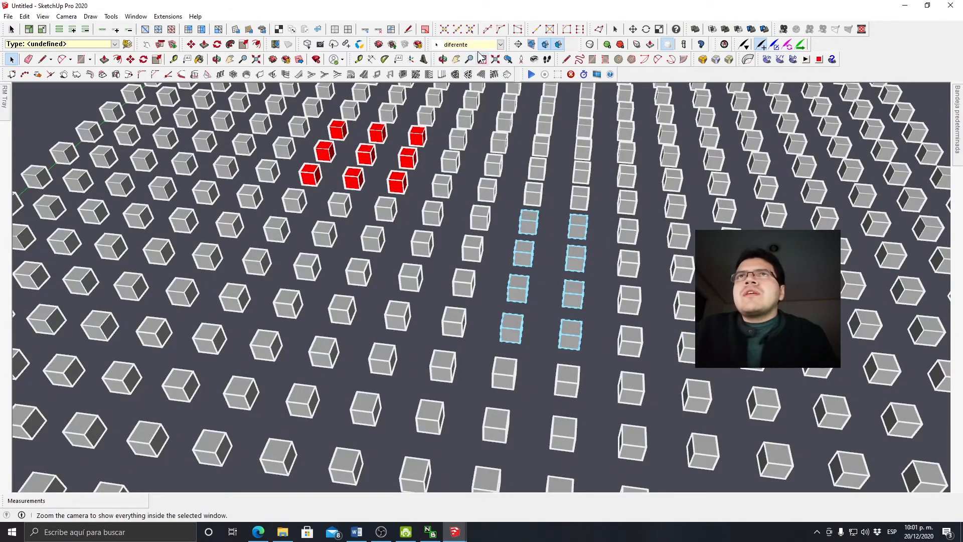
- Nudge the Tags toolbar, look up the Tags entry in the list of available toolbars, and close the list
{"action": "mouse_move", "coordinate": [427, 46]}
{"action": "left_mouse_down"}
{"action": "mouse_move", "coordinate": [442, 90]}
{"action": "mouse_move", "coordinate": [411, 141]}
{"action": "mouse_move", "coordinate": [451, 52]}
{"action": "mouse_move", "coordinate": [438, 36]}
{"action": "left_mouse_up"}
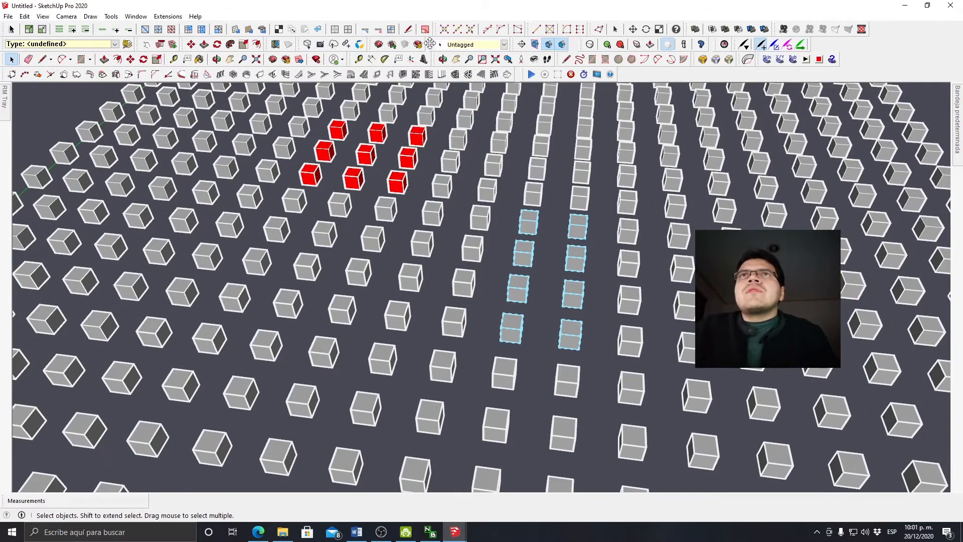
{"action": "left_click", "coordinate": [42, 17]}
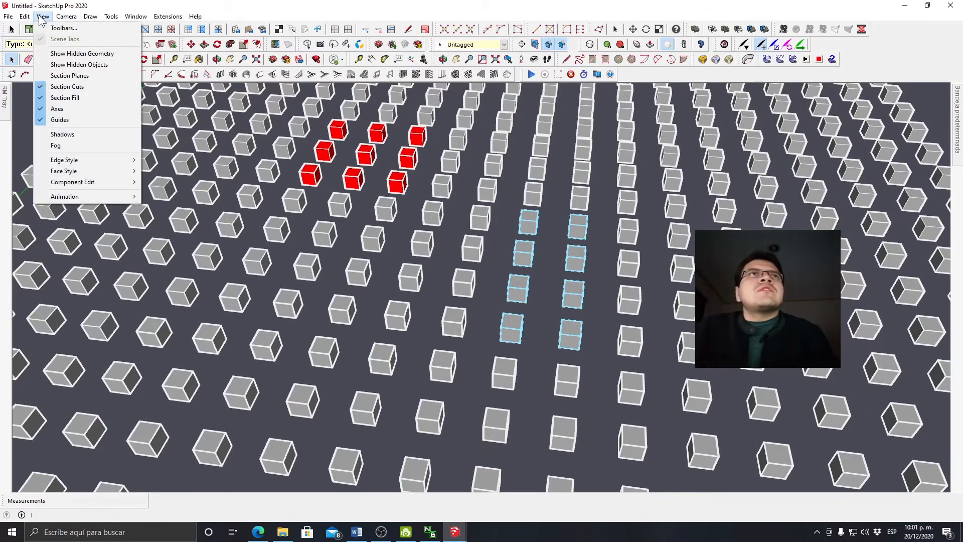
{"action": "left_click", "coordinate": [56, 28]}
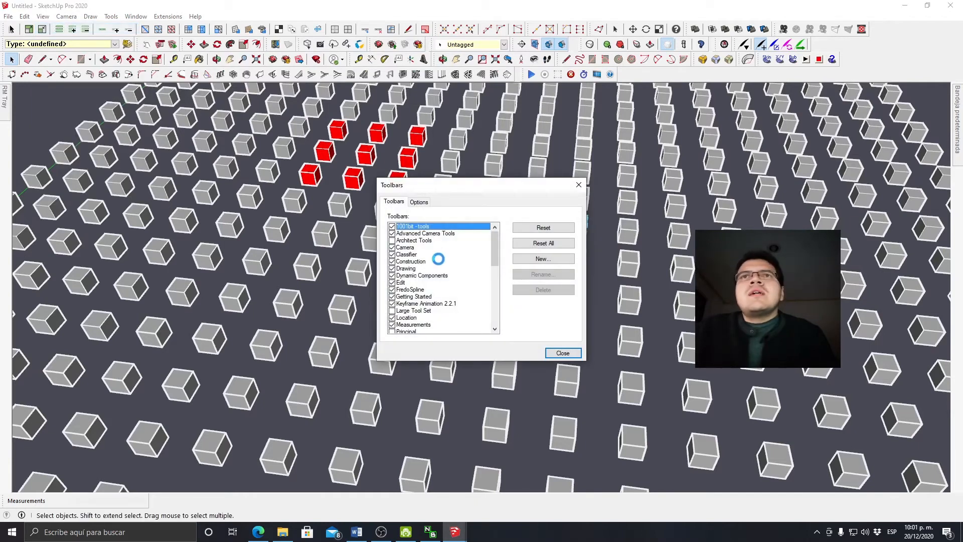
{"action": "scroll", "coordinate": [431, 273], "scroll_direction": "down", "scroll_amount": 2}
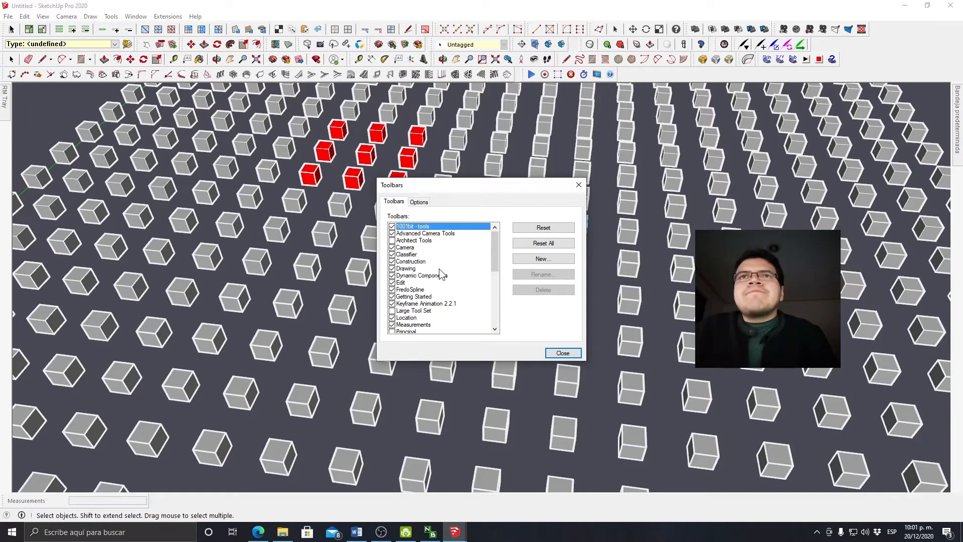
{"action": "scroll", "coordinate": [440, 277], "scroll_direction": "down", "scroll_amount": 5}
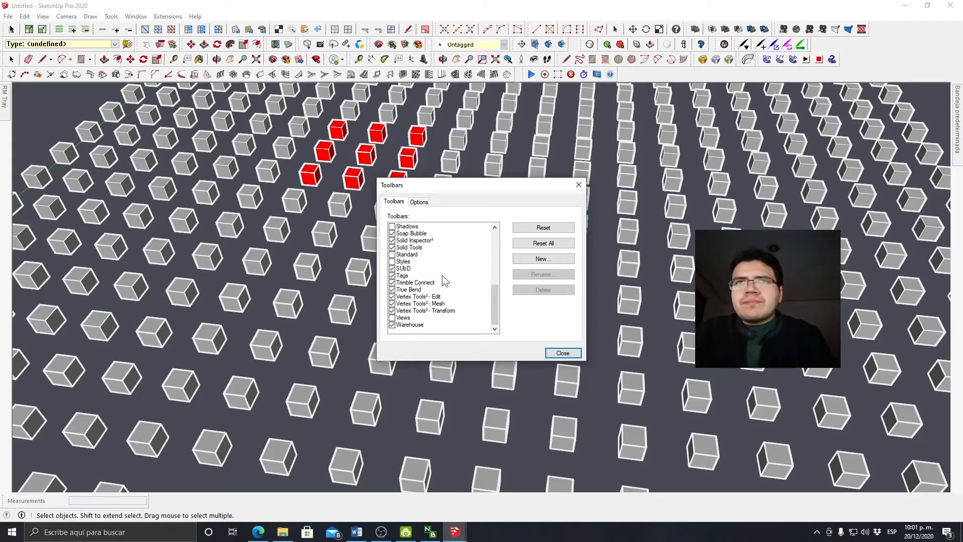
{"action": "left_click", "coordinate": [579, 184]}
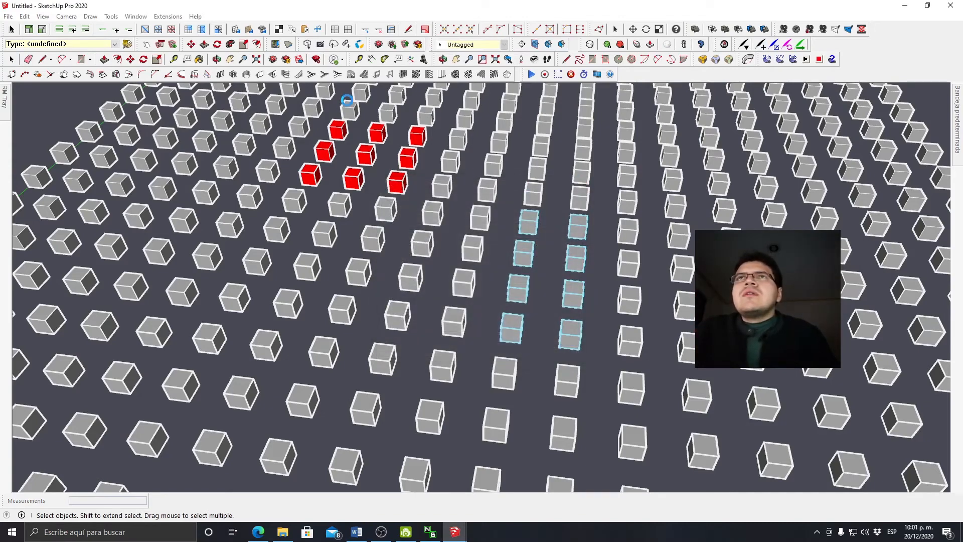
- Examine the edges of the eight cubes on the "diferente" tag up close from several angles
{"action": "scroll", "coordinate": [486, 227], "scroll_direction": "down", "scroll_amount": 6}
{"action": "scroll", "coordinate": [496, 266], "scroll_direction": "up", "scroll_amount": 10}
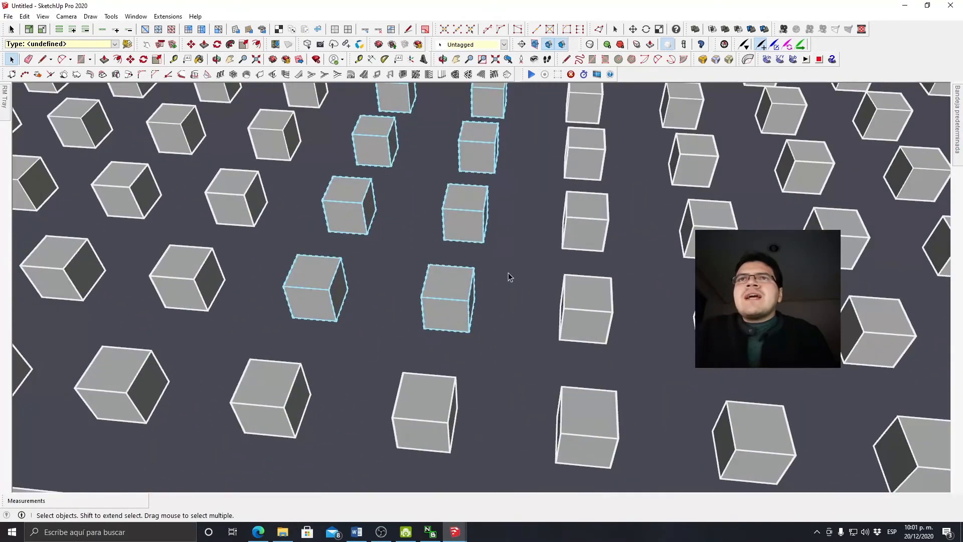
{"action": "middle_click_drag", "start_coordinate": [508, 273], "coordinate": [326, 183]}
{"action": "scroll", "coordinate": [471, 194], "scroll_direction": "up", "scroll_amount": 3}
{"action": "scroll", "coordinate": [470, 195], "scroll_direction": "down", "scroll_amount": 4}
{"action": "middle_click_drag", "start_coordinate": [470, 194], "coordinate": [281, 256]}
{"action": "scroll", "coordinate": [504, 201], "scroll_direction": "up", "scroll_amount": 5}
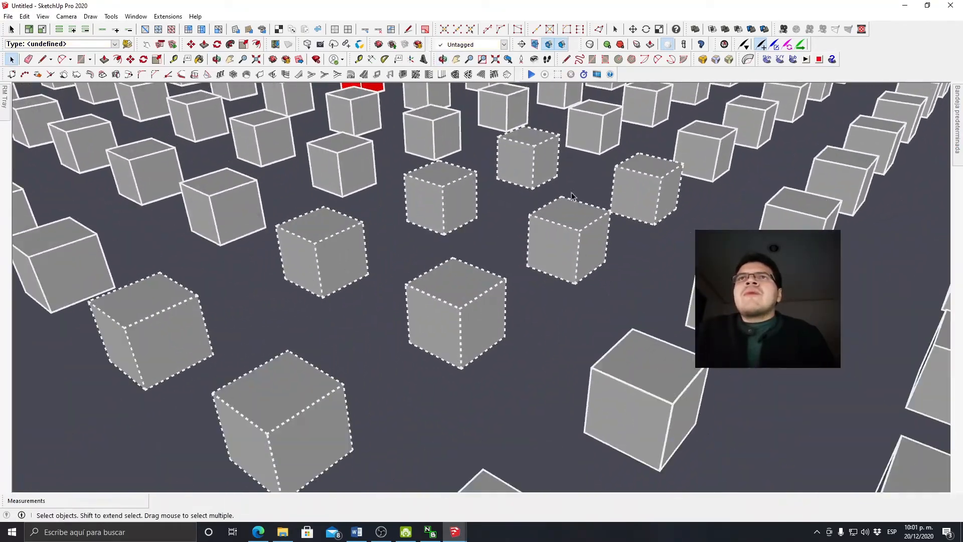
{"action": "scroll", "coordinate": [476, 218], "scroll_direction": "down", "scroll_amount": 5}
{"action": "scroll", "coordinate": [503, 207], "scroll_direction": "up", "scroll_amount": 4}
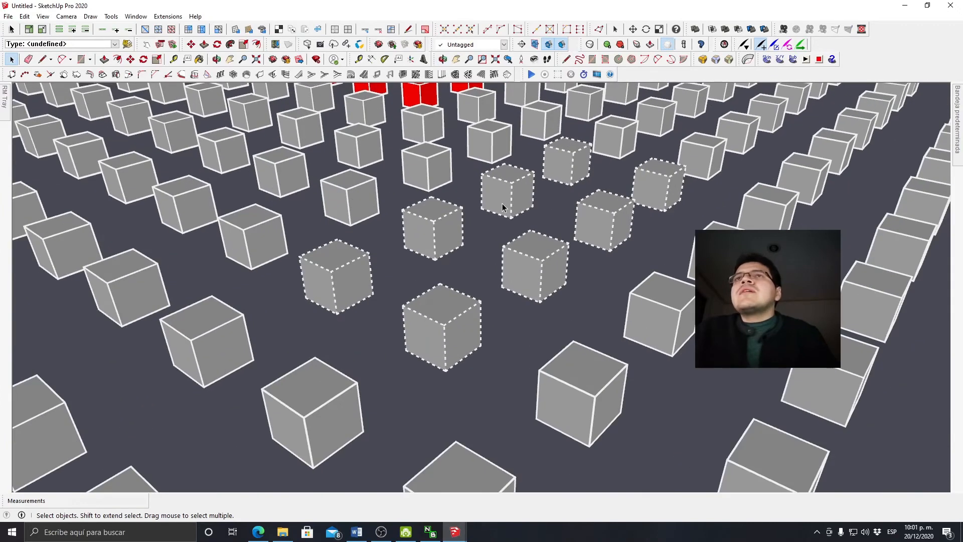
{"action": "scroll", "coordinate": [502, 211], "scroll_direction": "up", "scroll_amount": 2}
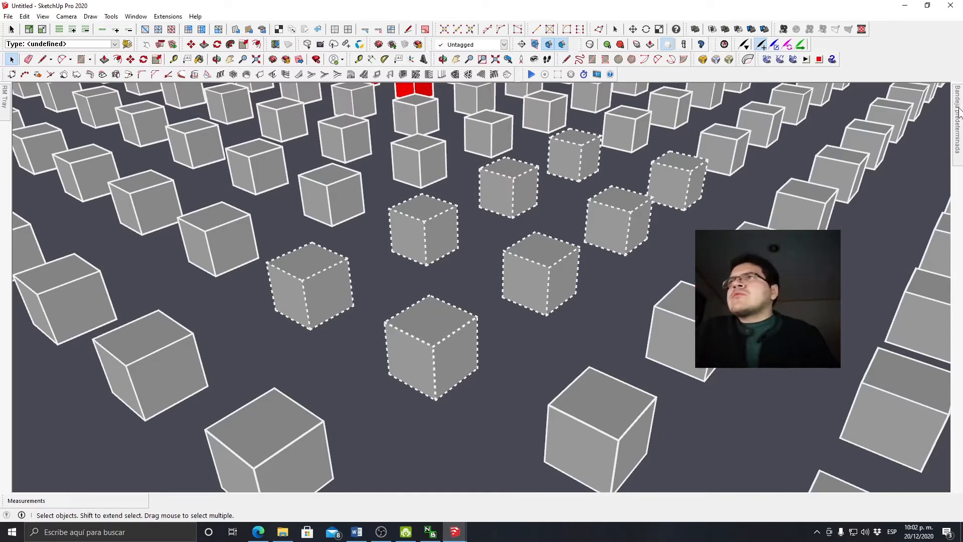
- Open the current style's modeling settings and create a new style from it
{"action": "left_click", "coordinate": [871, 107]}
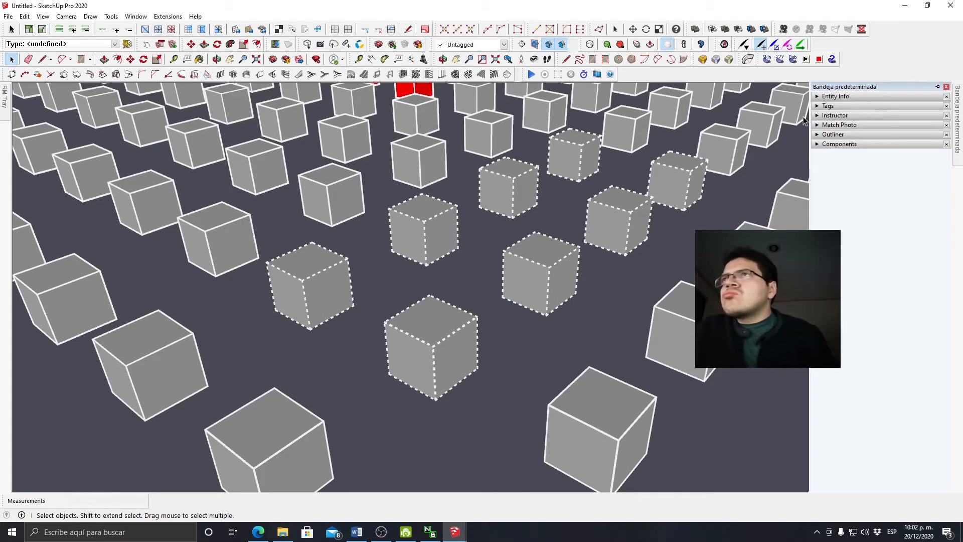
{"action": "mouse_move", "coordinate": [6, 100]}
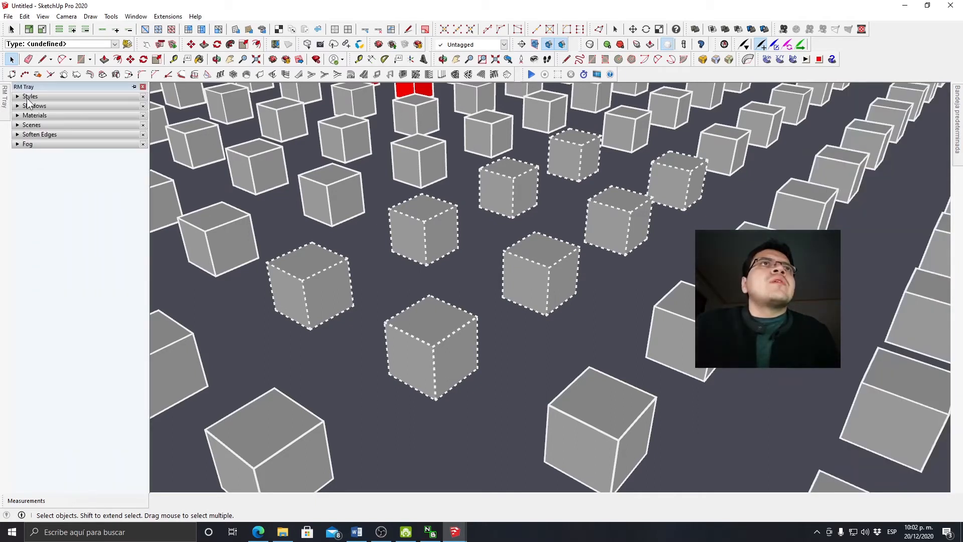
{"action": "left_click", "coordinate": [29, 98]}
{"action": "left_click", "coordinate": [42, 147]}
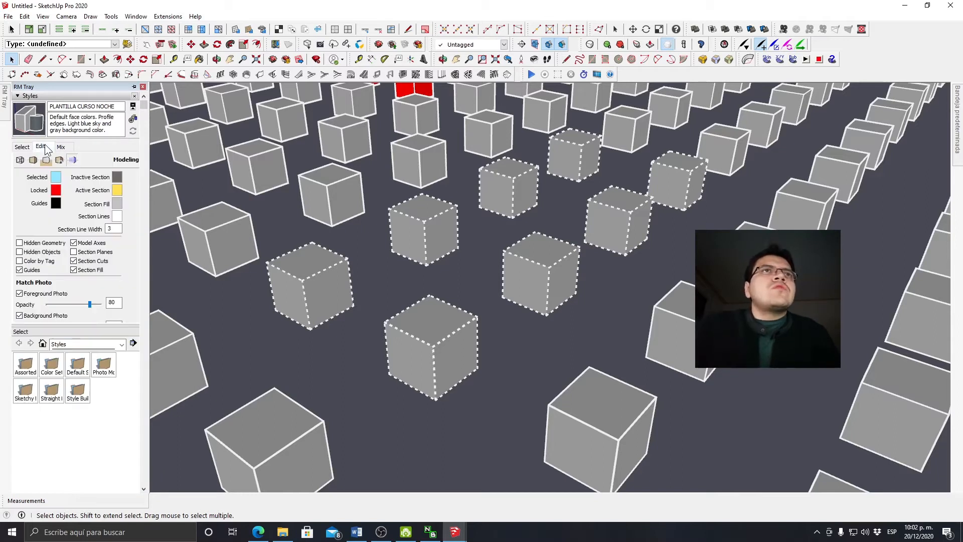
{"action": "left_click", "coordinate": [133, 118]}
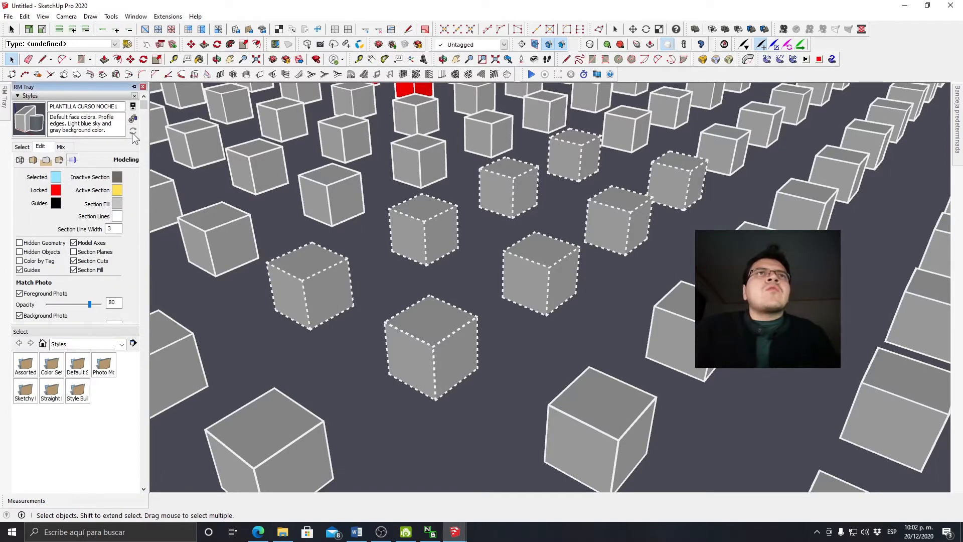
- Rename the new style as PLANTILLA CURSO NOCHE CAPAS
{"action": "left_click", "coordinate": [121, 106]}
{"action": "key", "text": "BackSpace"}
{"action": "key", "text": "Caps_Lock"}
{"action": "type", "text": "CPAS"}
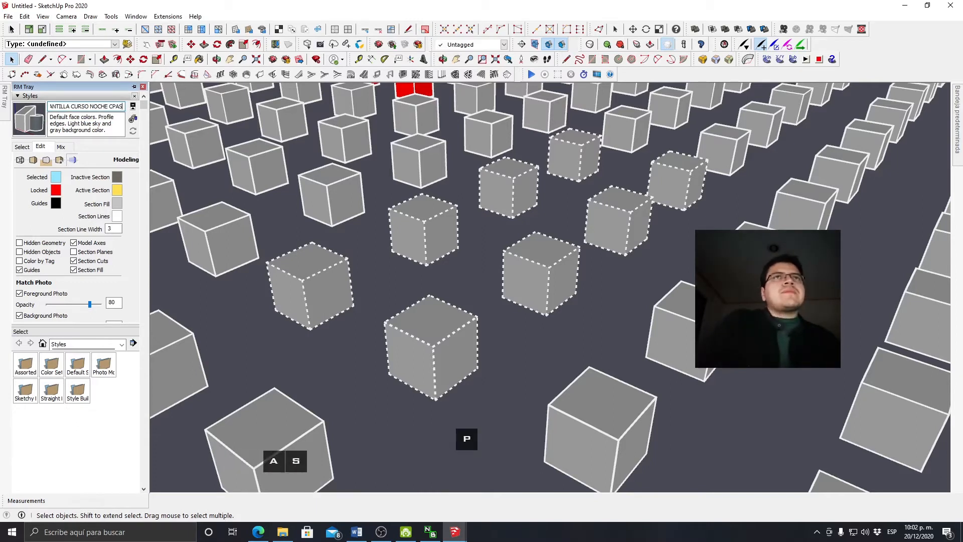
{"action": "left_click", "coordinate": [113, 106]}
{"action": "type", "text": "A"}
{"action": "key", "text": "Return"}
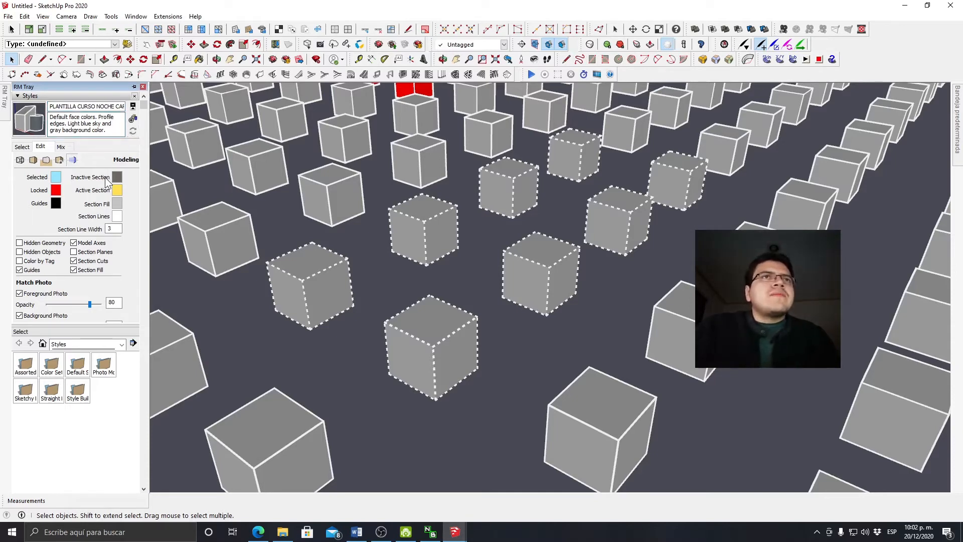
- Turn on Color by Tag in the new style's modeling settings
{"action": "scroll", "coordinate": [110, 263], "scroll_direction": "down", "scroll_amount": 2}
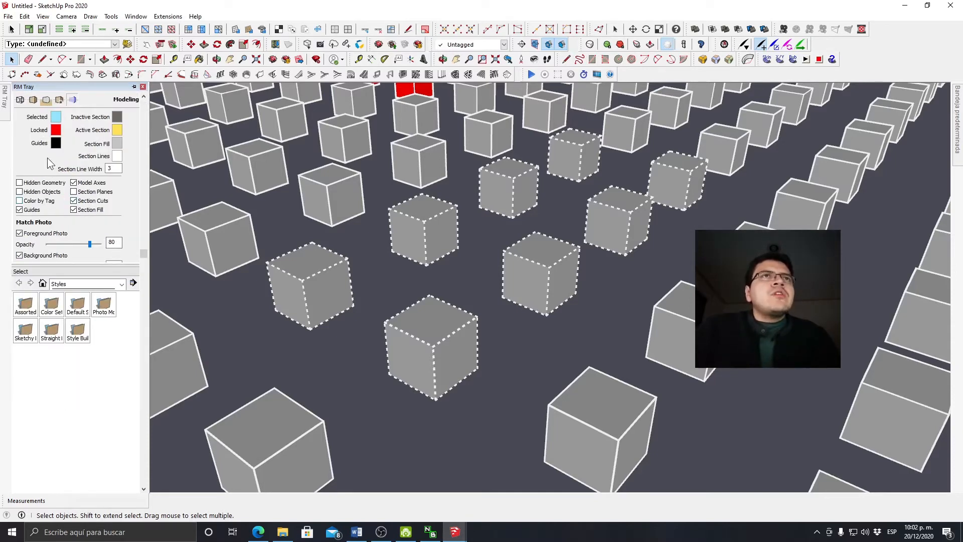
{"action": "scroll", "coordinate": [49, 166], "scroll_direction": "up", "scroll_amount": 2}
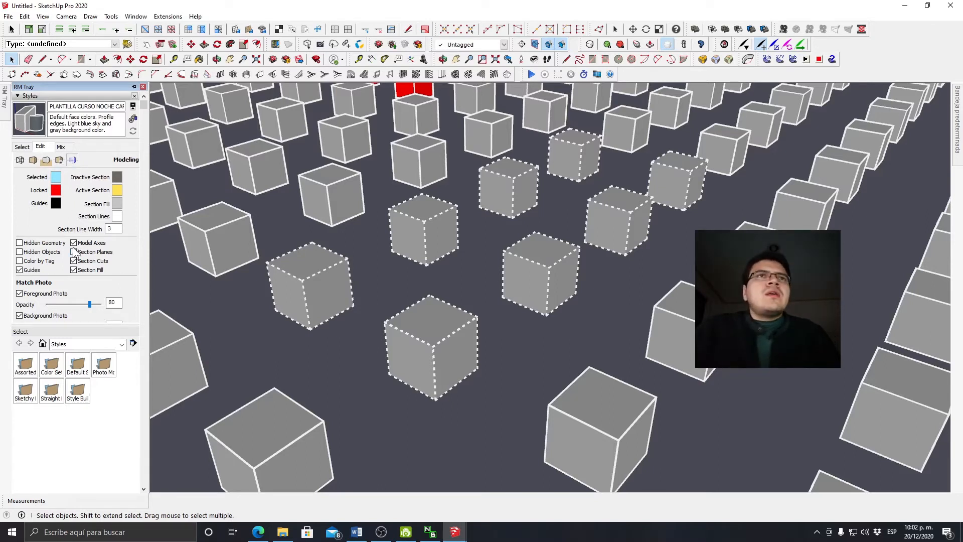
{"action": "scroll", "coordinate": [75, 253], "scroll_direction": "down", "scroll_amount": 2}
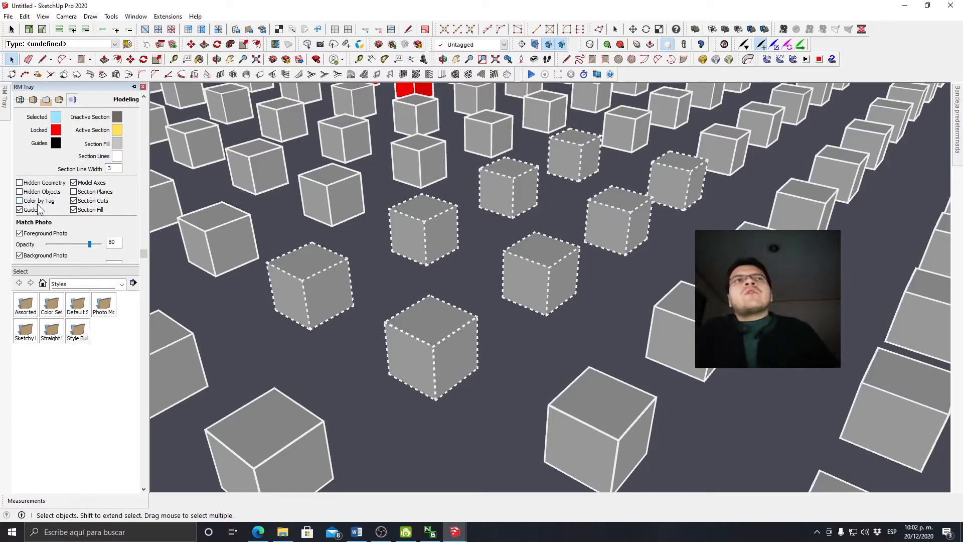
{"action": "left_click", "coordinate": [20, 201]}
- Examine the whole cube grid, comparing the colours of the Untagged and "diferente" cubes
{"action": "scroll", "coordinate": [492, 268], "scroll_direction": "down", "scroll_amount": 7}
{"action": "middle_click_drag", "start_coordinate": [493, 267], "coordinate": [430, 268]}
{"action": "scroll", "coordinate": [430, 268], "scroll_direction": "down", "scroll_amount": 3}
{"action": "scroll", "coordinate": [365, 279], "scroll_direction": "down", "scroll_amount": 5}
{"action": "middle_click_drag", "start_coordinate": [371, 284], "coordinate": [557, 298]}
{"action": "scroll", "coordinate": [405, 292], "scroll_direction": "up", "scroll_amount": 5}
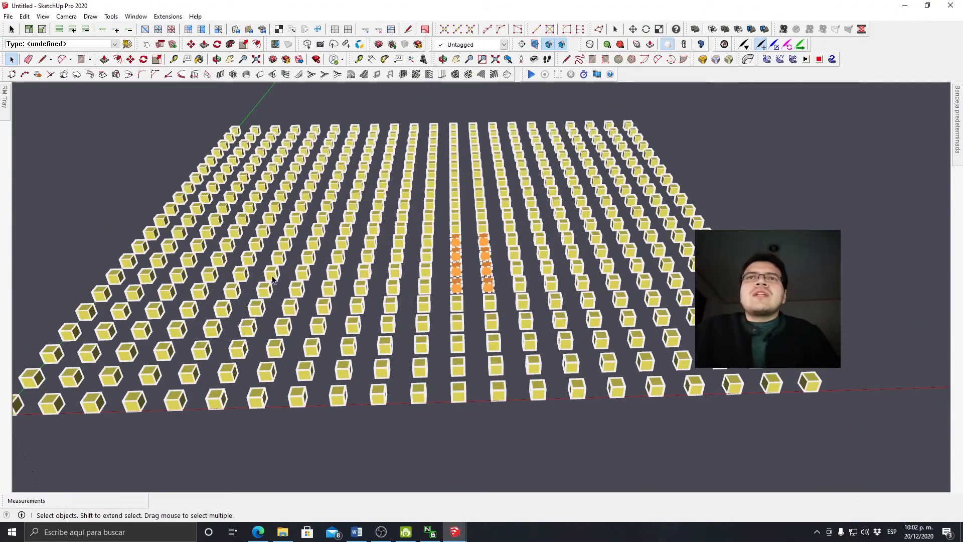
{"action": "scroll", "coordinate": [477, 298], "scroll_direction": "up", "scroll_amount": 2}
{"action": "middle_click_drag", "start_coordinate": [424, 266], "coordinate": [397, 265]}
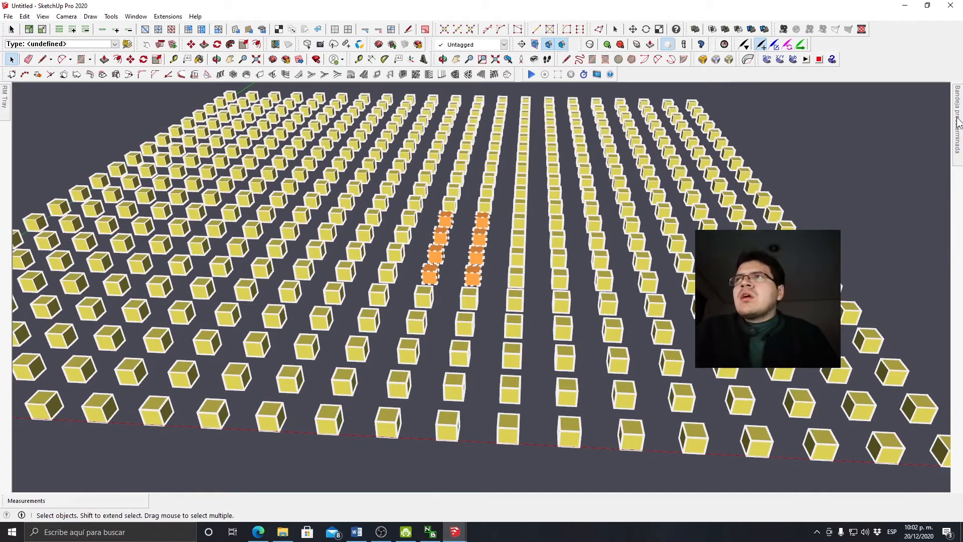
- Try red as the colour of the "diferente" tag with the Color Wheel, and cancel the change
{"action": "mouse_move", "coordinate": [958, 123]}
{"action": "left_click", "coordinate": [862, 106]}
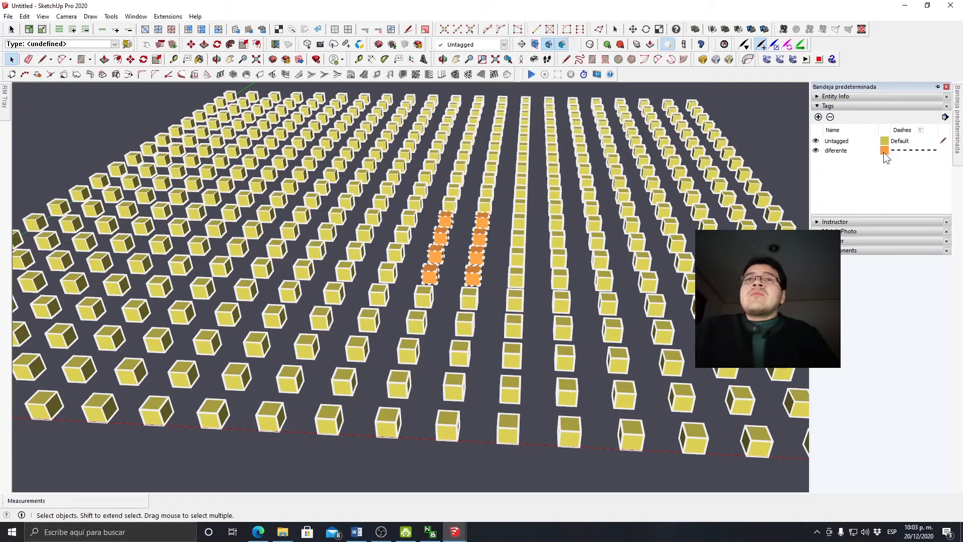
{"action": "left_click", "coordinate": [883, 151]}
{"action": "left_click", "coordinate": [203, 203]}
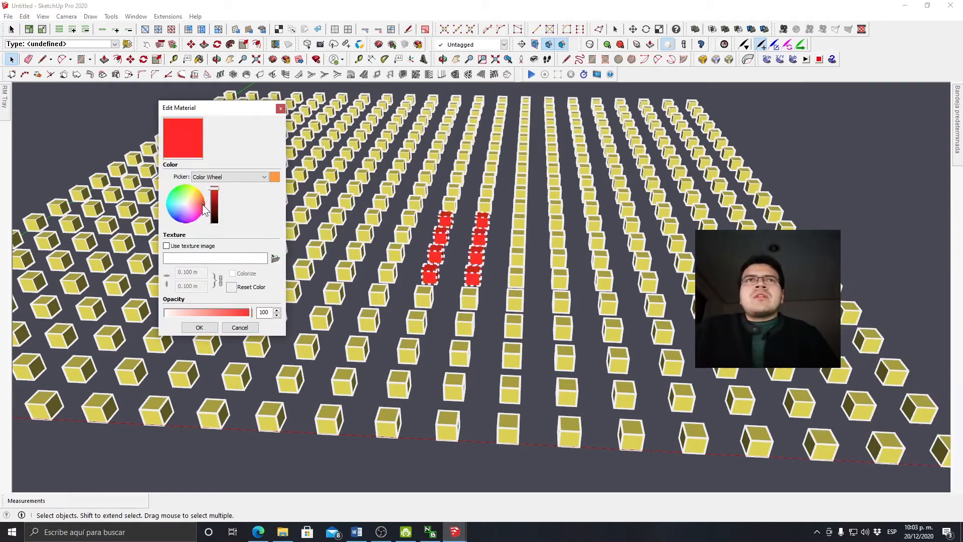
{"action": "key", "text": "Escape"}
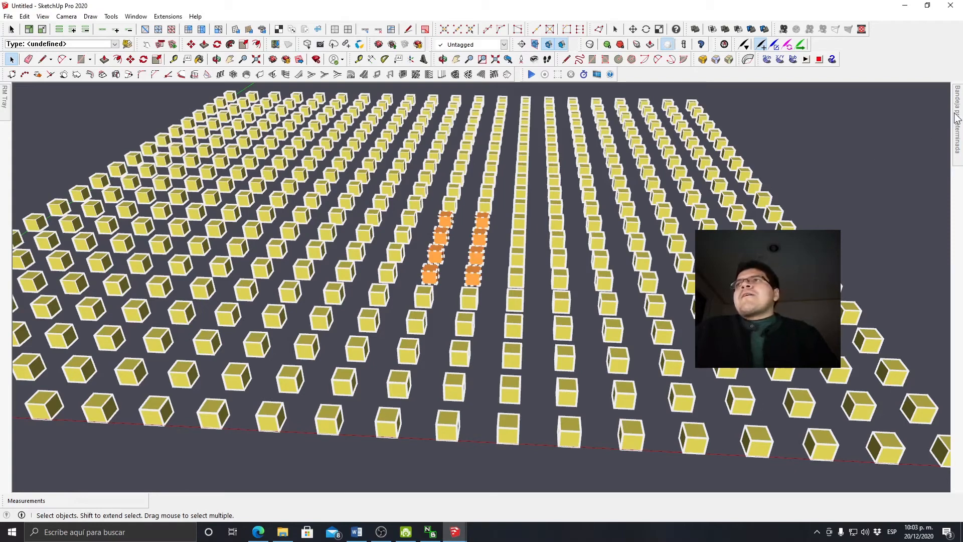
{"action": "mouse_move", "coordinate": [957, 118]}
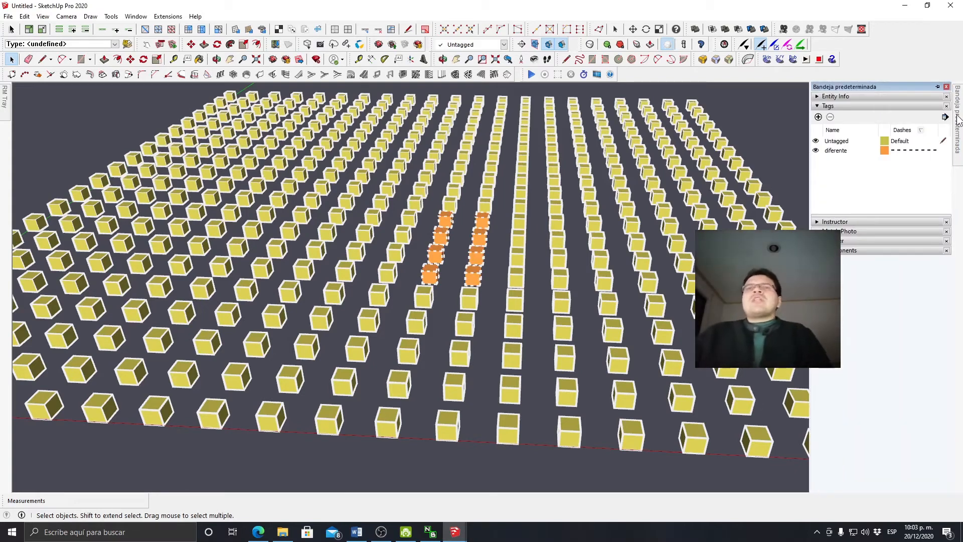
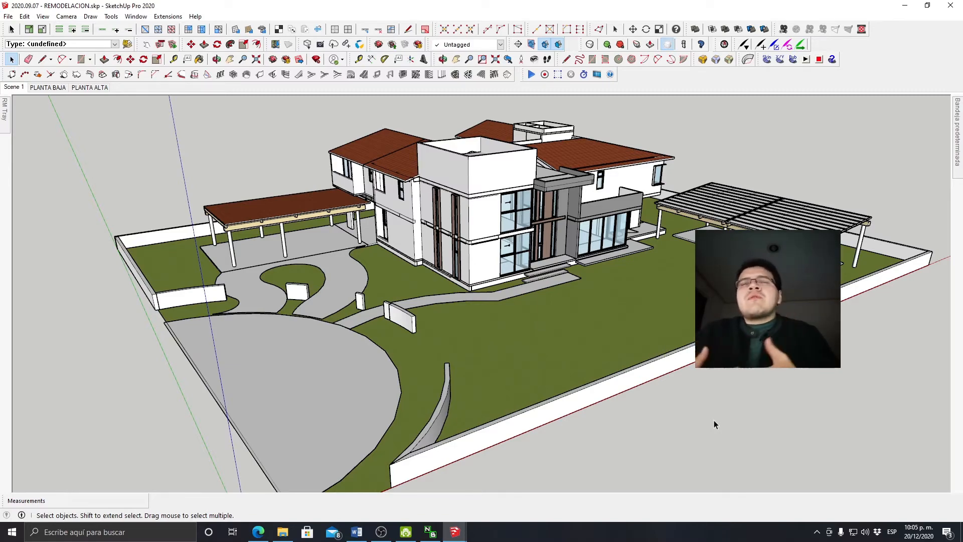
- Examine the exterior of the house in the REMODELACION model, including its roofs, pergolas and garden, from several angles
{"action": "scroll", "coordinate": [532, 231], "scroll_direction": "up", "scroll_amount": 1}
{"action": "middle_click_drag", "start_coordinate": [532, 230], "coordinate": [621, 233]}
{"action": "scroll", "coordinate": [557, 224], "scroll_direction": "up", "scroll_amount": 2}
{"action": "scroll", "coordinate": [558, 225], "scroll_direction": "down", "scroll_amount": 3}
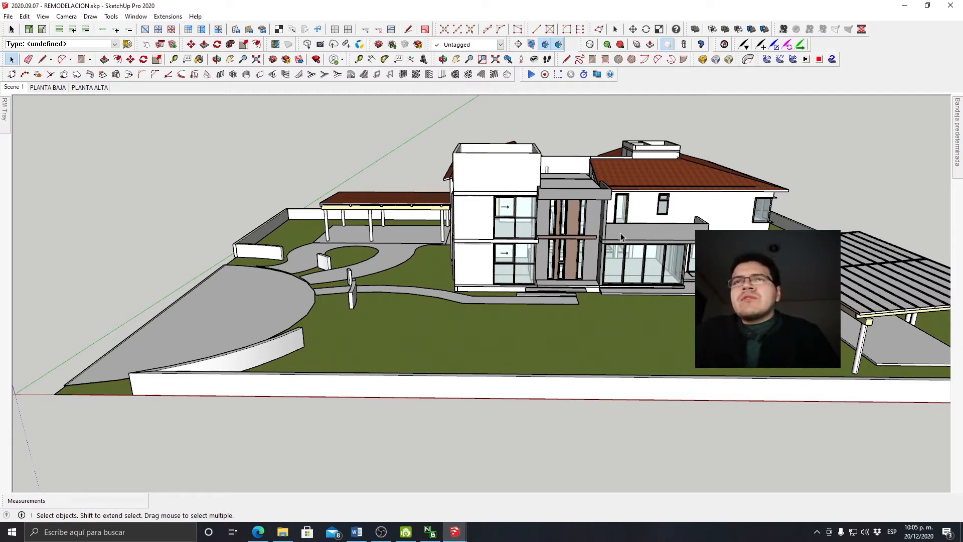
{"action": "middle_click_drag", "start_coordinate": [583, 234], "coordinate": [579, 281]}
{"action": "scroll", "coordinate": [577, 282], "scroll_direction": "up", "scroll_amount": 2}
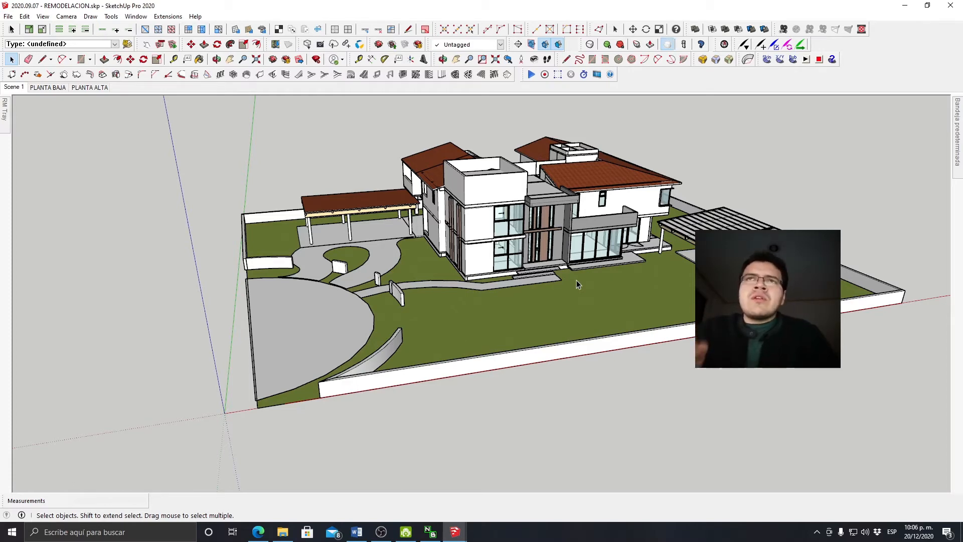
{"action": "middle_click_drag", "start_coordinate": [577, 281], "coordinate": [356, 235]}
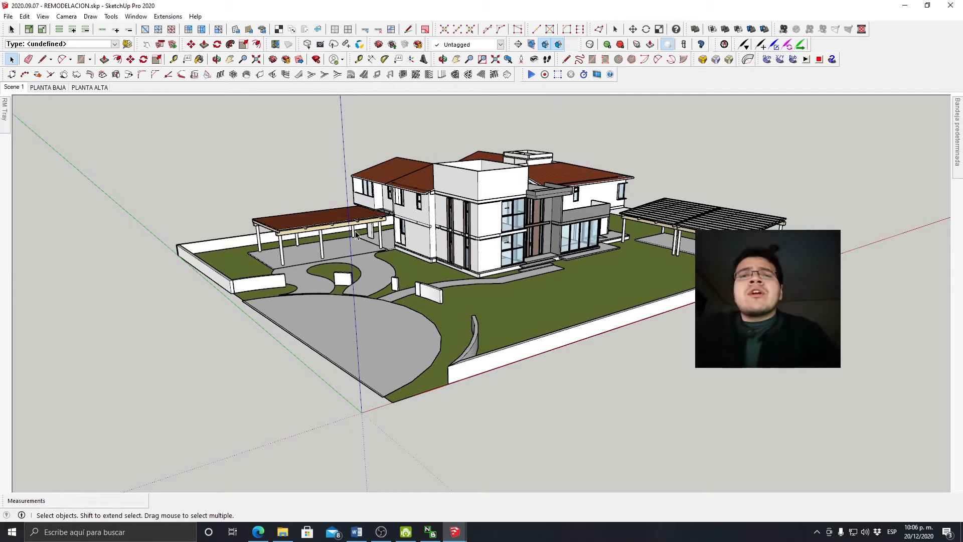
{"action": "scroll", "coordinate": [581, 207], "scroll_direction": "up", "scroll_amount": 2}
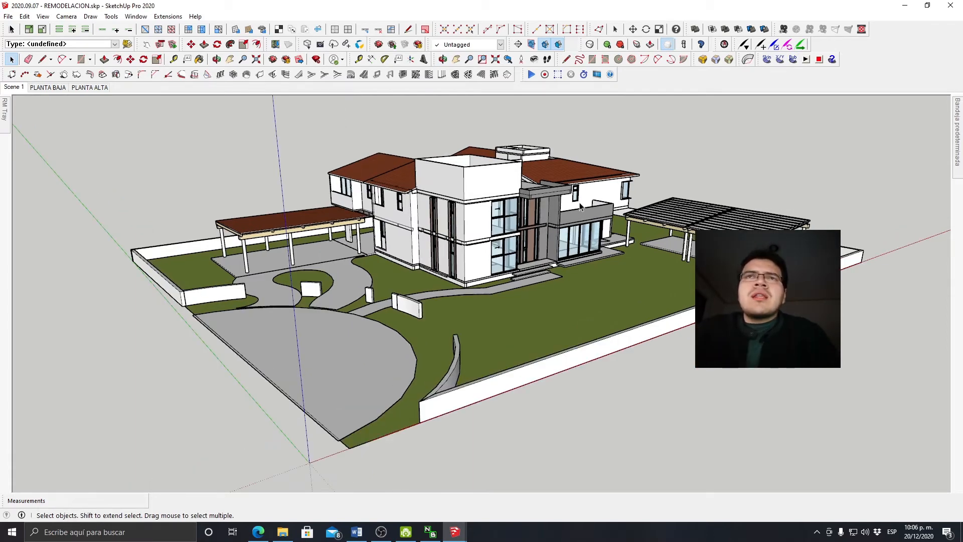
{"action": "middle_click_drag", "start_coordinate": [448, 237], "coordinate": [456, 273]}
{"action": "scroll", "coordinate": [457, 274], "scroll_direction": "up", "scroll_amount": 2}
{"action": "middle_click_drag", "start_coordinate": [315, 187], "coordinate": [376, 214]}
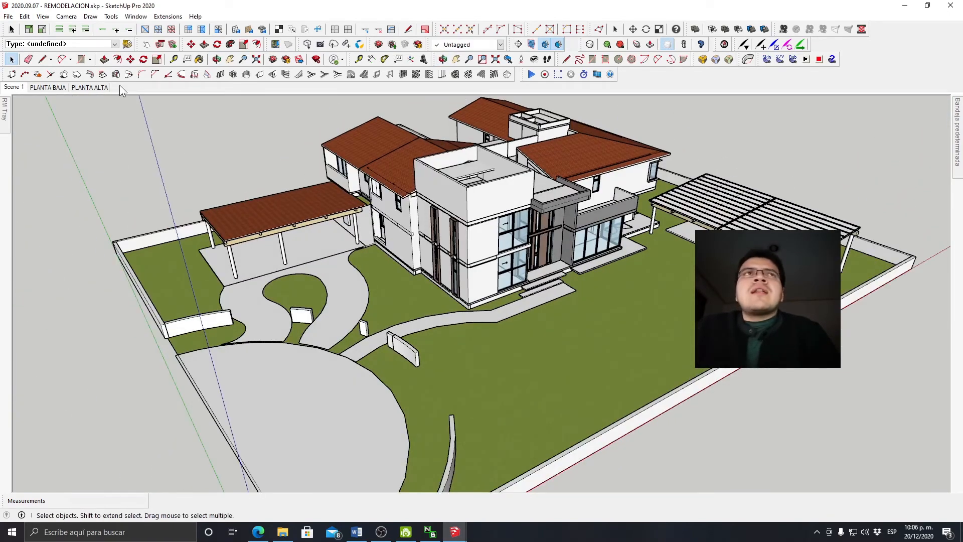
- Compare the PLANTA BAJA and PLANTA ALTA floor plan scenes and return to Scene 1
{"action": "left_click", "coordinate": [64, 87]}
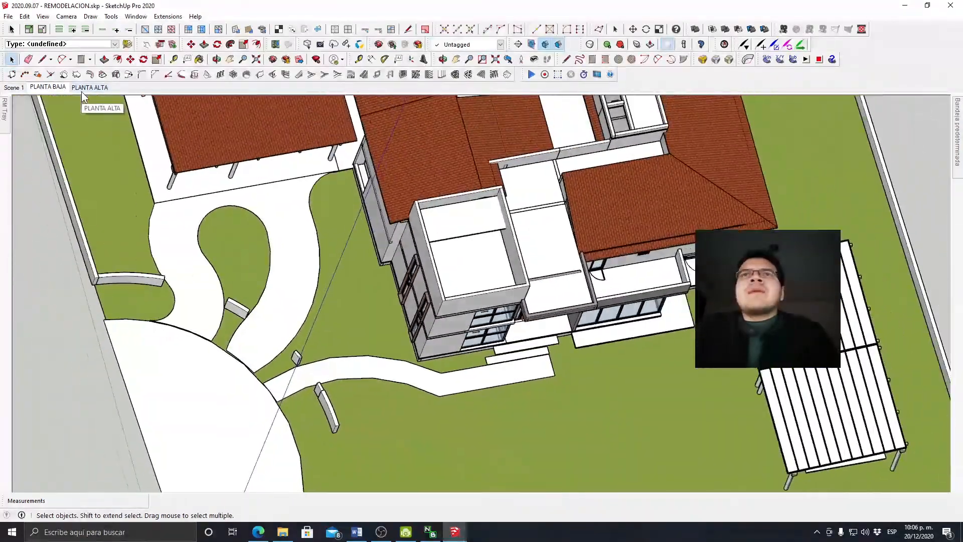
{"action": "left_click", "coordinate": [95, 88]}
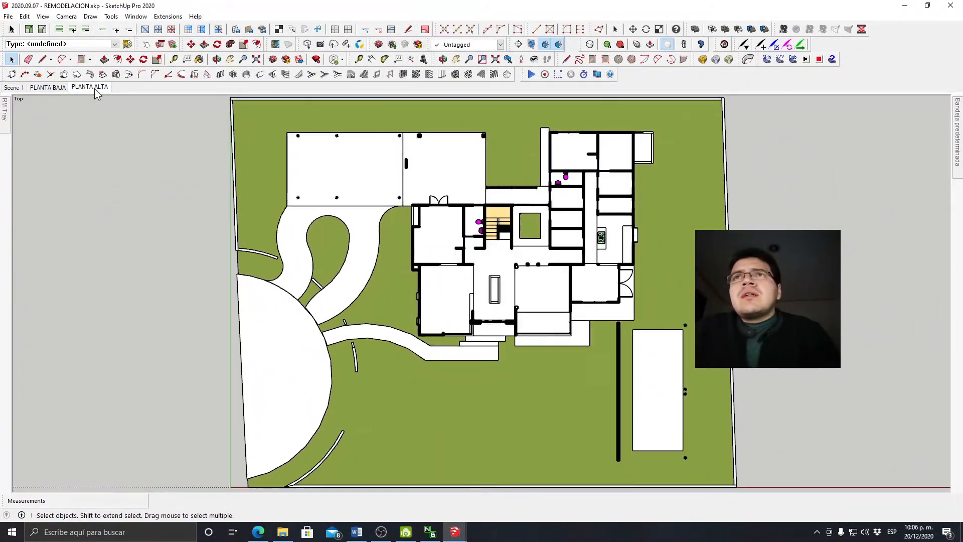
{"action": "left_click", "coordinate": [13, 87]}
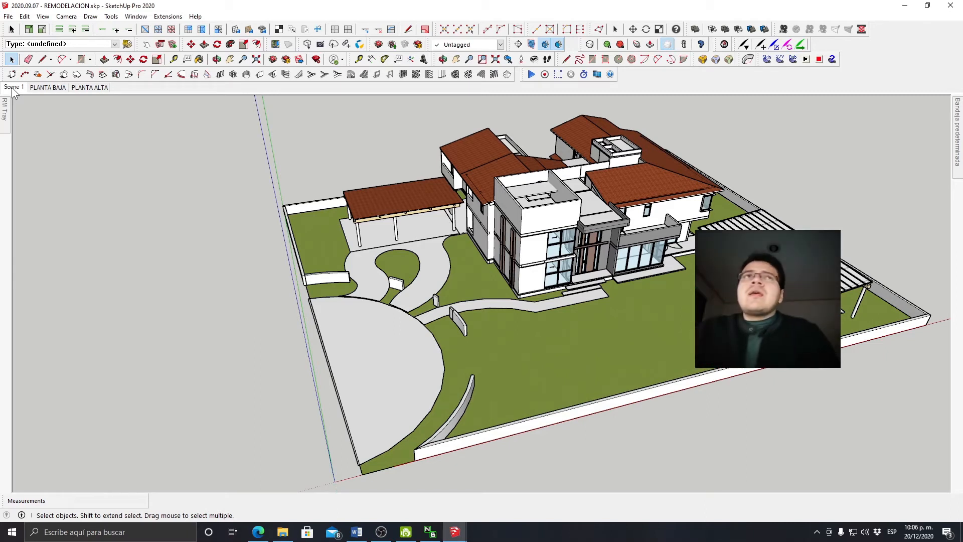
{"action": "left_click", "coordinate": [42, 90]}
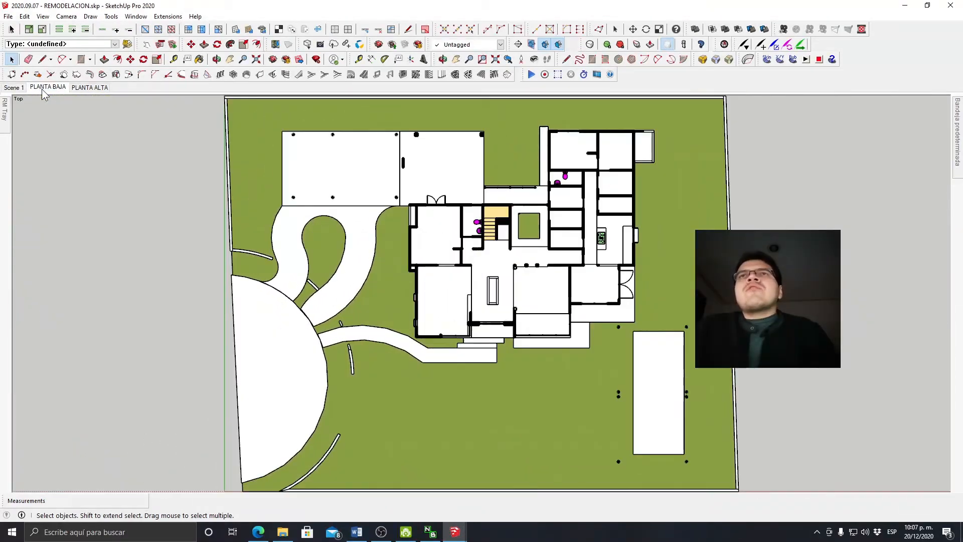
{"action": "left_click", "coordinate": [78, 88]}
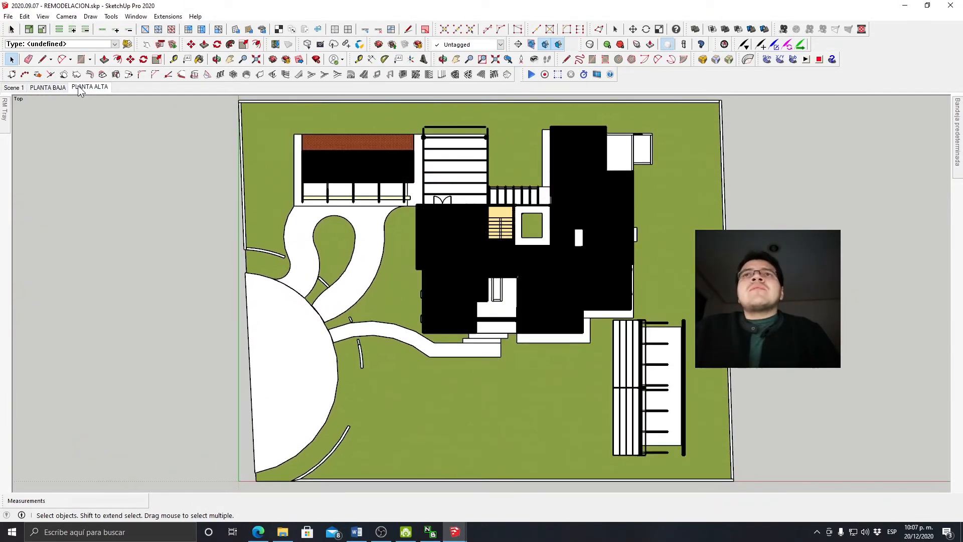
{"action": "left_click", "coordinate": [24, 88]}
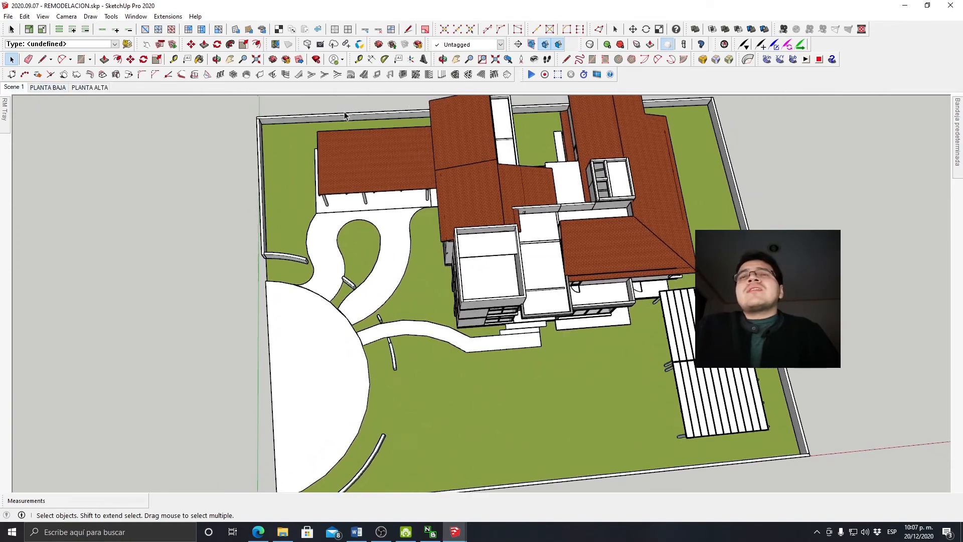
- Inspect the house's front facade up close and the windows and walls inside one of its rooms
{"action": "scroll", "coordinate": [657, 250], "scroll_direction": "up", "scroll_amount": 10}
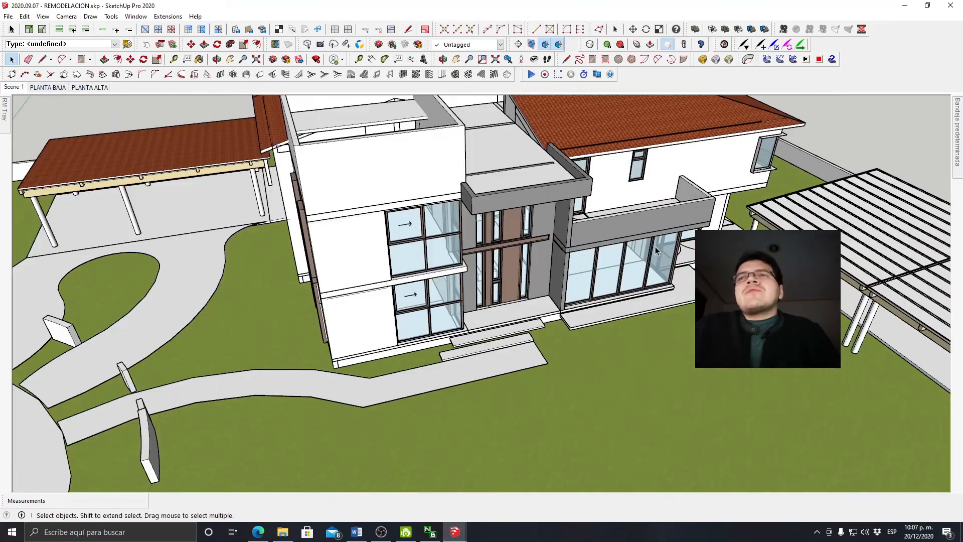
{"action": "middle_click_drag", "start_coordinate": [657, 250], "coordinate": [665, 221]}
{"action": "scroll", "coordinate": [665, 221], "scroll_direction": "down", "scroll_amount": 9}
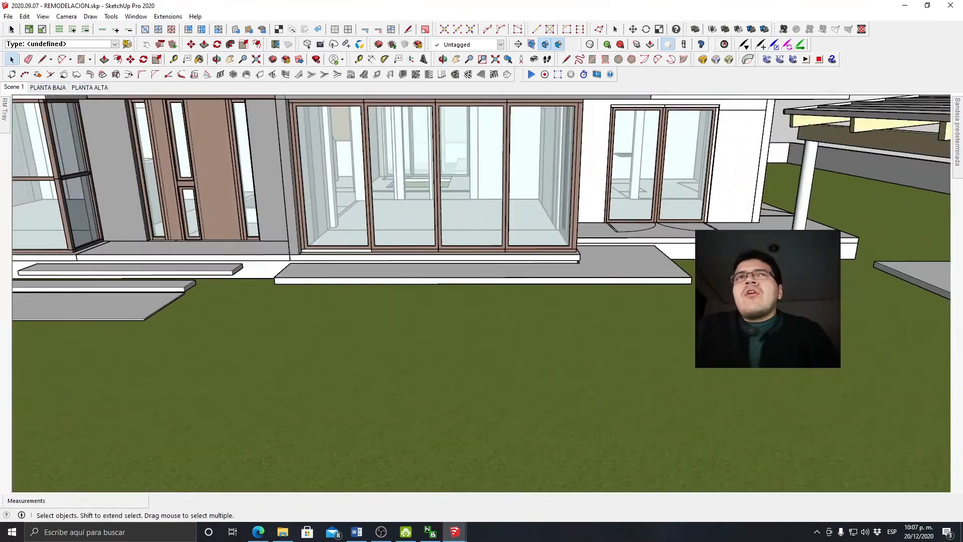
{"action": "scroll", "coordinate": [490, 188], "scroll_direction": "up", "scroll_amount": 8}
{"action": "middle_click_drag", "start_coordinate": [490, 187], "coordinate": [379, 240]}
{"action": "scroll", "coordinate": [379, 240], "scroll_direction": "up", "scroll_amount": 10}
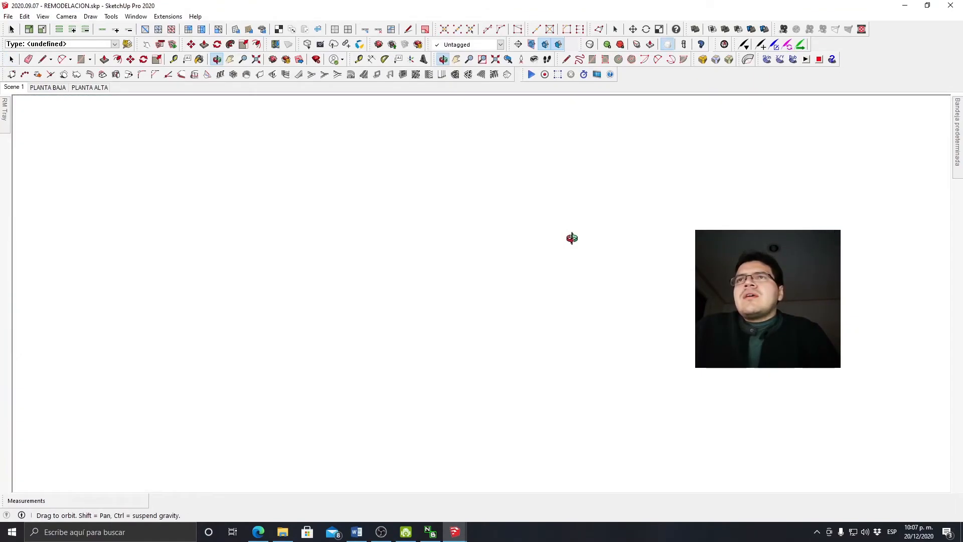
{"action": "middle_click_drag", "start_coordinate": [572, 297], "coordinate": [622, 257]}
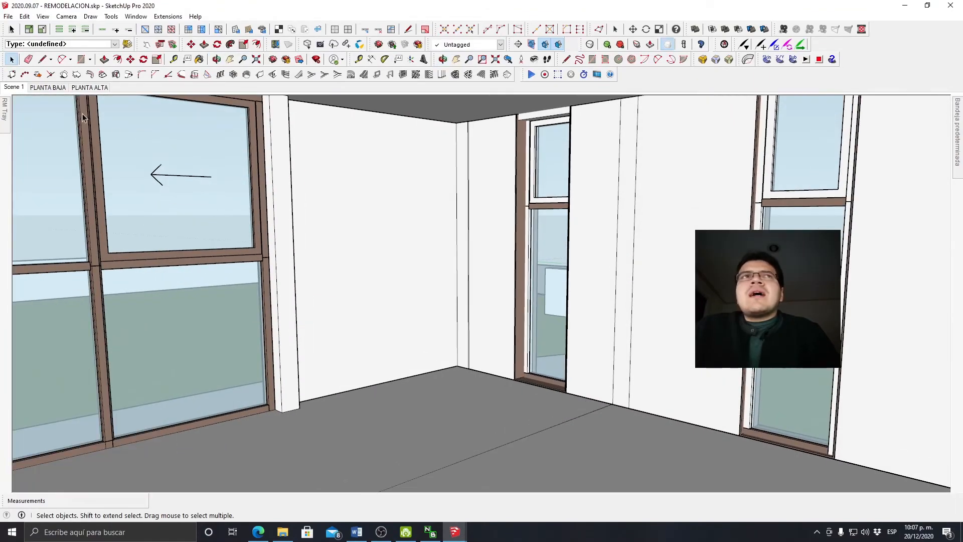
- Add a new scene that stores the interior view of the room with the tall windows
{"action": "right_click", "coordinate": [10, 91]}
{"action": "left_click", "coordinate": [297, 180]}
{"action": "scroll", "coordinate": [404, 187], "scroll_direction": "down", "scroll_amount": 2}
{"action": "middle_click_drag", "start_coordinate": [404, 188], "coordinate": [407, 181]}
{"action": "scroll", "coordinate": [406, 182], "scroll_direction": "down", "scroll_amount": 1}
{"action": "right_click", "coordinate": [16, 87]}
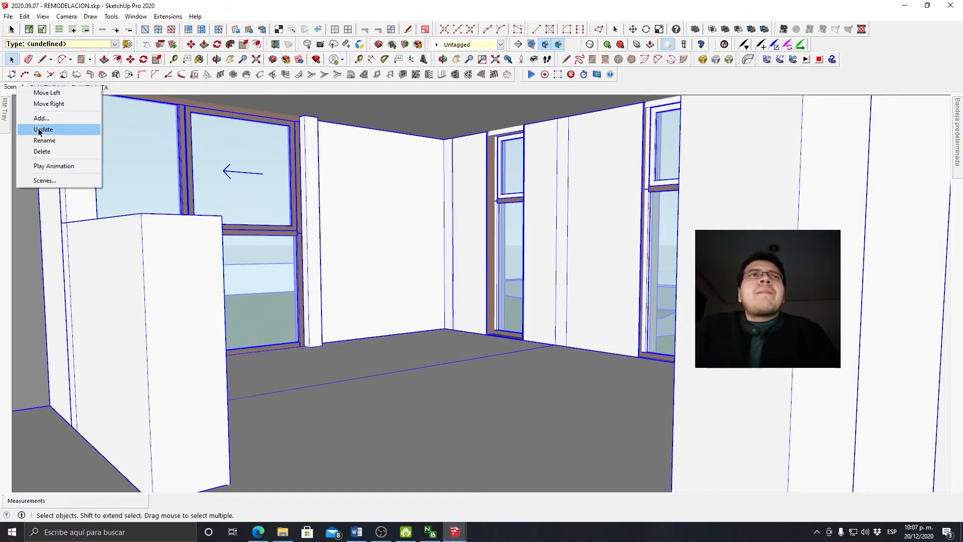
{"action": "left_click", "coordinate": [40, 130]}
{"action": "middle_click_drag", "start_coordinate": [372, 155], "coordinate": [401, 162]}
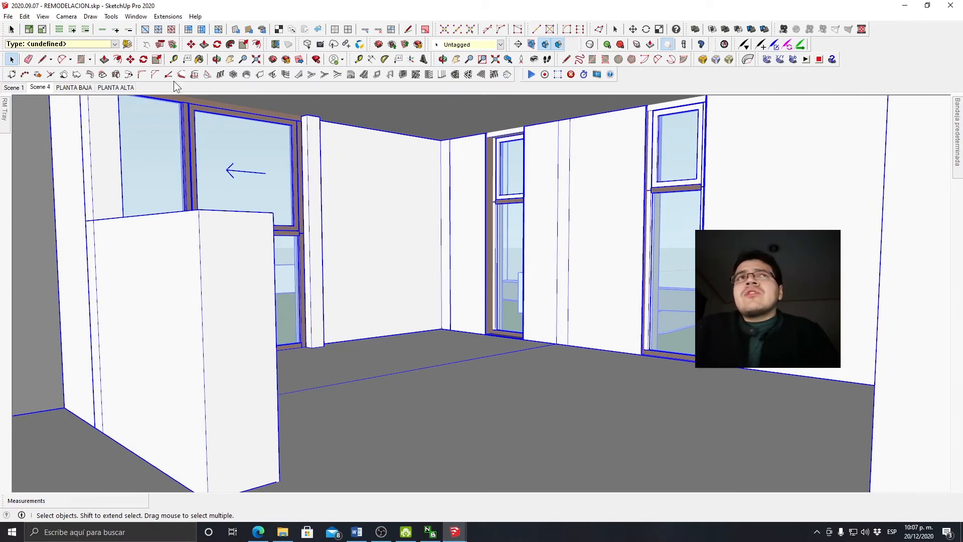
- Clear the selection and switch between Scene 1 and Scene 4 to compare the exterior and interior views
{"action": "left_click", "coordinate": [19, 87]}
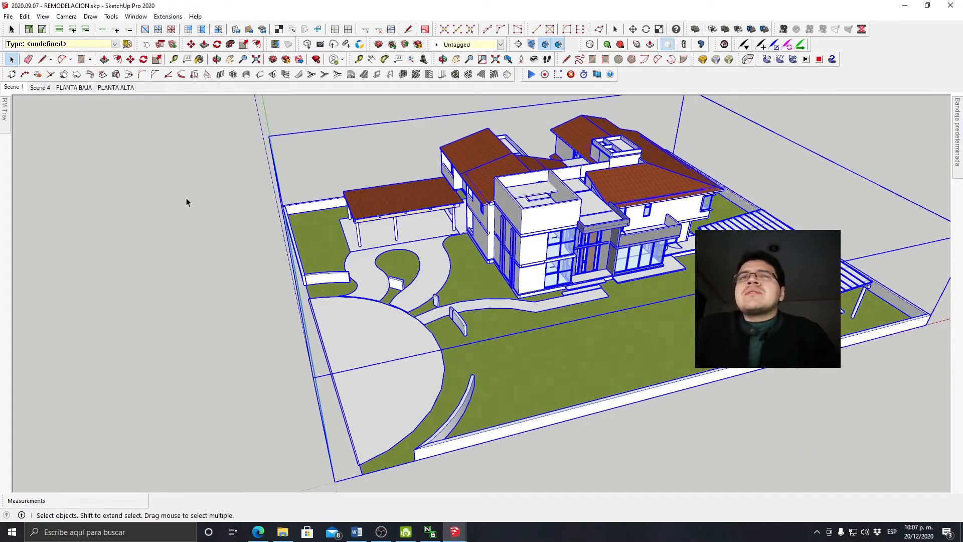
{"action": "left_click", "coordinate": [185, 202]}
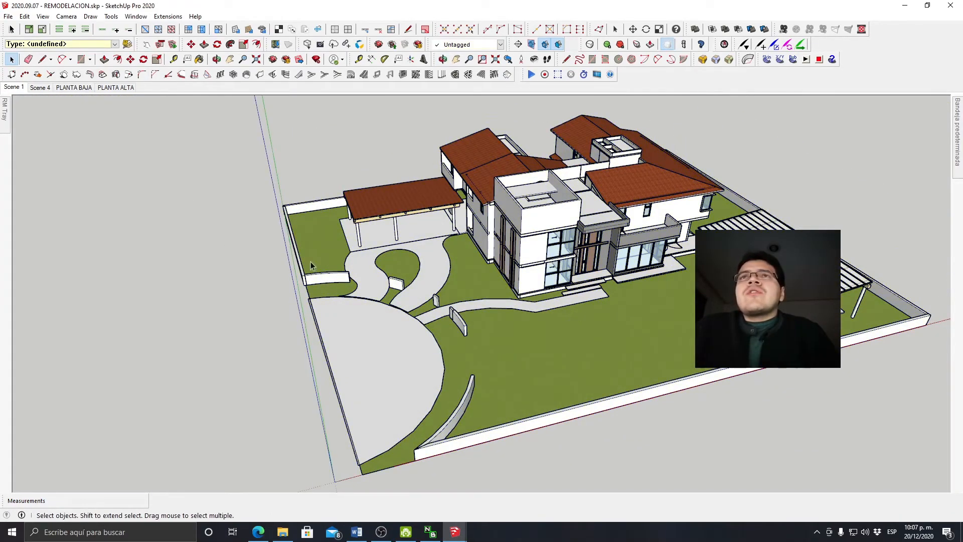
{"action": "left_click", "coordinate": [39, 88]}
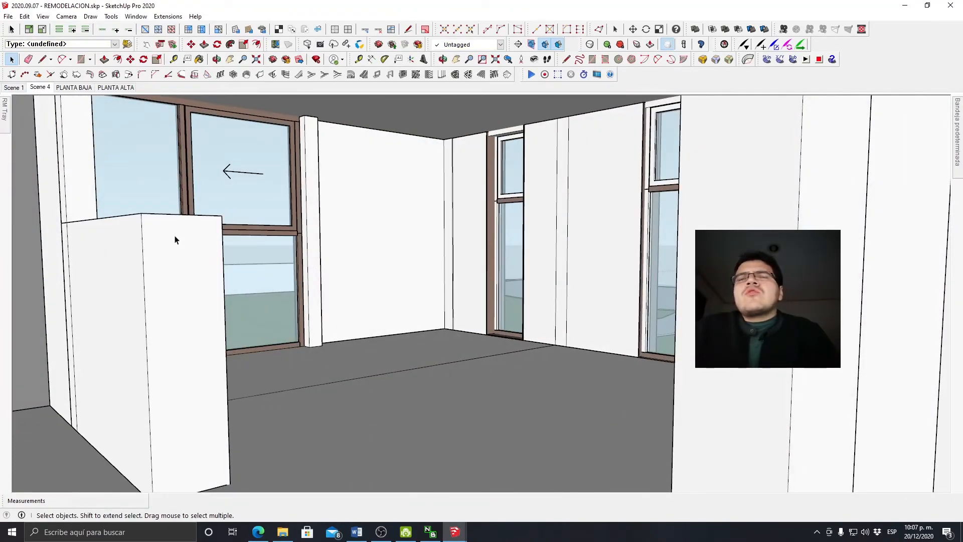
{"action": "left_click", "coordinate": [15, 86]}
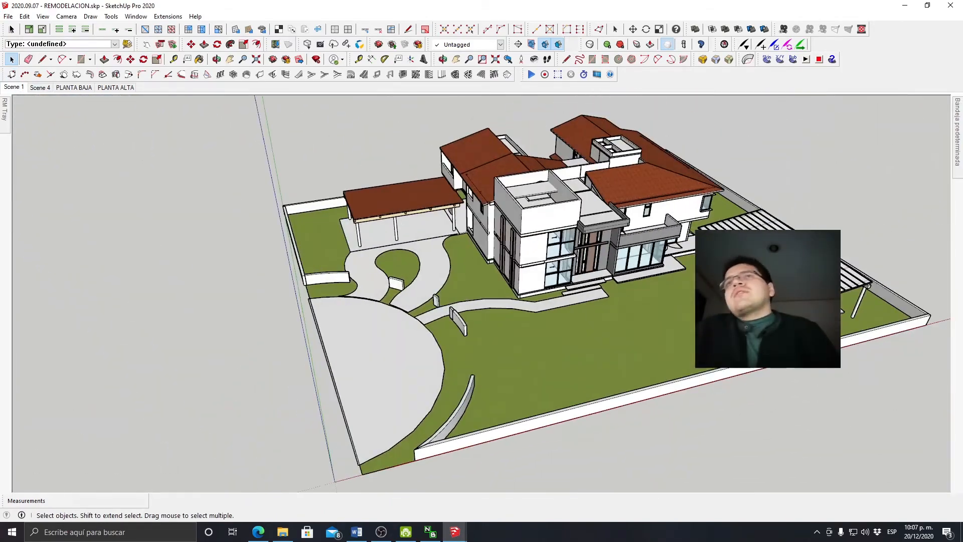
- Examine the house's front entrance, its steps and the ground-floor windows up close from several angles
{"action": "scroll", "coordinate": [675, 314], "scroll_direction": "up", "scroll_amount": 10}
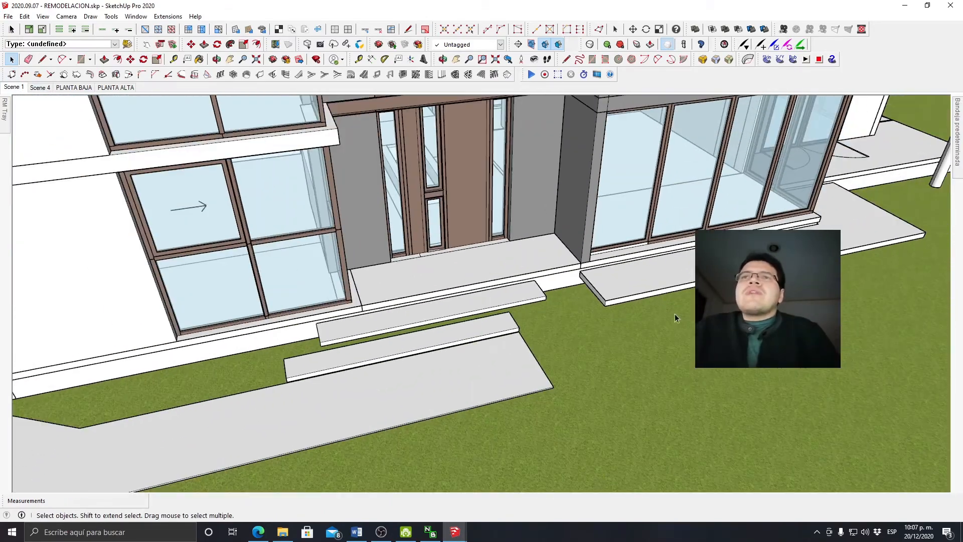
{"action": "scroll", "coordinate": [675, 314], "scroll_direction": "down", "scroll_amount": 5}
{"action": "middle_click_drag", "start_coordinate": [675, 314], "coordinate": [582, 301]}
{"action": "scroll", "coordinate": [576, 314], "scroll_direction": "up", "scroll_amount": 5}
{"action": "scroll", "coordinate": [318, 303], "scroll_direction": "up", "scroll_amount": 4}
{"action": "middle_click_drag", "start_coordinate": [318, 303], "coordinate": [361, 330]}
{"action": "scroll", "coordinate": [558, 299], "scroll_direction": "down", "scroll_amount": 5}
- Select the ground-floor and upper-floor components of the modelo b house in turn to check what each contains
{"action": "key", "text": "space"}
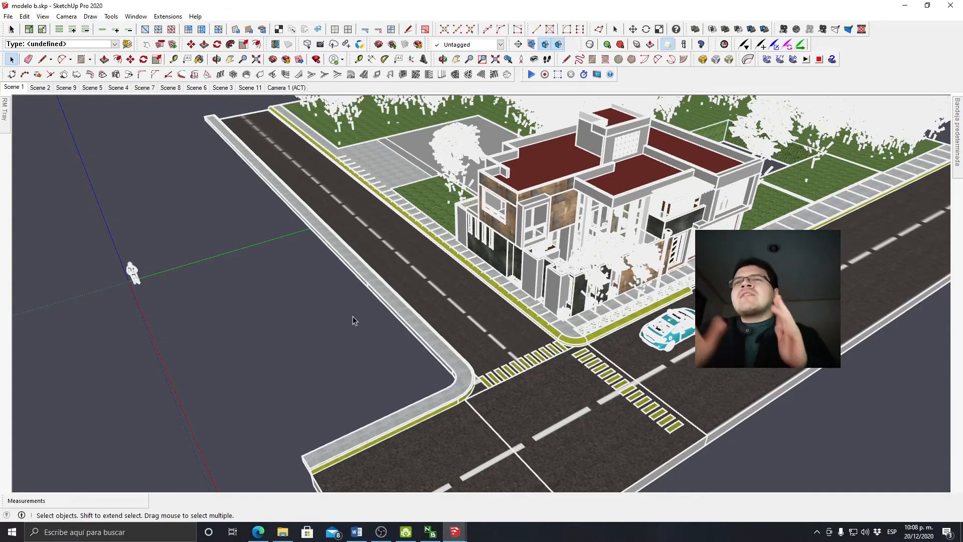
{"action": "scroll", "coordinate": [486, 269], "scroll_direction": "down", "scroll_amount": 2}
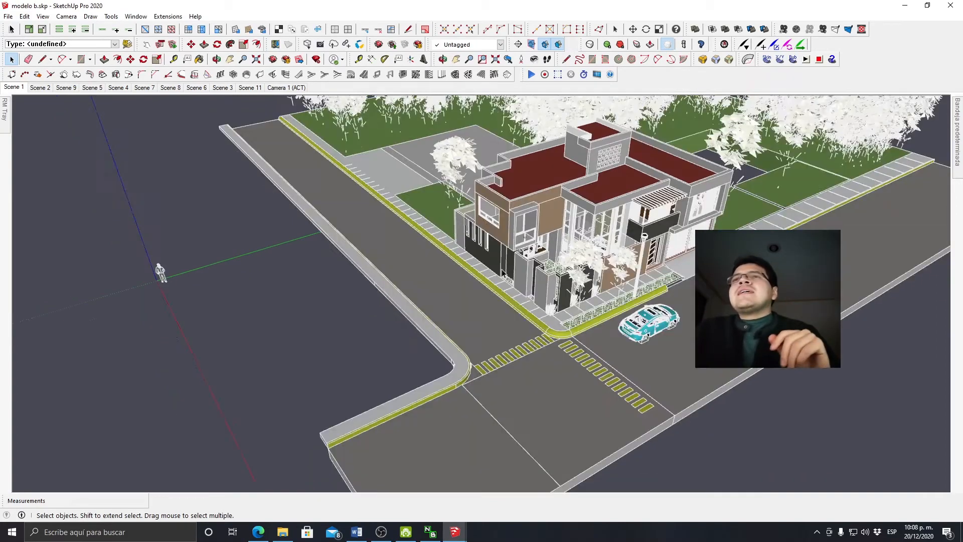
{"action": "scroll", "coordinate": [512, 266], "scroll_direction": "up", "scroll_amount": 2}
{"action": "left_click", "coordinate": [512, 266]}
{"action": "scroll", "coordinate": [513, 268], "scroll_direction": "down", "scroll_amount": 3}
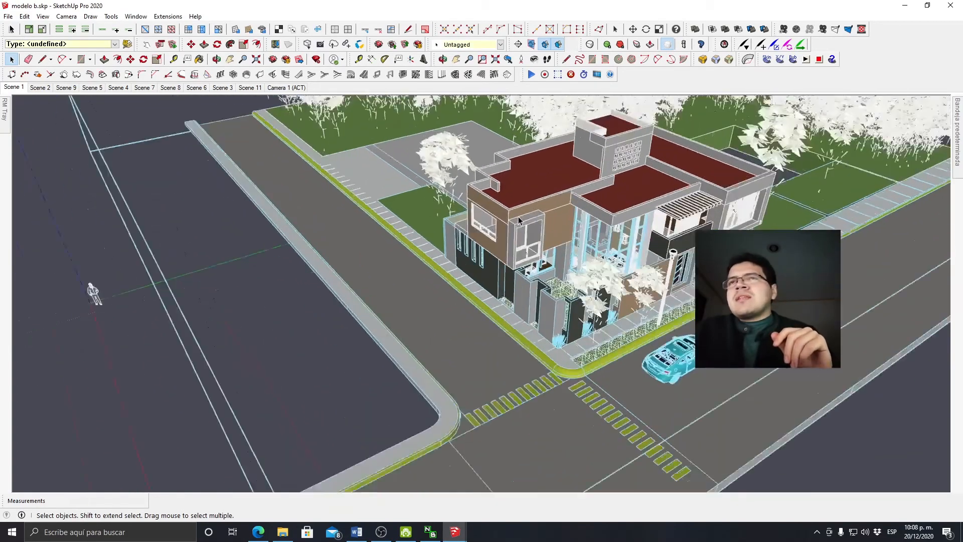
{"action": "scroll", "coordinate": [497, 256], "scroll_direction": "up", "scroll_amount": 3}
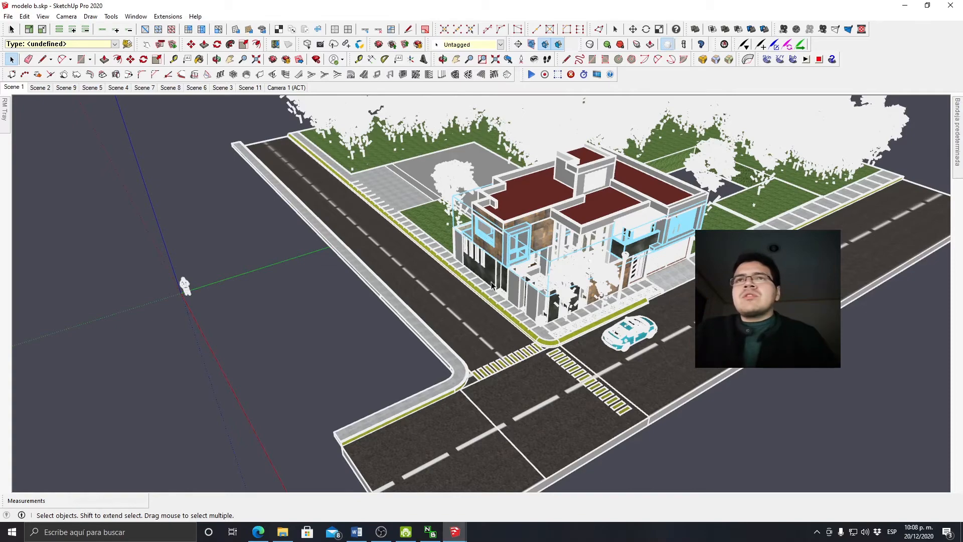
- Copy the component holding the ground floor and the streets to an empty area away from the original model
{"action": "left_click", "coordinate": [580, 237]}
{"action": "scroll", "coordinate": [580, 237], "scroll_direction": "down", "scroll_amount": 3}
{"action": "scroll", "coordinate": [568, 261], "scroll_direction": "up", "scroll_amount": 2}
{"action": "scroll", "coordinate": [568, 261], "scroll_direction": "down", "scroll_amount": 2}
{"action": "key", "text": "m"}
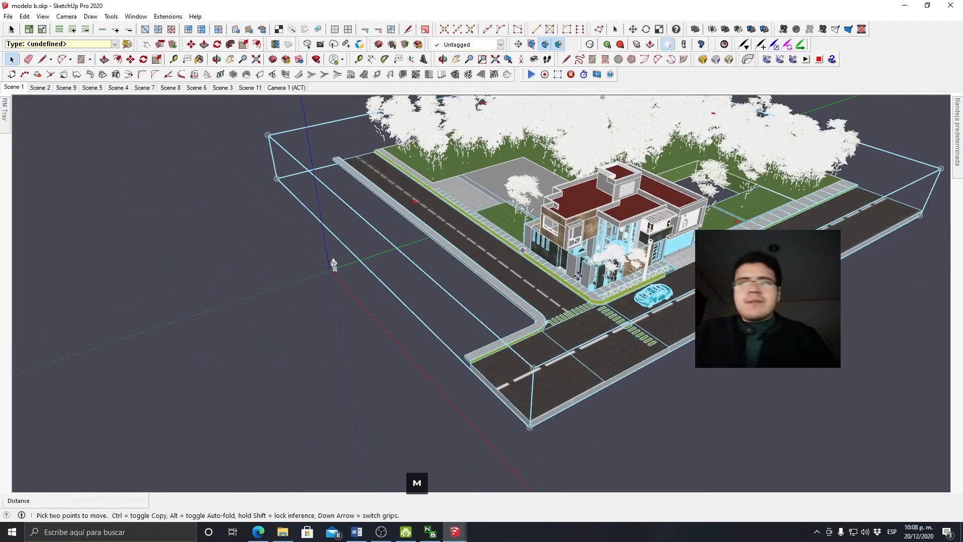
{"action": "key", "text": "ctrl"}
{"action": "left_click", "coordinate": [564, 271]}
{"action": "scroll", "coordinate": [564, 272], "scroll_direction": "down", "scroll_amount": 5}
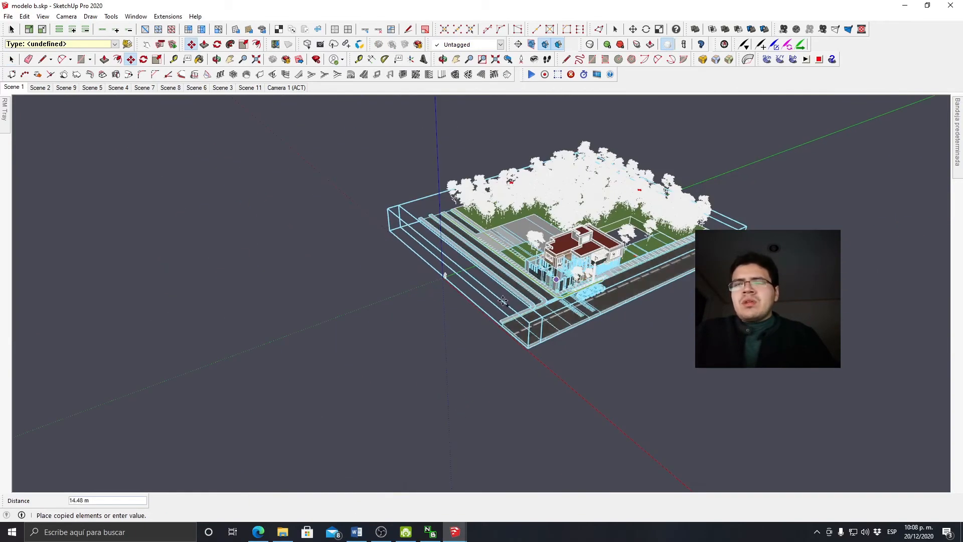
{"action": "left_click", "coordinate": [249, 407], "text": "shift"}
{"action": "middle_click_drag", "start_coordinate": [306, 374], "coordinate": [326, 371]}
{"action": "key", "text": "space"}
- Examine the copied ground floor from above, including its dining room, kitchen, living area and garden
{"action": "scroll", "coordinate": [329, 371], "scroll_direction": "up", "scroll_amount": 5}
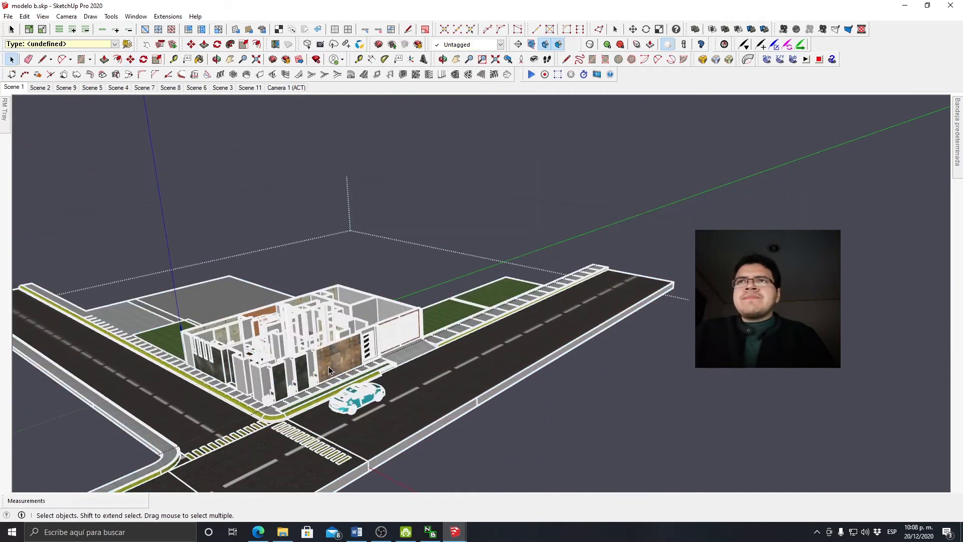
{"action": "scroll", "coordinate": [575, 329], "scroll_direction": "up", "scroll_amount": 5}
{"action": "middle_click_drag", "start_coordinate": [575, 351], "coordinate": [562, 311]}
{"action": "scroll", "coordinate": [539, 228], "scroll_direction": "up", "scroll_amount": 5}
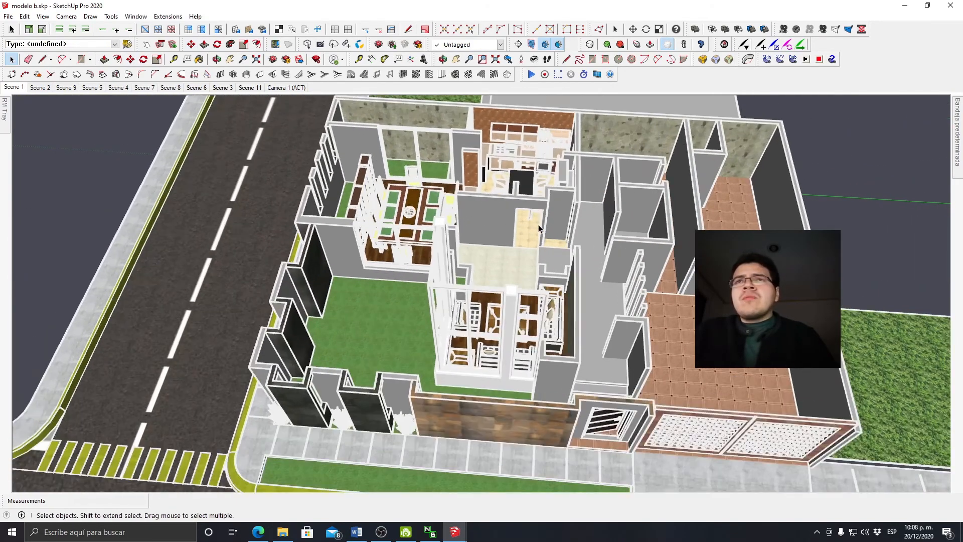
{"action": "middle_click_drag", "start_coordinate": [539, 228], "coordinate": [461, 211]}
{"action": "scroll", "coordinate": [456, 200], "scroll_direction": "up", "scroll_amount": 5}
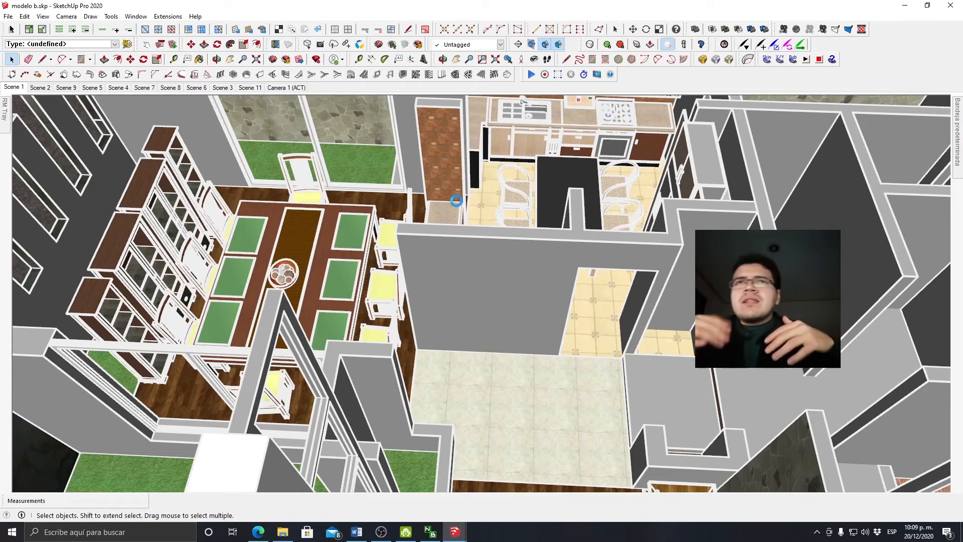
{"action": "scroll", "coordinate": [456, 200], "scroll_direction": "up", "scroll_amount": 1}
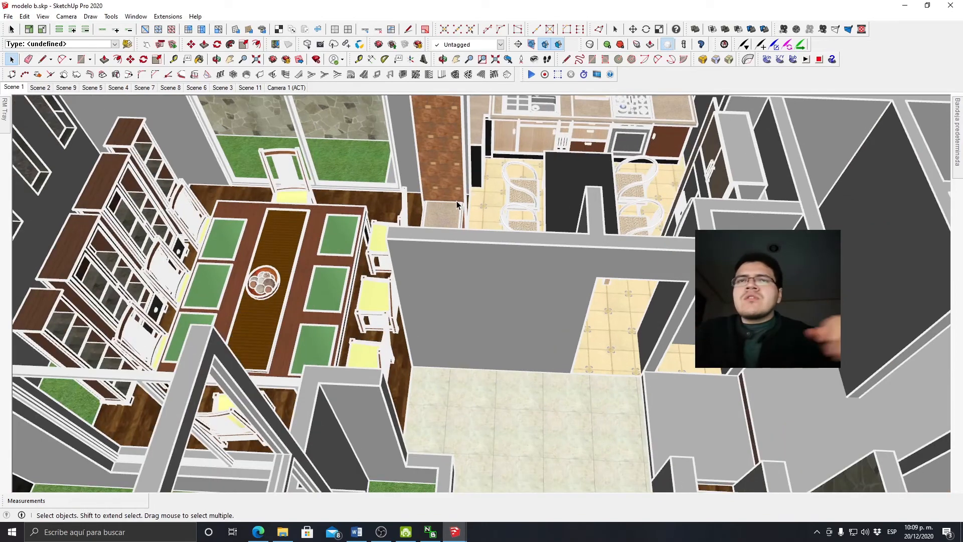
{"action": "scroll", "coordinate": [456, 206], "scroll_direction": "down", "scroll_amount": 3}
{"action": "middle_click_drag", "start_coordinate": [452, 258], "coordinate": [647, 320]}
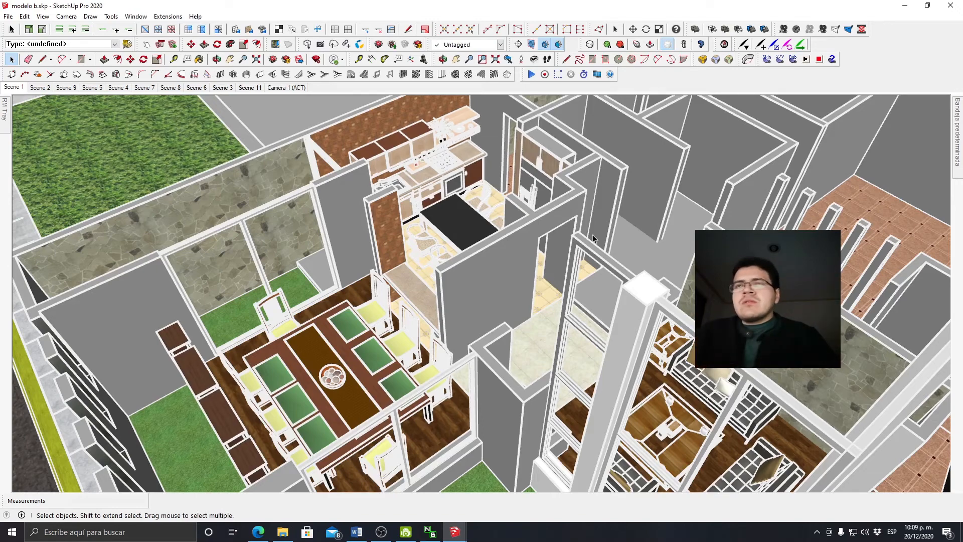
{"action": "scroll", "coordinate": [586, 244], "scroll_direction": "down", "scroll_amount": 5}
{"action": "scroll", "coordinate": [565, 194], "scroll_direction": "up", "scroll_amount": 2}
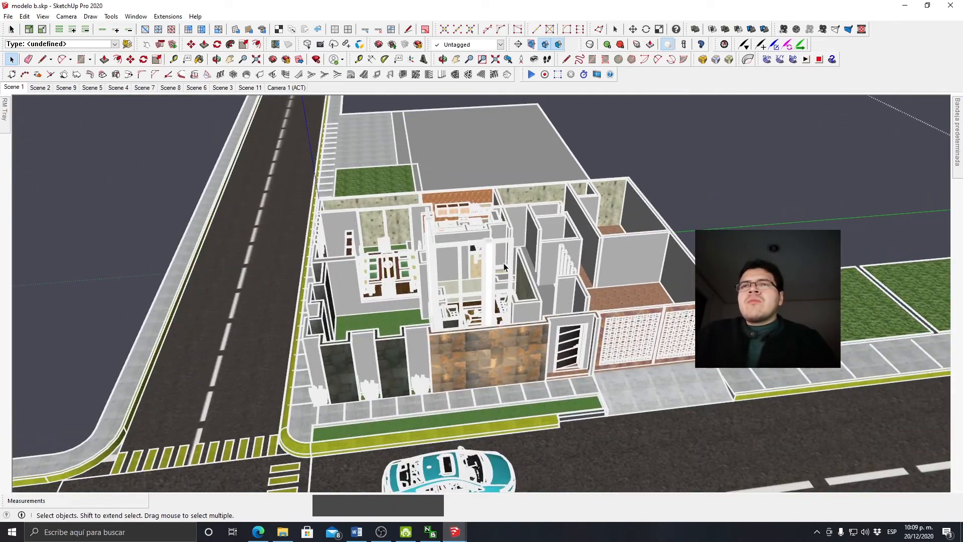
- Compare the copied ground floor with the complete original house from a distance
{"action": "key", "text": "Escape"}
{"action": "scroll", "coordinate": [374, 330], "scroll_direction": "down", "scroll_amount": 4}
{"action": "middle_click_drag", "start_coordinate": [374, 330], "coordinate": [662, 281]}
{"action": "scroll", "coordinate": [375, 332], "scroll_direction": "up", "scroll_amount": 4}
{"action": "scroll", "coordinate": [375, 331], "scroll_direction": "down", "scroll_amount": 4}
{"action": "scroll", "coordinate": [385, 354], "scroll_direction": "down", "scroll_amount": 3}
{"action": "scroll", "coordinate": [641, 181], "scroll_direction": "up", "scroll_amount": 2}
{"action": "scroll", "coordinate": [641, 182], "scroll_direction": "up", "scroll_amount": 2}
{"action": "middle_click_drag", "start_coordinate": [684, 206], "coordinate": [588, 228]}
{"action": "scroll", "coordinate": [798, 193], "scroll_direction": "down", "scroll_amount": 3}
{"action": "middle_click_drag", "start_coordinate": [798, 198], "coordinate": [855, 235]}
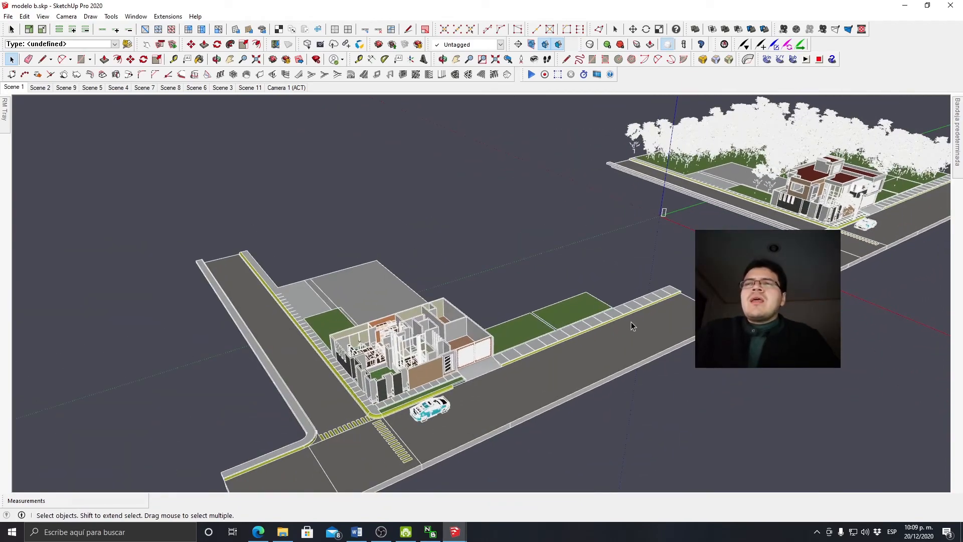
- Open the Save As dialog for the original ground-floor and street component
{"action": "scroll", "coordinate": [722, 215], "scroll_direction": "up", "scroll_amount": 5}
{"action": "scroll", "coordinate": [692, 246], "scroll_direction": "up", "scroll_amount": 3}
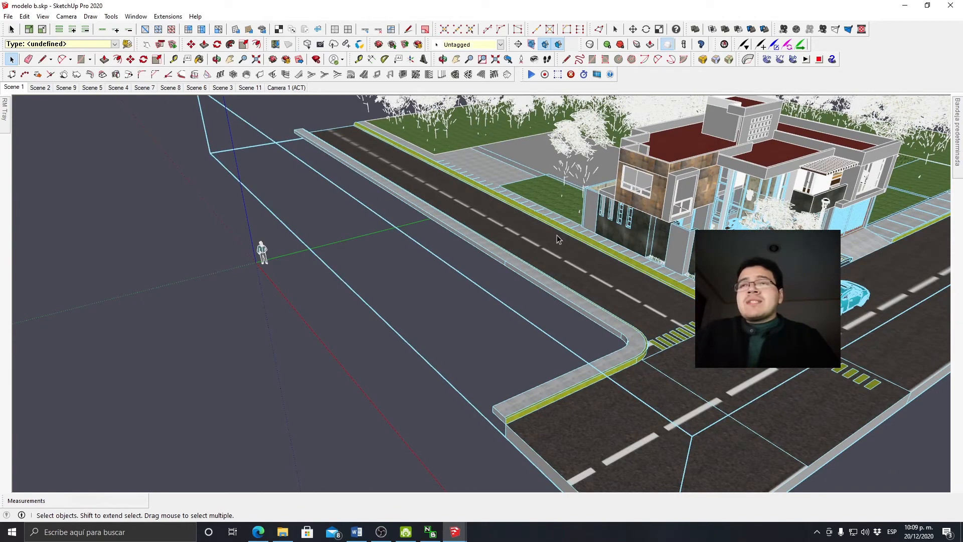
{"action": "scroll", "coordinate": [572, 236], "scroll_direction": "down", "scroll_amount": 2}
{"action": "scroll", "coordinate": [597, 241], "scroll_direction": "up", "scroll_amount": 4}
{"action": "right_click", "coordinate": [598, 240]}
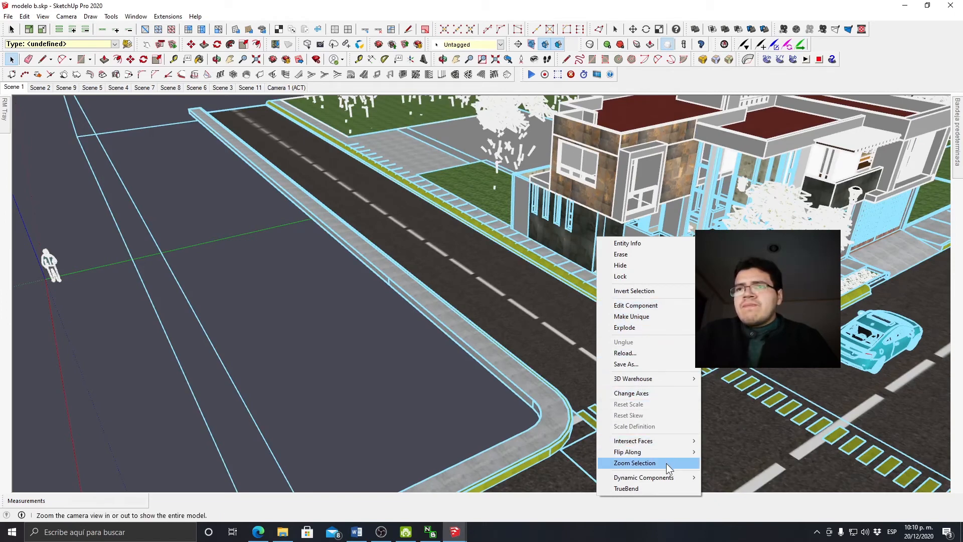
{"action": "left_click", "coordinate": [649, 364]}
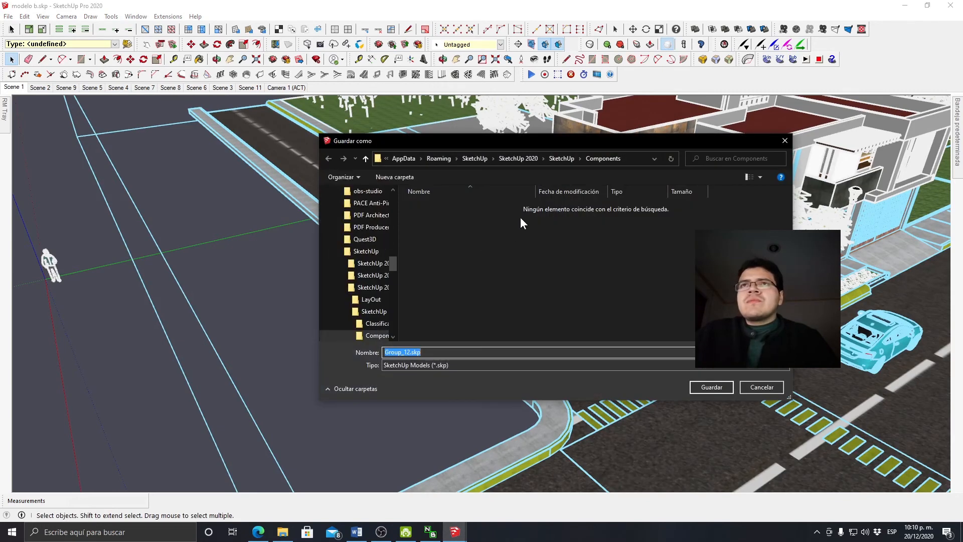
- Save the component to the Desktop (Escritorio) as a SketchUp model named ejemplo
{"action": "scroll", "coordinate": [372, 235], "scroll_direction": "up", "scroll_amount": 2}
{"action": "scroll", "coordinate": [374, 236], "scroll_direction": "down", "scroll_amount": 5}
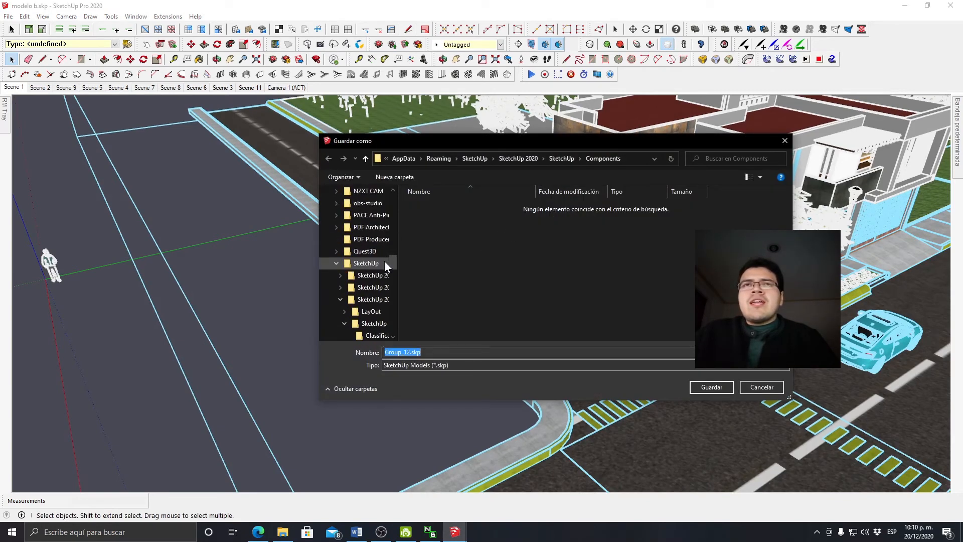
{"action": "scroll", "coordinate": [387, 277], "scroll_direction": "down", "scroll_amount": 6}
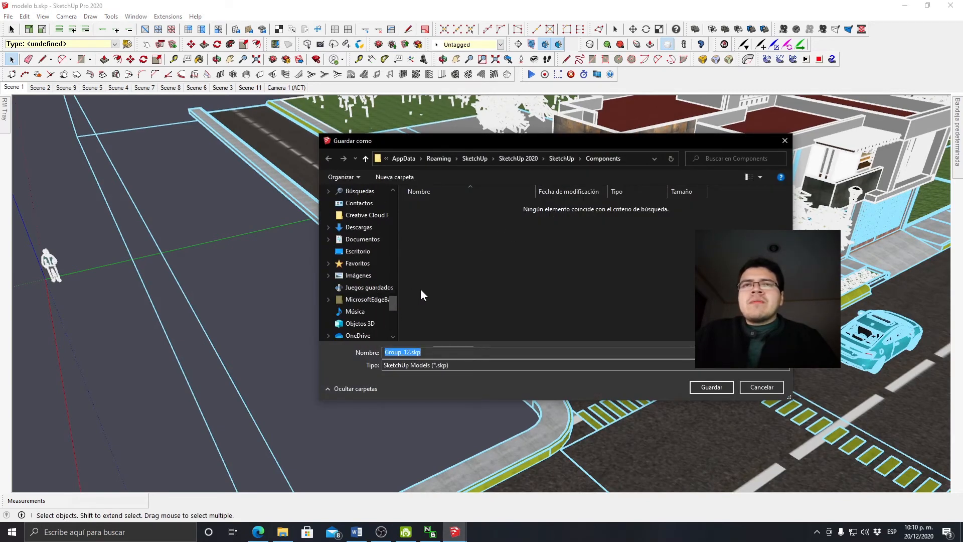
{"action": "scroll", "coordinate": [351, 221], "scroll_direction": "up", "scroll_amount": 8}
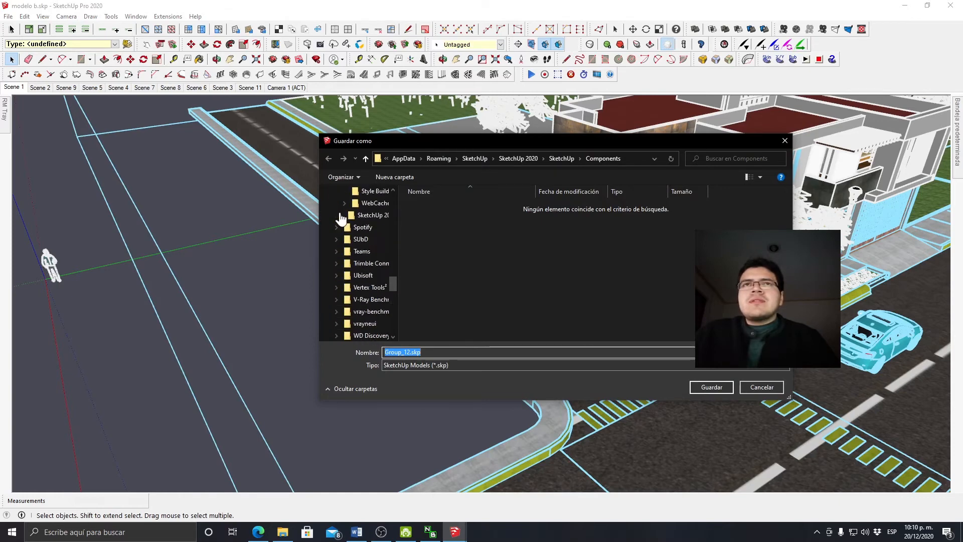
{"action": "scroll", "coordinate": [341, 216], "scroll_direction": "up", "scroll_amount": 15}
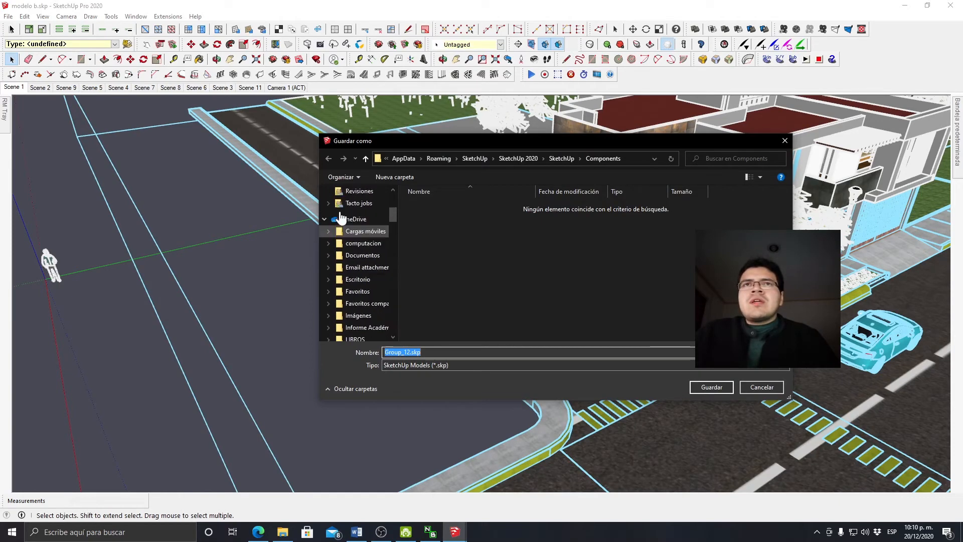
{"action": "left_click", "coordinate": [357, 211]}
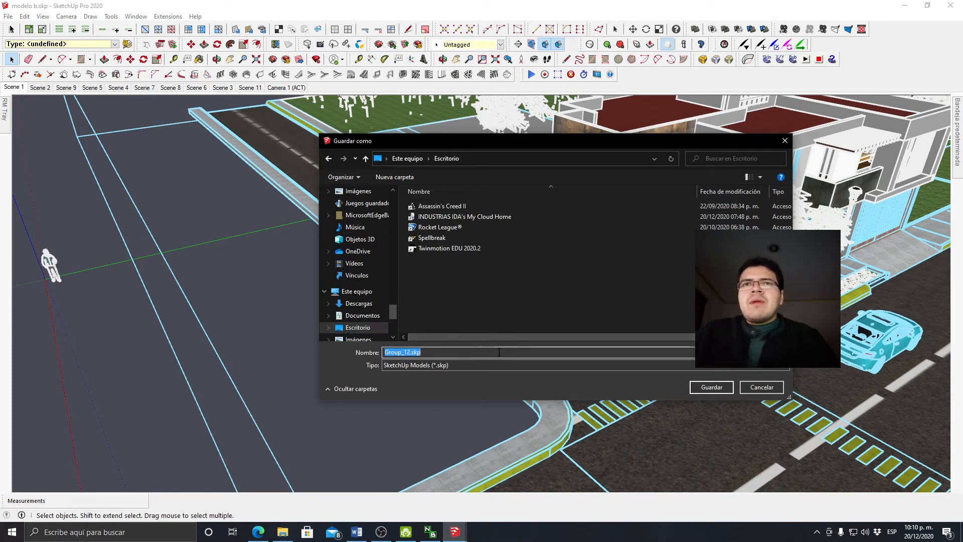
{"action": "key", "text": "Caps_Lock"}
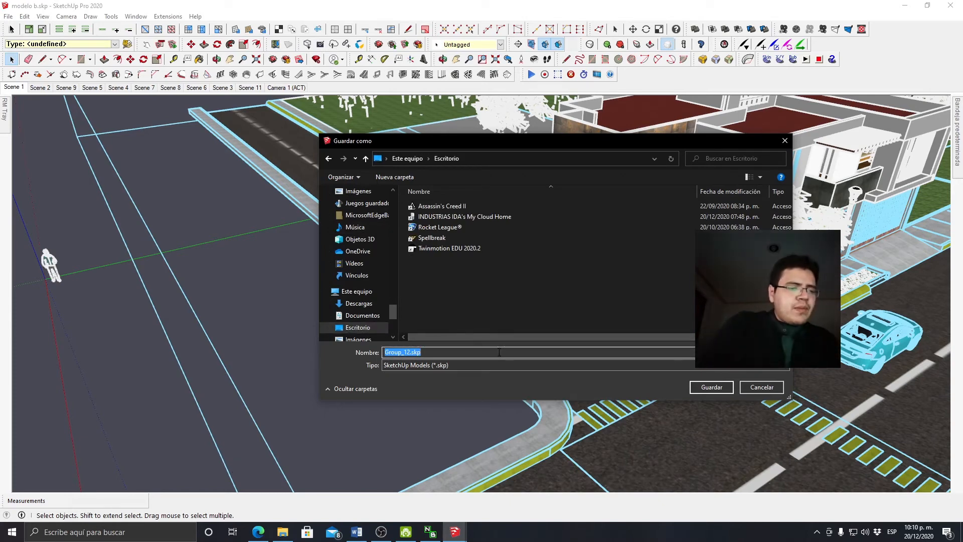
{"action": "type", "text": "EJEMPLO"}
{"action": "key", "text": "Return"}
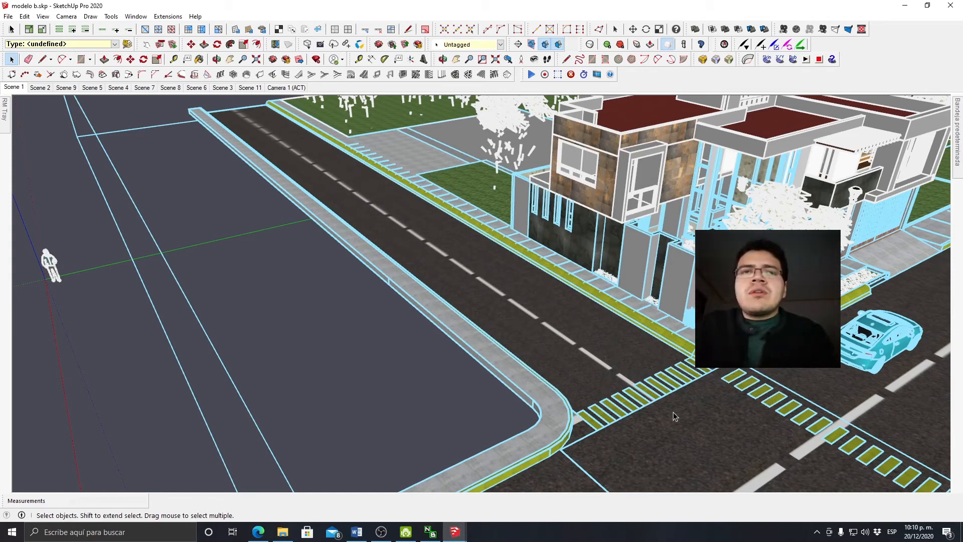
- Switch to File Explorer, go to the Desktop (Escritorio) folder and open ejemplo.skp
{"action": "left_click", "coordinate": [282, 535]}
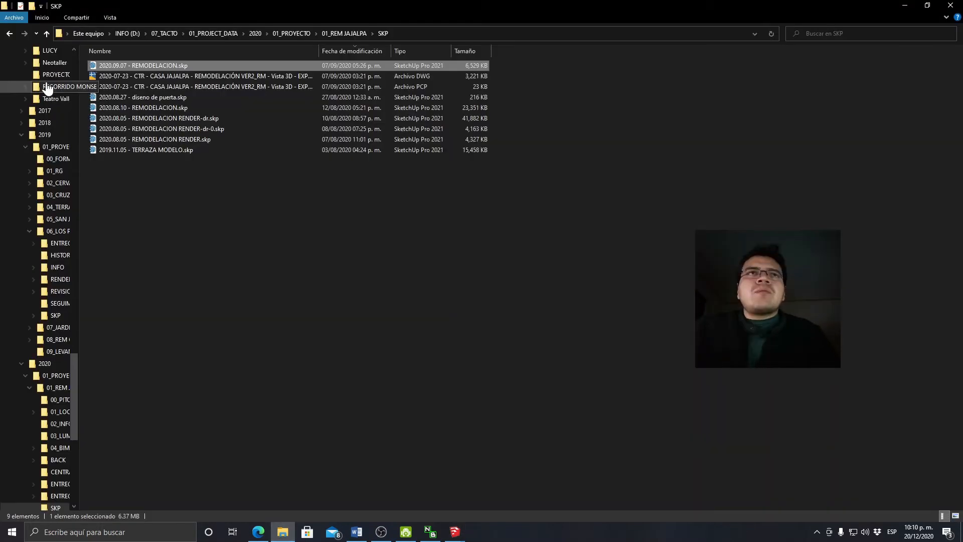
{"action": "scroll", "coordinate": [42, 81], "scroll_direction": "down", "scroll_amount": 5}
{"action": "scroll", "coordinate": [41, 80], "scroll_direction": "up", "scroll_amount": 3}
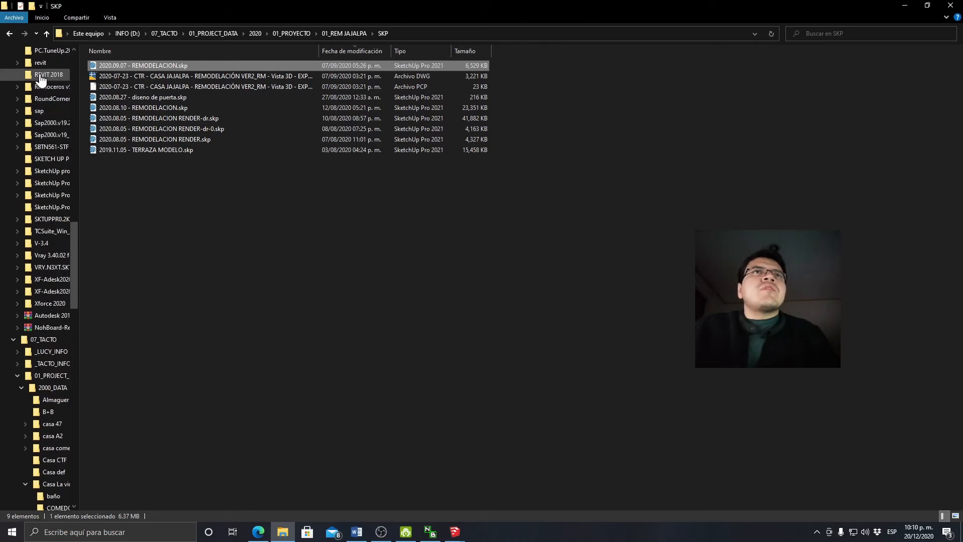
{"action": "left_click_drag", "start_coordinate": [71, 290], "coordinate": [73, 57]}
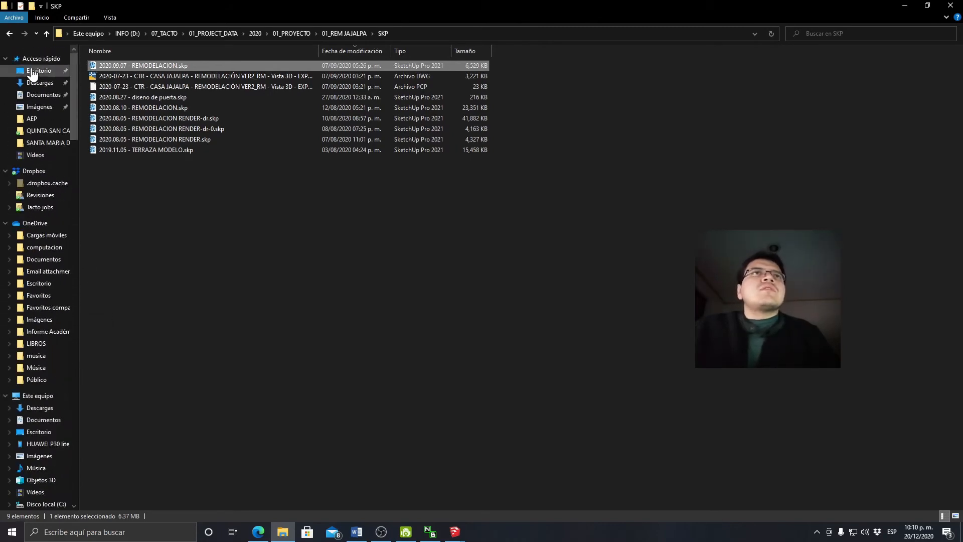
{"action": "left_click", "coordinate": [36, 70]}
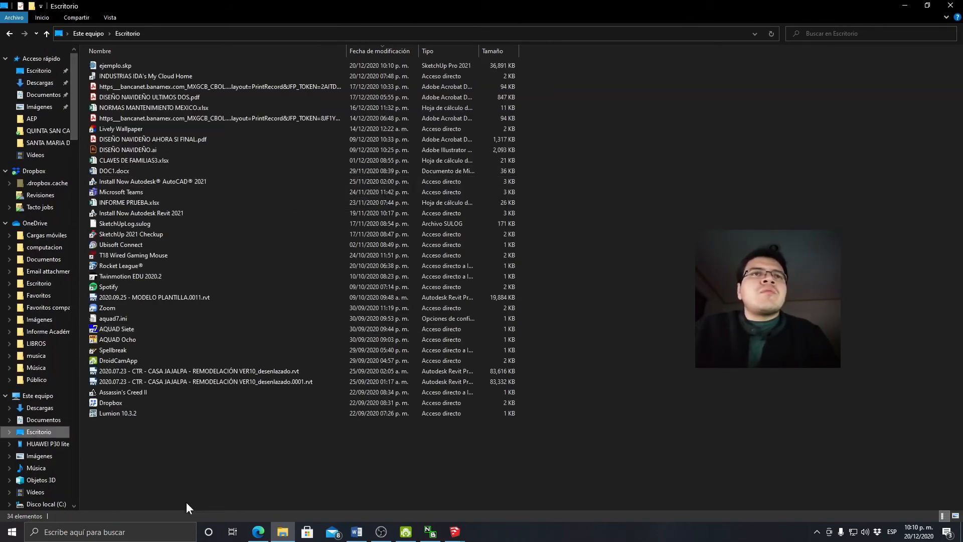
{"action": "left_click", "coordinate": [162, 64]}
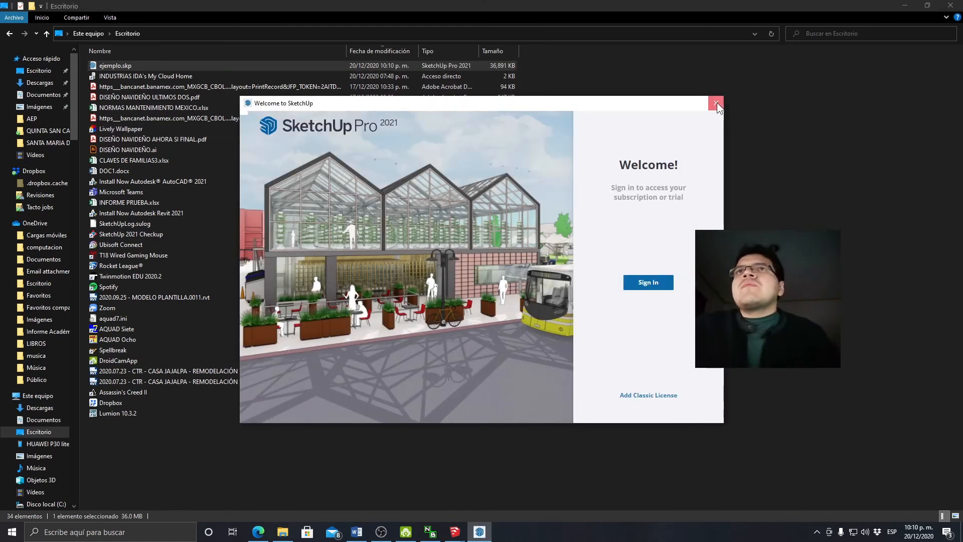
- Dismiss the SketchUp 2021 welcome window and open ejemplo.skp with SketchUp Pro 2020, putting the file browser away
{"action": "left_click", "coordinate": [716, 103]}
{"action": "right_click", "coordinate": [119, 69]}
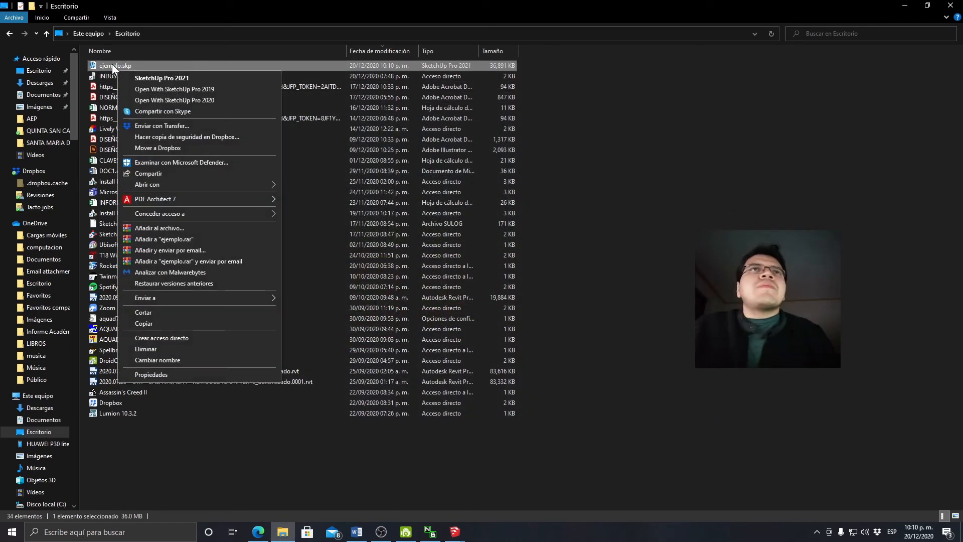
{"action": "left_click", "coordinate": [162, 100]}
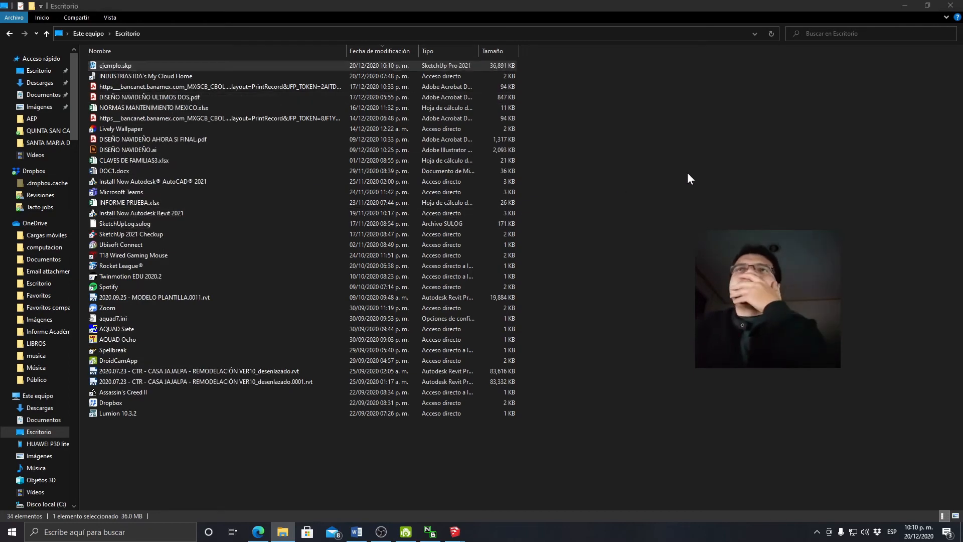
{"action": "left_click", "coordinate": [906, 6]}
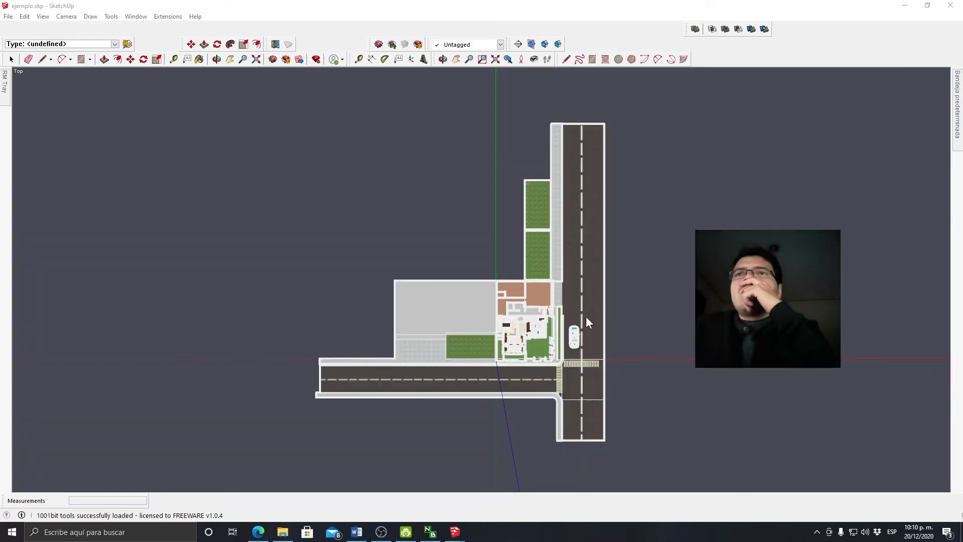
- Draw a rectangle on the street in front of the garage and extrude it into a block taller than the house
{"action": "scroll", "coordinate": [585, 322], "scroll_direction": "up", "scroll_amount": 6}
{"action": "mouse_move", "coordinate": [529, 267]}
{"action": "middle_mouse_down"}
{"action": "mouse_move", "coordinate": [525, 252]}
{"action": "mouse_move", "coordinate": [474, 257]}
{"action": "middle_mouse_up"}
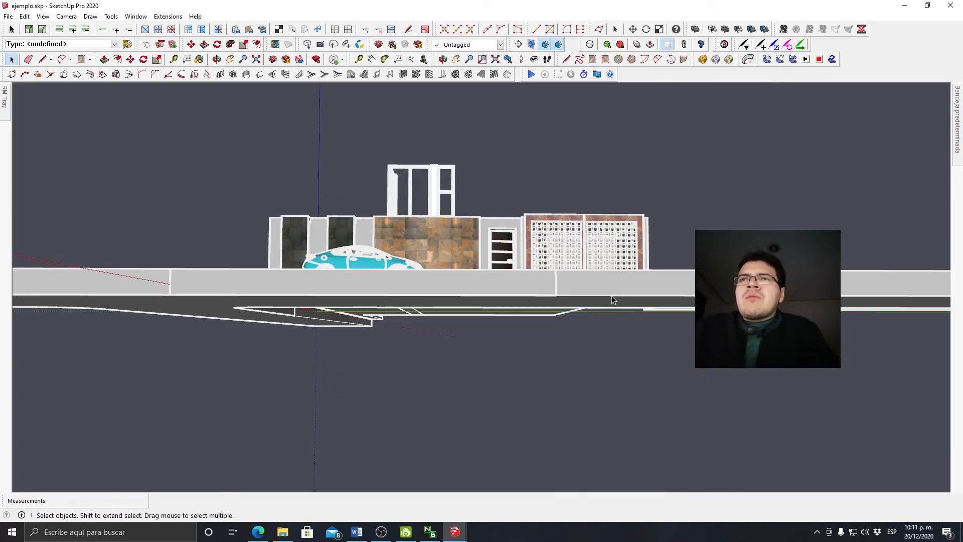
{"action": "middle_click_drag", "start_coordinate": [603, 339], "coordinate": [573, 312]}
{"action": "scroll", "coordinate": [573, 312], "scroll_direction": "down", "scroll_amount": 3}
{"action": "scroll", "coordinate": [575, 312], "scroll_direction": "up", "scroll_amount": 1}
{"action": "key", "text": "r"}
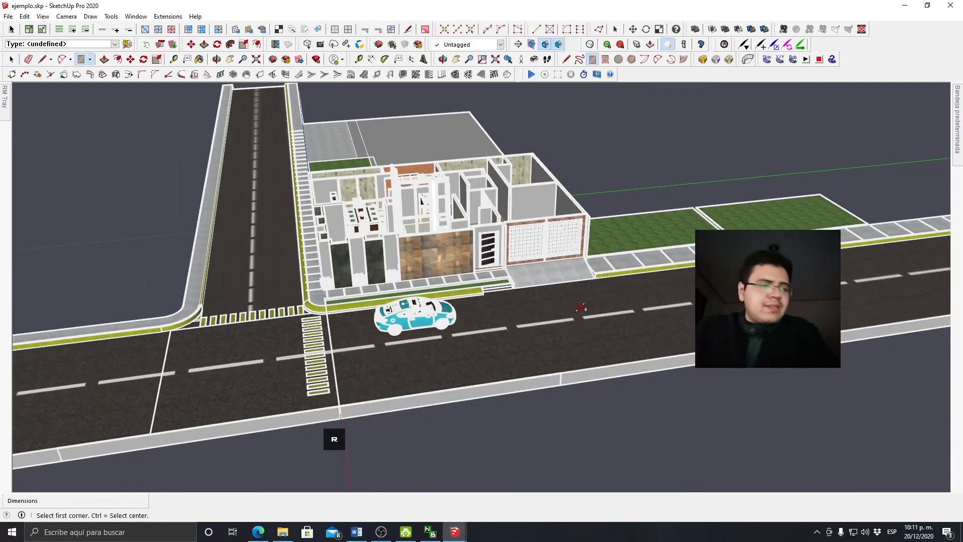
{"action": "left_click", "coordinate": [561, 309]}
{"action": "left_click", "coordinate": [733, 315]}
{"action": "key", "text": "space"}
{"action": "key", "text": "p"}
{"action": "left_click", "coordinate": [646, 305]}
{"action": "left_click", "coordinate": [641, 149]}
- Select all of the new block's connected geometry and make it a group
{"action": "key", "text": "space"}
{"action": "triple_click", "coordinate": [639, 190]}
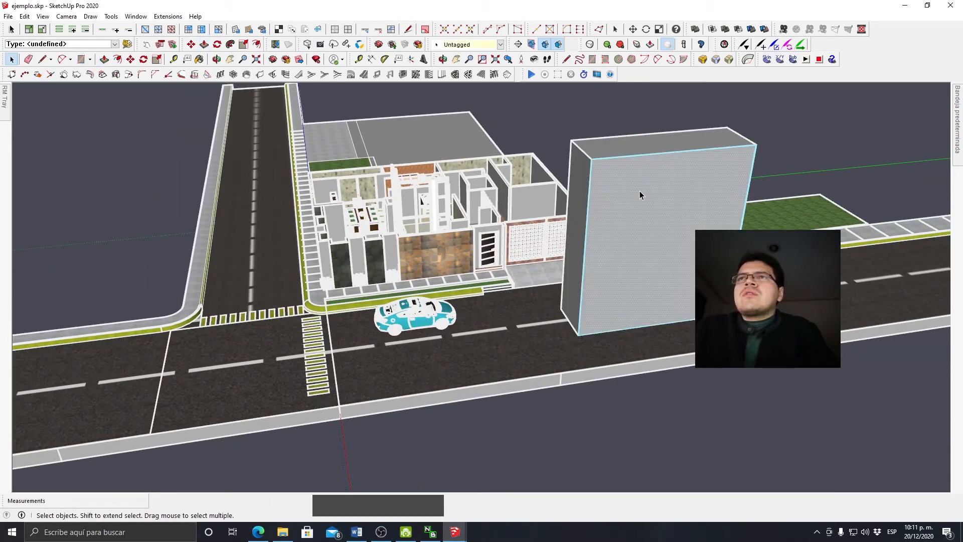
{"action": "right_click", "coordinate": [641, 190]}
{"action": "left_click", "coordinate": [673, 278]}
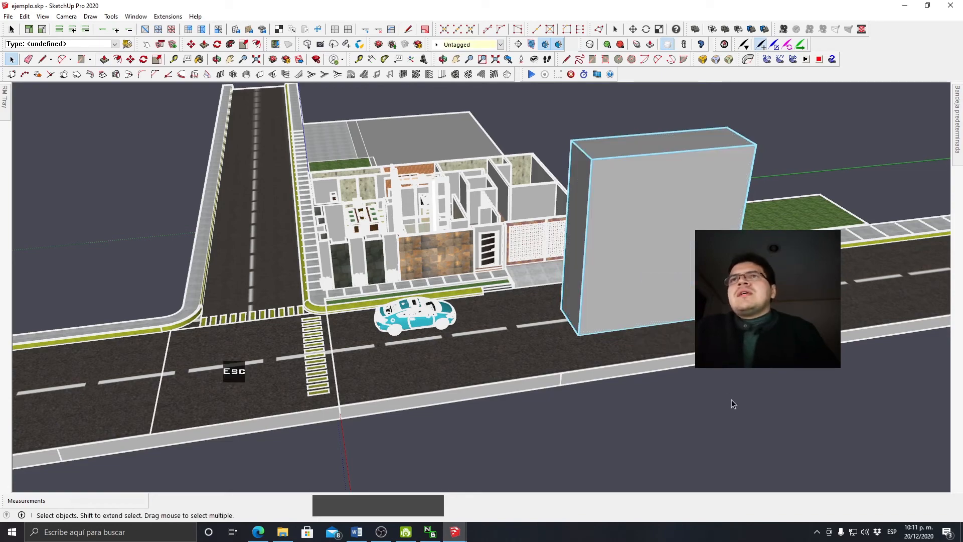
- Save ejemplo.skp with the added block
{"action": "scroll", "coordinate": [723, 277], "scroll_direction": "down", "scroll_amount": 2}
{"action": "middle_click_drag", "start_coordinate": [722, 277], "coordinate": [675, 227]}
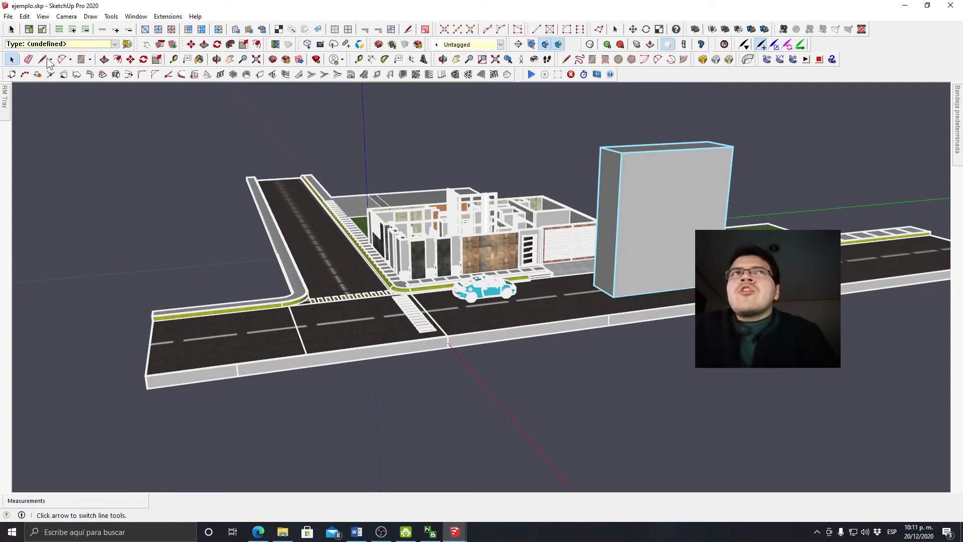
{"action": "left_click", "coordinate": [8, 16]}
{"action": "left_click", "coordinate": [19, 76]}
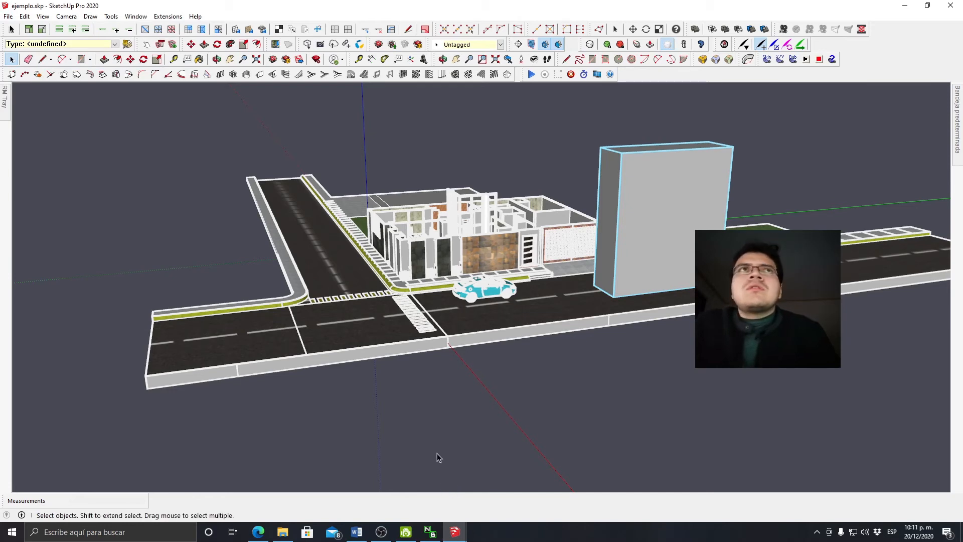
- Switch to the modelo b.skp window and clear the selection around the complete house
{"action": "mouse_move", "coordinate": [456, 529]}
{"action": "left_click", "coordinate": [504, 499]}
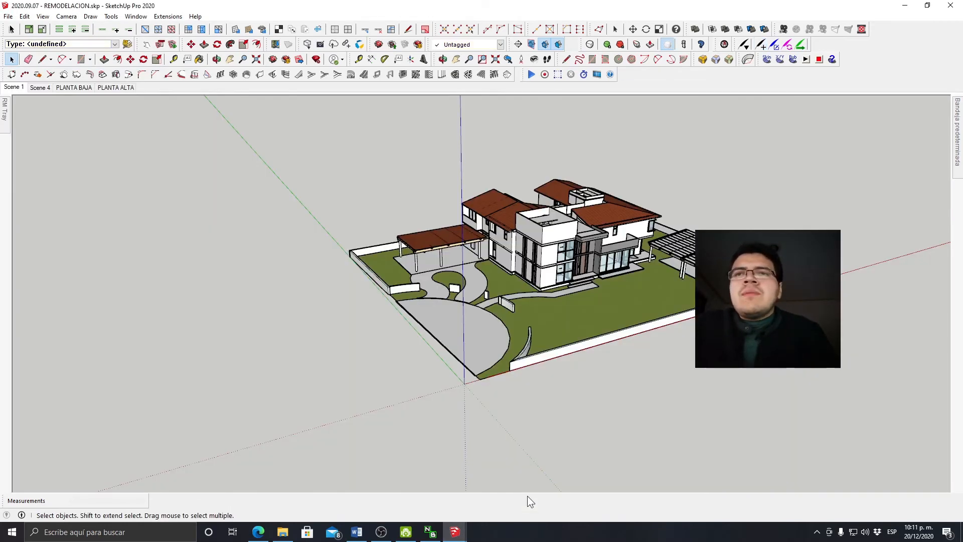
{"action": "left_click", "coordinate": [335, 502]}
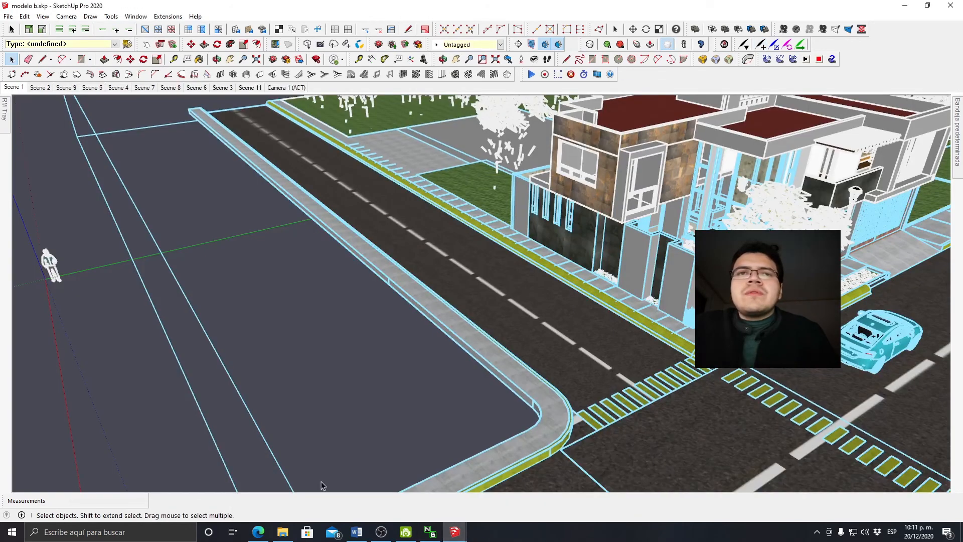
{"action": "mouse_move", "coordinate": [384, 339]}
{"action": "middle_mouse_down"}
{"action": "mouse_move", "coordinate": [300, 359]}
{"action": "mouse_move", "coordinate": [264, 335]}
{"action": "middle_mouse_up"}
{"action": "scroll", "coordinate": [264, 335], "scroll_direction": "down", "scroll_amount": 2}
{"action": "left_click", "coordinate": [264, 334]}
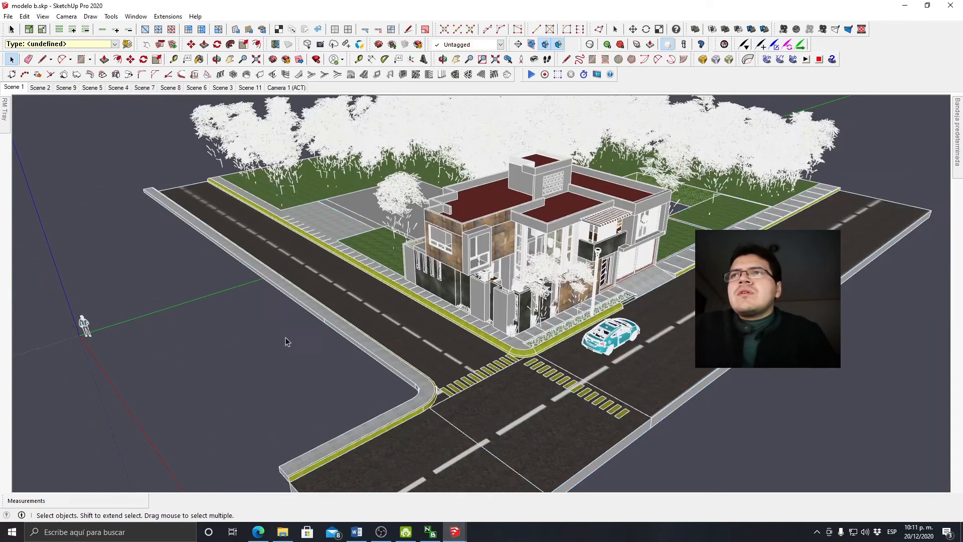
- Reload the ground-floor and street component of the complete house from ejemplo.skp on the Desktop (Escritorio)
{"action": "scroll", "coordinate": [265, 334], "scroll_direction": "down", "scroll_amount": 2}
{"action": "middle_click_drag", "start_coordinate": [491, 327], "coordinate": [401, 329]}
{"action": "scroll", "coordinate": [517, 300], "scroll_direction": "up", "scroll_amount": 3}
{"action": "left_click", "coordinate": [517, 300]}
{"action": "right_click", "coordinate": [517, 298]}
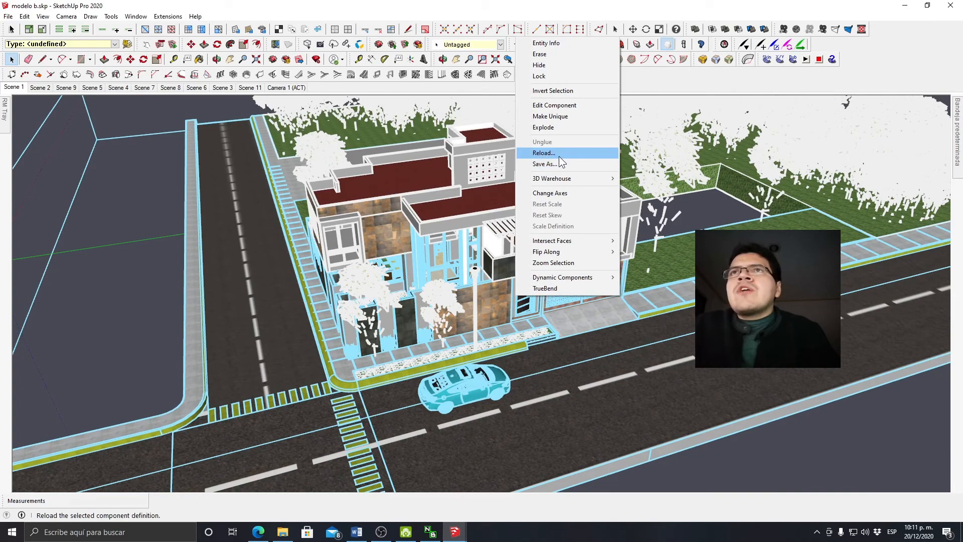
{"action": "left_click", "coordinate": [557, 162]}
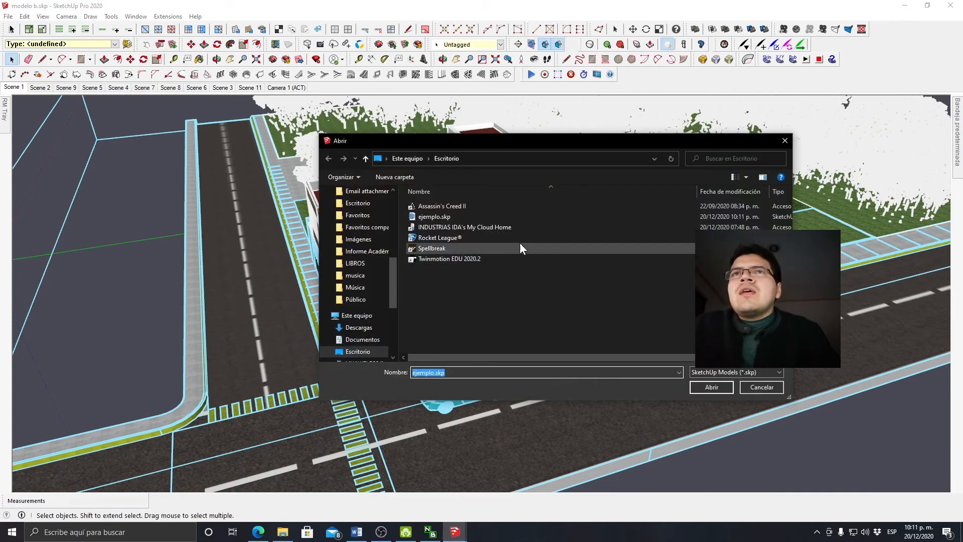
{"action": "left_click", "coordinate": [454, 217]}
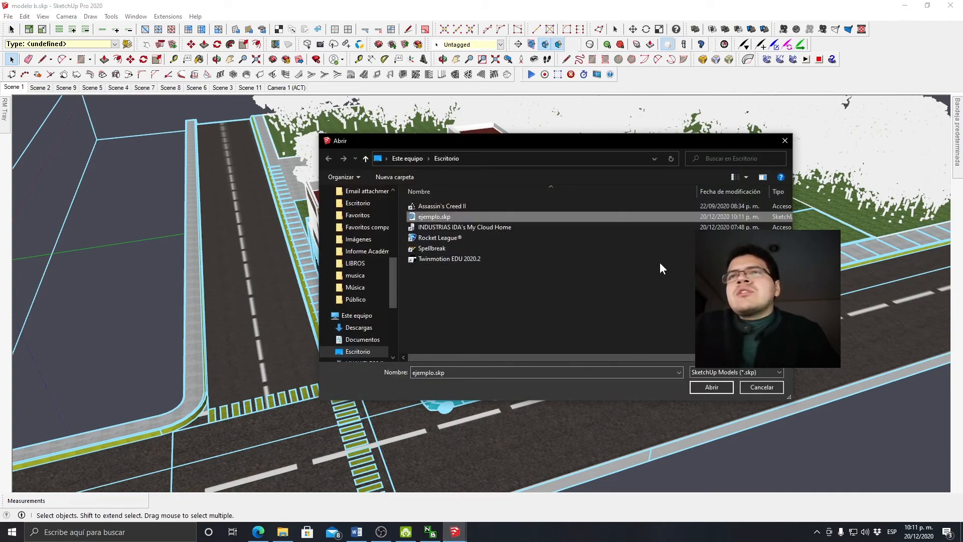
{"action": "left_click", "coordinate": [714, 386]}
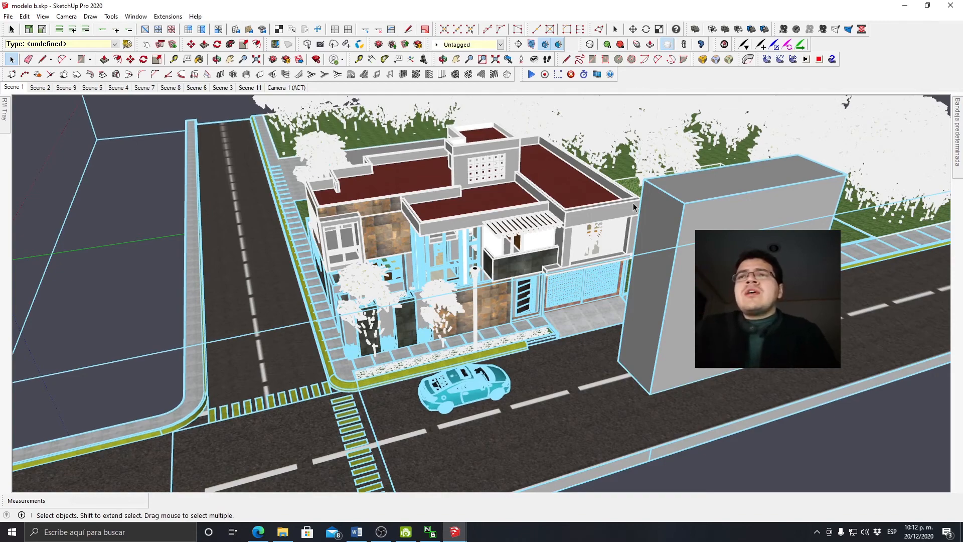
- Delete the separate ground-floor and street copy, keeping the complete house, and look at the reloaded component
{"action": "scroll", "coordinate": [616, 242], "scroll_direction": "down", "scroll_amount": 2}
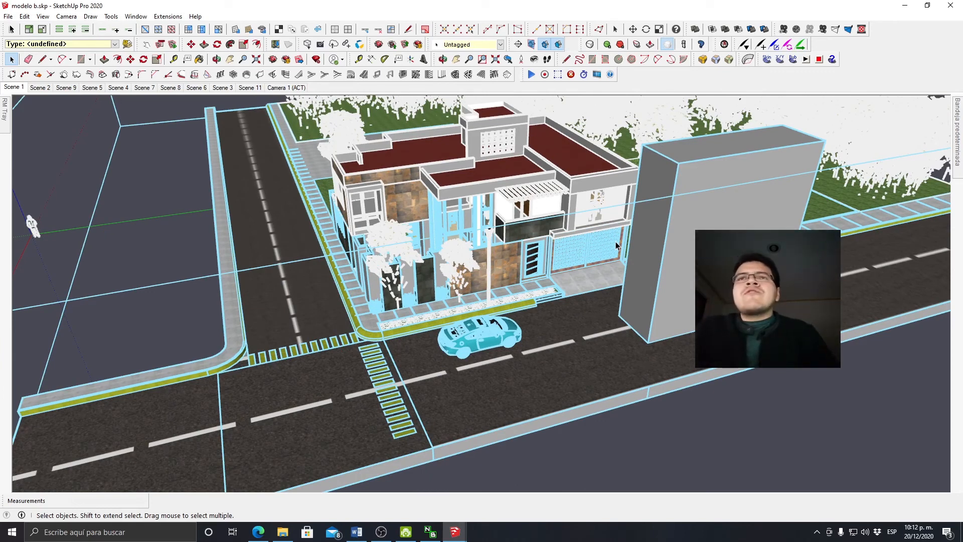
{"action": "scroll", "coordinate": [772, 294], "scroll_direction": "down", "scroll_amount": 2}
{"action": "scroll", "coordinate": [772, 293], "scroll_direction": "down", "scroll_amount": 4}
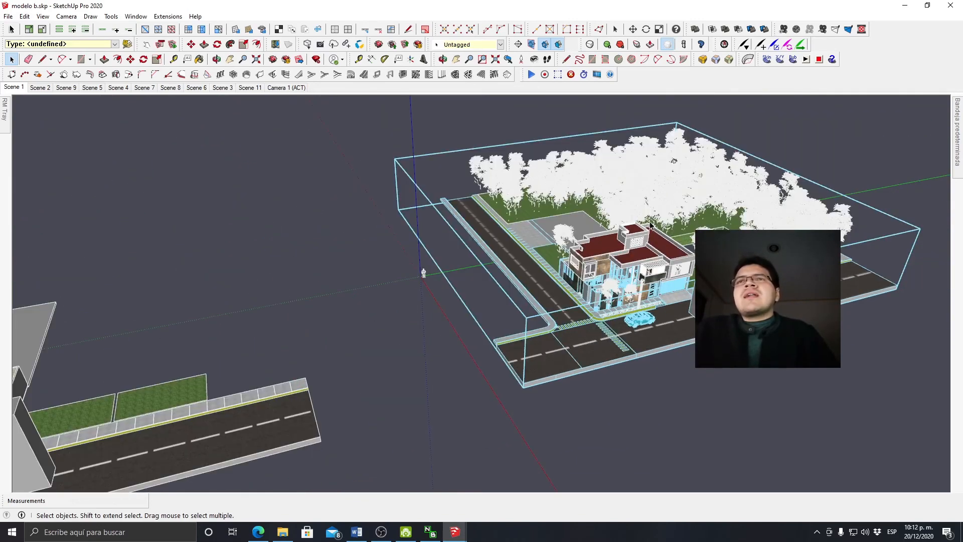
{"action": "left_click", "coordinate": [383, 351]}
{"action": "key", "text": "Delete"}
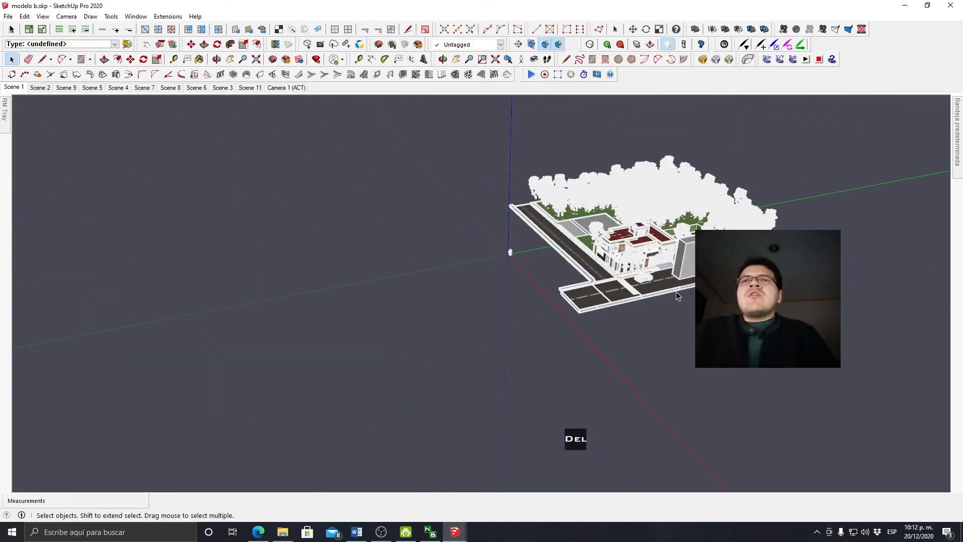
{"action": "scroll", "coordinate": [676, 291], "scroll_direction": "up", "scroll_amount": 5}
{"action": "scroll", "coordinate": [679, 250], "scroll_direction": "up", "scroll_amount": 2}
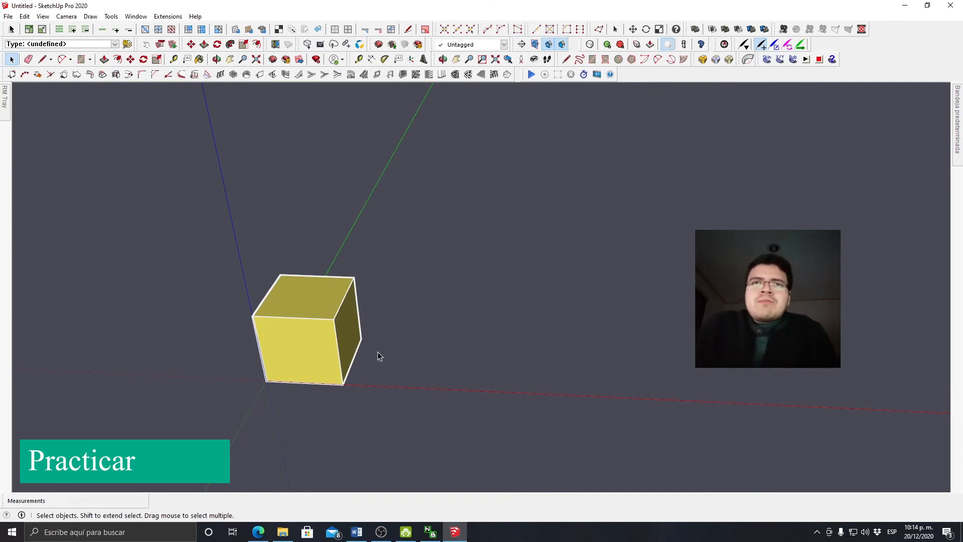
{"action": "scroll", "coordinate": [351, 344], "scroll_direction": "down", "scroll_amount": 4}
{"action": "middle_click_drag", "start_coordinate": [333, 356], "coordinate": [309, 299]}
{"action": "left_click", "coordinate": [351, 325]}
{"action": "mouse_move", "coordinate": [351, 325]}
{"action": "middle_mouse_down"}
{"action": "mouse_move", "coordinate": [261, 321]}
{"action": "mouse_move", "coordinate": [430, 327]}
{"action": "middle_mouse_up"}
{"action": "key", "text": "Escape"}
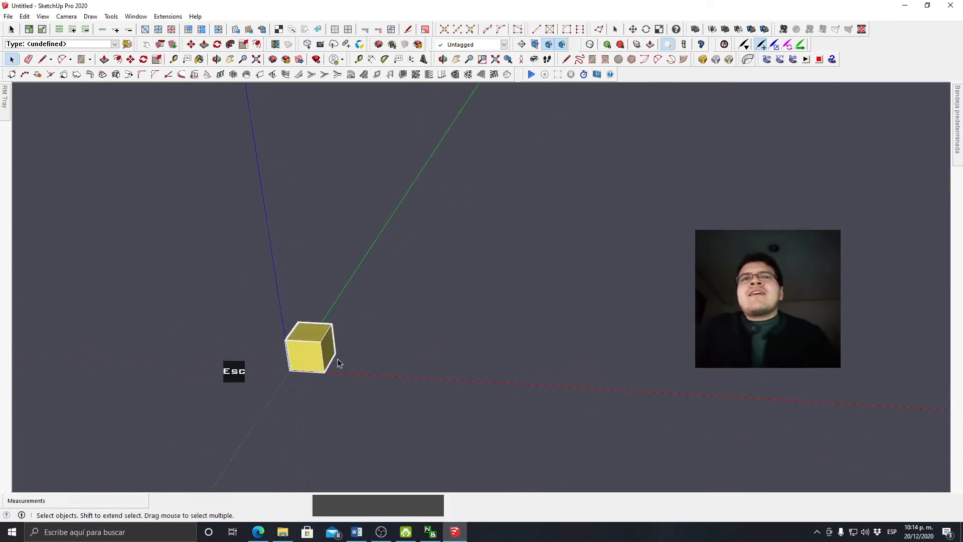
- Enter the yellow cube for editing and pull its top face up about 20.6 m into a tall post
{"action": "middle_click_drag", "start_coordinate": [330, 361], "coordinate": [369, 287]}
{"action": "key", "text": "p"}
{"action": "left_click", "coordinate": [366, 317]}
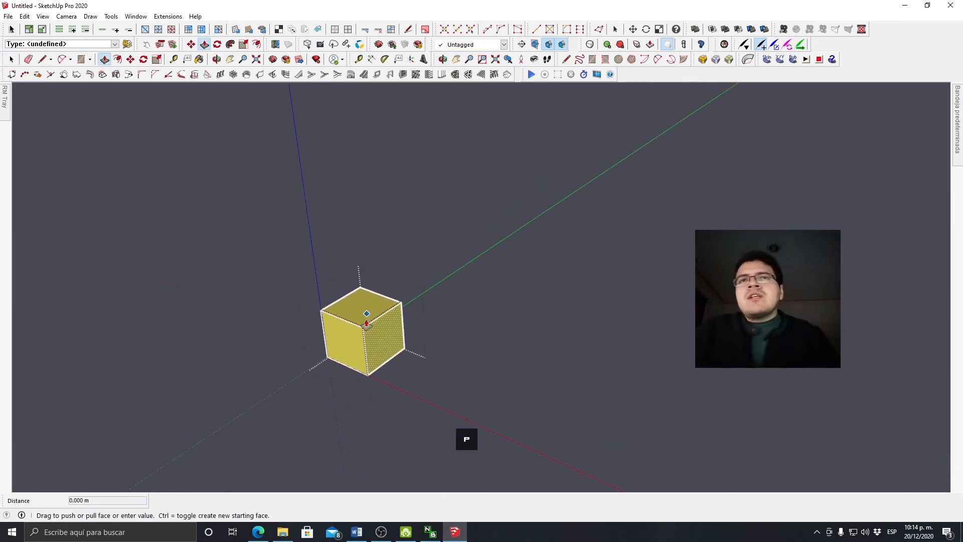
{"action": "scroll", "coordinate": [366, 321], "scroll_direction": "down", "scroll_amount": 3}
{"action": "key", "text": "space"}
{"action": "double_click", "coordinate": [365, 335]}
{"action": "key", "text": "p"}
{"action": "left_click", "coordinate": [363, 337]}
{"action": "scroll", "coordinate": [366, 309], "scroll_direction": "down", "scroll_amount": 5}
{"action": "left_click", "coordinate": [357, 208]}
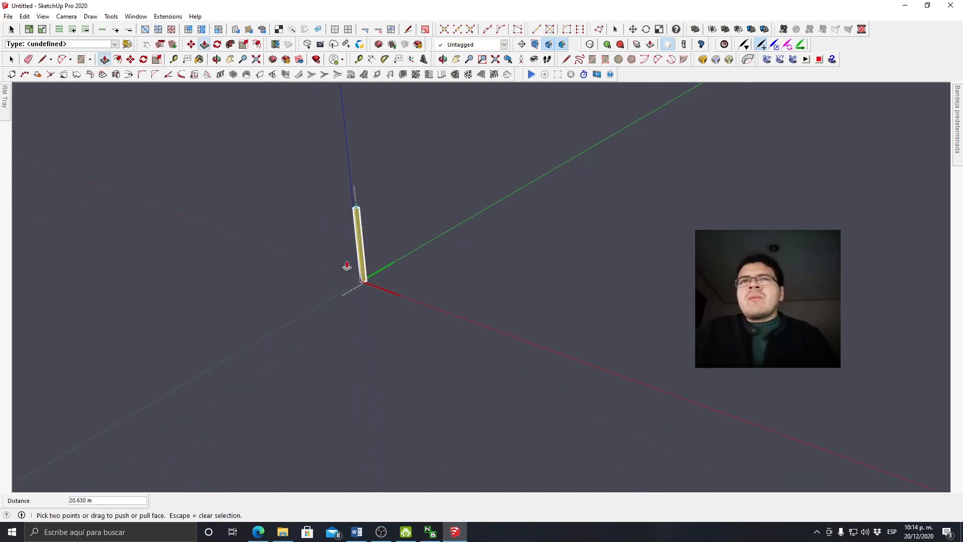
- Copy the post's top edges a short distance down to divide off its upper end
{"action": "scroll", "coordinate": [365, 155], "scroll_direction": "up", "scroll_amount": 5}
{"action": "key", "text": "space"}
{"action": "left_click_drag", "start_coordinate": [329, 243], "coordinate": [343, 265]}
{"action": "key", "text": "m"}
{"action": "key", "text": "ctrl"}
{"action": "left_click", "coordinate": [356, 298]}
{"action": "left_click", "coordinate": [352, 327]}
{"action": "key", "text": "space"}
- Pull the side face of the post's upper section out about 21.5 m to form a horizontal beam
{"action": "key", "text": "p"}
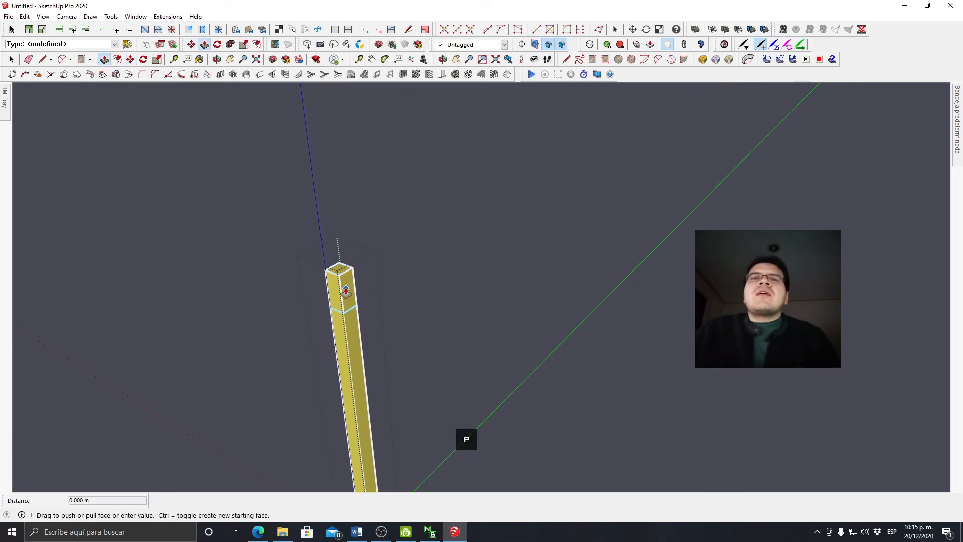
{"action": "left_click", "coordinate": [348, 291]}
{"action": "scroll", "coordinate": [373, 228], "scroll_direction": "down", "scroll_amount": 3}
{"action": "key", "text": "space"}
{"action": "scroll", "coordinate": [360, 252], "scroll_direction": "up", "scroll_amount": 3}
{"action": "key", "text": "p"}
{"action": "key", "text": "space"}
{"action": "key", "text": "p"}
{"action": "scroll", "coordinate": [404, 244], "scroll_direction": "down", "scroll_amount": 3}
{"action": "left_click", "coordinate": [530, 315]}
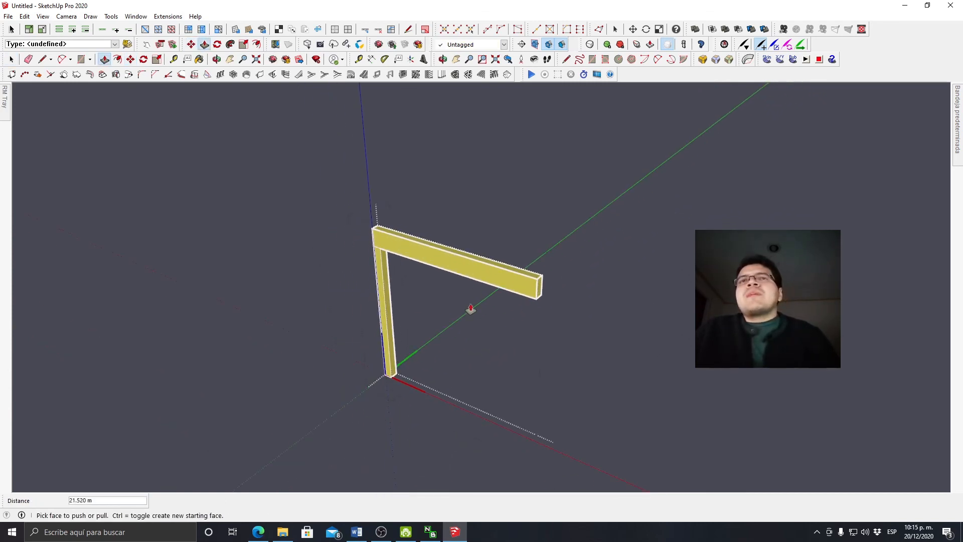
- Copy the lower edge of the beam's free end 2 m back along its underside
{"action": "middle_click_drag", "start_coordinate": [482, 311], "coordinate": [515, 231]}
{"action": "scroll", "coordinate": [489, 288], "scroll_direction": "up", "scroll_amount": 3}
{"action": "scroll", "coordinate": [497, 281], "scroll_direction": "up", "scroll_amount": 5}
{"action": "key", "text": "space"}
{"action": "key", "text": "m"}
{"action": "key", "text": "ctrl"}
{"action": "left_click", "coordinate": [567, 250]}
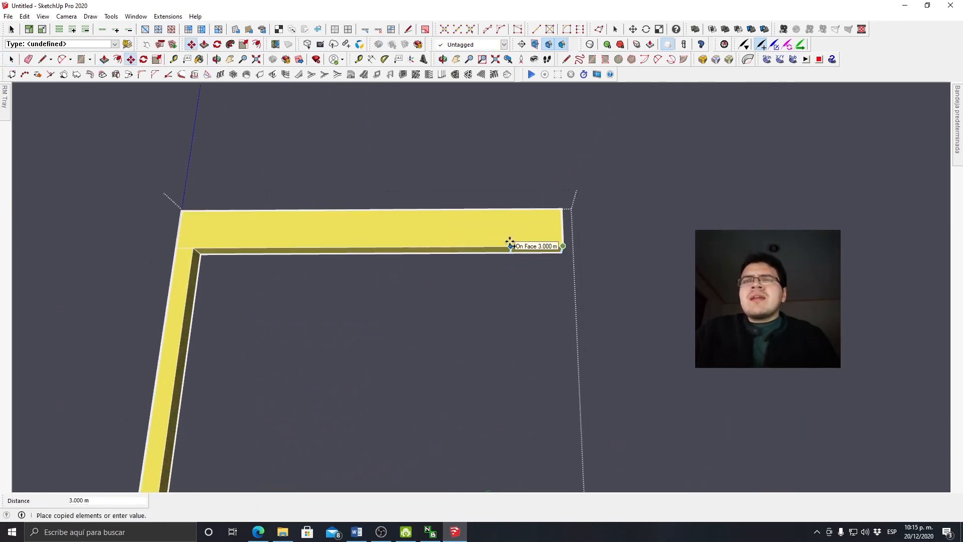
{"action": "type", "text": "2"}
{"action": "key", "text": "Return"}
{"action": "key", "text": "space"}
- Pull the small divided face under the beam's free end down to the first post's base, forming a second leg
{"action": "scroll", "coordinate": [561, 253], "scroll_direction": "down", "scroll_amount": 1}
{"action": "key", "text": "p"}
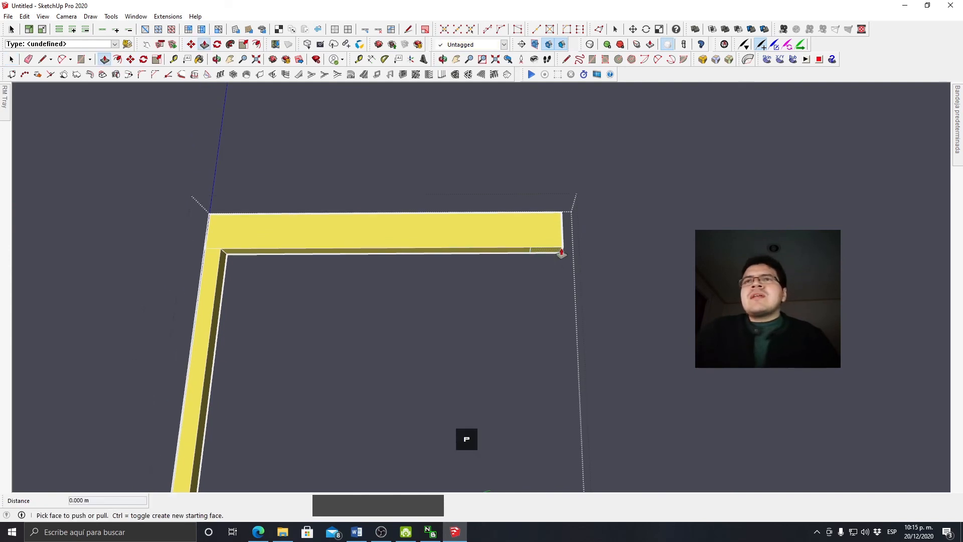
{"action": "left_click", "coordinate": [547, 250]}
{"action": "left_click", "coordinate": [541, 238]}
{"action": "scroll", "coordinate": [525, 256], "scroll_direction": "down", "scroll_amount": 5}
{"action": "middle_click_drag", "start_coordinate": [522, 270], "coordinate": [516, 380]}
{"action": "left_click", "coordinate": [356, 392]}
{"action": "scroll", "coordinate": [542, 403], "scroll_direction": "up", "scroll_amount": 2}
{"action": "key", "text": "space"}
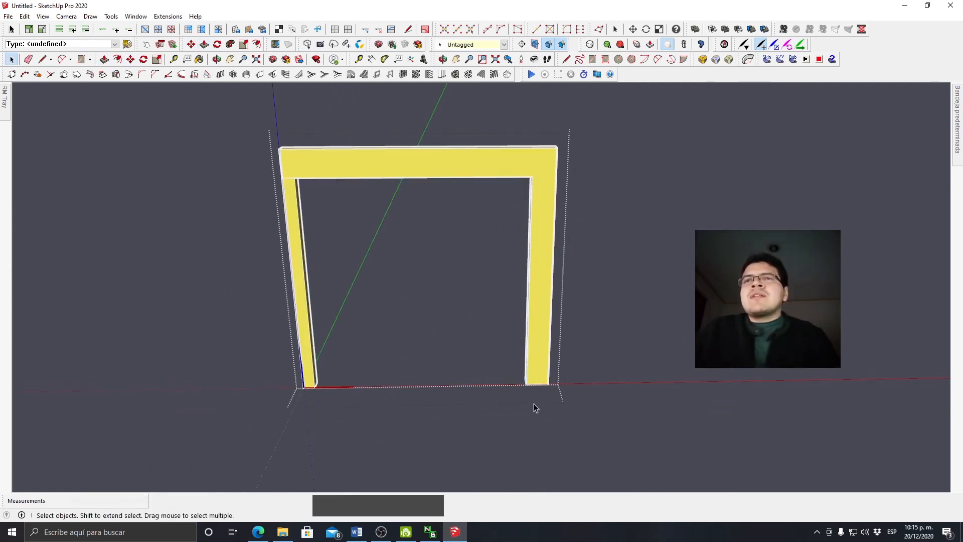
{"action": "key", "text": "m"}
{"action": "key", "text": "ctrl"}
{"action": "left_click", "coordinate": [526, 384]}
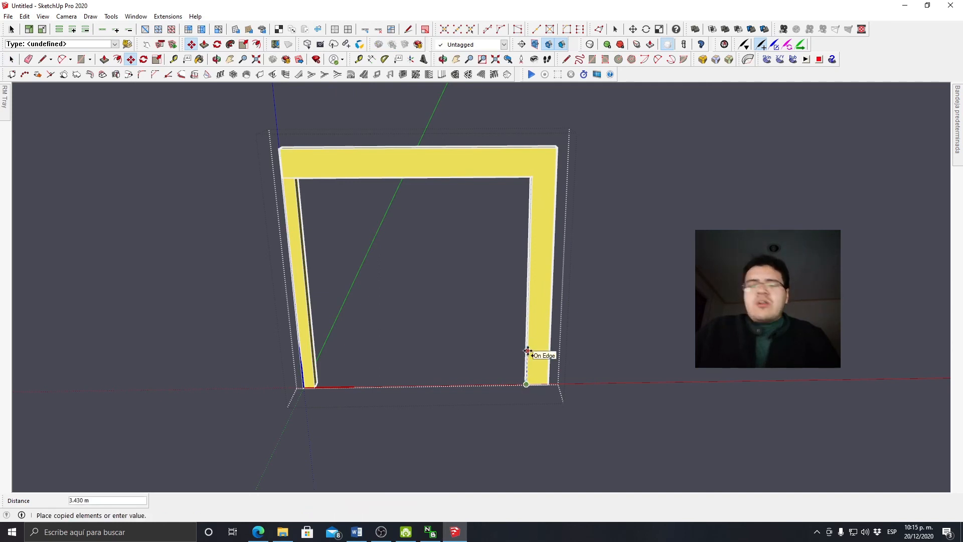
{"action": "key", "text": "Escape"}
- Move the inner bottom edge of the second leg inward and upward so its inner face slopes
{"action": "middle_click_drag", "start_coordinate": [531, 350], "coordinate": [565, 382]}
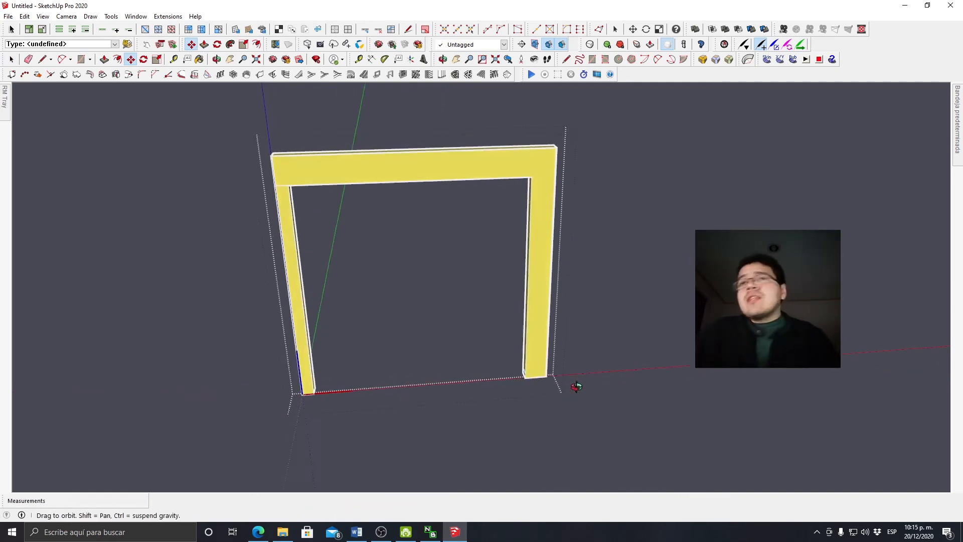
{"action": "scroll", "coordinate": [524, 346], "scroll_direction": "up", "scroll_amount": 5}
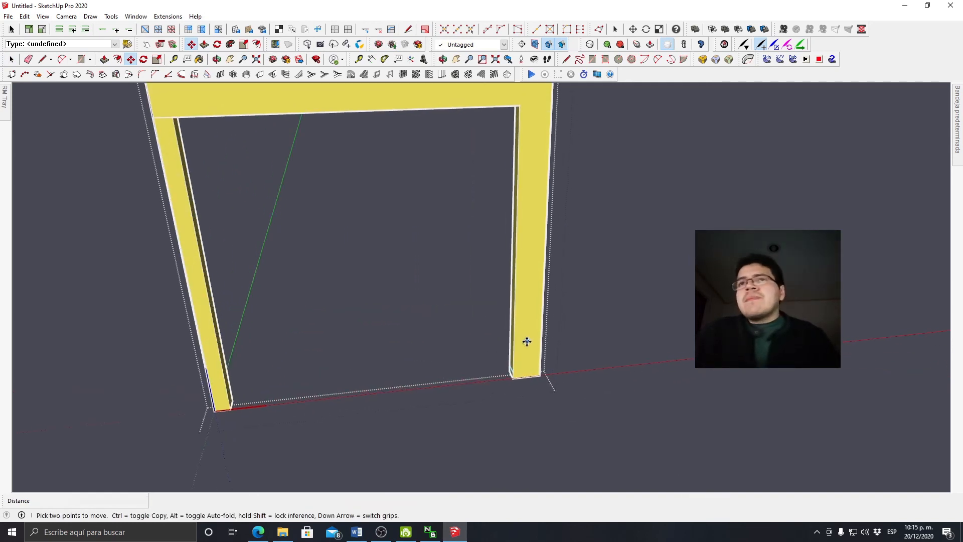
{"action": "left_click", "coordinate": [505, 384]}
{"action": "scroll", "coordinate": [508, 355], "scroll_direction": "down", "scroll_amount": 5}
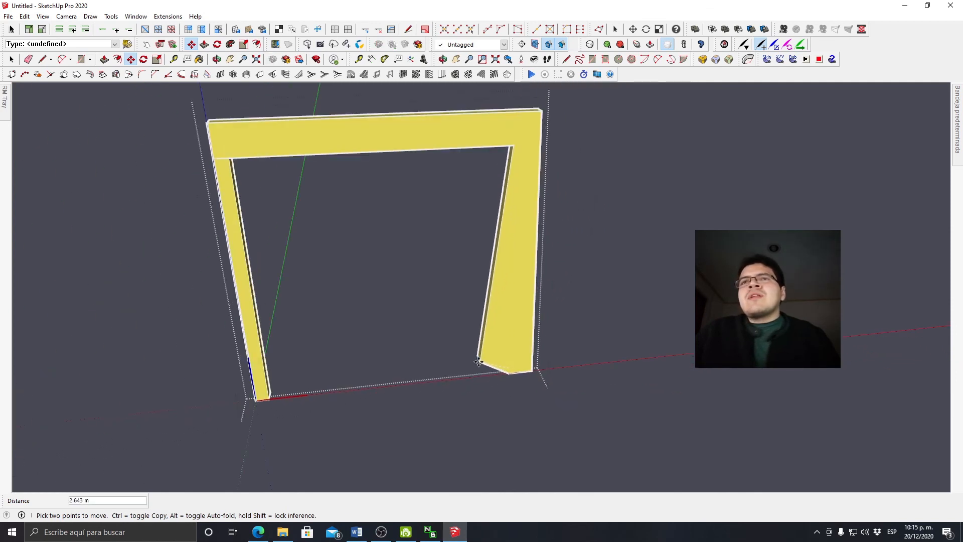
{"action": "left_click", "coordinate": [448, 338]}
{"action": "middle_click_drag", "start_coordinate": [448, 338], "coordinate": [366, 222]}
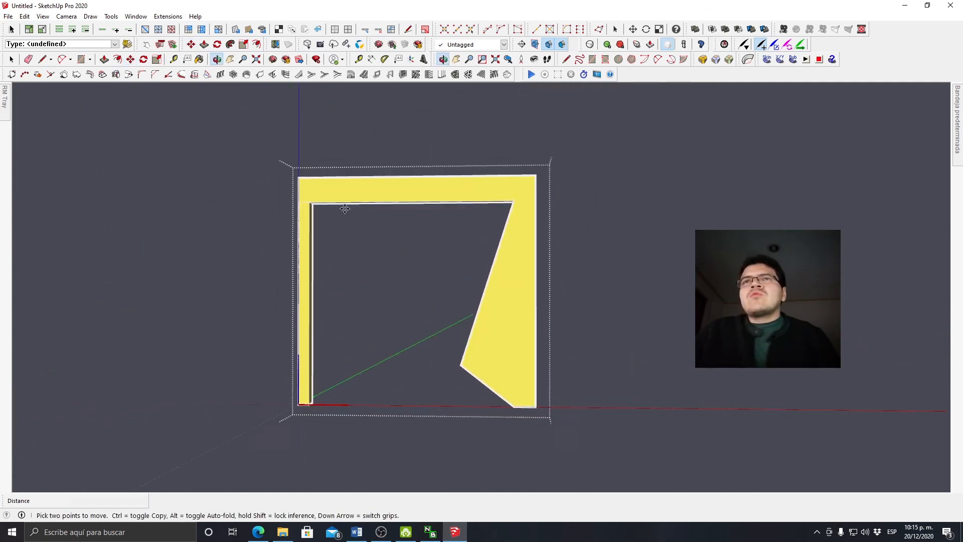
- Move the inner corner edge between the first post and the beam diagonally down into the opening
{"action": "key", "text": "space"}
{"action": "scroll", "coordinate": [321, 206], "scroll_direction": "up", "scroll_amount": 2}
{"action": "key", "text": "m"}
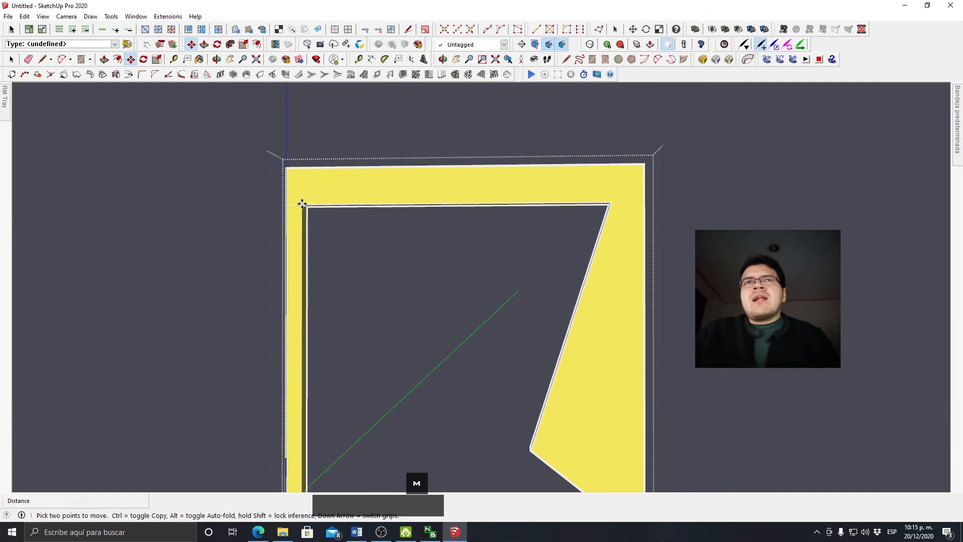
{"action": "left_click", "coordinate": [302, 204]}
{"action": "left_click", "coordinate": [394, 280]}
{"action": "scroll", "coordinate": [465, 209], "scroll_direction": "down", "scroll_amount": 3}
{"action": "middle_click_drag", "start_coordinate": [465, 209], "coordinate": [800, 418]}
- Draw a line across the middle of the second leg's sloped inner face and select it
{"action": "scroll", "coordinate": [526, 318], "scroll_direction": "up", "scroll_amount": 5}
{"action": "key", "text": "l"}
{"action": "left_click", "coordinate": [469, 279]}
{"action": "left_click", "coordinate": [483, 282]}
{"action": "key", "text": "space"}
{"action": "left_click", "coordinate": [476, 281]}
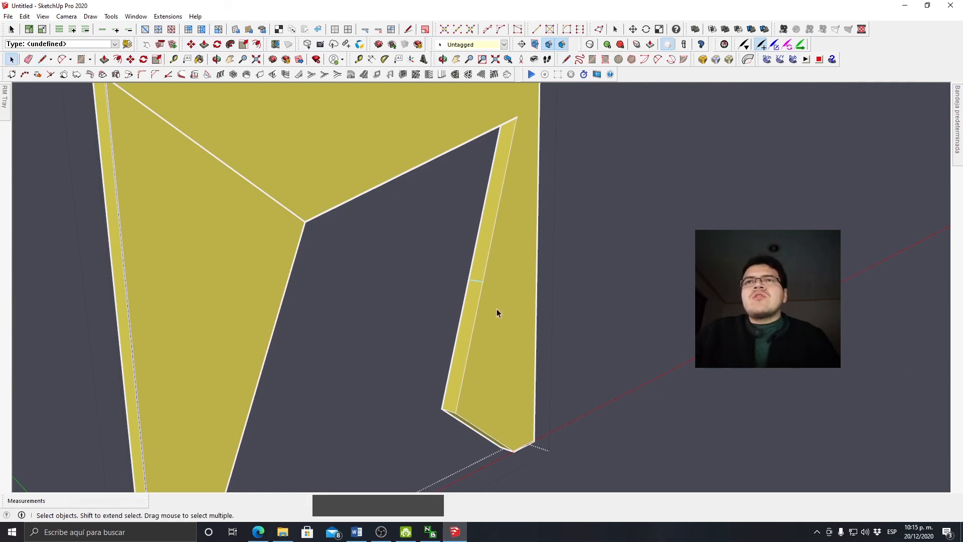
- Move the dividing line on the second leg's sloped inner face outward to form a kink in the leg
{"action": "scroll", "coordinate": [497, 309], "scroll_direction": "down", "scroll_amount": 3}
{"action": "middle_click_drag", "start_coordinate": [497, 309], "coordinate": [294, 268]}
{"action": "scroll", "coordinate": [523, 303], "scroll_direction": "up", "scroll_amount": 2}
{"action": "key", "text": "m"}
{"action": "left_click", "coordinate": [534, 295]}
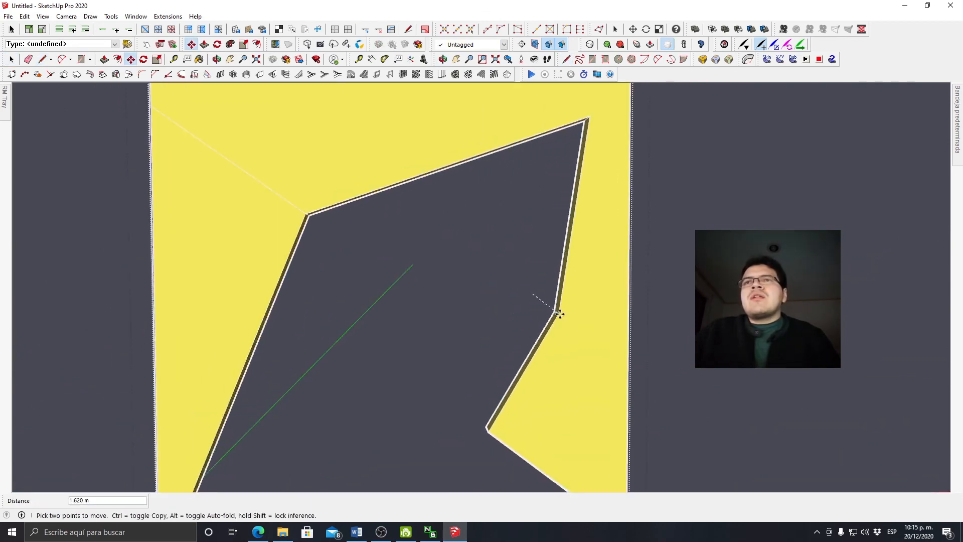
{"action": "left_click", "coordinate": [605, 346]}
- Draw a line across the middle of the beam's sloped underside, perpendicular to its long edges
{"action": "scroll", "coordinate": [553, 265], "scroll_direction": "down", "scroll_amount": 3}
{"action": "middle_click_drag", "start_coordinate": [550, 263], "coordinate": [349, 286]}
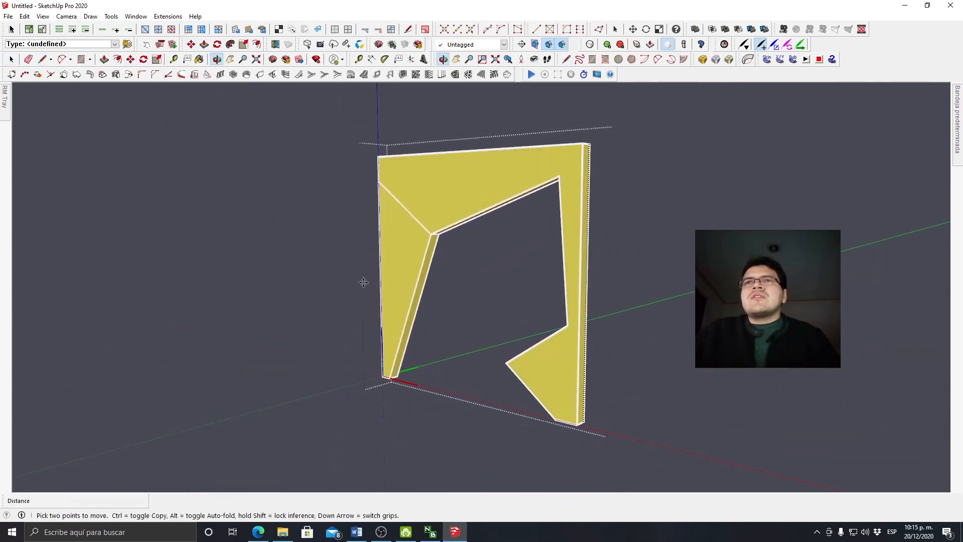
{"action": "scroll", "coordinate": [473, 202], "scroll_direction": "up", "scroll_amount": 3}
{"action": "middle_click_drag", "start_coordinate": [489, 237], "coordinate": [615, 172]}
{"action": "scroll", "coordinate": [615, 172], "scroll_direction": "up", "scroll_amount": 2}
{"action": "key", "text": "space"}
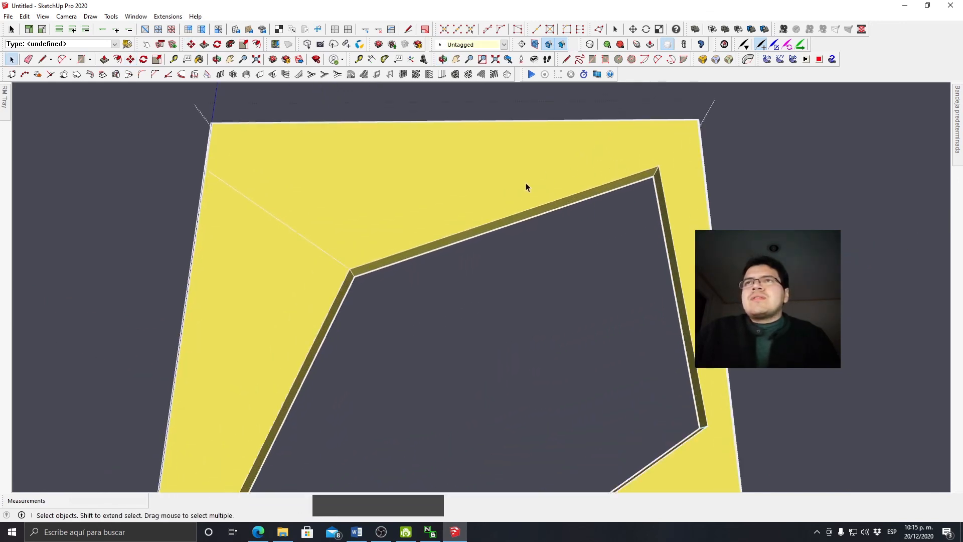
{"action": "key", "text": "l"}
{"action": "left_click", "coordinate": [531, 210]}
{"action": "scroll", "coordinate": [550, 157], "scroll_direction": "down", "scroll_amount": 3}
{"action": "middle_click_drag", "start_coordinate": [550, 157], "coordinate": [544, 185]}
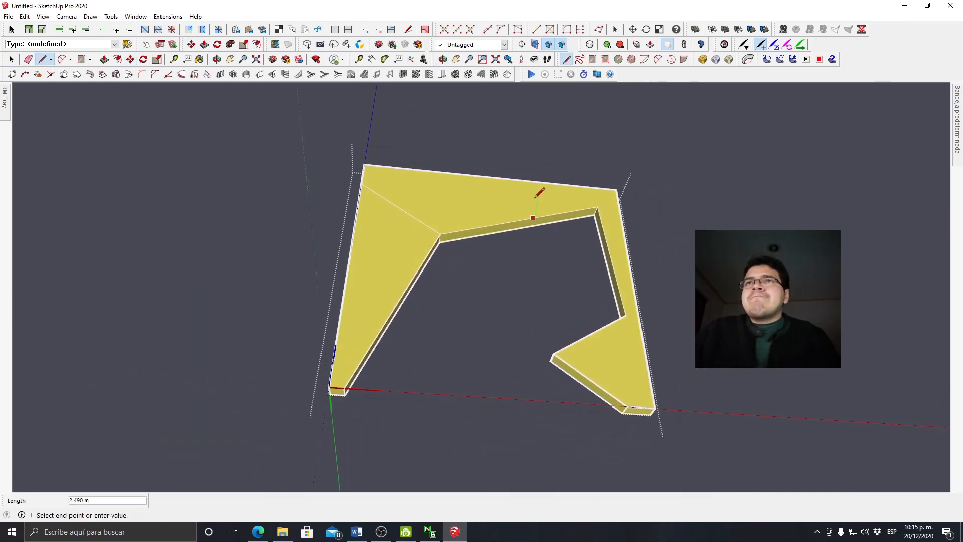
{"action": "scroll", "coordinate": [543, 185], "scroll_direction": "up", "scroll_amount": 3}
{"action": "key", "text": "shift"}
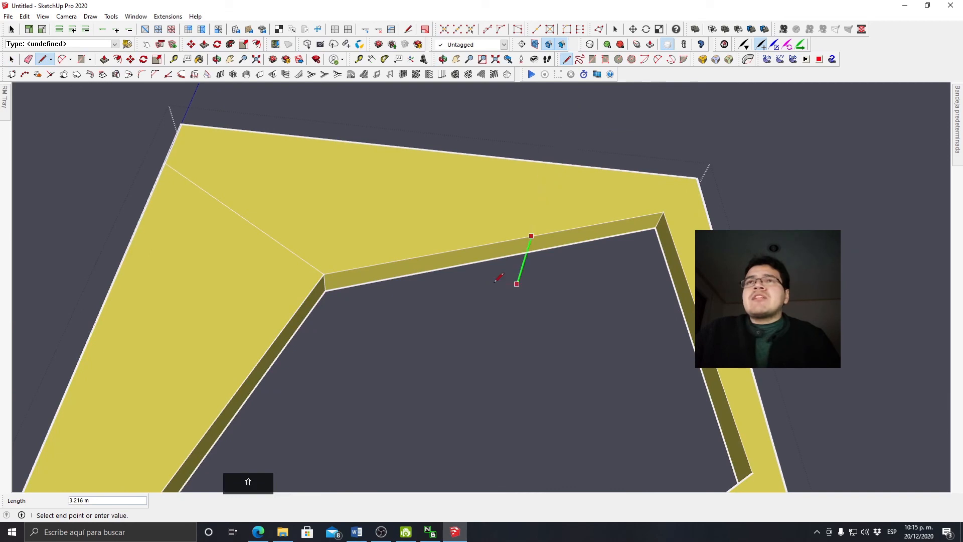
{"action": "left_click", "coordinate": [515, 252]}
{"action": "key", "text": "space"}
{"action": "key", "text": "m"}
{"action": "key", "text": "ctrl"}
{"action": "left_click", "coordinate": [530, 235]}
{"action": "left_click", "coordinate": [530, 234]}
- Try to copy the short edge at the post-beam corner down to the middle of the first post's inner face
{"action": "middle_click_drag", "start_coordinate": [460, 215], "coordinate": [429, 221]}
{"action": "scroll", "coordinate": [359, 261], "scroll_direction": "up", "scroll_amount": 3}
{"action": "key", "text": "space"}
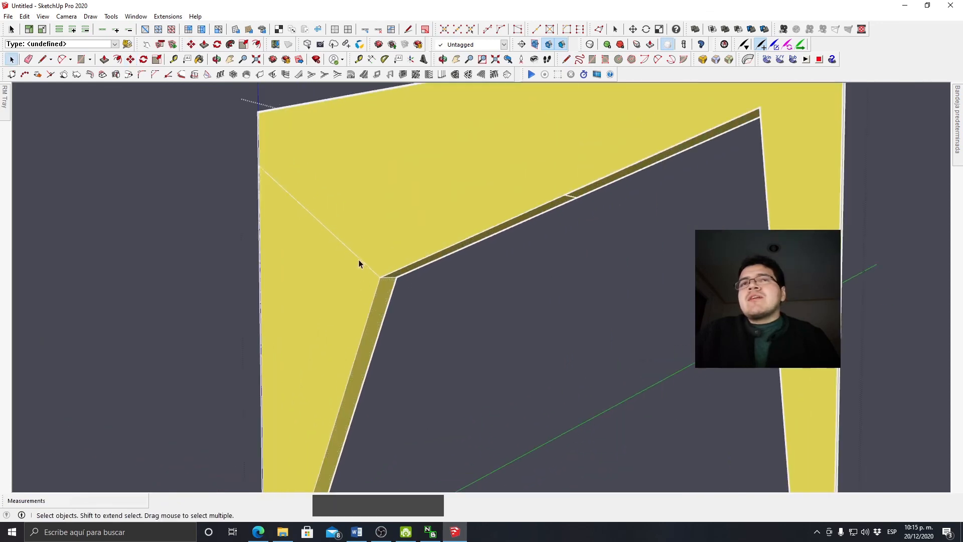
{"action": "key", "text": "m"}
{"action": "left_click", "coordinate": [378, 279]}
{"action": "scroll", "coordinate": [454, 223], "scroll_direction": "down", "scroll_amount": 4}
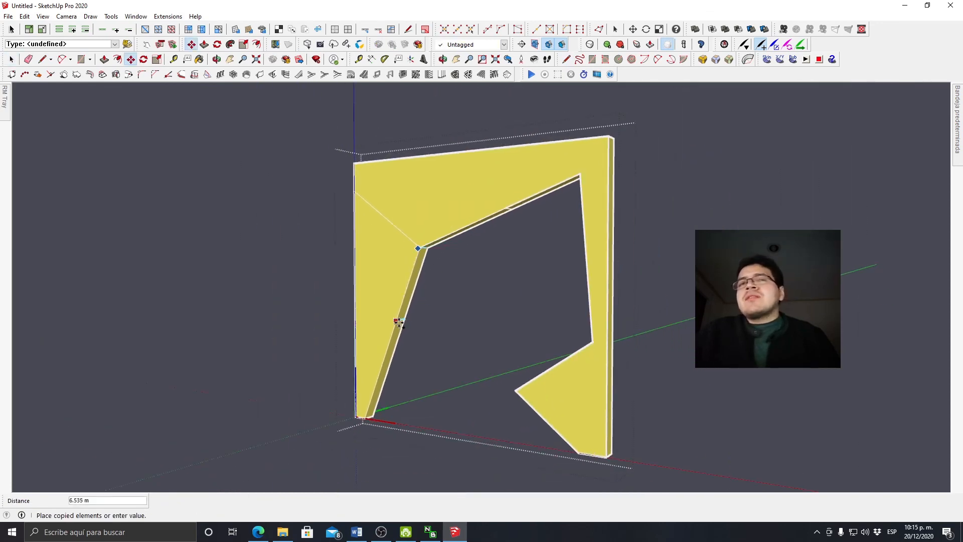
{"action": "scroll", "coordinate": [403, 326], "scroll_direction": "up", "scroll_amount": 3}
{"action": "left_click", "coordinate": [389, 335]}
{"action": "key", "text": "space"}
{"action": "scroll", "coordinate": [425, 294], "scroll_direction": "down", "scroll_amount": 2}
{"action": "scroll", "coordinate": [423, 300], "scroll_direction": "up", "scroll_amount": 3}
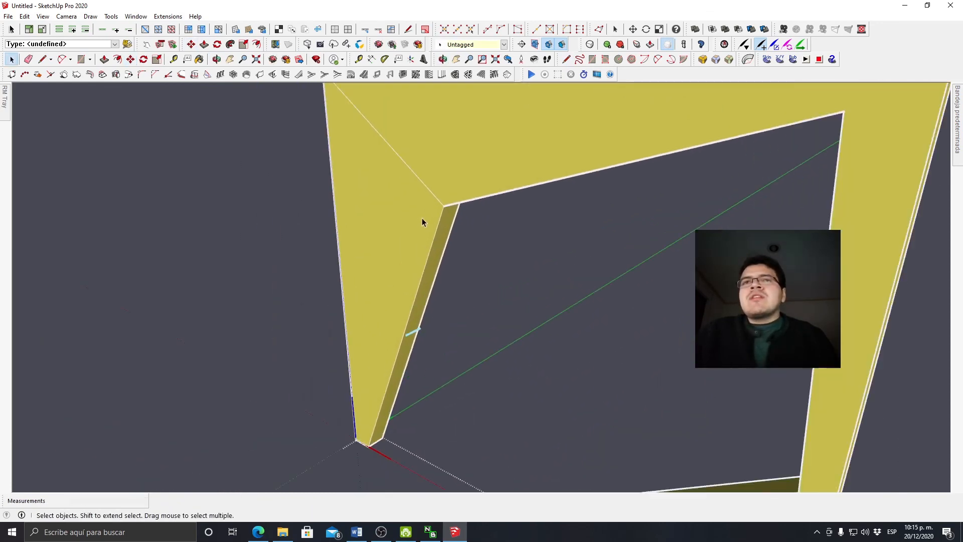
{"action": "scroll", "coordinate": [422, 219], "scroll_direction": "up", "scroll_amount": 1}
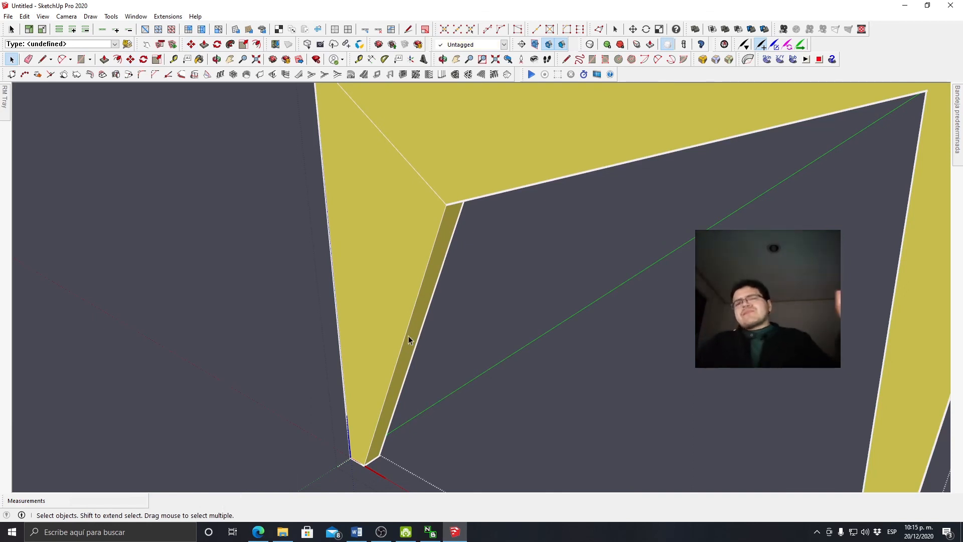